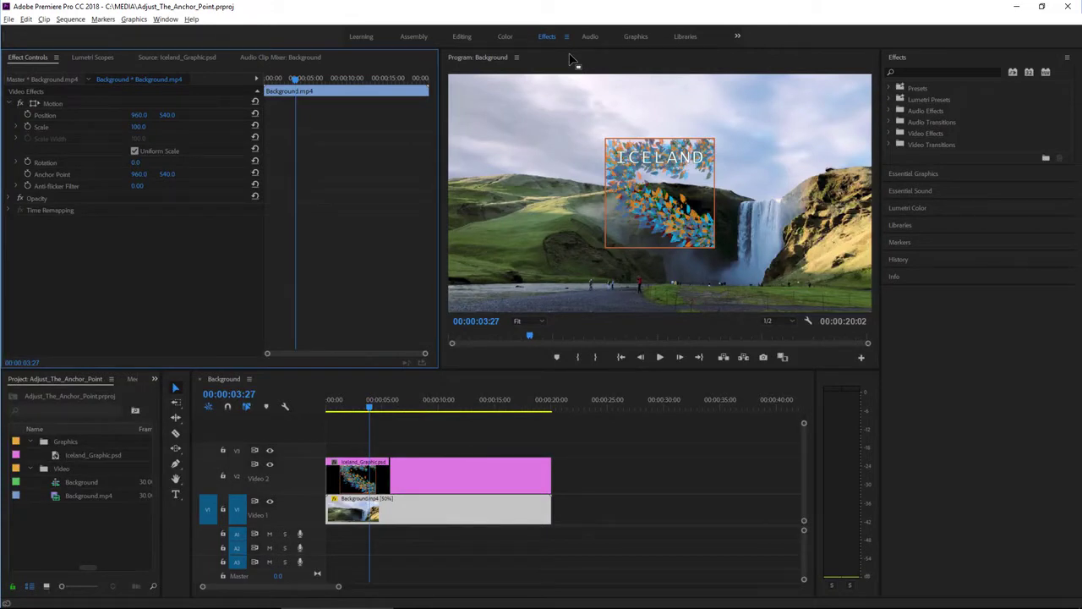
- Reset the Effects workspace to its saved layout and play the sequence to 00:00:06:24
{"action": "left_click", "coordinate": [563, 38]}
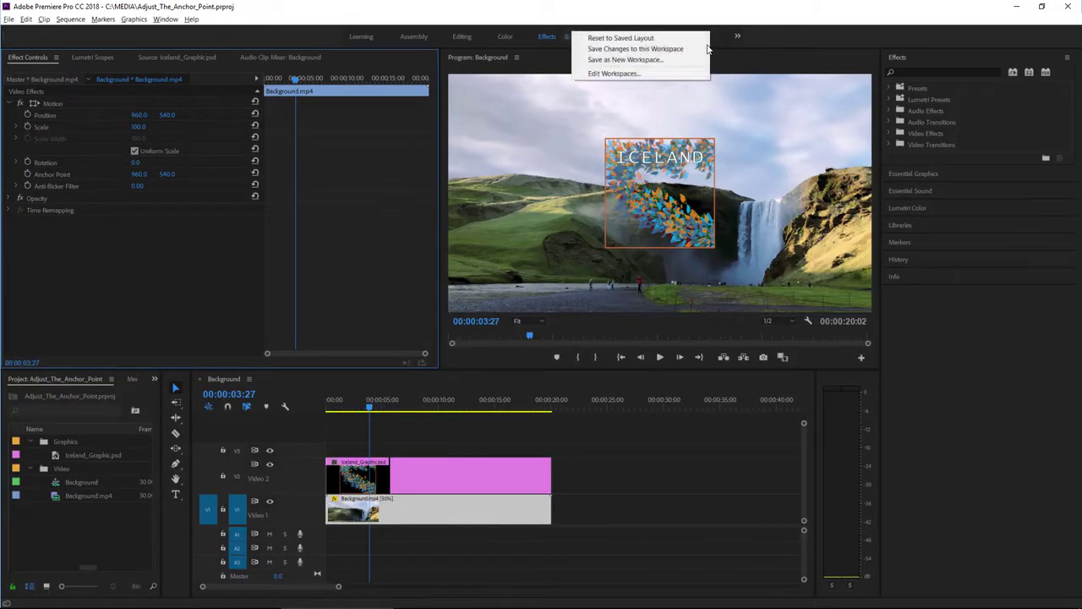
{"action": "left_click", "coordinate": [666, 39]}
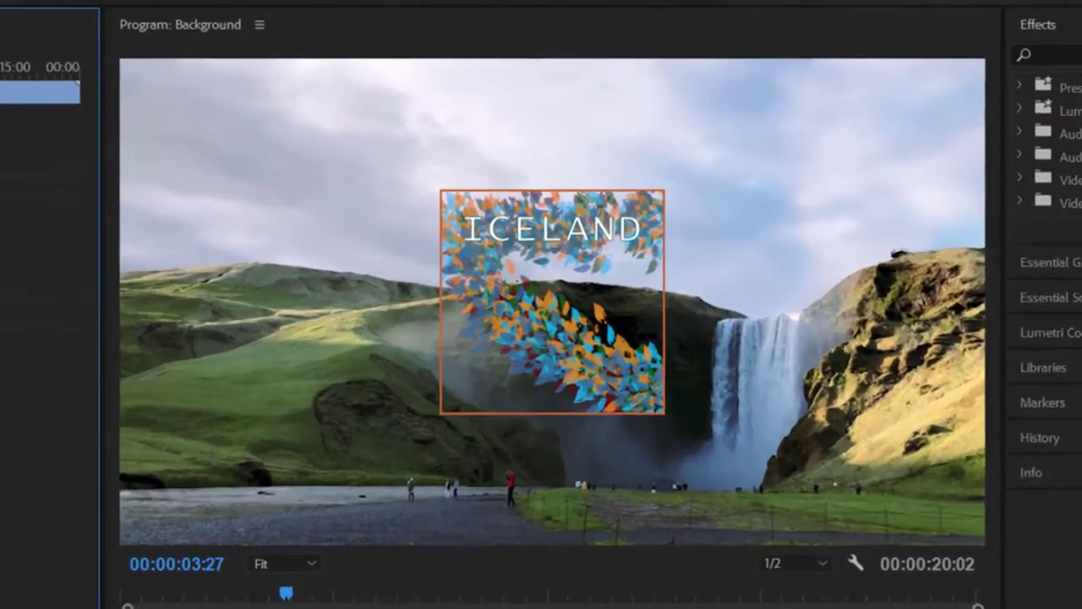
{"action": "left_click", "coordinate": [659, 359]}
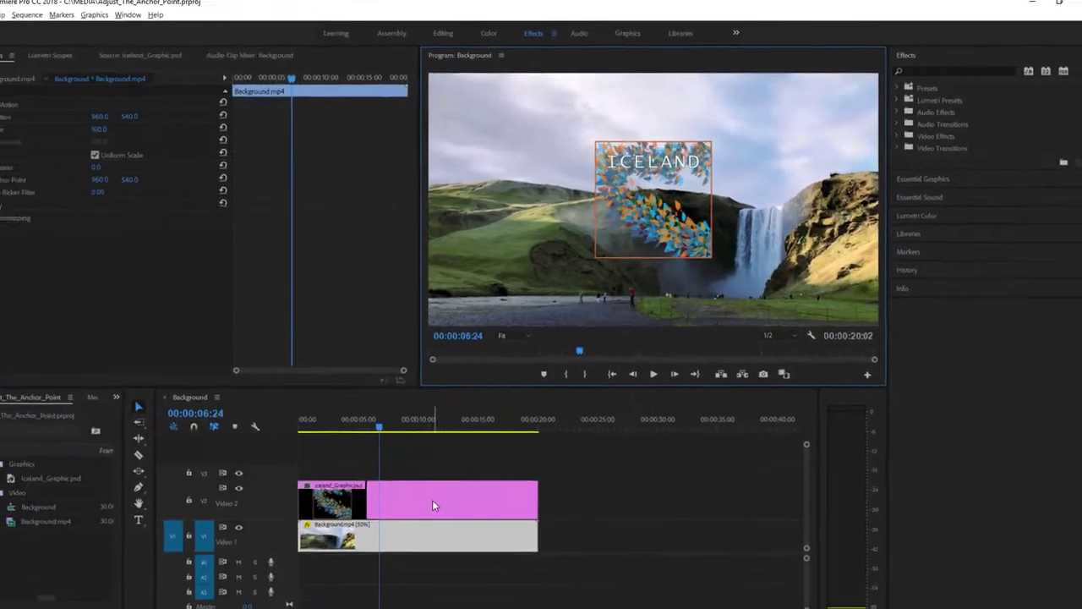
- Select the Iceland_Graphic.psd clip on Video 2 and activate its Motion effect for direct manipulation in the preview
{"action": "left_click", "coordinate": [386, 505]}
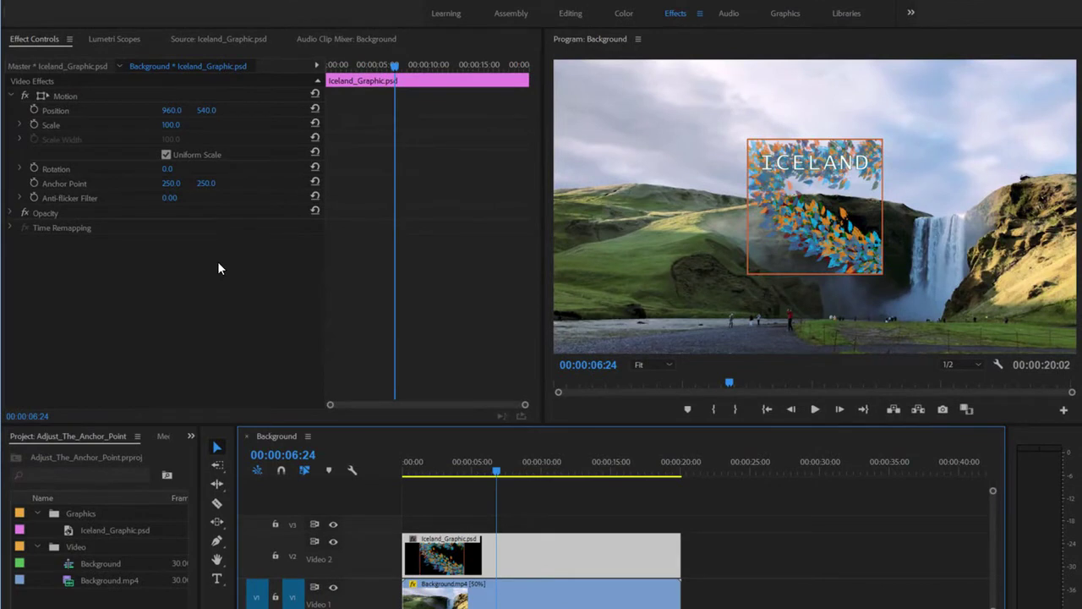
{"action": "left_click", "coordinate": [10, 95]}
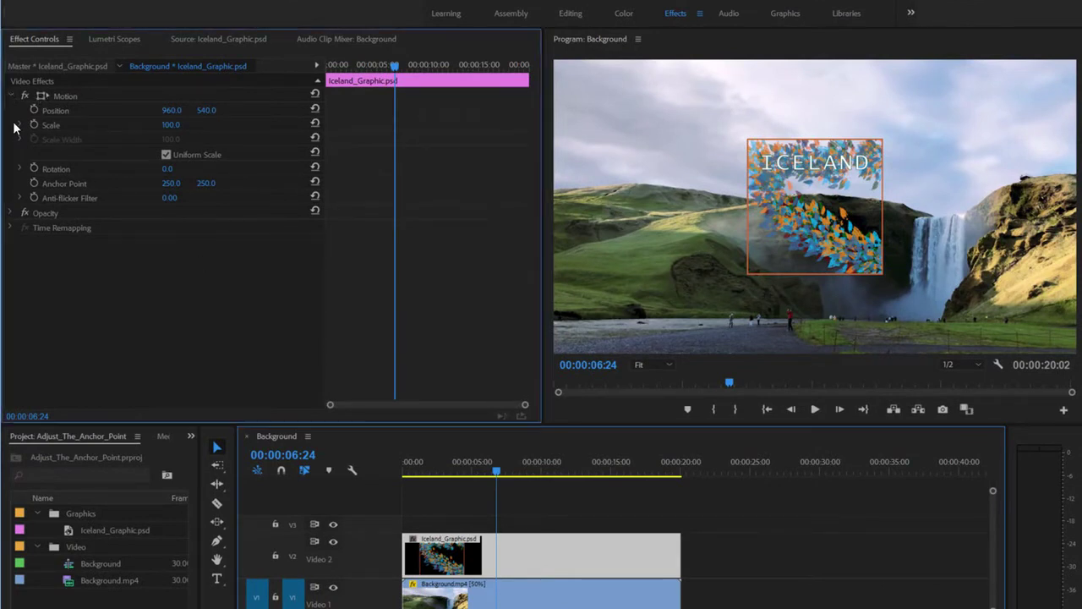
{"action": "left_click", "coordinate": [10, 95]}
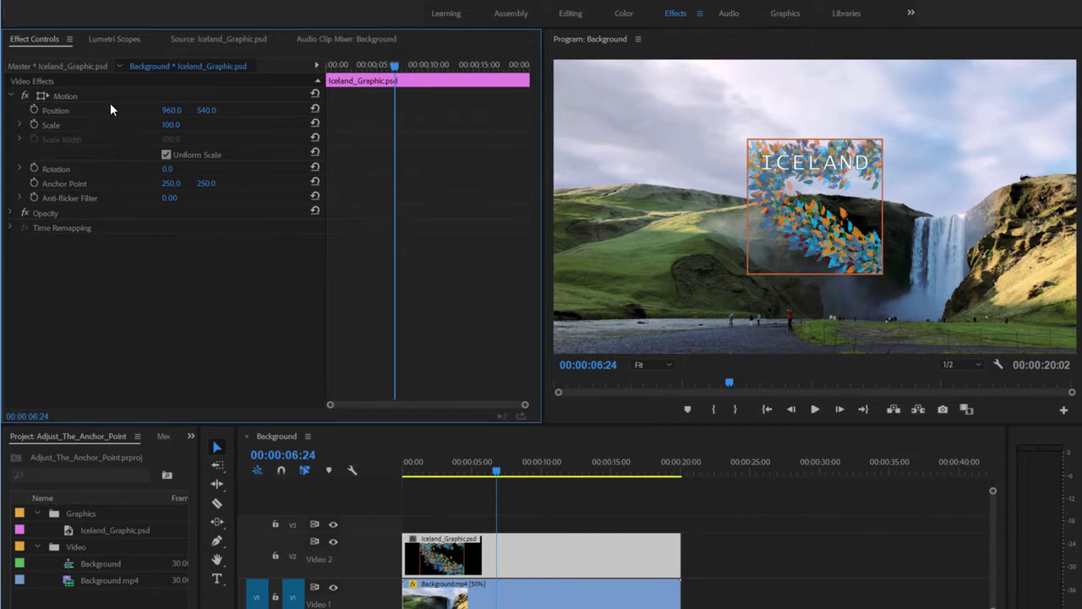
{"action": "left_click", "coordinate": [66, 97]}
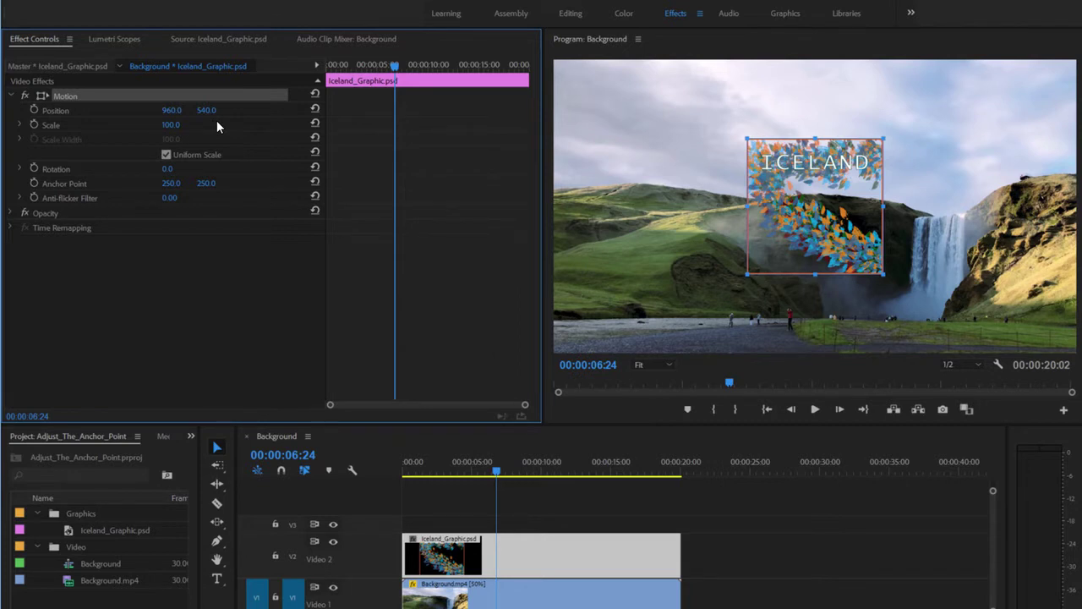
- Magnify the preview to 200%, try moving the graphic's anchor point to about 162.5, 243.1, and undo the move
{"action": "left_click", "coordinate": [654, 364]}
{"action": "left_click", "coordinate": [654, 463]}
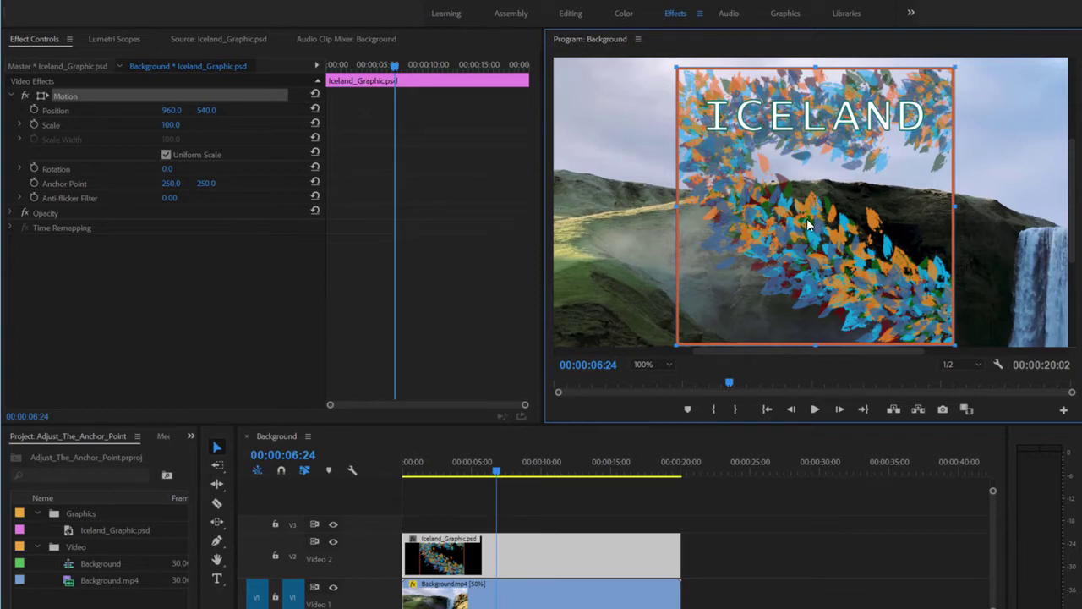
{"action": "left_click", "coordinate": [665, 368]}
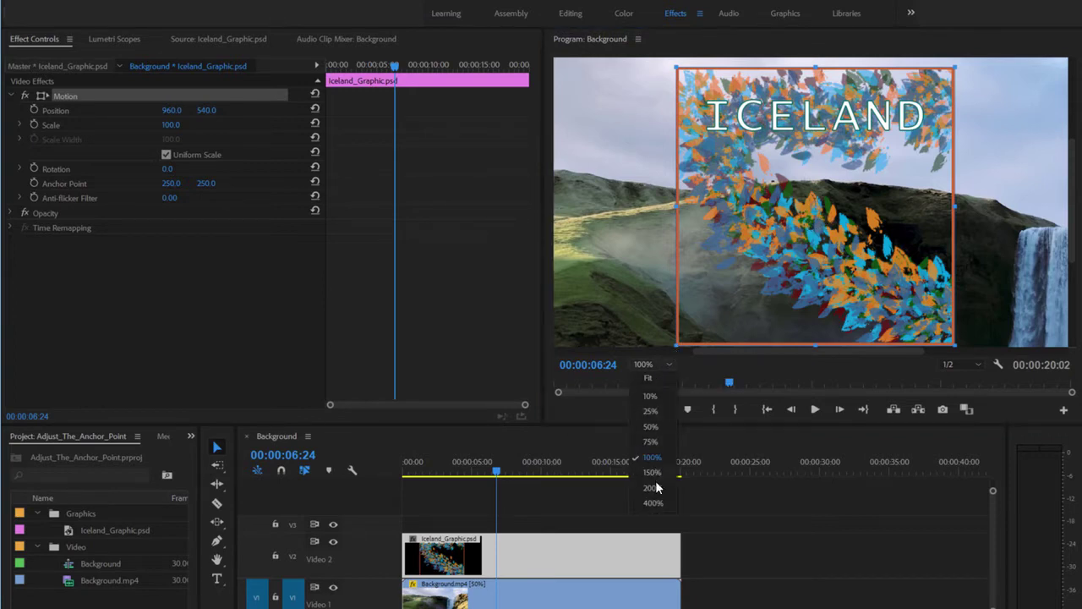
{"action": "left_click", "coordinate": [659, 488]}
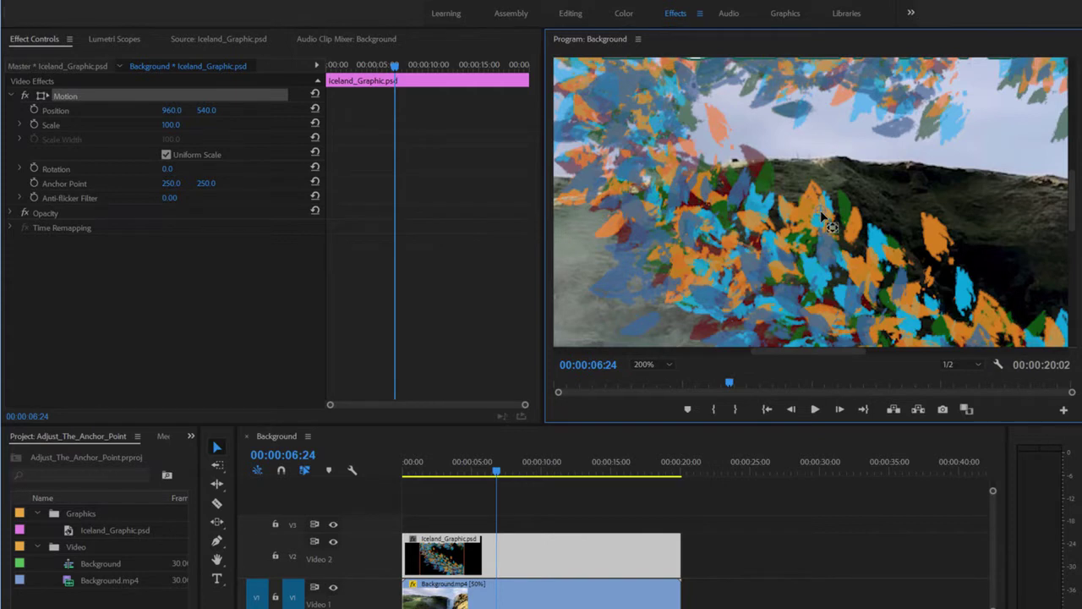
{"action": "left_click_drag", "start_coordinate": [825, 222], "coordinate": [772, 138]}
{"action": "key", "text": "ctrl+z"}
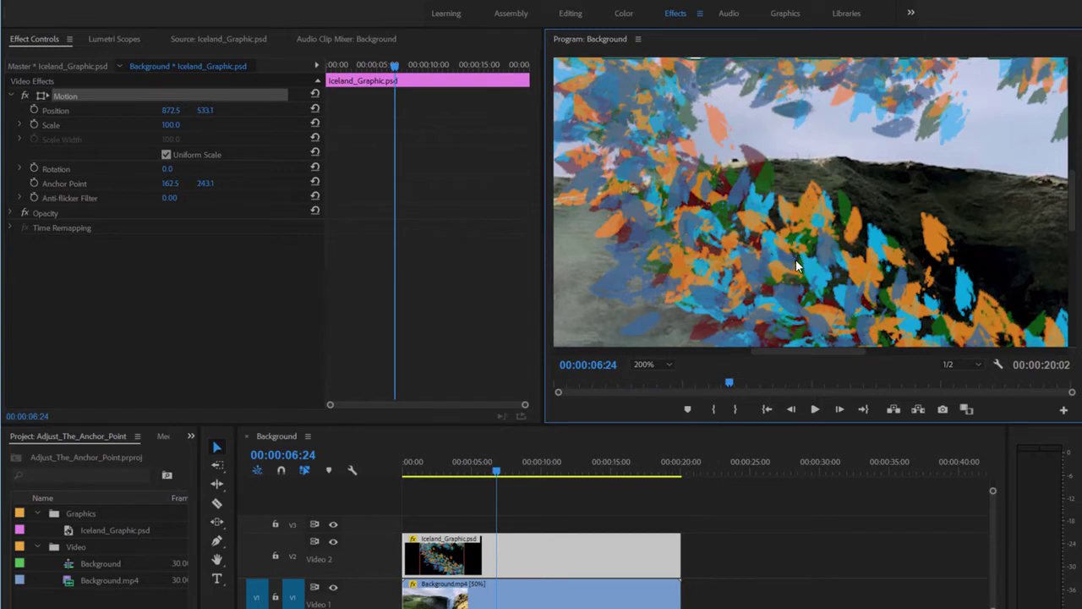
{"action": "key", "text": "ctrl+z"}
- Set the preview magnification to Fit and enlarge the Program monitor in both directions
{"action": "left_click", "coordinate": [651, 365]}
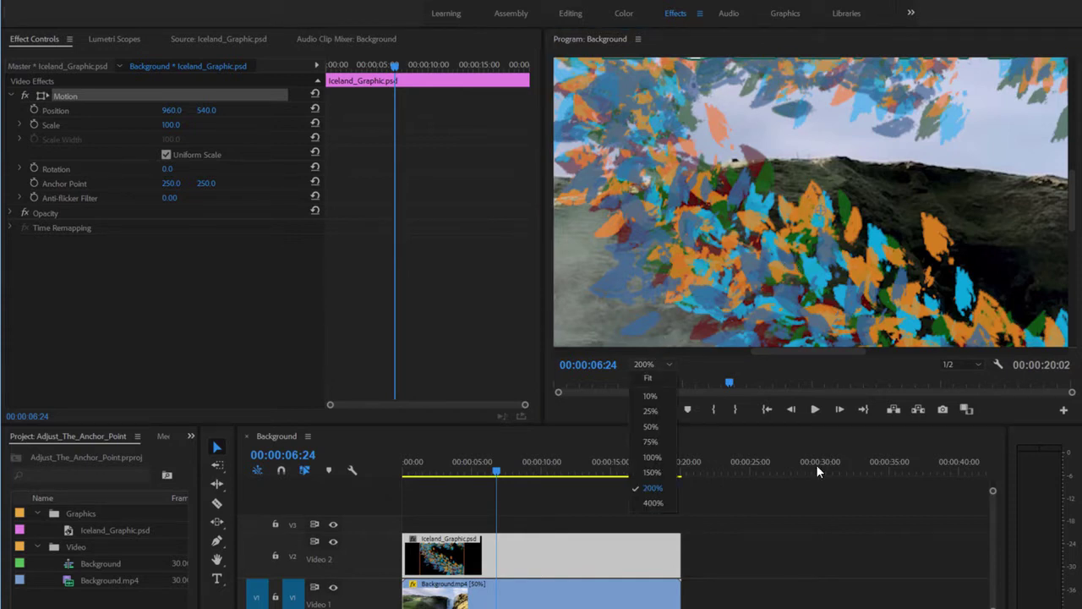
{"action": "left_click", "coordinate": [650, 379]}
{"action": "left_click_drag", "start_coordinate": [543, 350], "coordinate": [419, 344]}
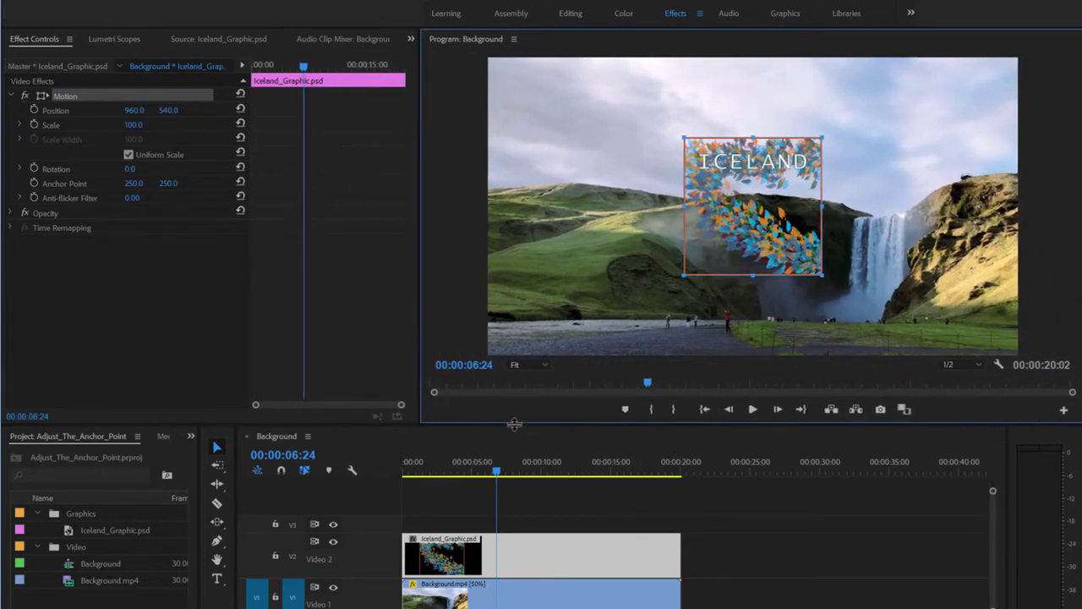
{"action": "left_click_drag", "start_coordinate": [512, 429], "coordinate": [508, 498]}
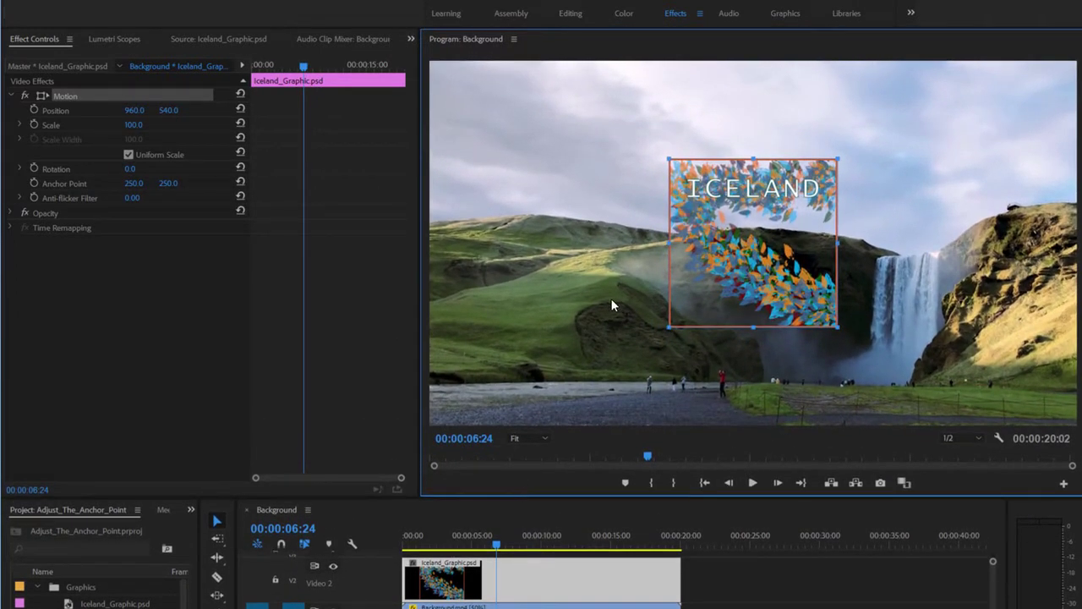
- Try rotating the graphic about its centred anchor point with the rotation dial, and reset the rotation
{"action": "left_click", "coordinate": [21, 169]}
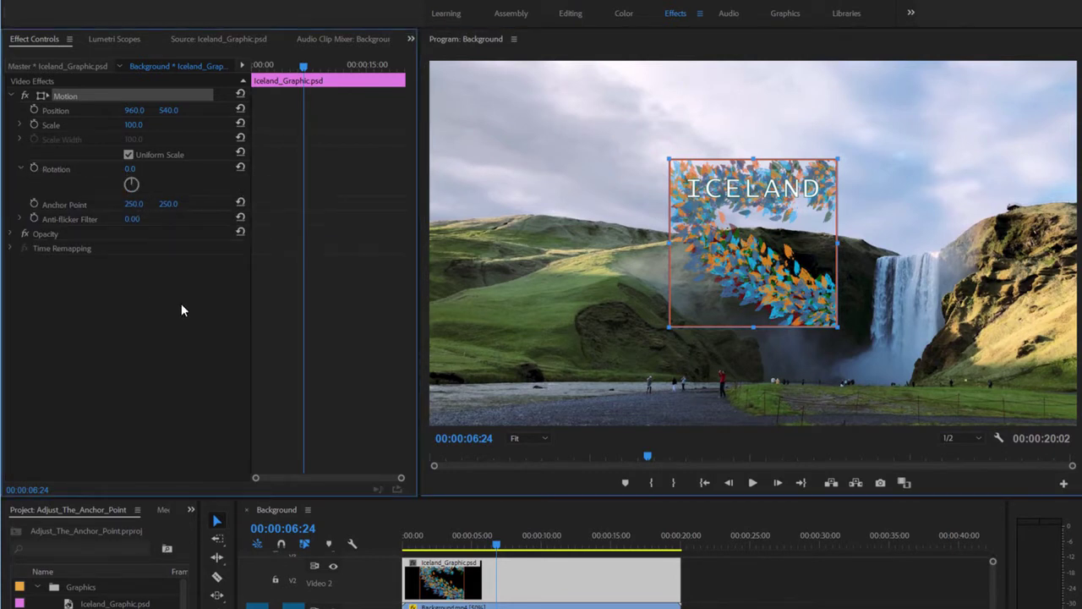
{"action": "mouse_move", "coordinate": [132, 177]}
{"action": "left_mouse_down"}
{"action": "mouse_move", "coordinate": [148, 179]}
{"action": "mouse_move", "coordinate": [112, 176]}
{"action": "mouse_move", "coordinate": [154, 181]}
{"action": "mouse_move", "coordinate": [132, 185]}
{"action": "left_mouse_up"}
{"action": "left_click", "coordinate": [239, 168]}
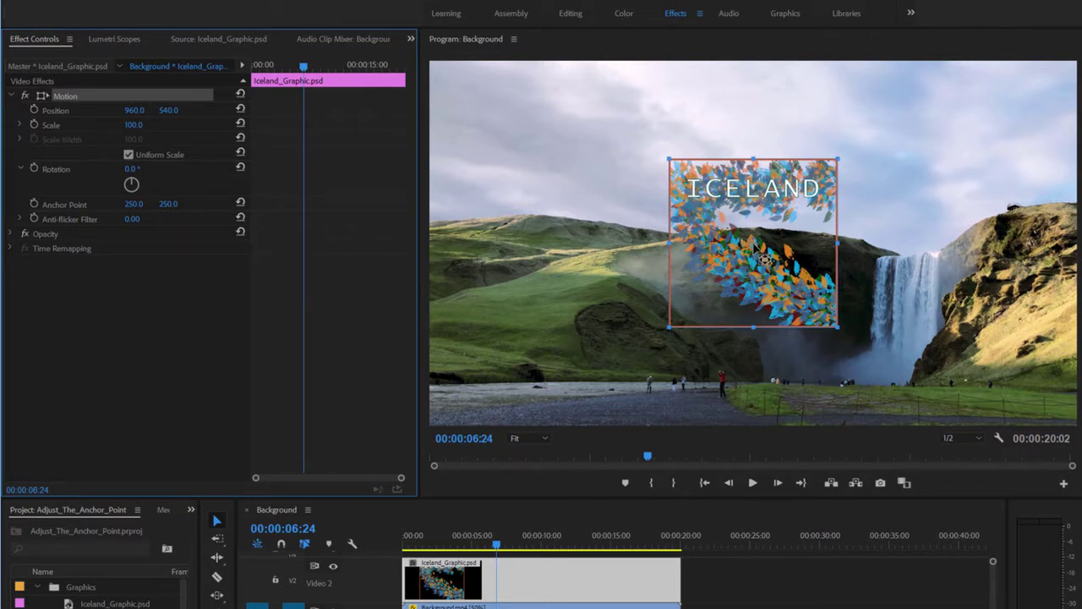
- Move the anchor point to about 423.4, 180.8, try rotating the graphic around it, and reset the rotation
{"action": "left_click_drag", "start_coordinate": [755, 247], "coordinate": [811, 223]}
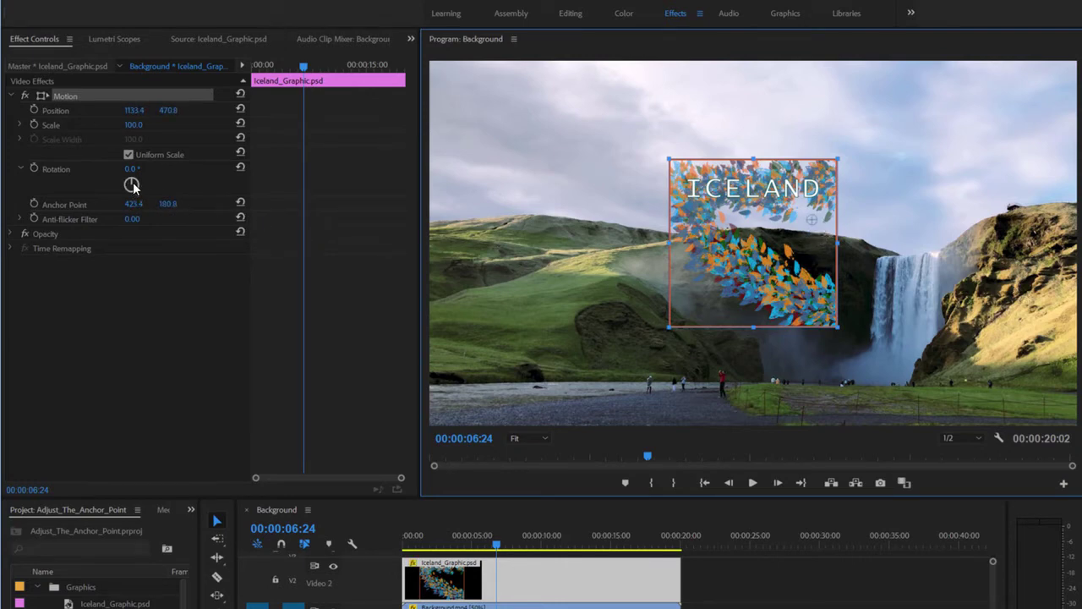
{"action": "left_click_drag", "start_coordinate": [133, 182], "coordinate": [150, 212]}
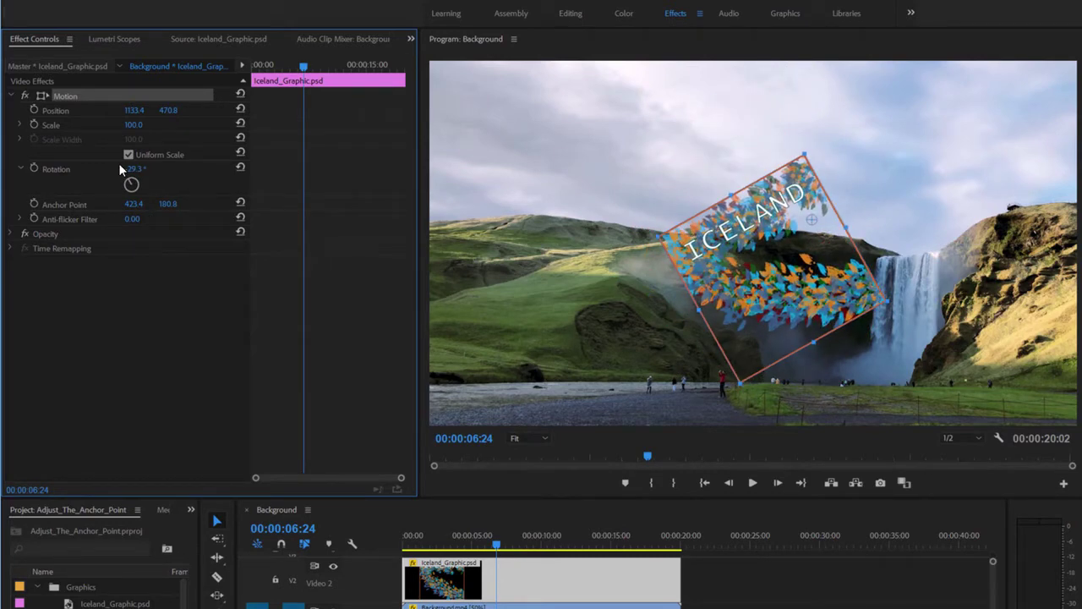
{"action": "left_click", "coordinate": [242, 168]}
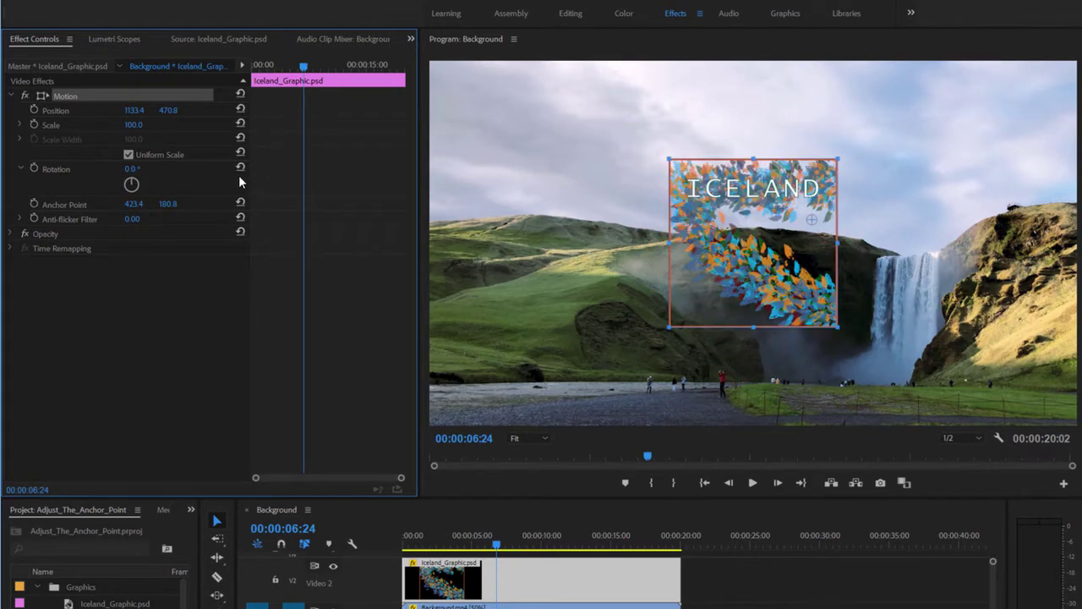
- Try other anchor point positions inside the graphic, reset all its Motion settings, and save the project
{"action": "left_click_drag", "start_coordinate": [812, 219], "coordinate": [800, 262]}
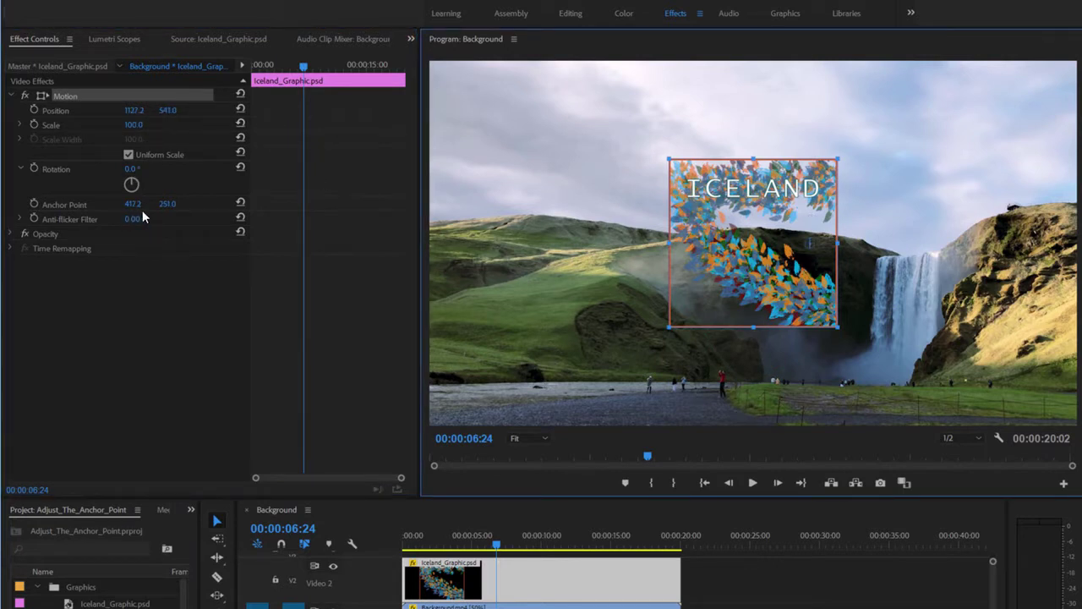
{"action": "left_click_drag", "start_coordinate": [801, 243], "coordinate": [810, 219]}
{"action": "left_click", "coordinate": [241, 94]}
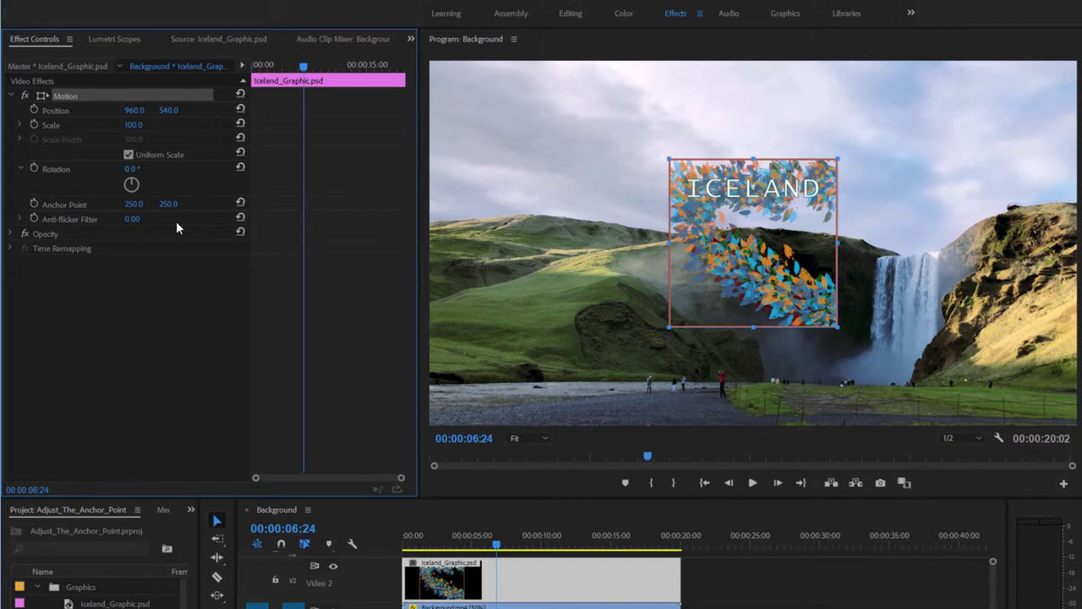
{"action": "key", "text": "ctrl+s"}
- Try a horizontal Position of 815 and a horizontal Anchor Point of 422 for the graphic, and reset its Motion settings
{"action": "left_click_drag", "start_coordinate": [135, 112], "coordinate": [34, 111]}
{"action": "left_click_drag", "start_coordinate": [133, 205], "coordinate": [93, 204]}
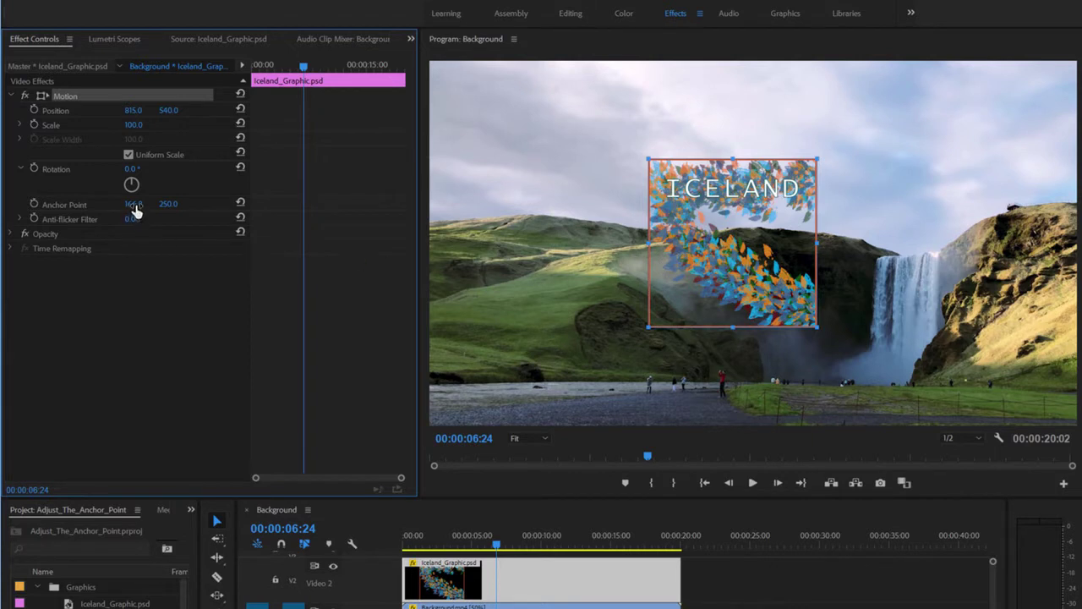
{"action": "left_click_drag", "start_coordinate": [133, 203], "coordinate": [349, 204]}
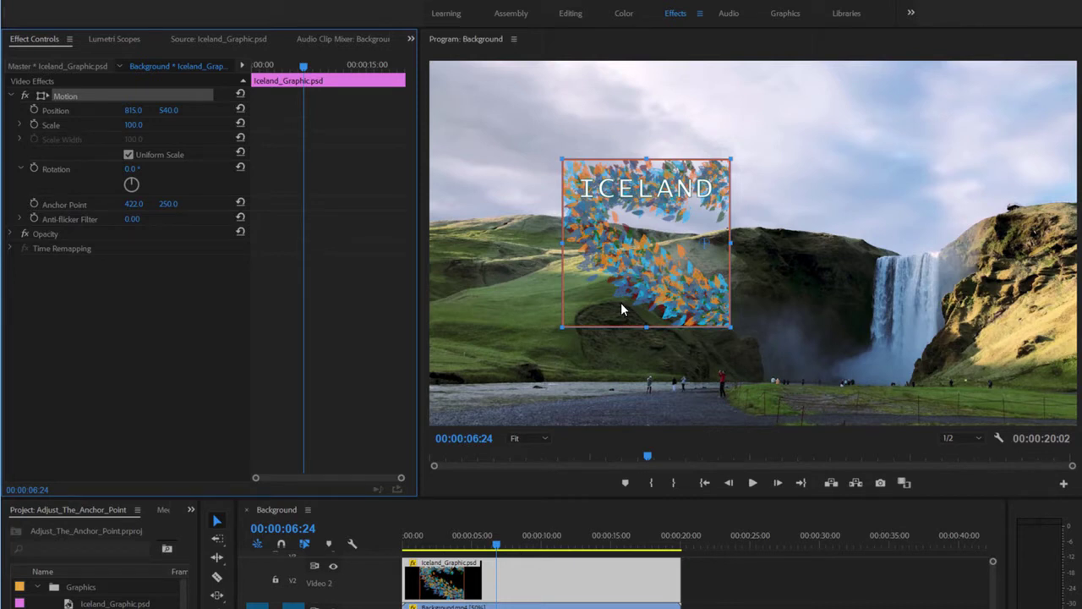
{"action": "left_click", "coordinate": [240, 95]}
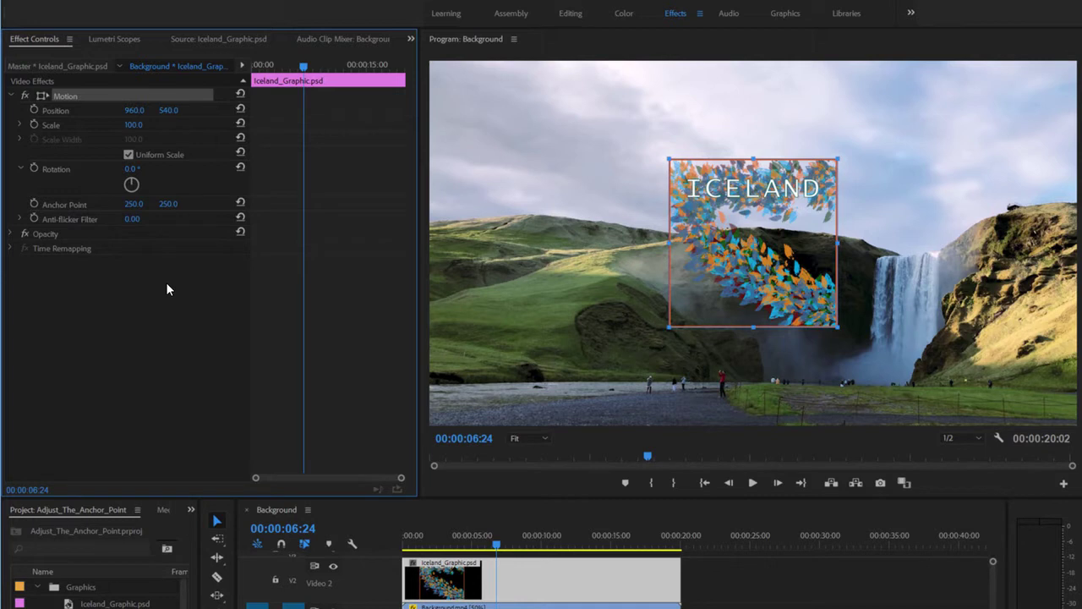
- Set a 0° Rotation keyframe for the graphic at 00:00:08:02
{"action": "left_click", "coordinate": [131, 203]}
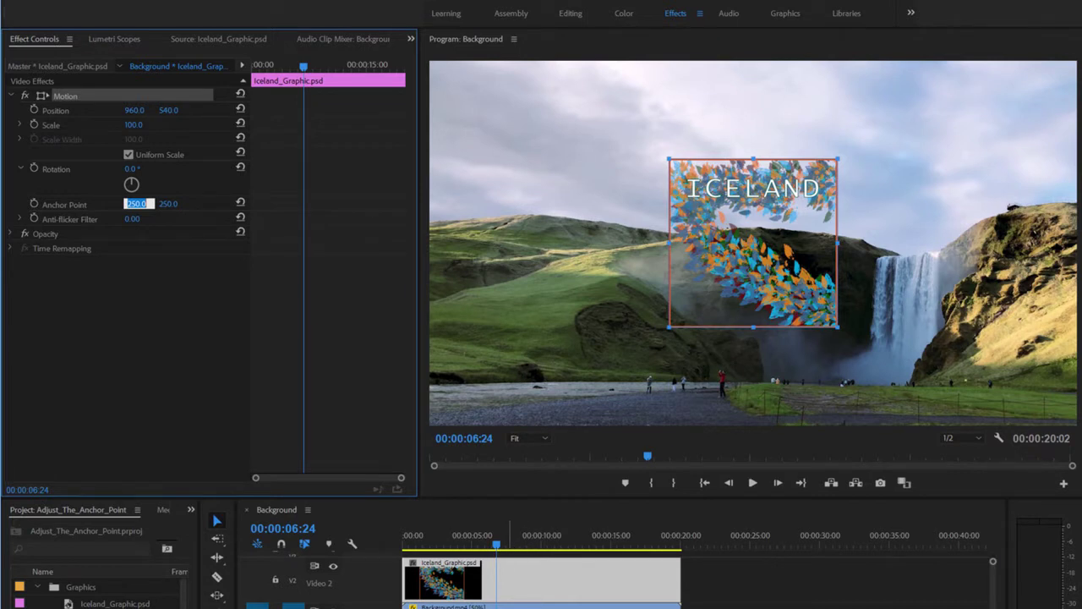
{"action": "mouse_move", "coordinate": [498, 545]}
{"action": "left_mouse_down"}
{"action": "mouse_move", "coordinate": [521, 545]}
{"action": "mouse_move", "coordinate": [479, 546]}
{"action": "mouse_move", "coordinate": [514, 549]}
{"action": "left_mouse_up"}
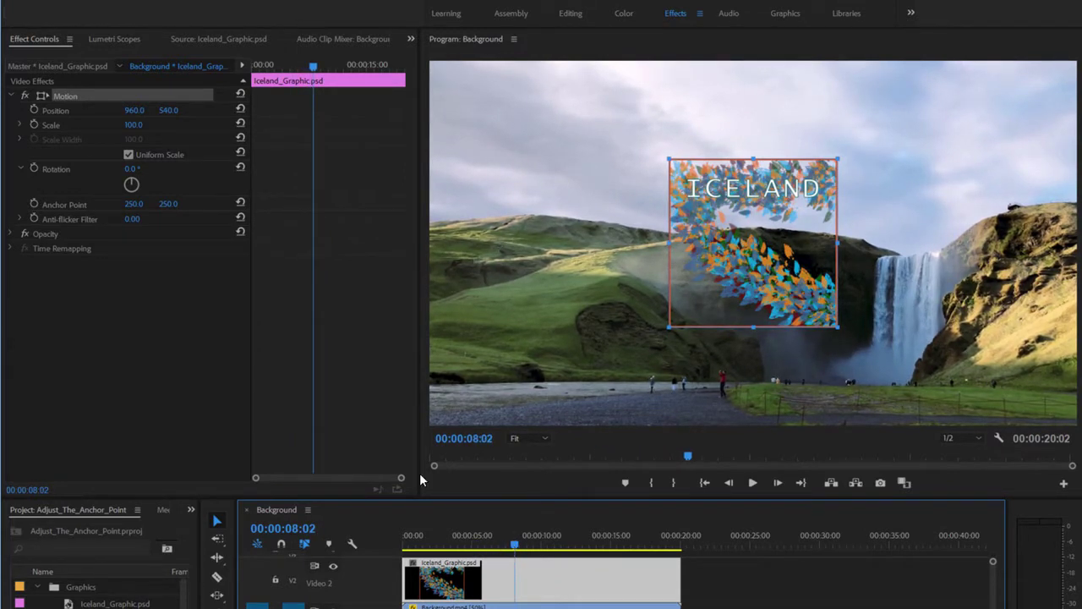
{"action": "left_click", "coordinate": [35, 166]}
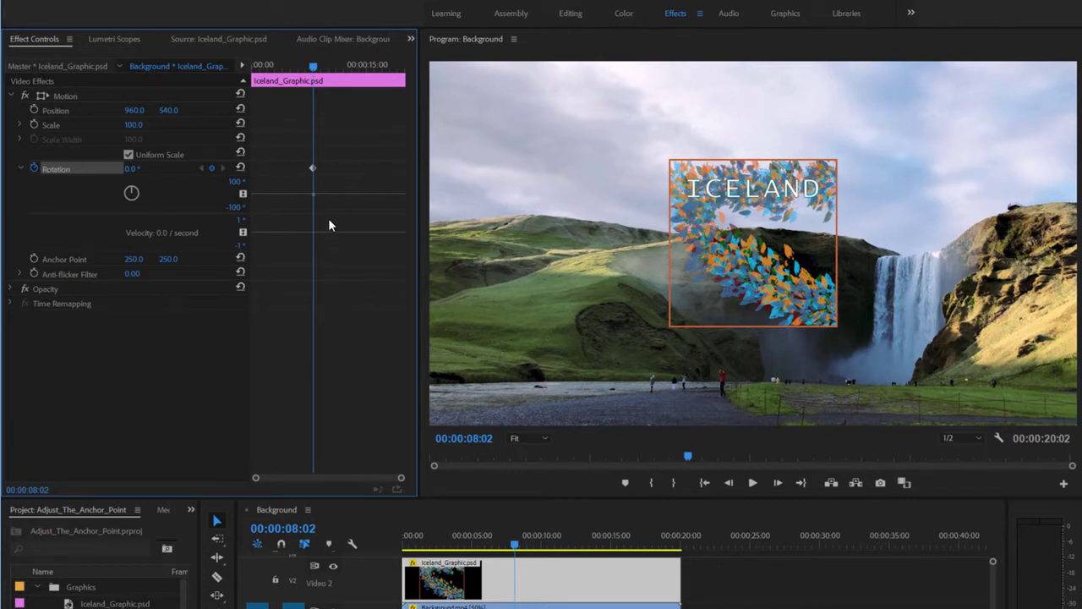
- With the preview at 100%, snap the graphic's anchor point to its lower-left corner at 0, 500
{"action": "left_click", "coordinate": [532, 439]}
{"action": "left_click", "coordinate": [528, 530]}
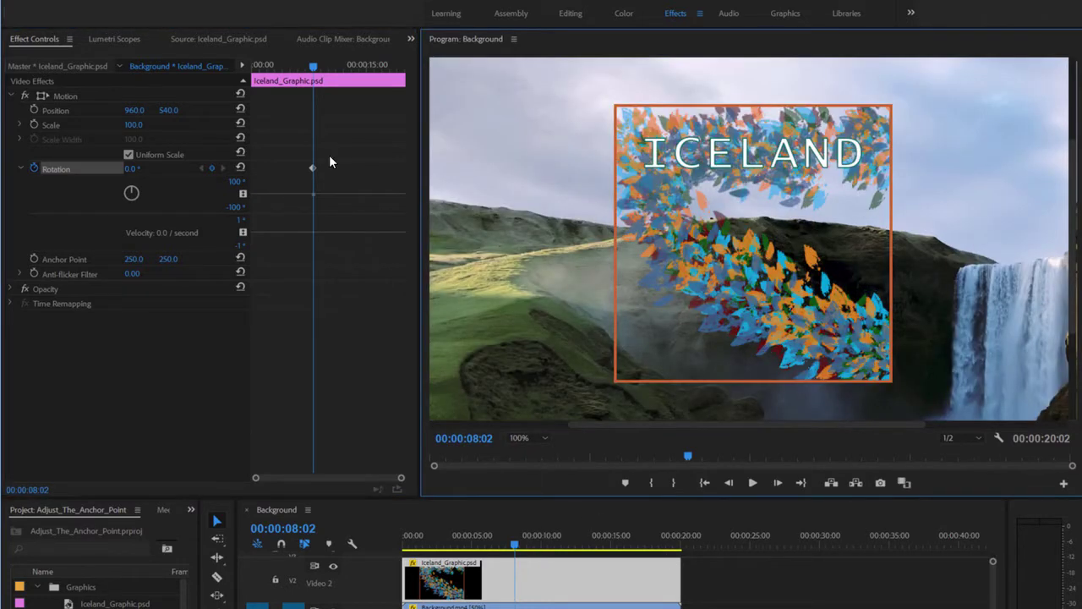
{"action": "left_click", "coordinate": [86, 129]}
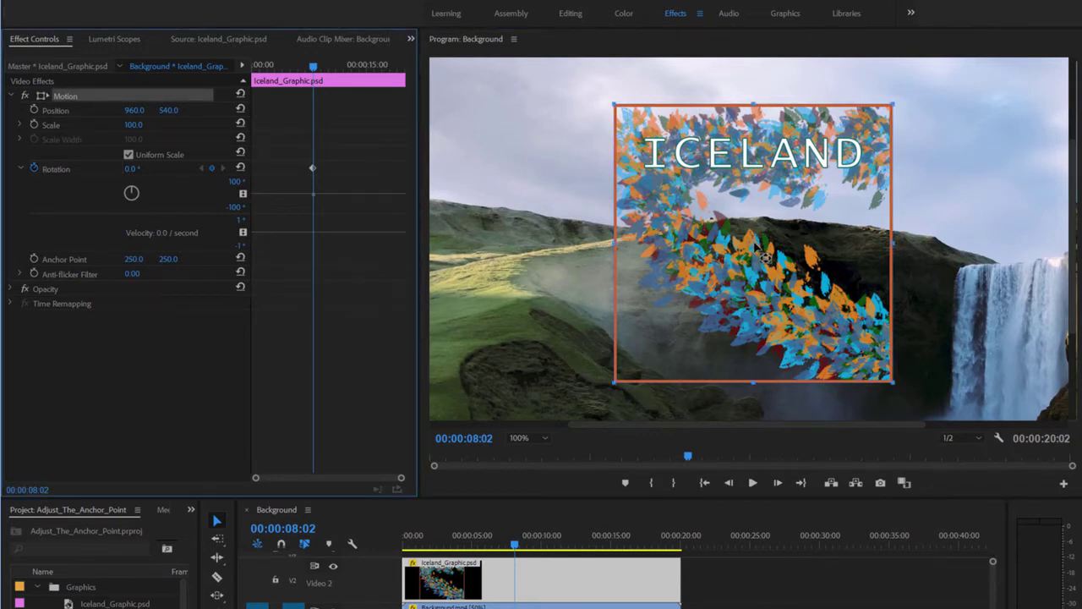
{"action": "left_click_drag", "start_coordinate": [763, 256], "coordinate": [634, 366]}
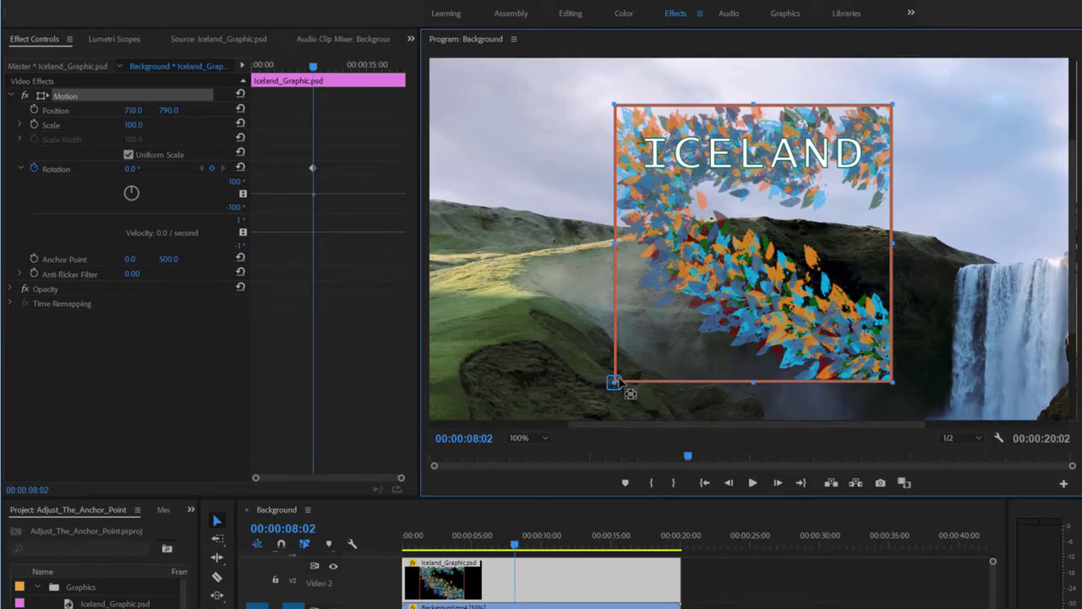
{"action": "left_click_drag", "start_coordinate": [619, 381], "coordinate": [615, 106]}
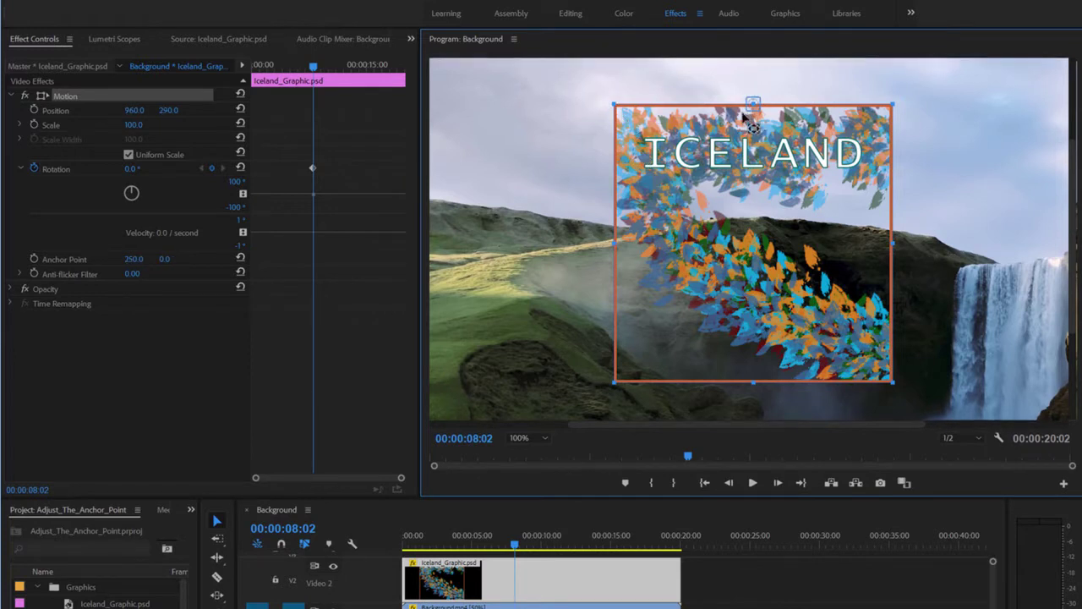
{"action": "left_click_drag", "start_coordinate": [611, 181], "coordinate": [752, 383]}
{"action": "left_click_drag", "start_coordinate": [638, 390], "coordinate": [619, 386]}
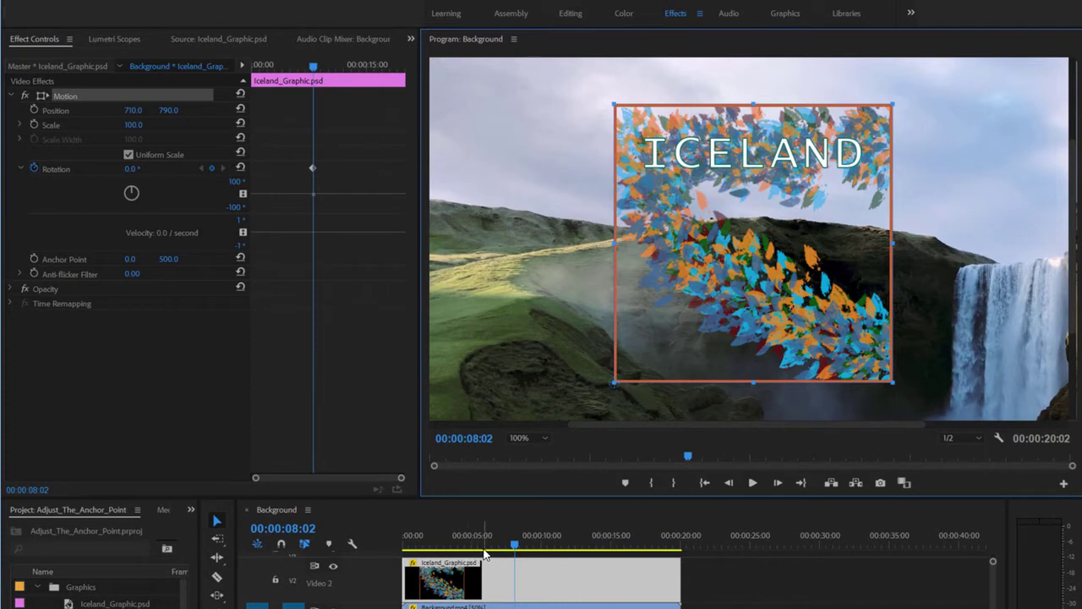
- Add a Rotation keyframe of -90° for the Iceland graphic at 00:00:03:20
{"action": "left_click", "coordinate": [453, 547]}
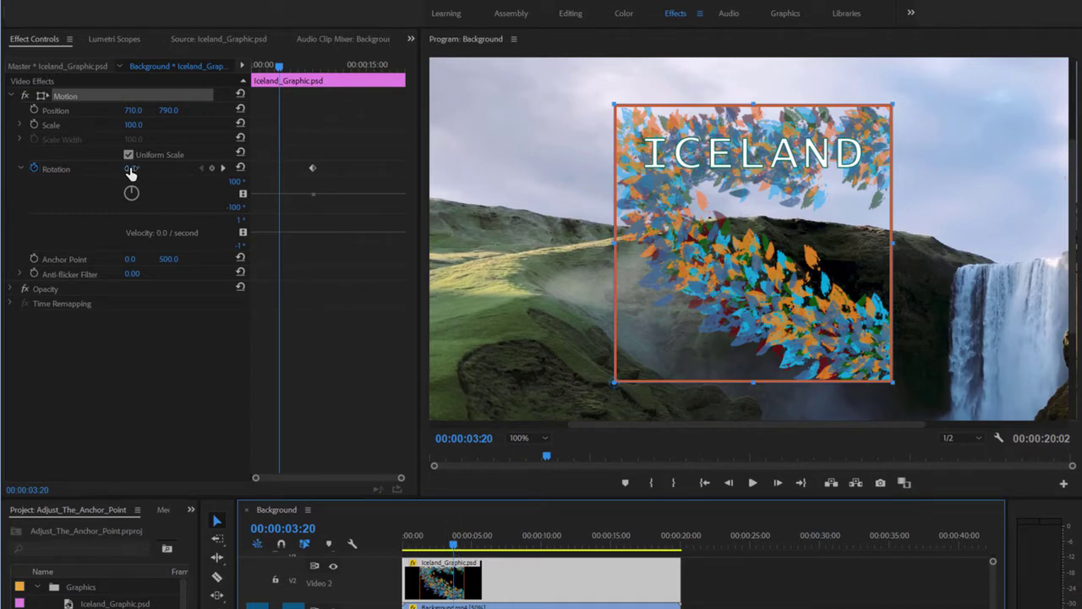
{"action": "left_click_drag", "start_coordinate": [133, 170], "coordinate": [72, 171]}
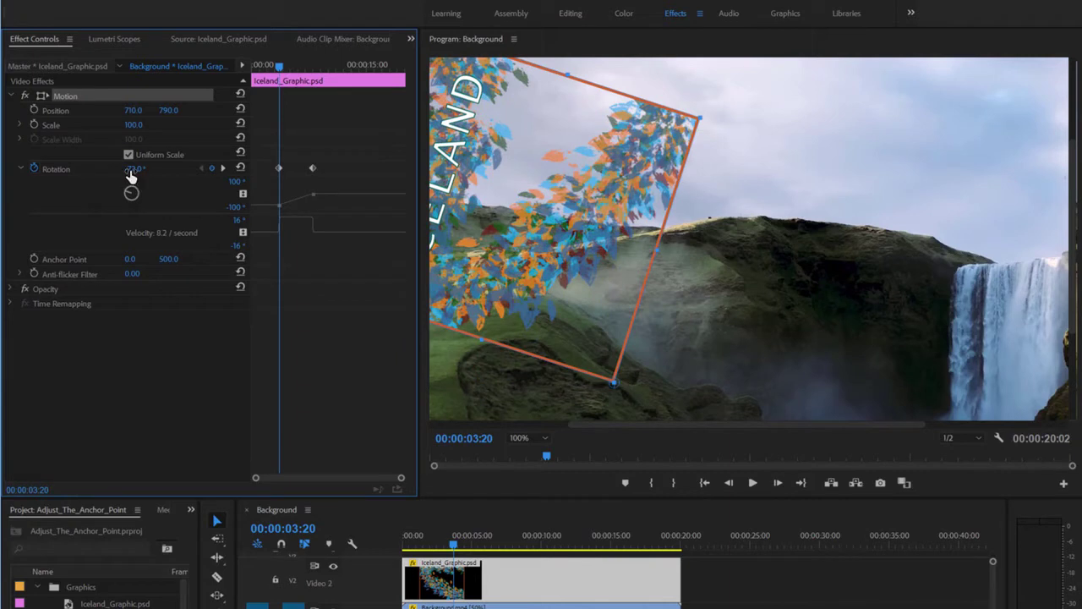
{"action": "left_click", "coordinate": [132, 171]}
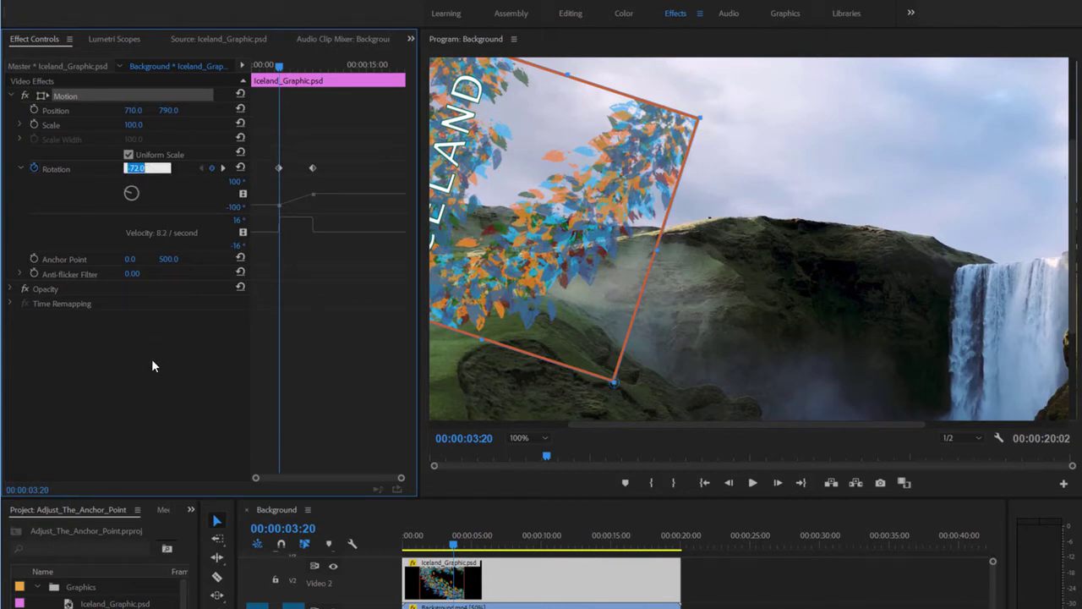
{"action": "type", "text": "-90"}
{"action": "key", "text": "Return"}
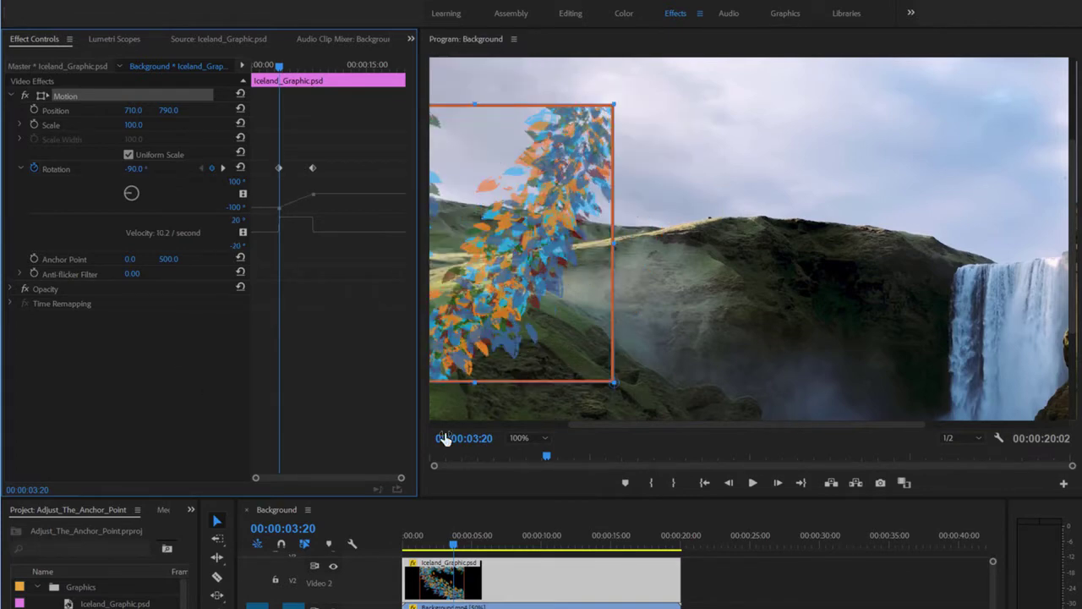
- Fit the preview to the monitor and add a Position keyframe for the graphic at 00:00:03:20
{"action": "left_click", "coordinate": [524, 438]}
{"action": "left_click", "coordinate": [526, 466]}
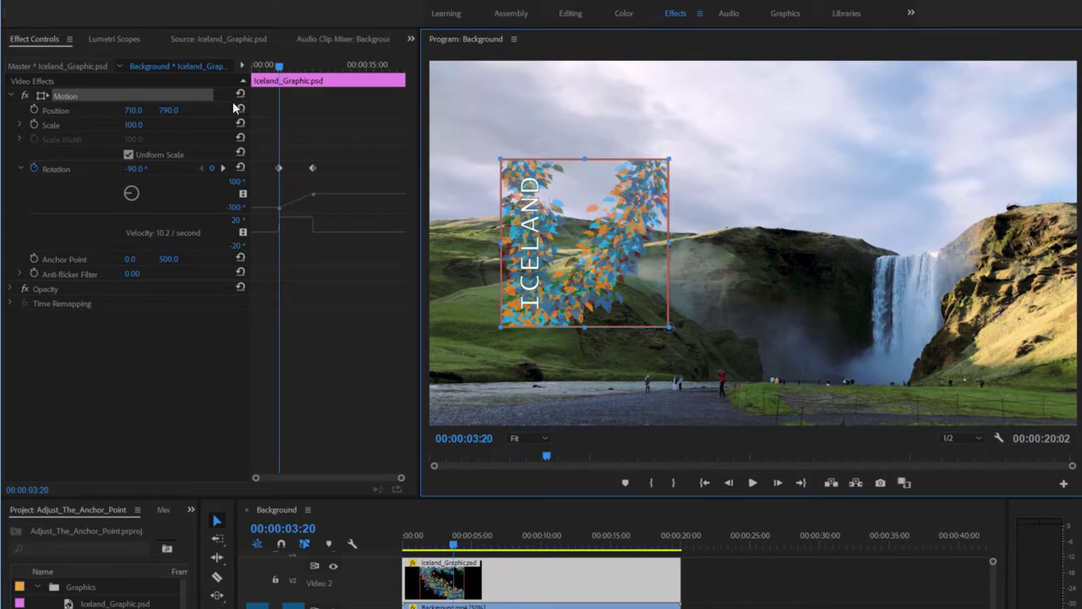
{"action": "left_click", "coordinate": [34, 109]}
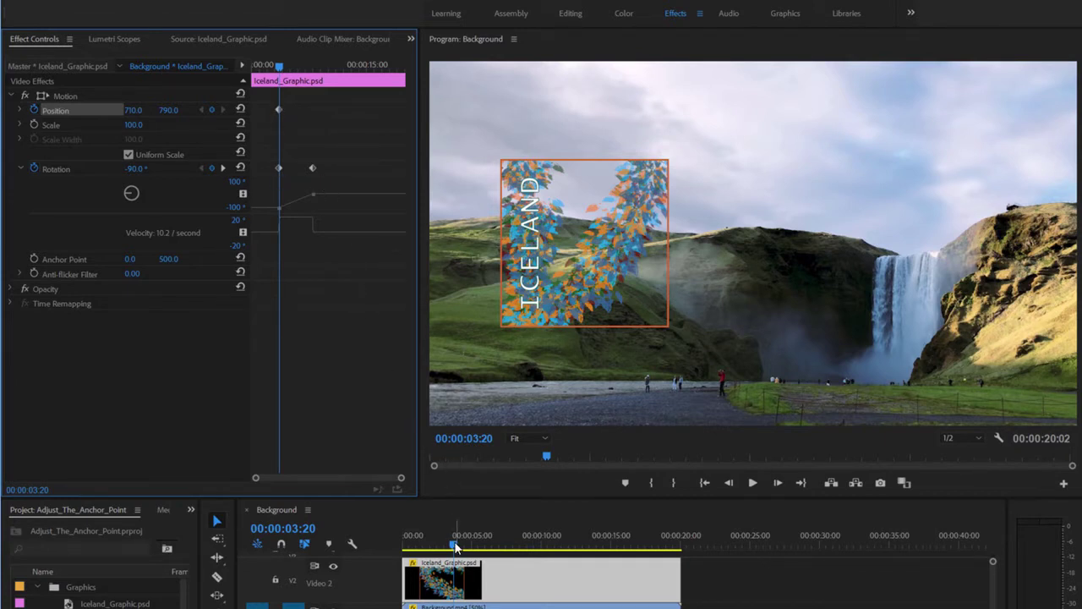
- Play back the graphic's rotation starting at 00:00:03:12, just before its first Rotation keyframe
{"action": "mouse_move", "coordinate": [455, 546]}
{"action": "left_mouse_down"}
{"action": "mouse_move", "coordinate": [522, 549]}
{"action": "mouse_move", "coordinate": [454, 548]}
{"action": "left_mouse_up"}
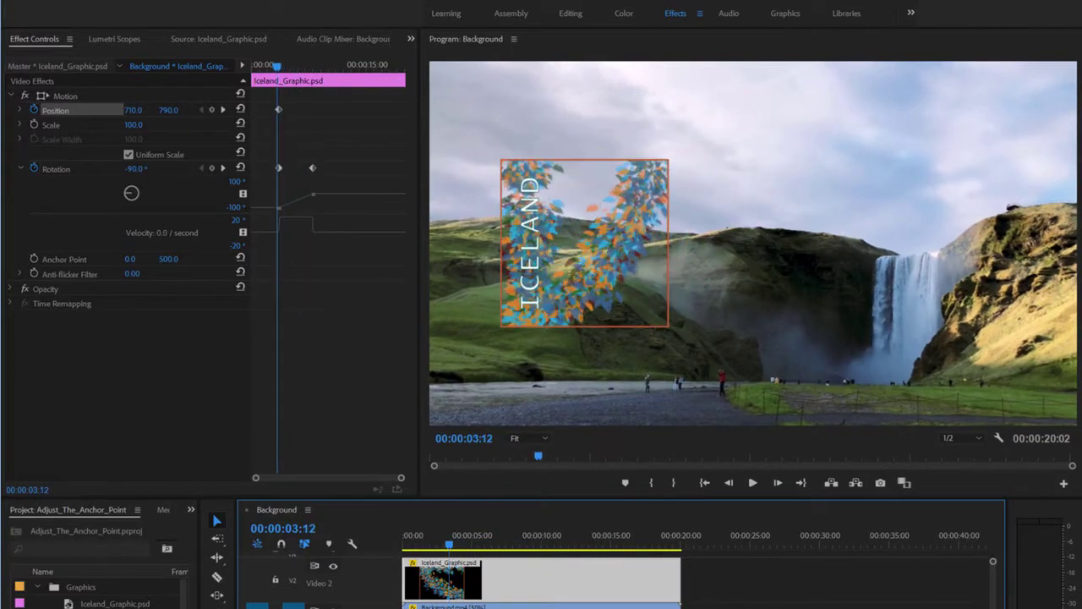
{"action": "left_click", "coordinate": [753, 484]}
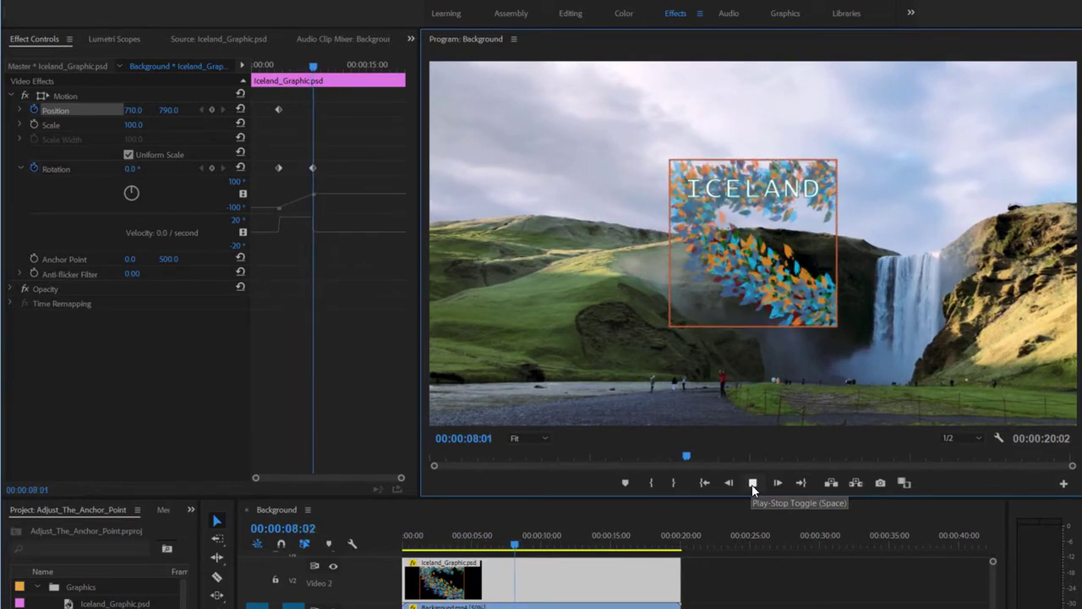
{"action": "left_click", "coordinate": [753, 483]}
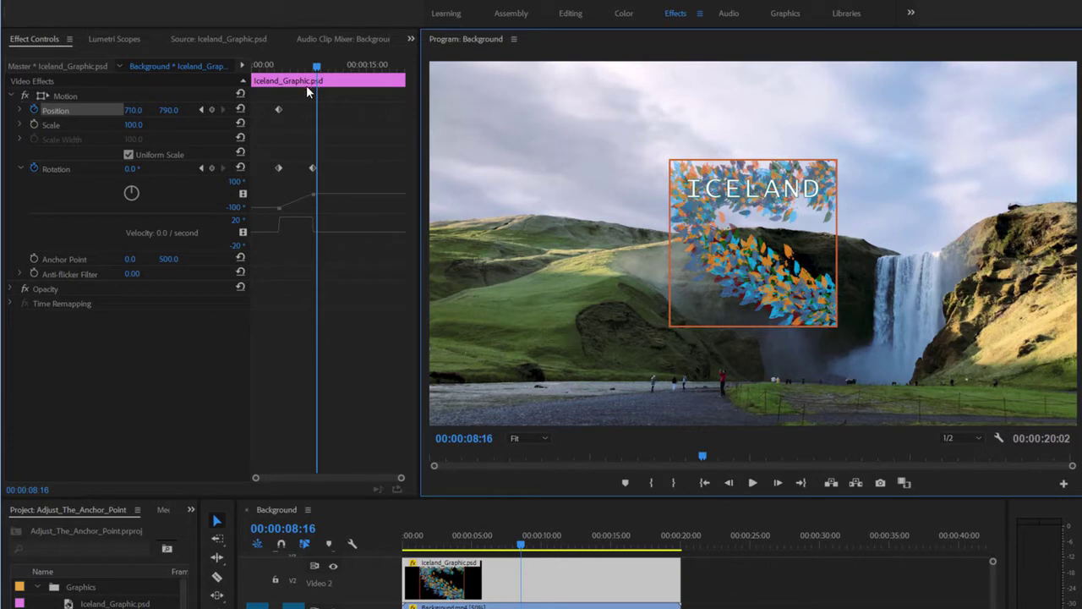
- Add a Position keyframe at 00:00:00:00 with a horizontal value of -55, and scrub through the whole animation
{"action": "left_click_drag", "start_coordinate": [459, 542], "coordinate": [405, 546]}
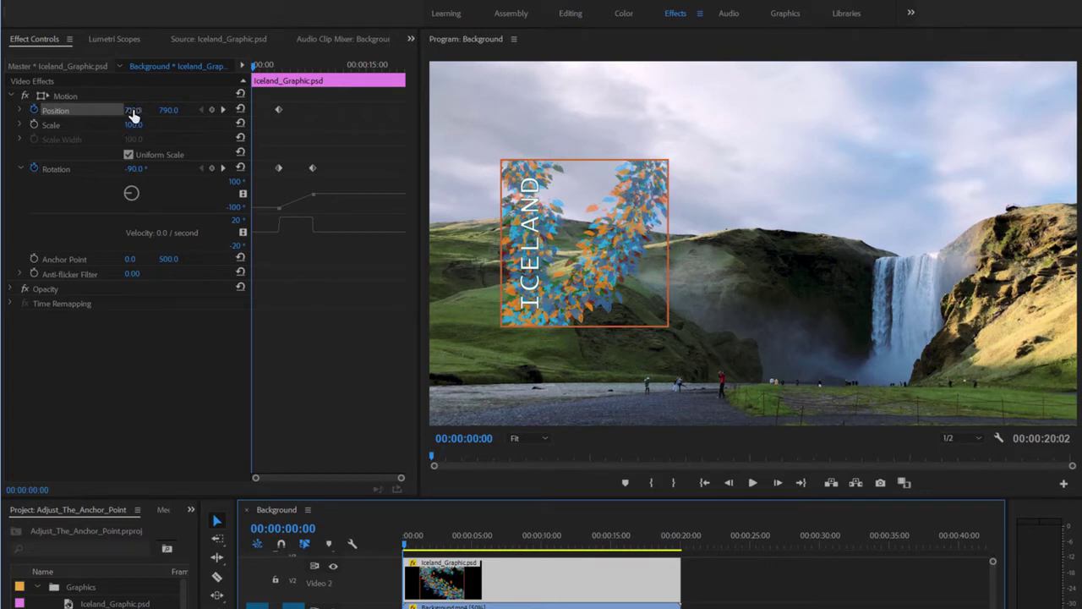
{"action": "left_click_drag", "start_coordinate": [133, 111], "coordinate": [64, 111]}
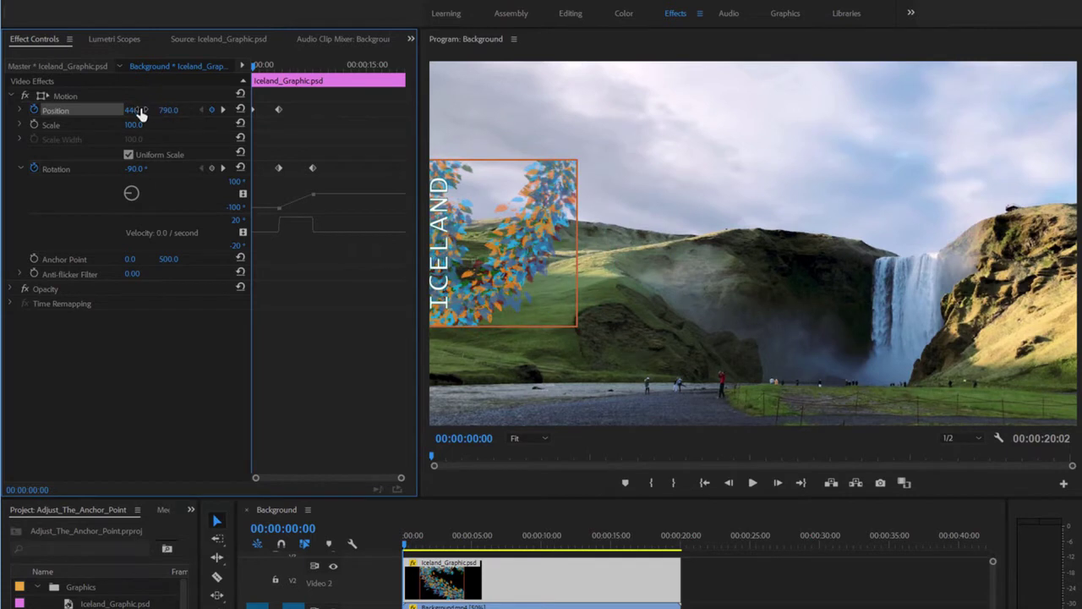
{"action": "mouse_move", "coordinate": [139, 110]}
{"action": "left_mouse_down"}
{"action": "mouse_move", "coordinate": [85, 110]}
{"action": "mouse_move", "coordinate": [137, 112]}
{"action": "left_mouse_up"}
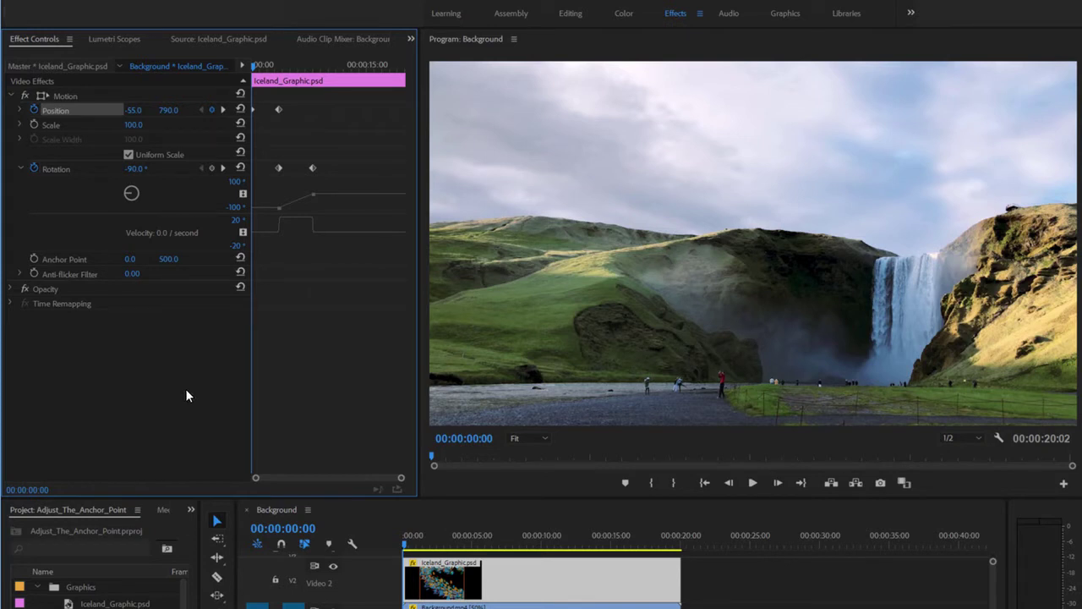
{"action": "left_click", "coordinate": [404, 543]}
{"action": "left_click_drag", "start_coordinate": [404, 545], "coordinate": [556, 553]}
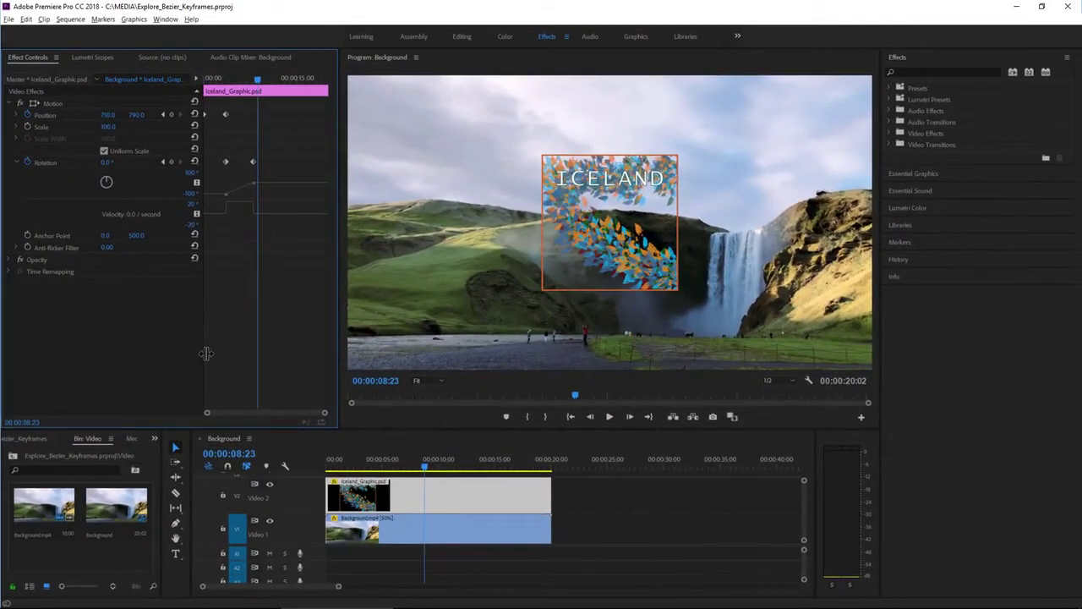
- Reset the Effects workspace to its saved layout and view the workspace options
{"action": "left_click", "coordinate": [170, 22]}
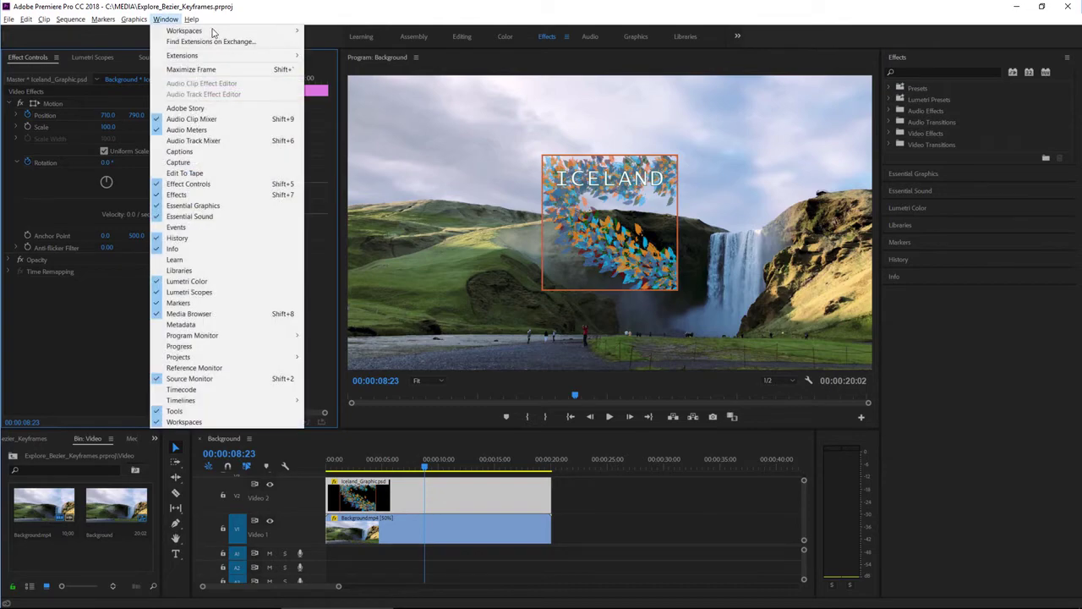
{"action": "mouse_move", "coordinate": [178, 31]}
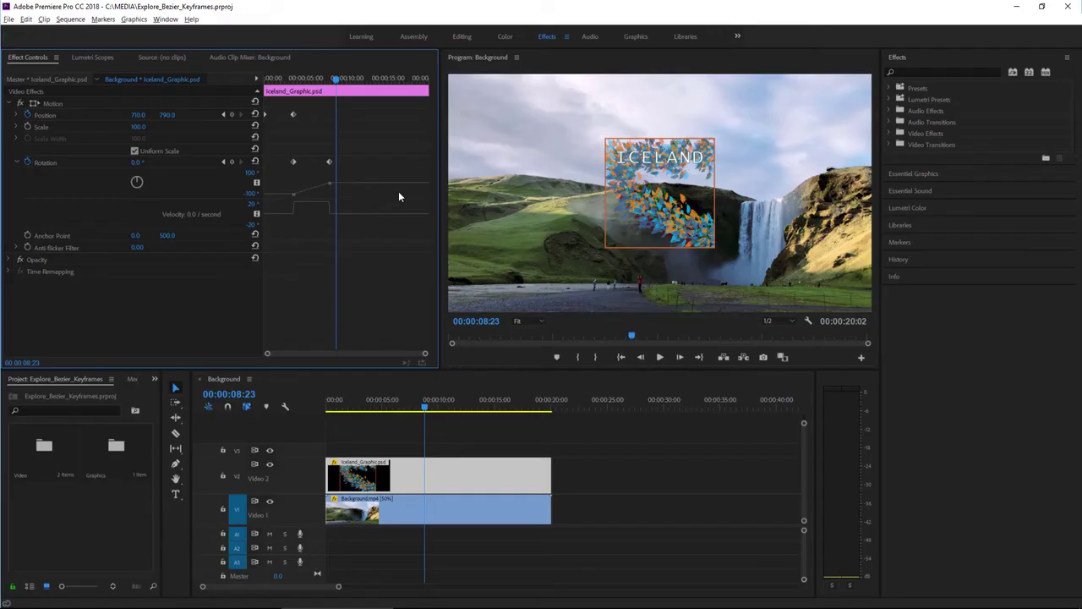
{"action": "left_click", "coordinate": [567, 36]}
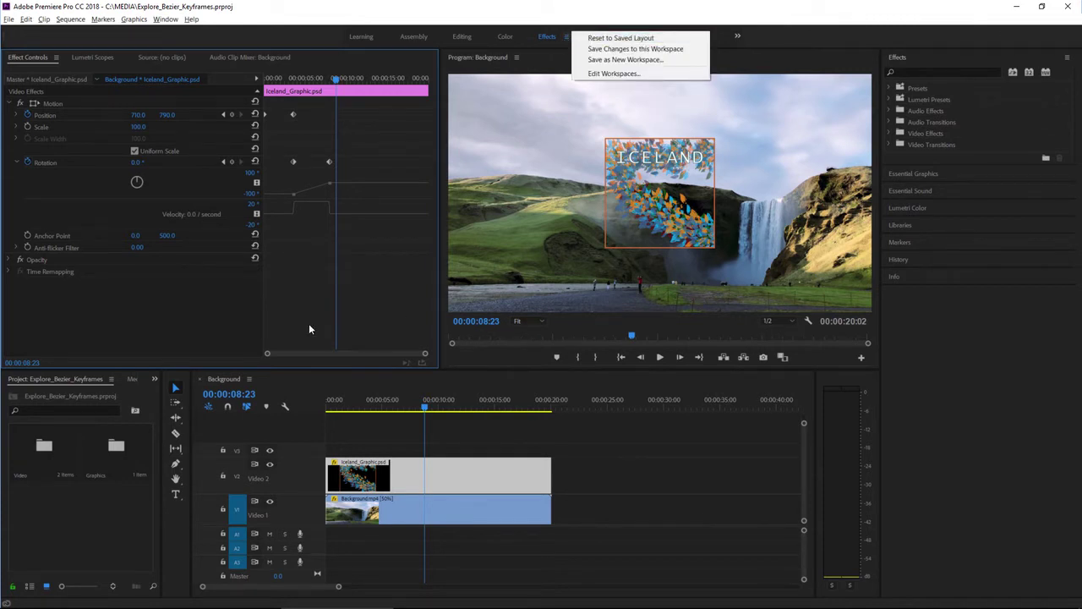
- Play back the linear rotation of the Iceland graphic from about 00:00:03:17 until past its last keyframe
{"action": "left_click", "coordinate": [413, 407]}
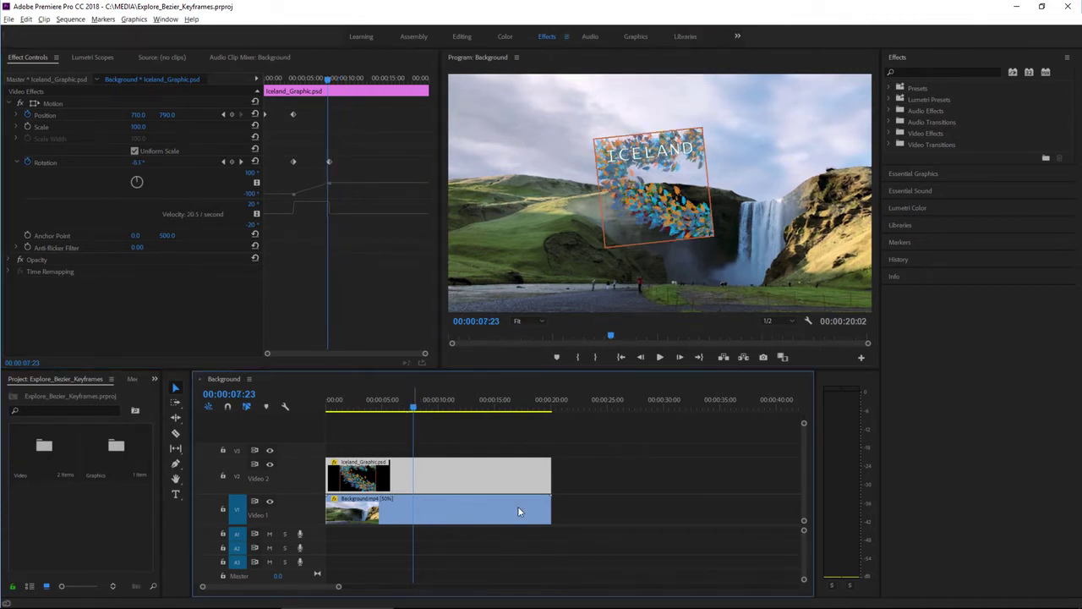
{"action": "left_click_drag", "start_coordinate": [415, 409], "coordinate": [441, 416]}
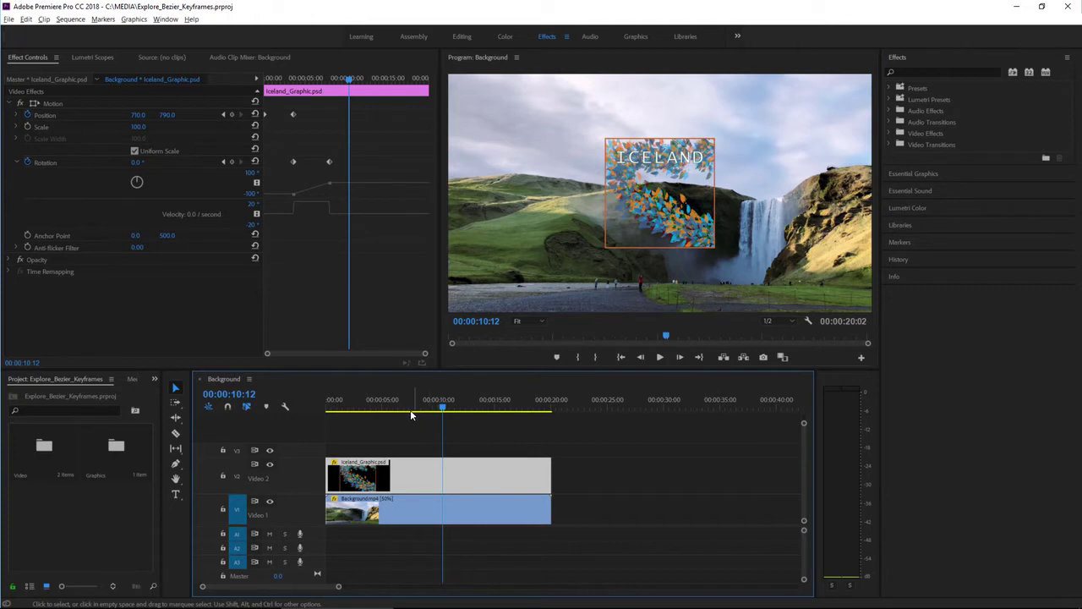
{"action": "left_click_drag", "start_coordinate": [411, 415], "coordinate": [368, 410]}
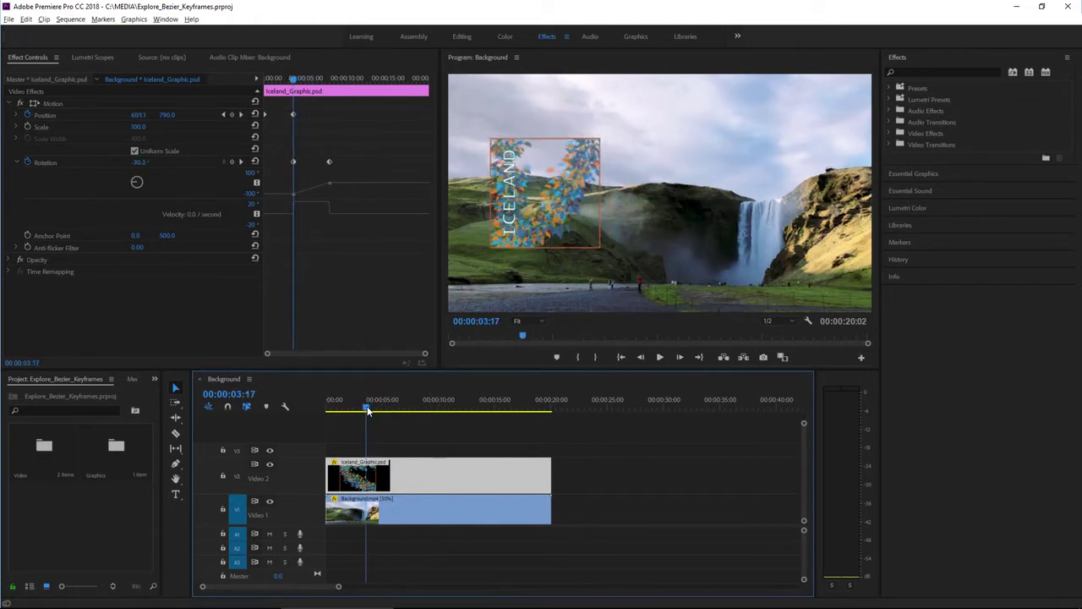
{"action": "left_click", "coordinate": [661, 358]}
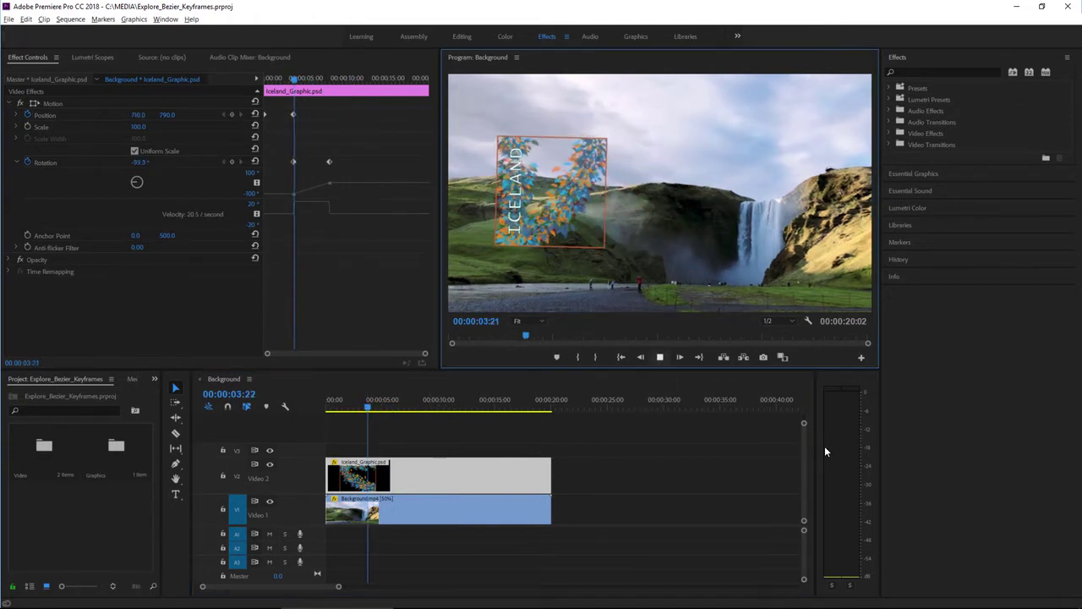
{"action": "left_click", "coordinate": [660, 359]}
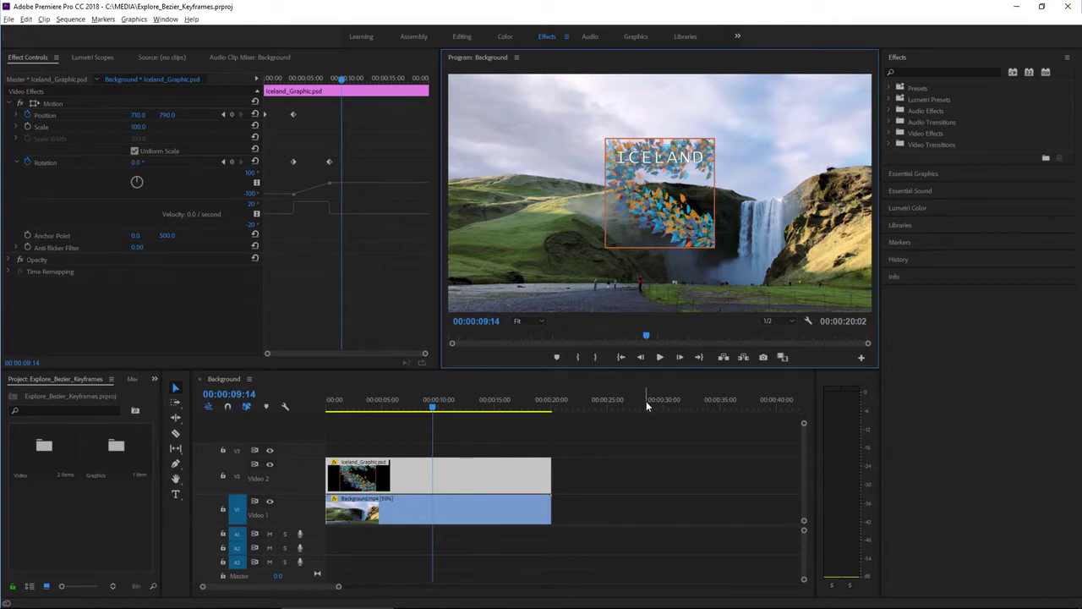
- With the graphic's clip selected, step through its Position keyframes and on to its last Rotation keyframe
{"action": "left_click", "coordinate": [474, 480]}
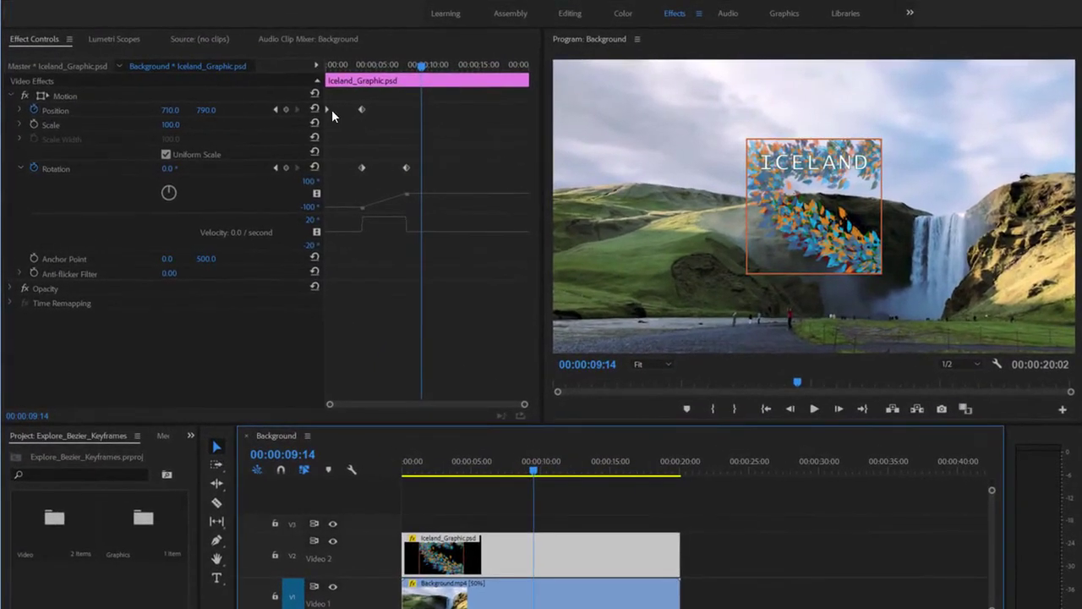
{"action": "left_click", "coordinate": [275, 110]}
{"action": "left_click", "coordinate": [274, 111]}
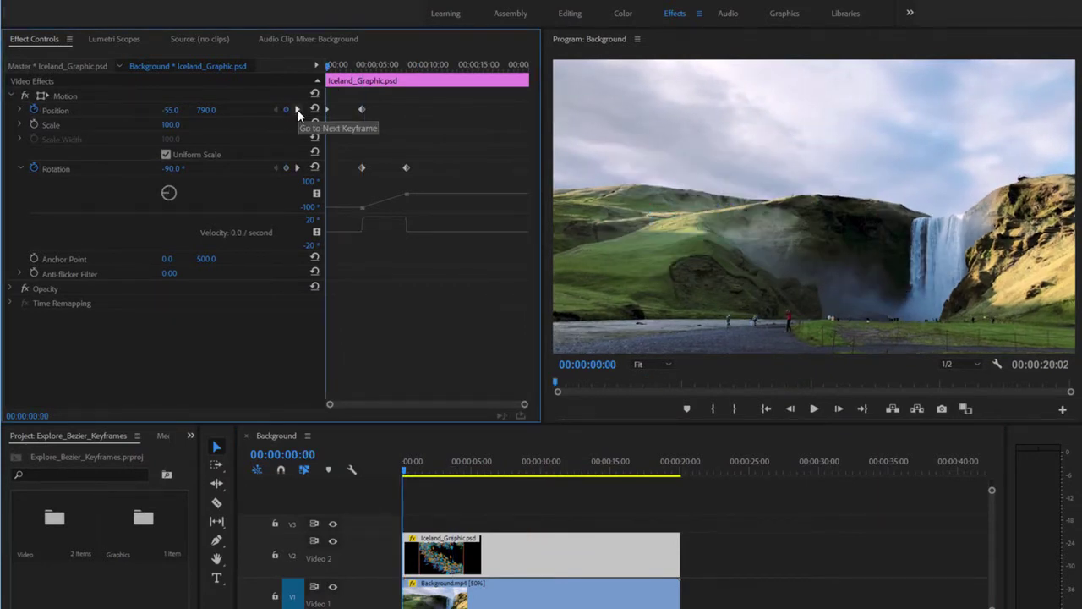
{"action": "left_click", "coordinate": [297, 110]}
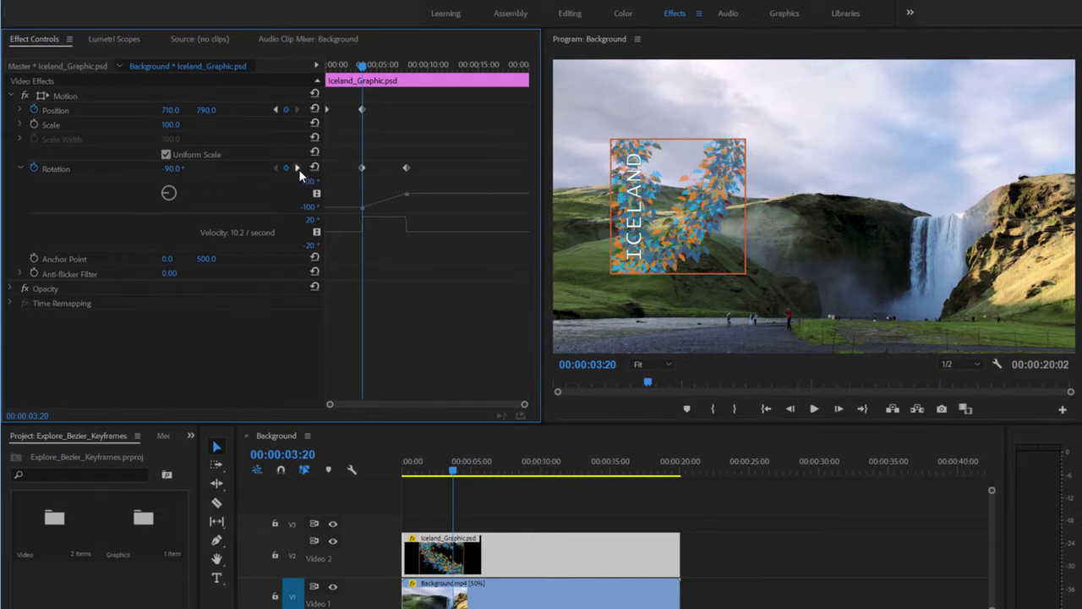
{"action": "left_click", "coordinate": [297, 168]}
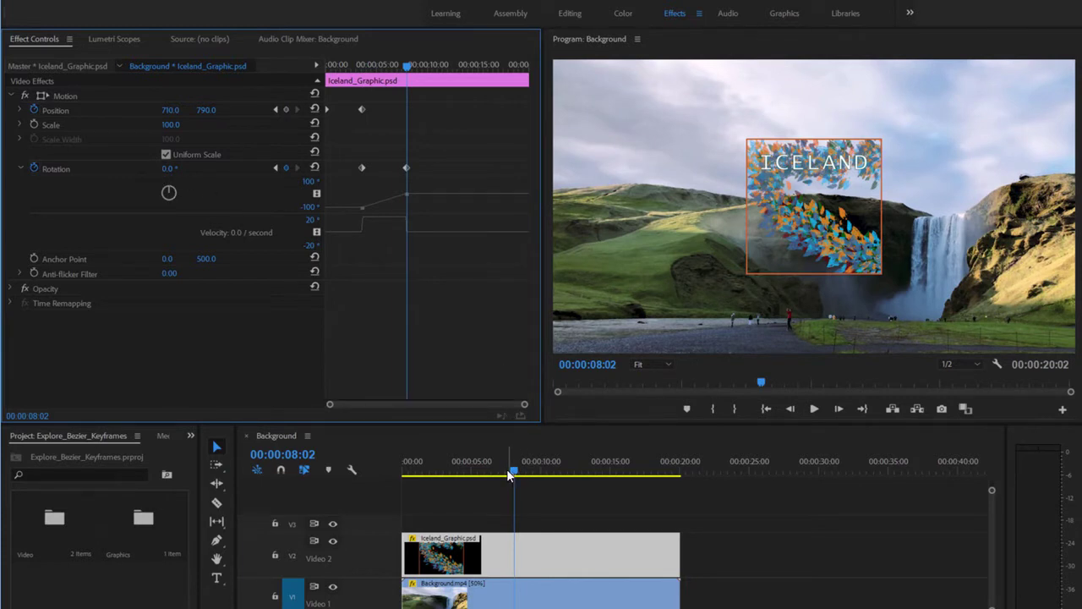
- Park the playhead at 00:00:08:23 and enlarge the Rotation velocity and value graphs
{"action": "mouse_move", "coordinate": [512, 471]}
{"action": "left_mouse_down"}
{"action": "mouse_move", "coordinate": [490, 470]}
{"action": "mouse_move", "coordinate": [524, 476]}
{"action": "left_mouse_up"}
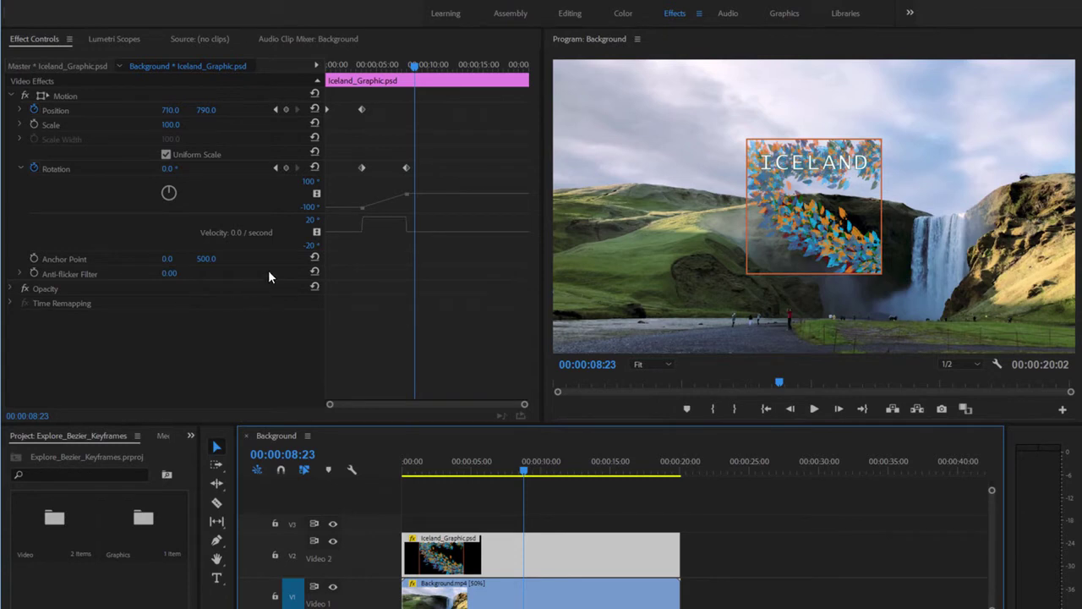
{"action": "left_click_drag", "start_coordinate": [333, 249], "coordinate": [331, 284]}
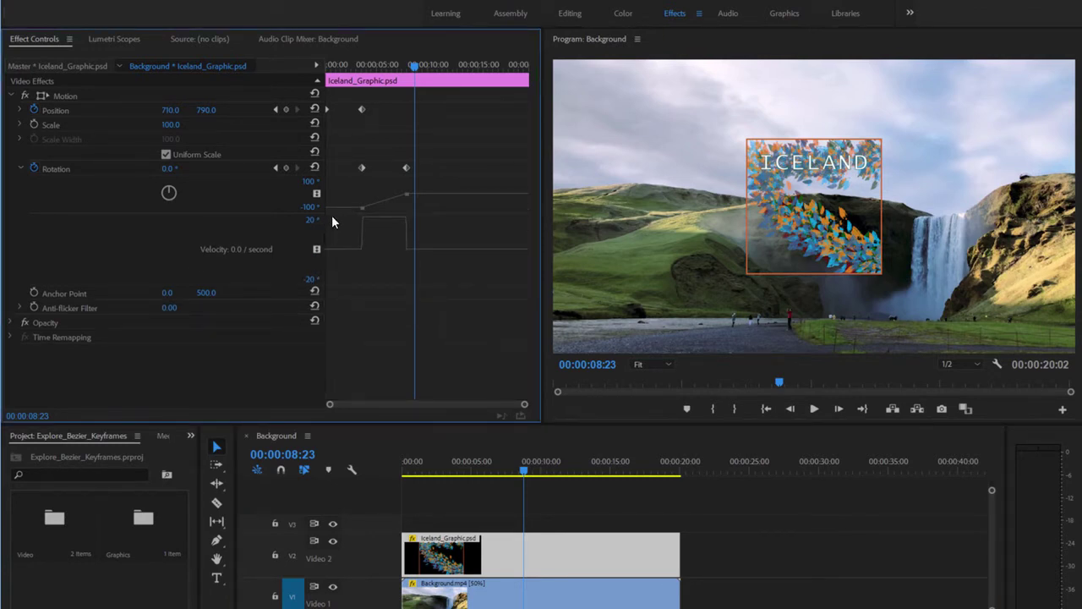
{"action": "left_click_drag", "start_coordinate": [336, 213], "coordinate": [338, 258]}
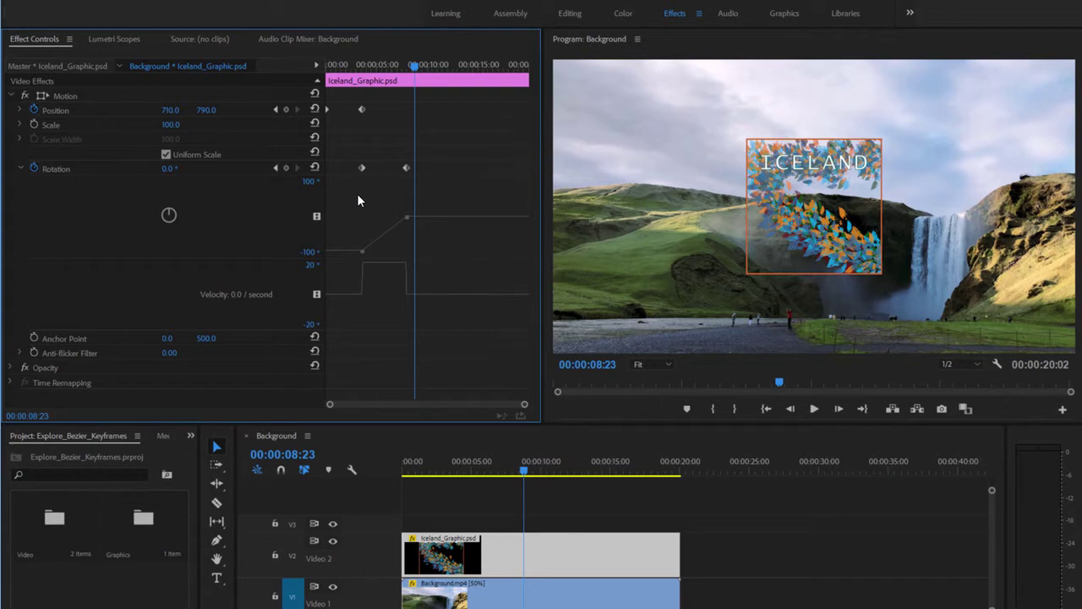
- Set the interpolation of the graphic's last Rotation keyframe, at 00:00:08:02, to Bezier
{"action": "right_click", "coordinate": [406, 167]}
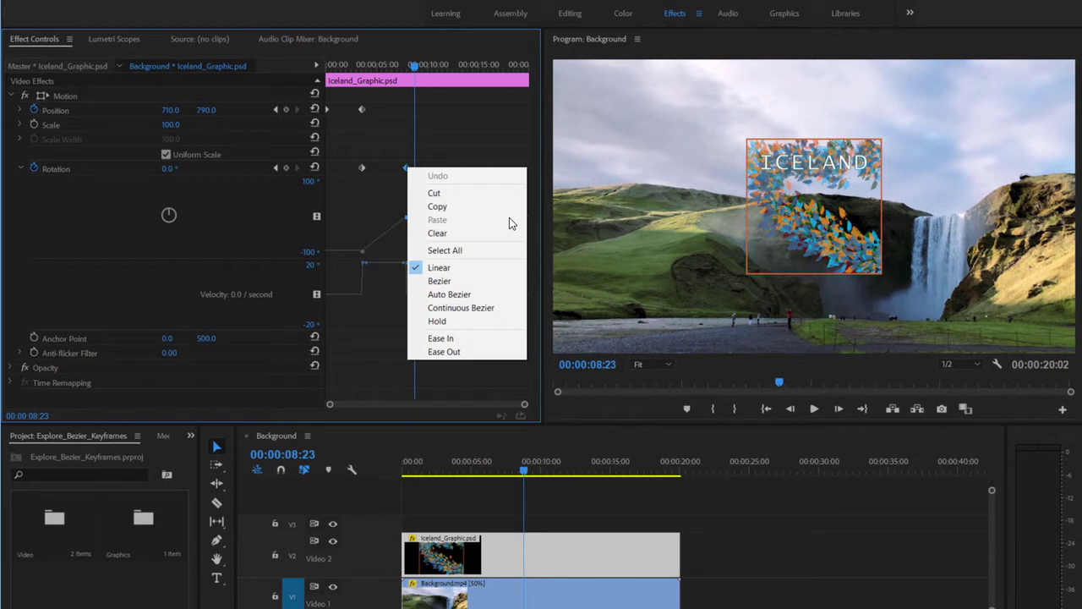
{"action": "left_click", "coordinate": [484, 287]}
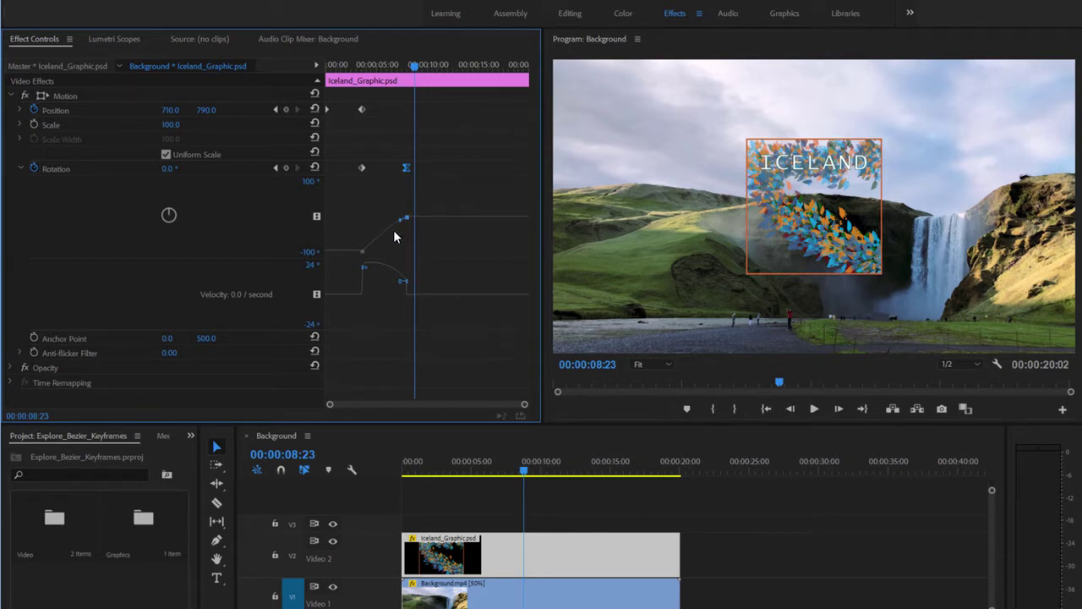
{"action": "left_click_drag", "start_coordinate": [526, 410], "coordinate": [446, 405]}
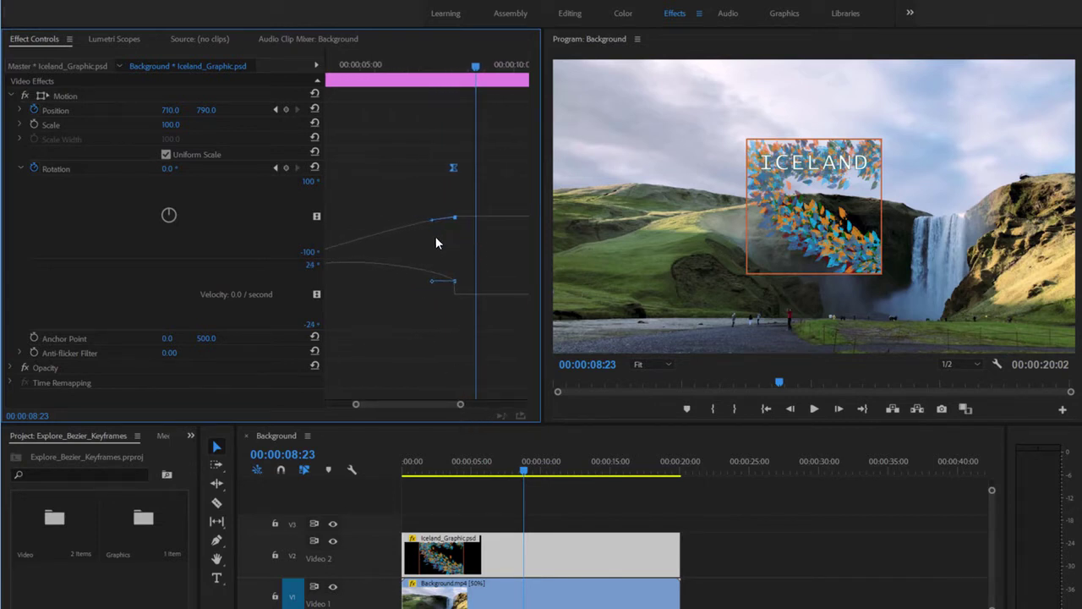
- Play back the Bezier rotation from 00:00:04:05 and bring both Rotation keyframes into the graph view
{"action": "left_click", "coordinate": [460, 474]}
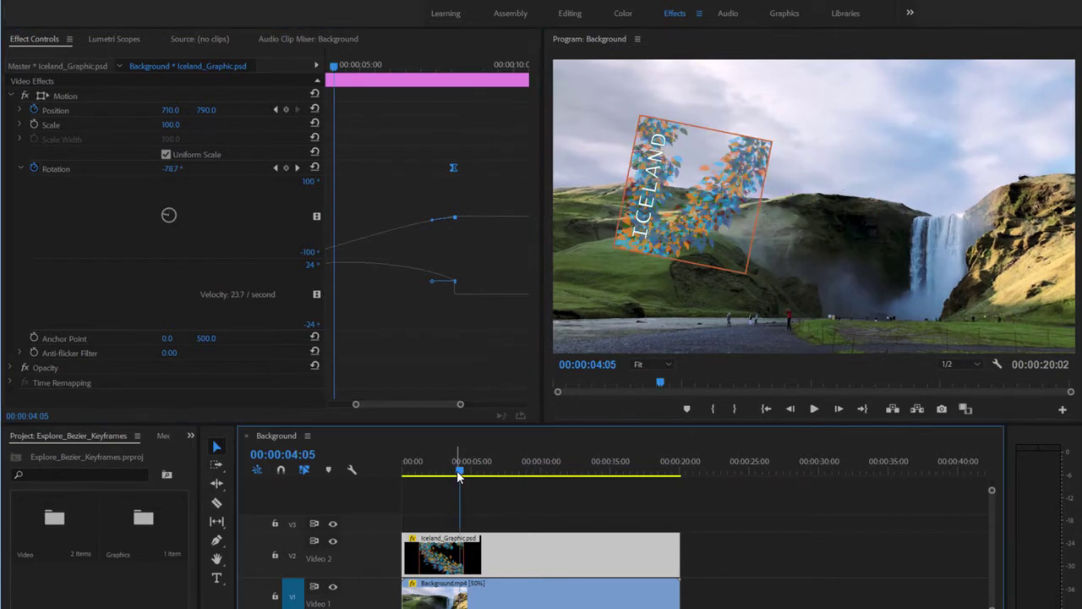
{"action": "left_click", "coordinate": [814, 409]}
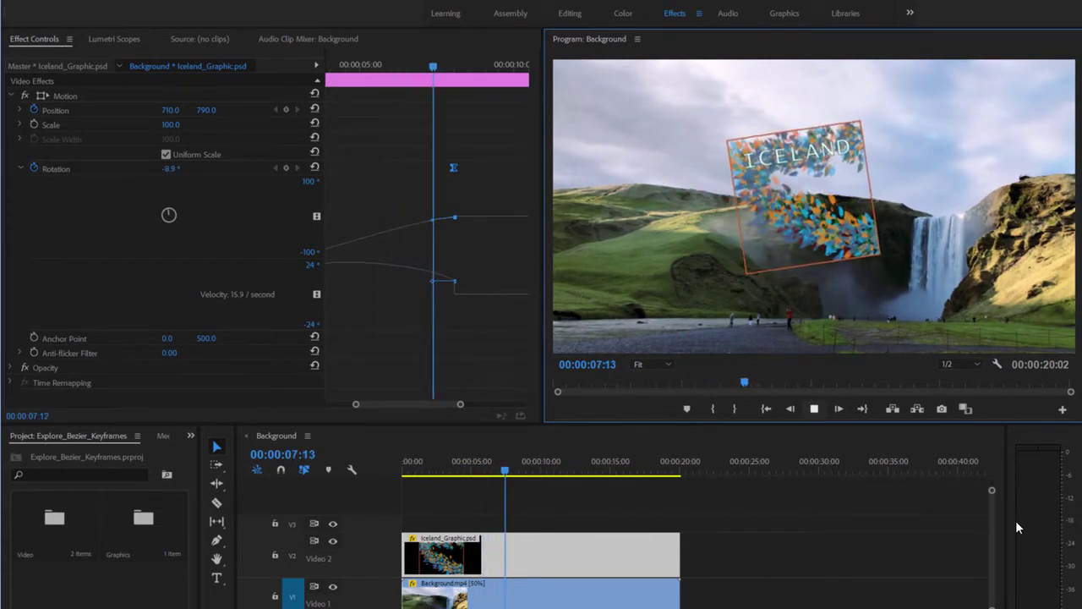
{"action": "left_click", "coordinate": [814, 409]}
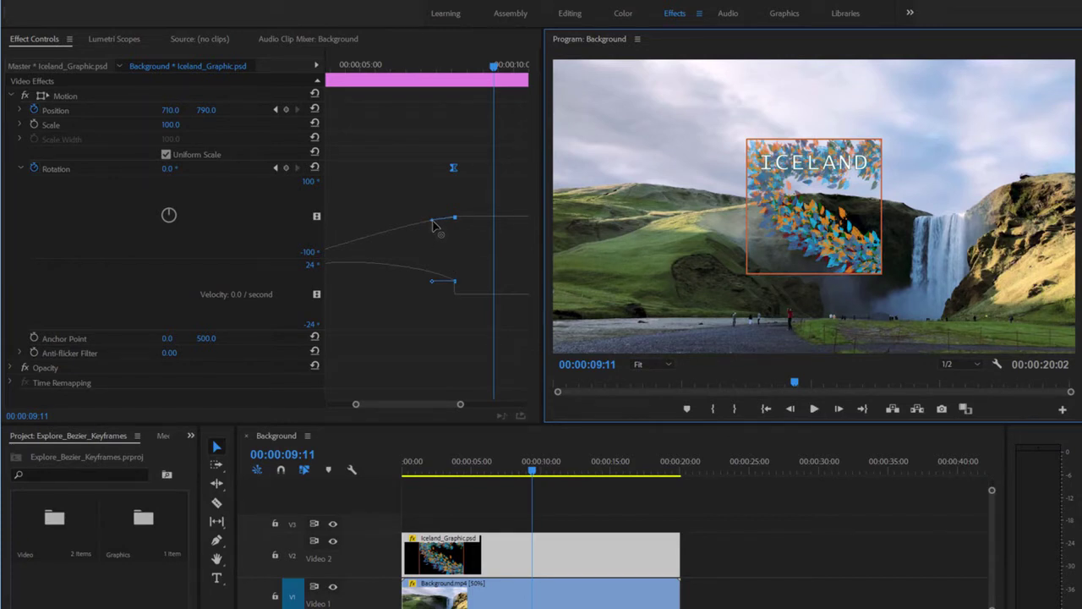
{"action": "left_click_drag", "start_coordinate": [381, 400], "coordinate": [375, 404]}
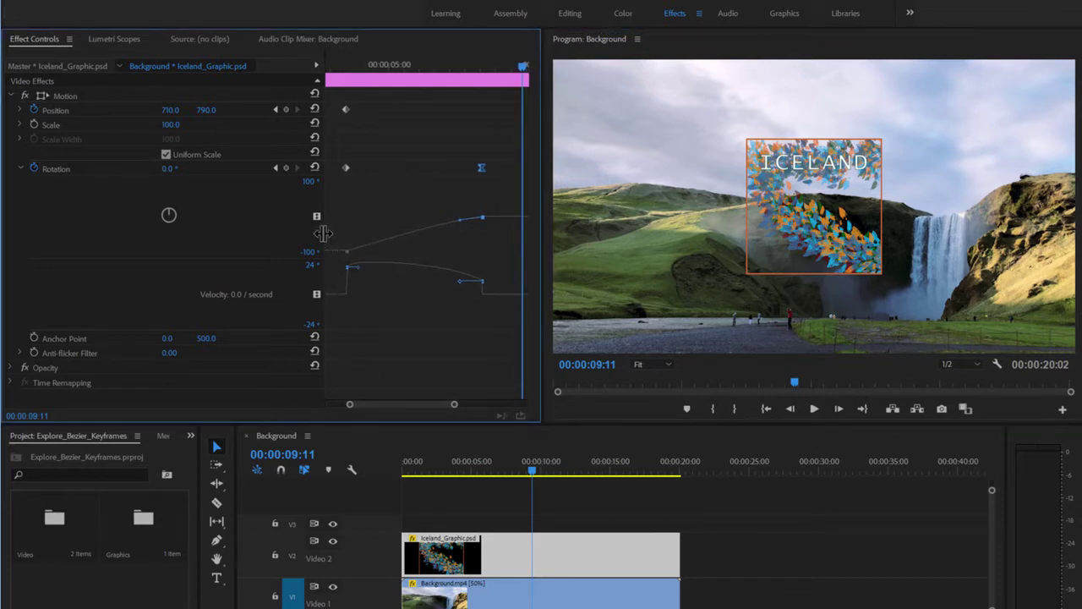
- Raise the last Rotation keyframe's Bezier handle above the curve so the rotation overshoots, and play it back from 00:00:03:26
{"action": "left_click_drag", "start_coordinate": [325, 241], "coordinate": [238, 226]}
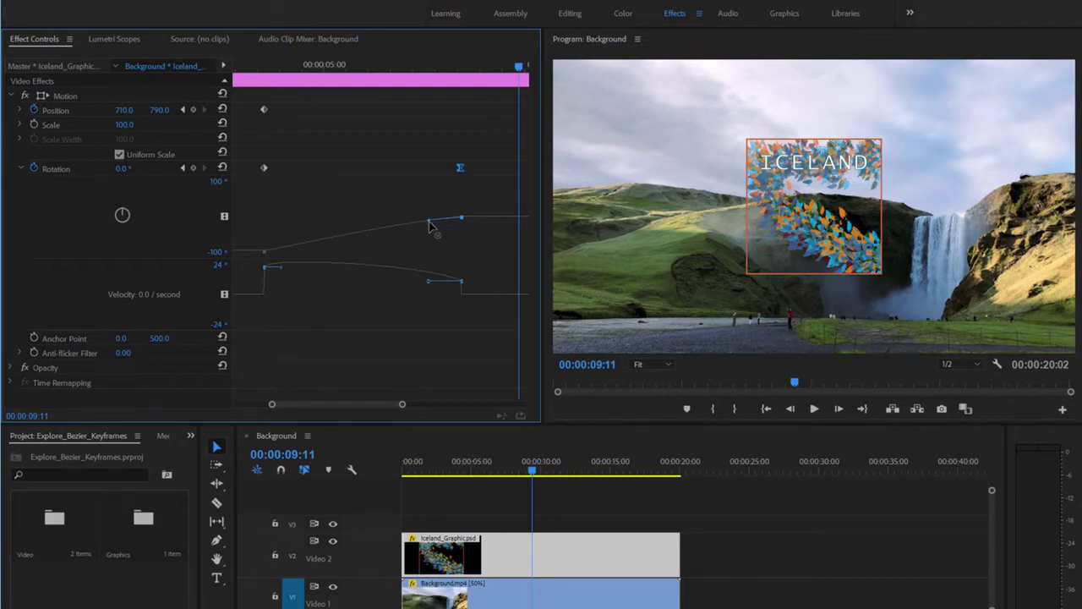
{"action": "left_click_drag", "start_coordinate": [428, 221], "coordinate": [454, 200]}
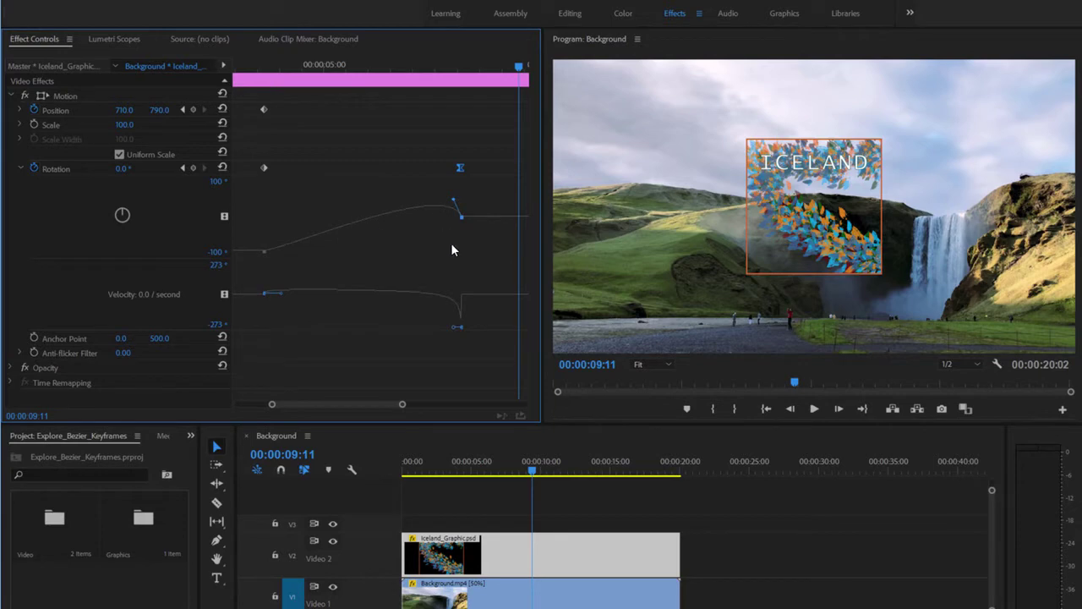
{"action": "mouse_move", "coordinate": [528, 475]}
{"action": "left_mouse_down"}
{"action": "mouse_move", "coordinate": [454, 473]}
{"action": "mouse_move", "coordinate": [506, 476]}
{"action": "left_mouse_up"}
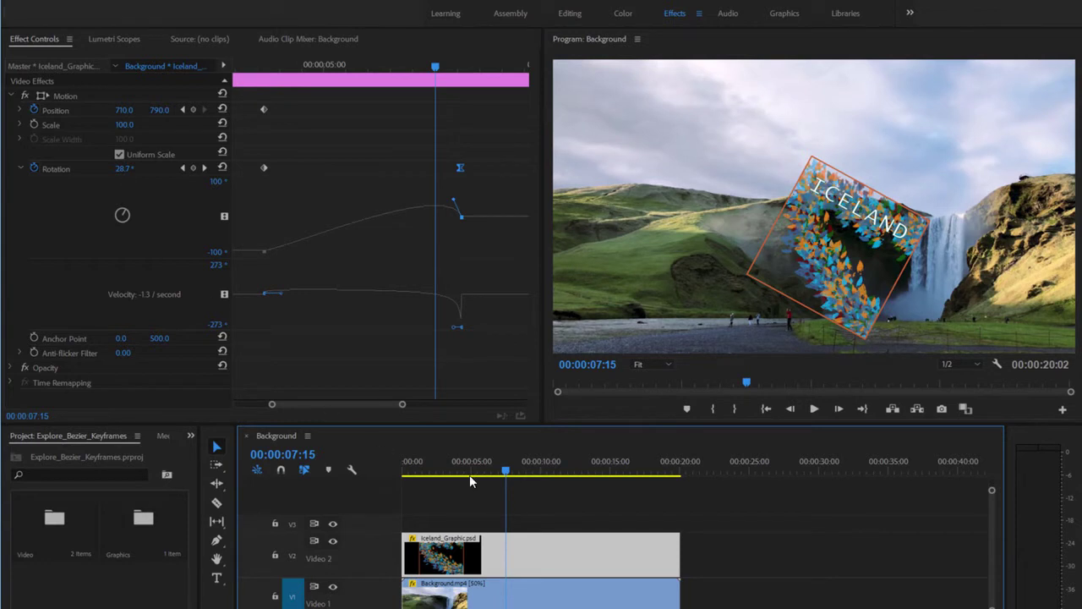
{"action": "left_click_drag", "start_coordinate": [505, 473], "coordinate": [456, 475]}
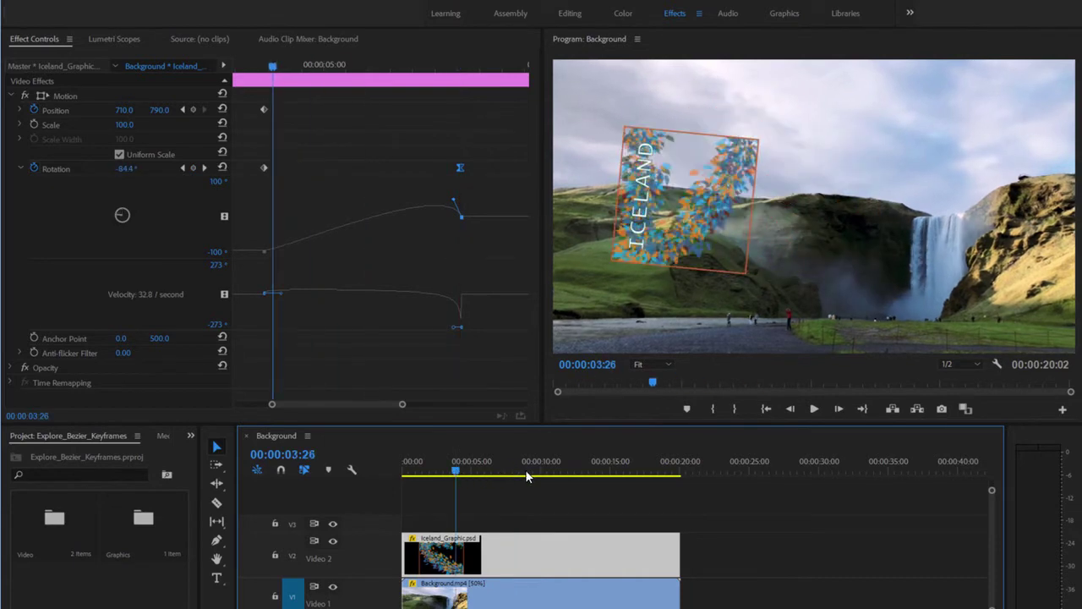
{"action": "left_click", "coordinate": [815, 409]}
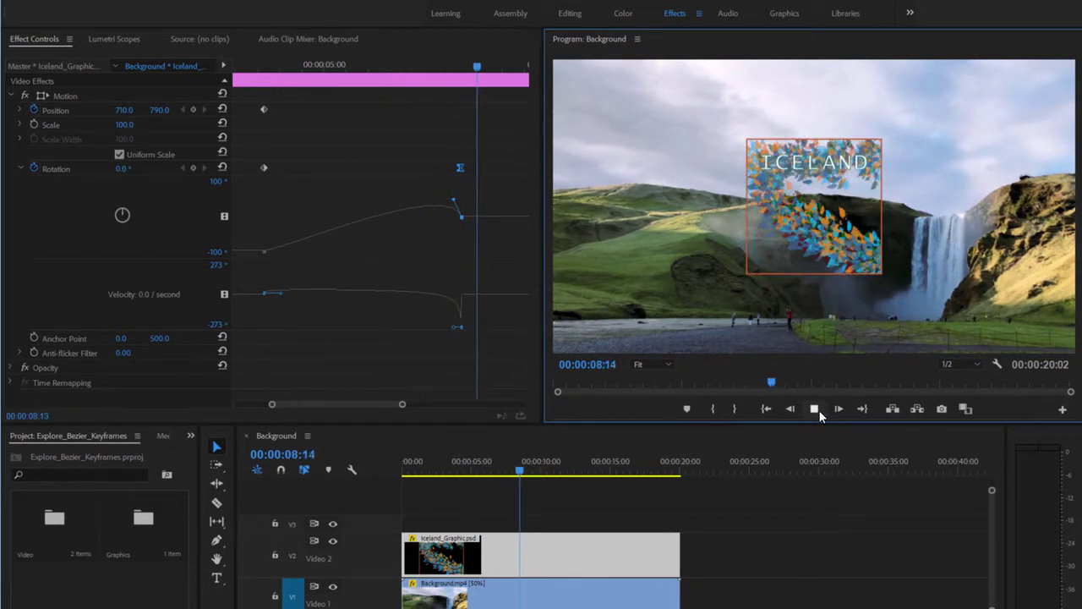
{"action": "key", "text": "space"}
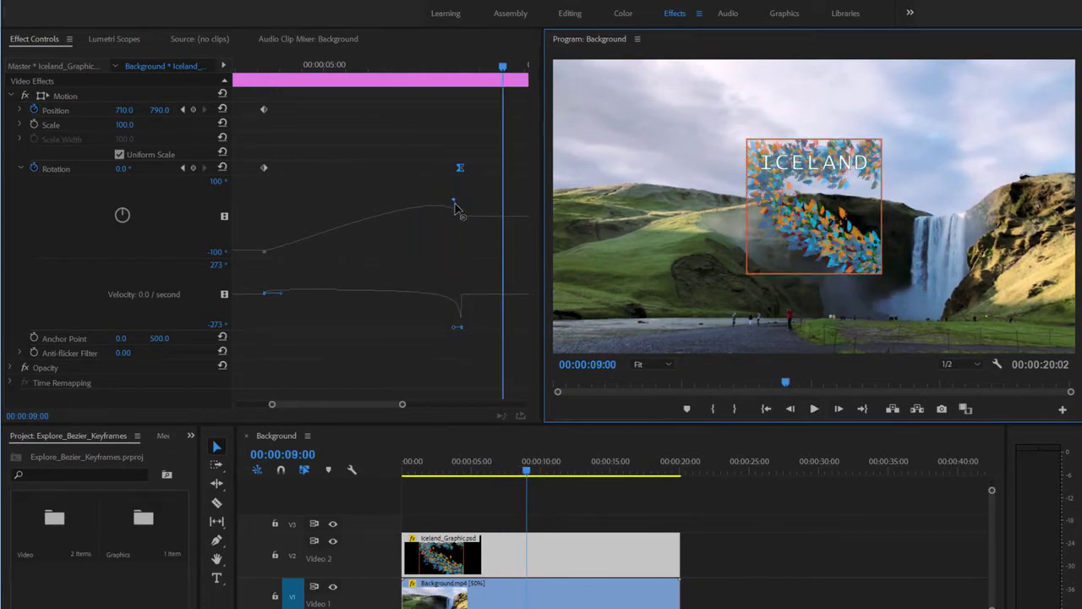
- Pull the last Rotation keyframe's Bezier handle below the curve for a late, steep rise, and play back the rotation from 00:00:04:00
{"action": "left_click_drag", "start_coordinate": [454, 201], "coordinate": [456, 243]}
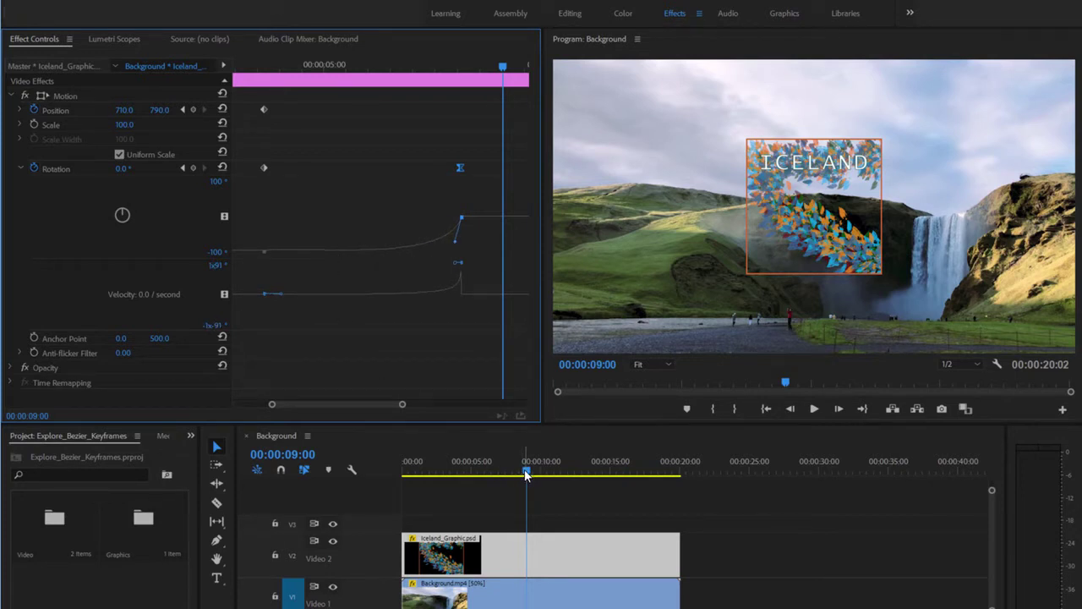
{"action": "left_click_drag", "start_coordinate": [526, 475], "coordinate": [457, 473]}
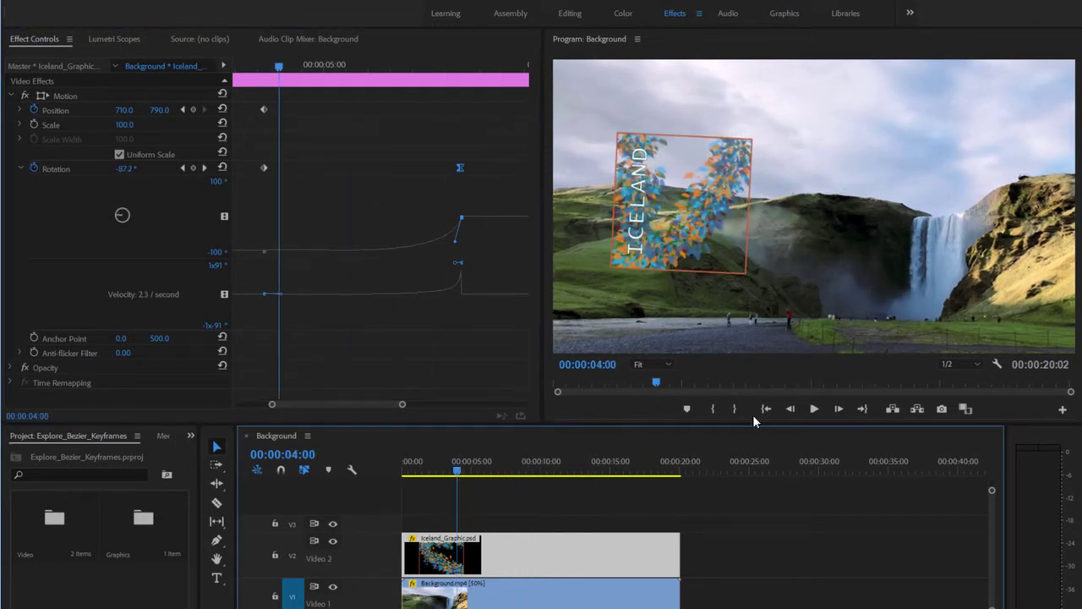
{"action": "left_click", "coordinate": [814, 409]}
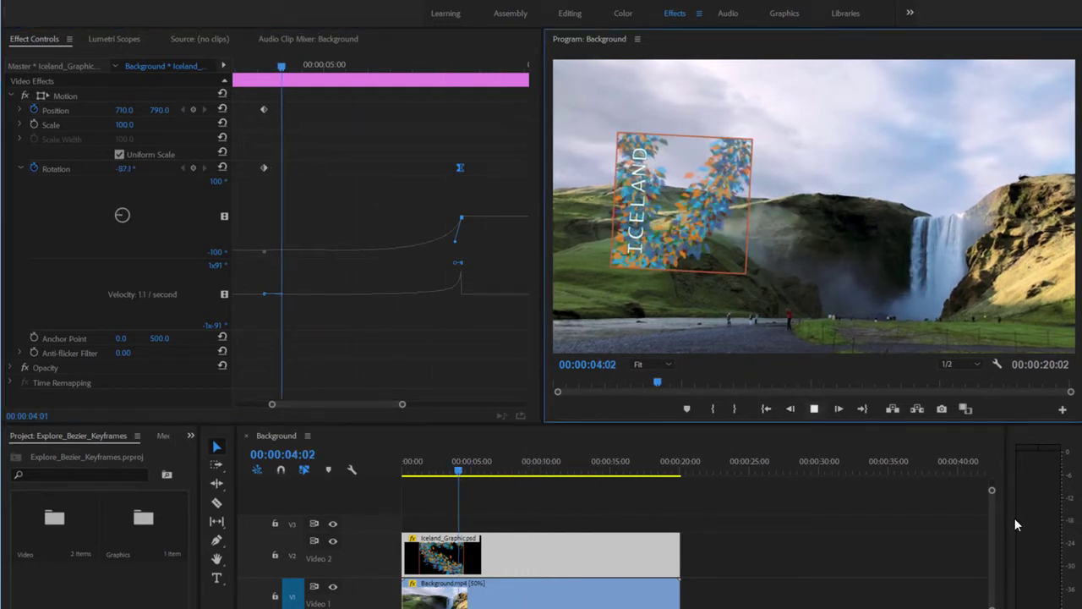
{"action": "left_click", "coordinate": [814, 409]}
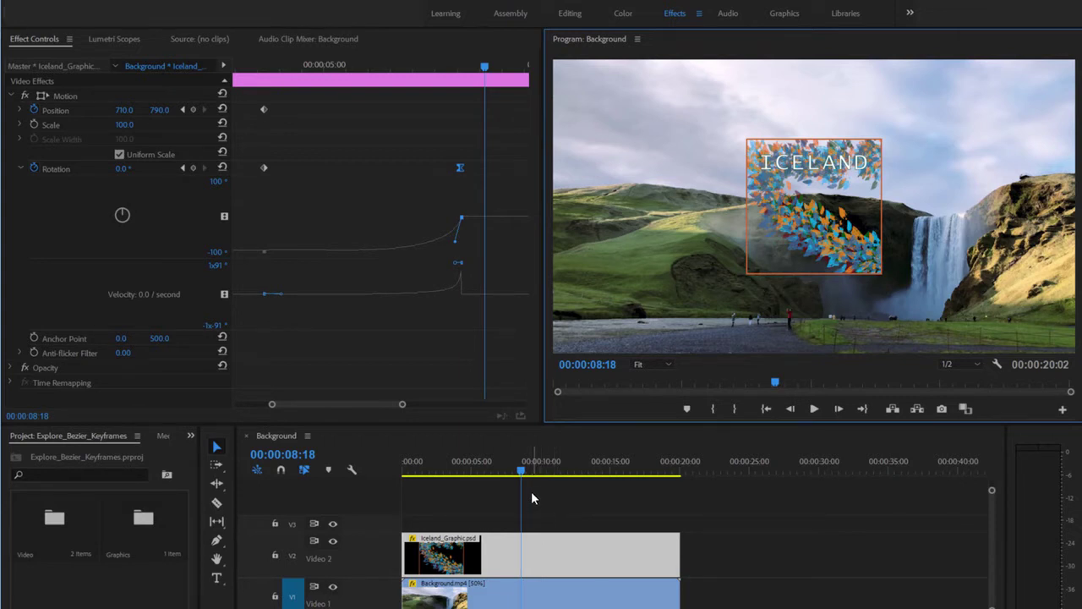
- Apply Ease Out to the graphic's first Rotation keyframe and play back the animation from near the start
{"action": "right_click", "coordinate": [262, 171]}
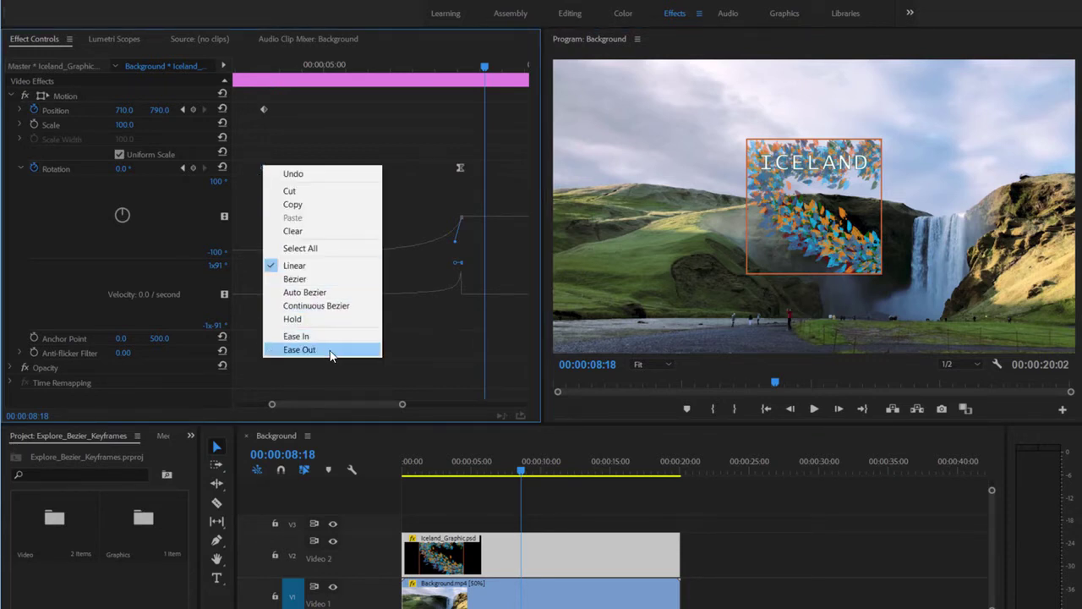
{"action": "left_click", "coordinate": [299, 349]}
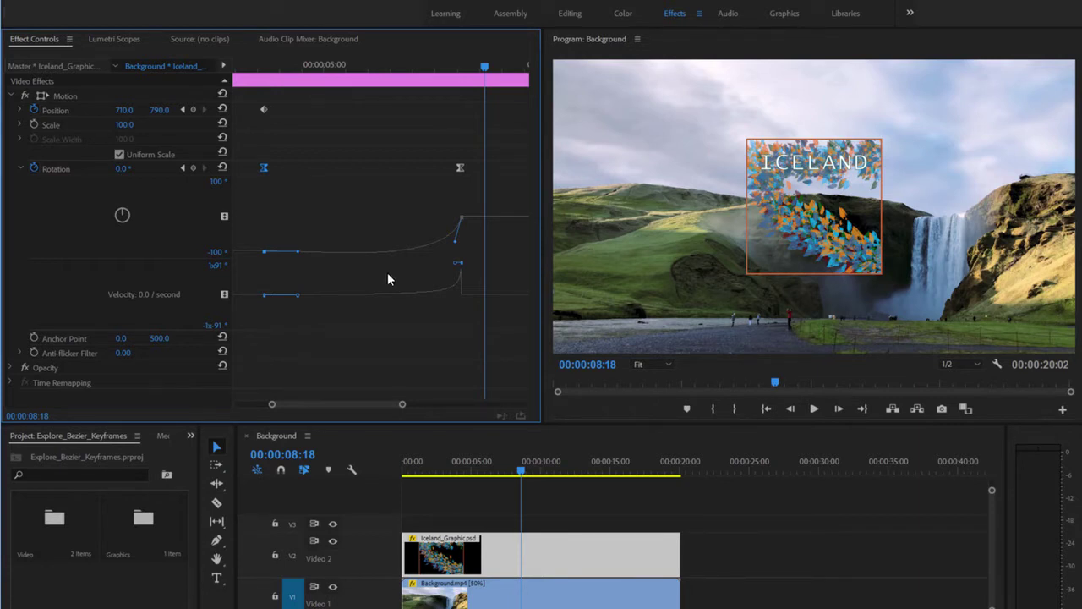
{"action": "left_click", "coordinate": [421, 465]}
{"action": "left_click", "coordinate": [814, 409]}
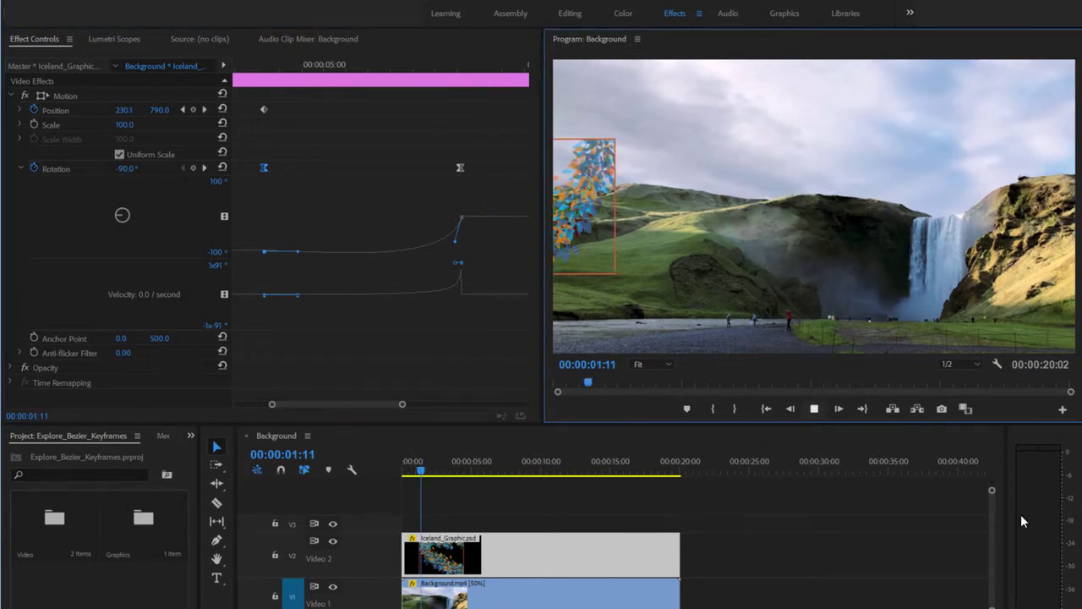
{"action": "left_click", "coordinate": [817, 406]}
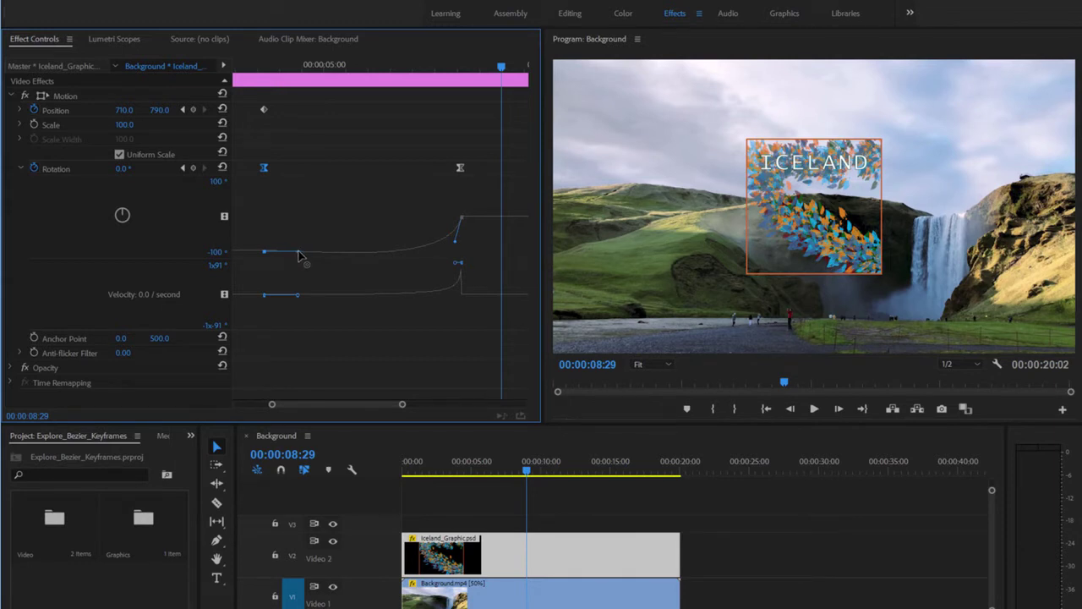
- Extend the first Rotation keyframe's outgoing handle to about halfway along the curve, keep it nearly flat, and play back the animation
{"action": "left_click_drag", "start_coordinate": [298, 252], "coordinate": [372, 251]}
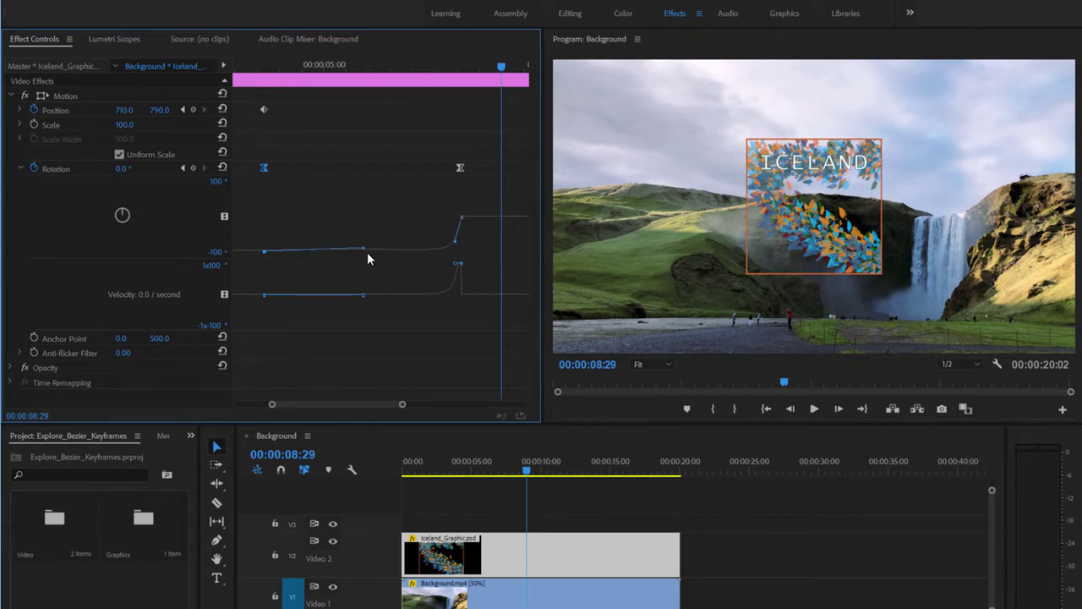
{"action": "left_click_drag", "start_coordinate": [291, 259], "coordinate": [358, 395]}
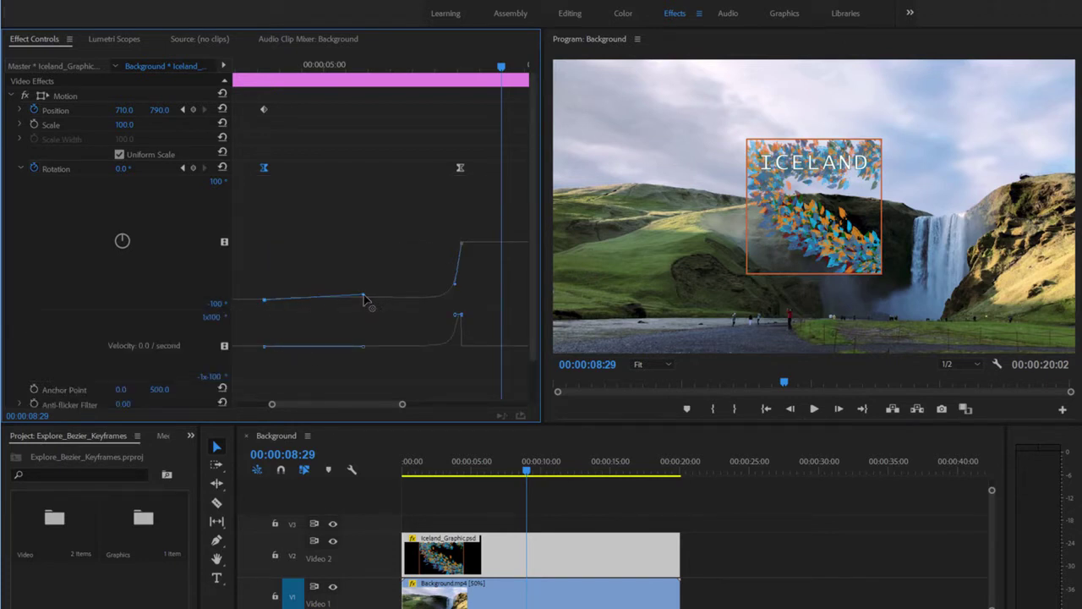
{"action": "left_click_drag", "start_coordinate": [364, 295], "coordinate": [373, 297]}
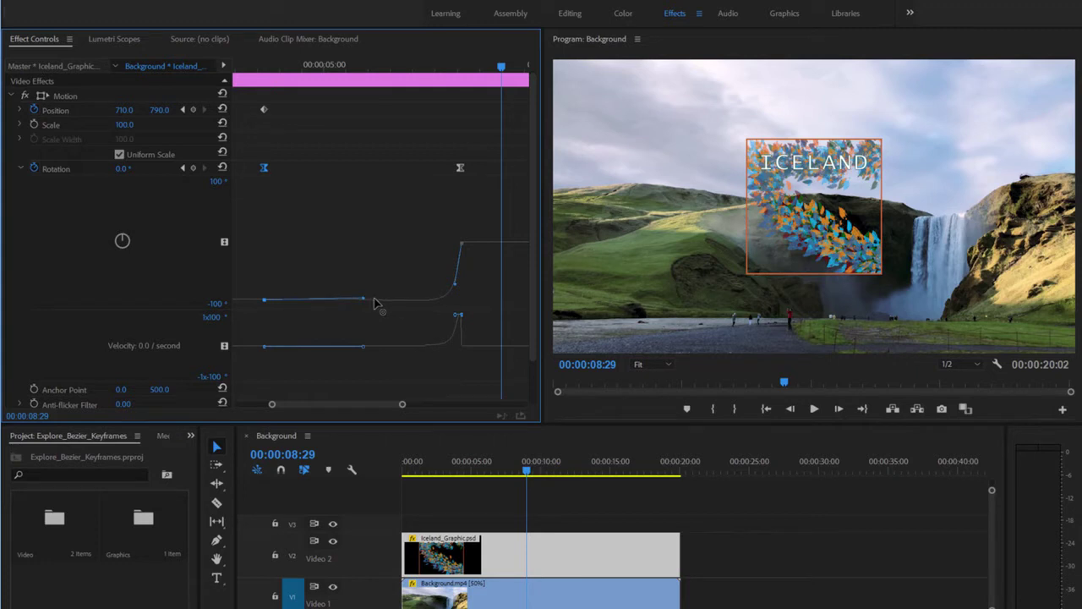
{"action": "left_click", "coordinate": [423, 473]}
{"action": "left_click", "coordinate": [814, 411]}
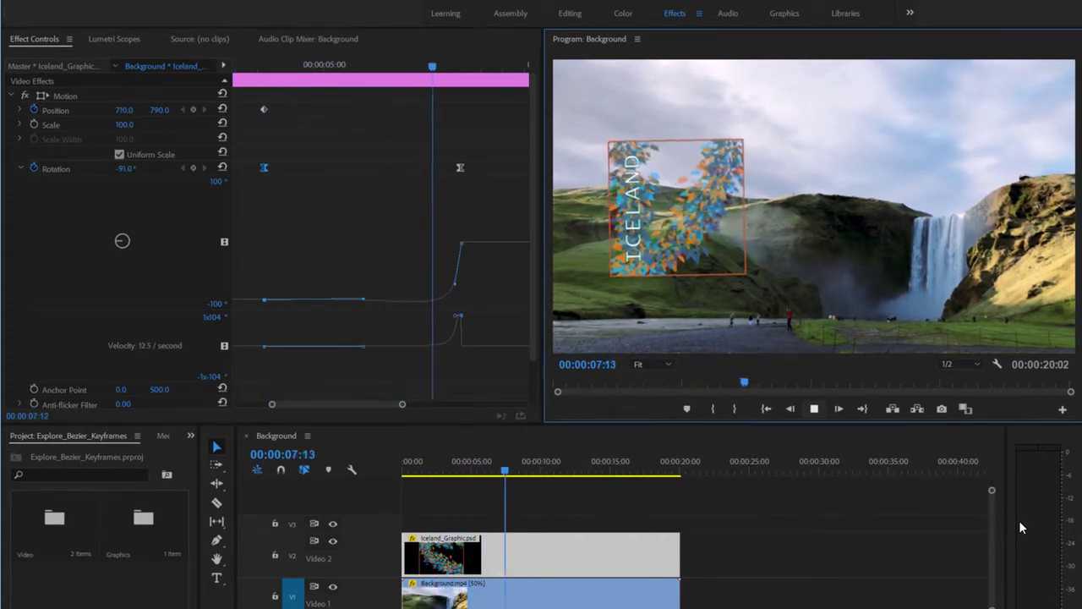
{"action": "key", "text": "space"}
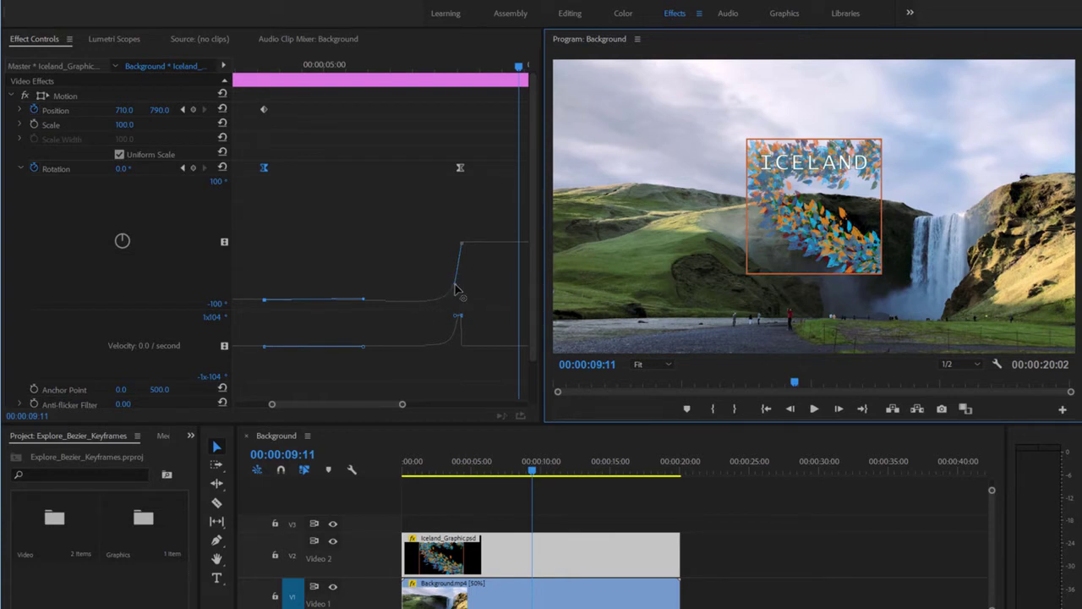
- Shorten the last Rotation keyframe's incoming Bezier handle toward the keyframe and play back the animation from 00:00:01:14
{"action": "left_click_drag", "start_coordinate": [455, 288], "coordinate": [459, 266]}
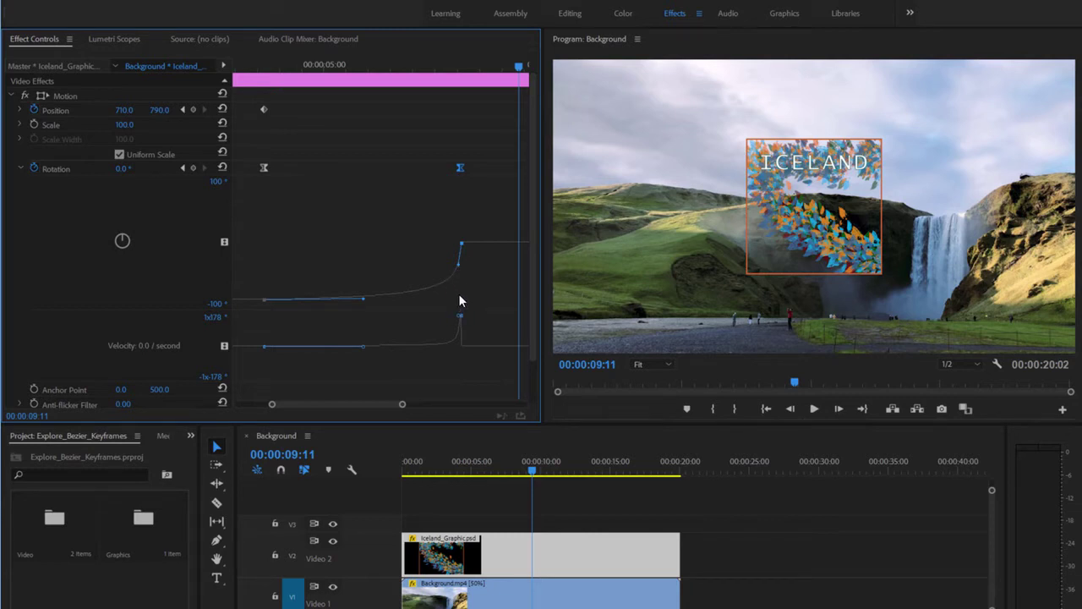
{"action": "left_click", "coordinate": [423, 463]}
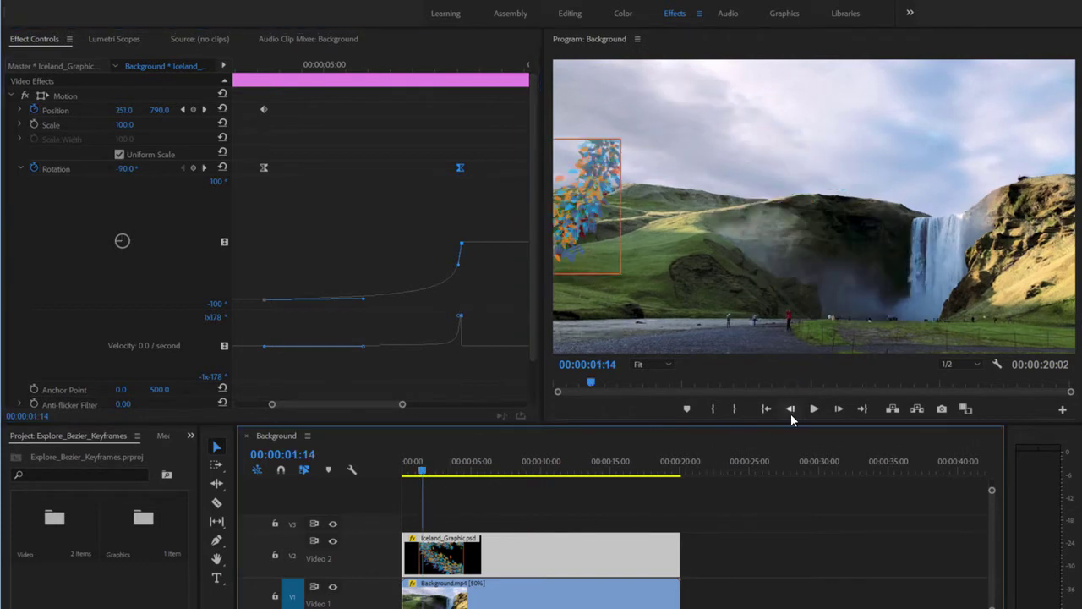
{"action": "left_click", "coordinate": [814, 410]}
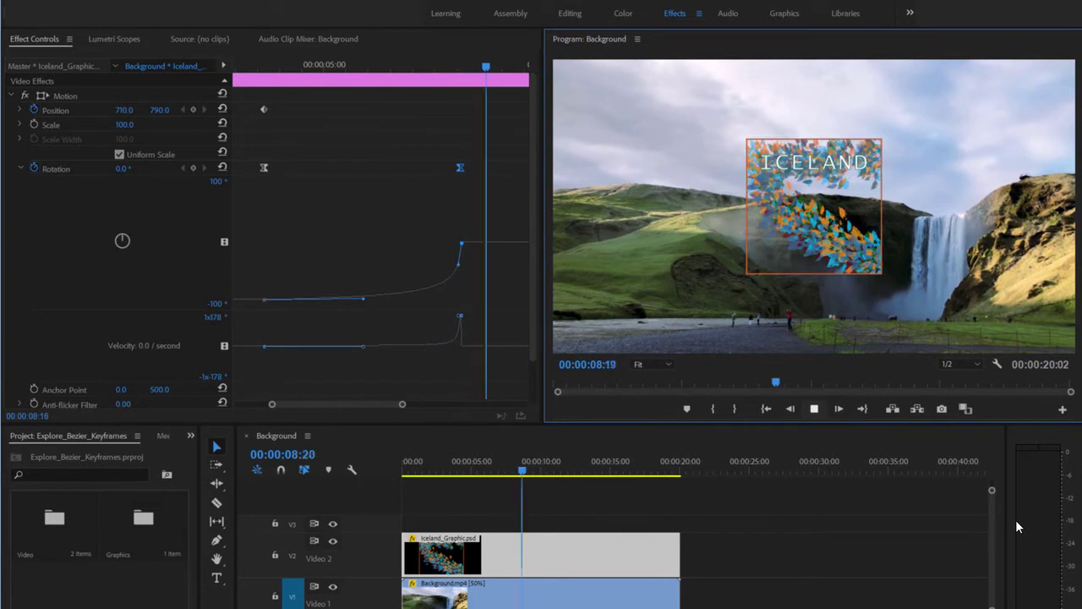
{"action": "left_click", "coordinate": [811, 412]}
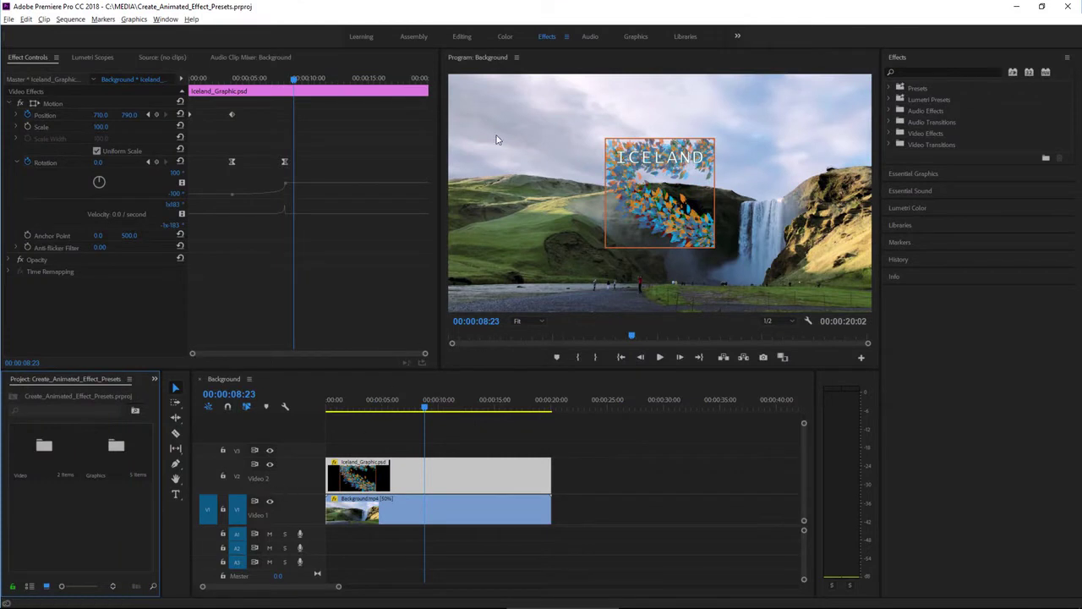
- Reset the Effects workspace to its saved layout in the Create_Animated_Effect_Presets project
{"action": "left_click", "coordinate": [566, 37]}
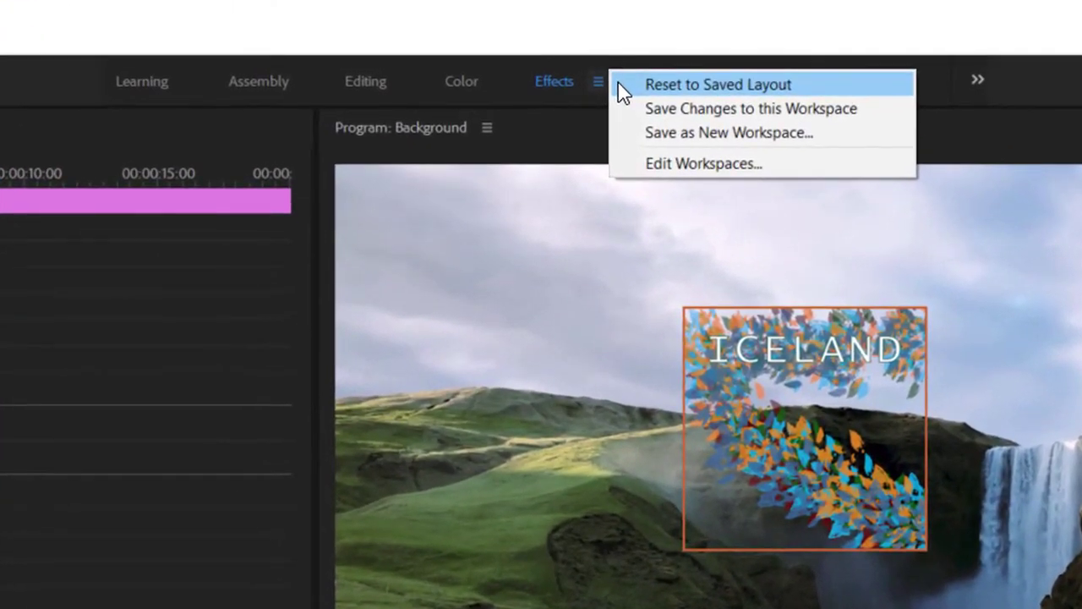
{"action": "left_click", "coordinate": [619, 85]}
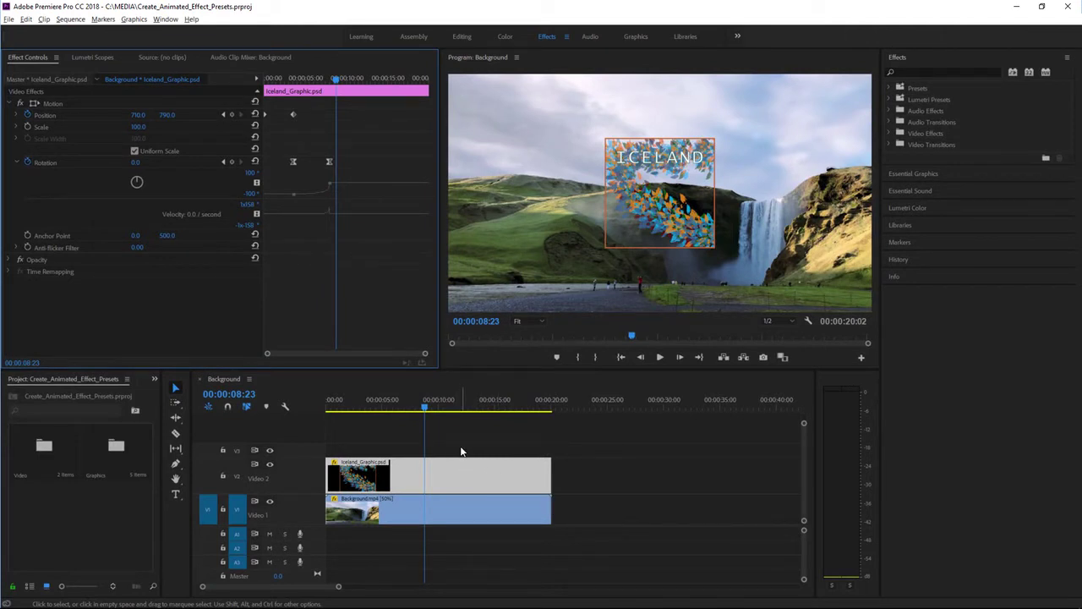
- Play back the Iceland graphic's slide and rotation from 00:00:02:29, stopping at 00:00:09:13
{"action": "left_click", "coordinate": [371, 407]}
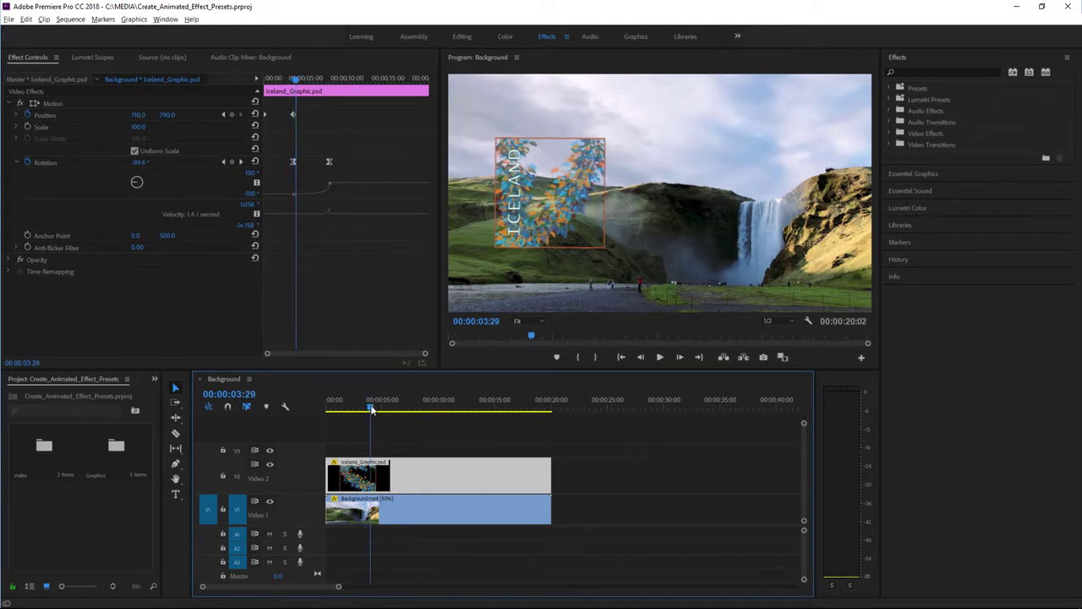
{"action": "left_click_drag", "start_coordinate": [371, 408], "coordinate": [360, 407]}
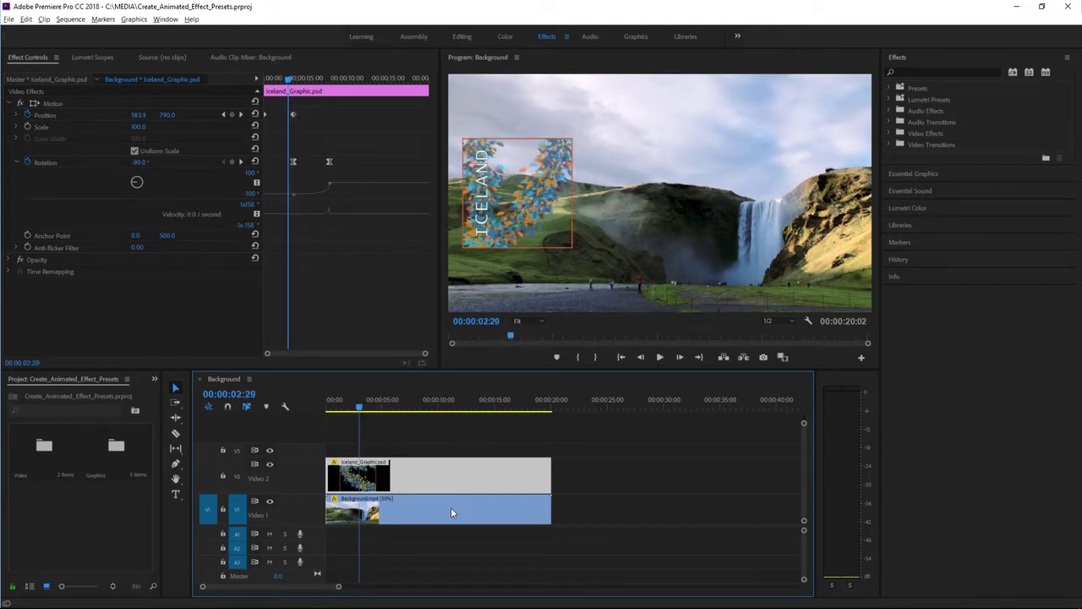
{"action": "left_click", "coordinate": [660, 358]}
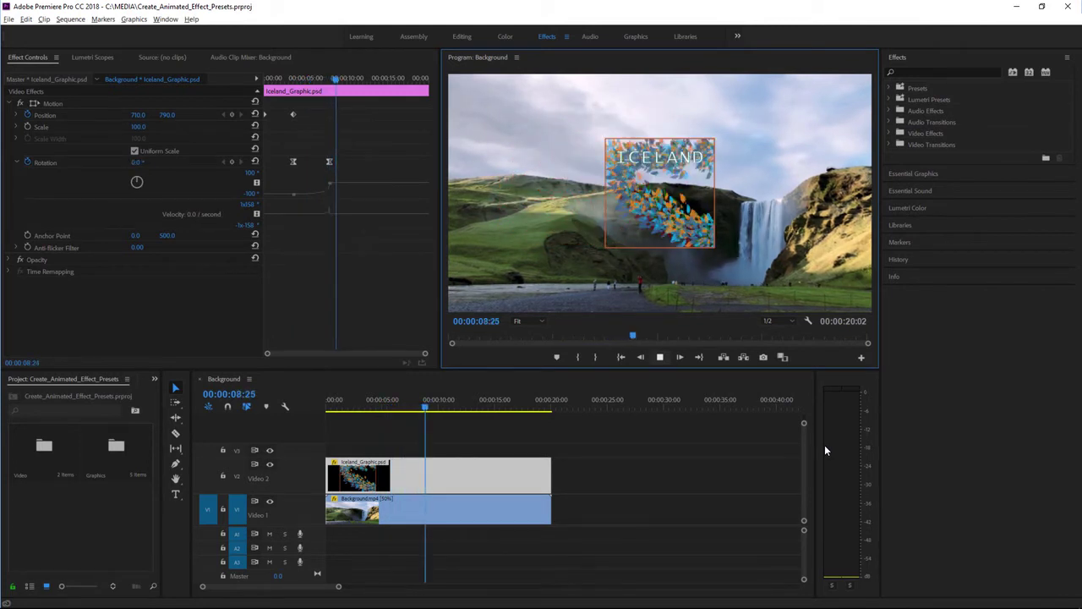
{"action": "key", "text": "space"}
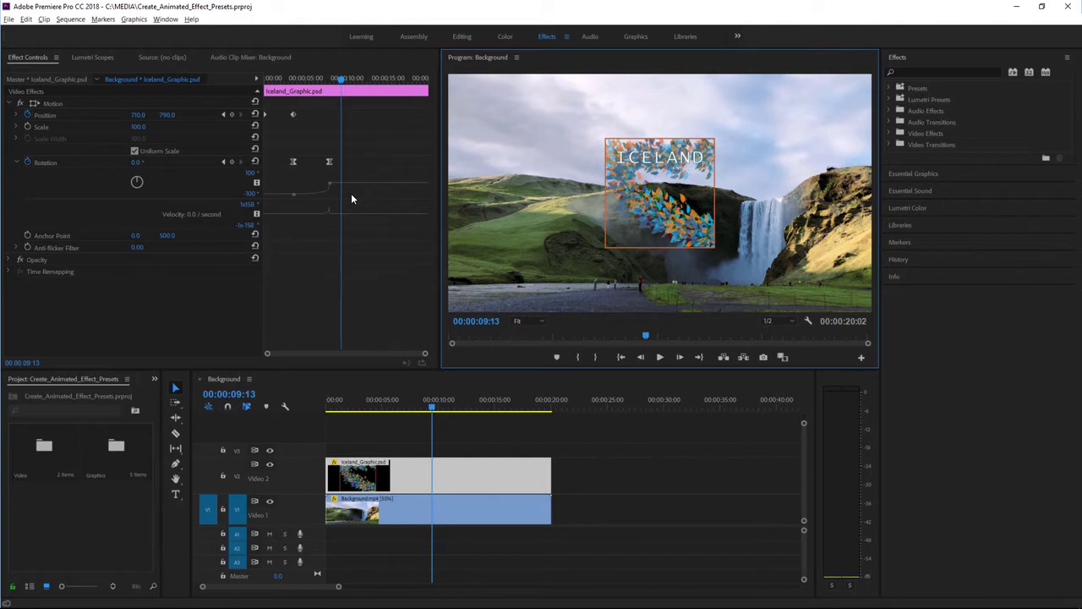
- Open the Graphics bin and view Blue_Sky_Graphic.psd in the Source monitor
{"action": "left_click", "coordinate": [116, 450]}
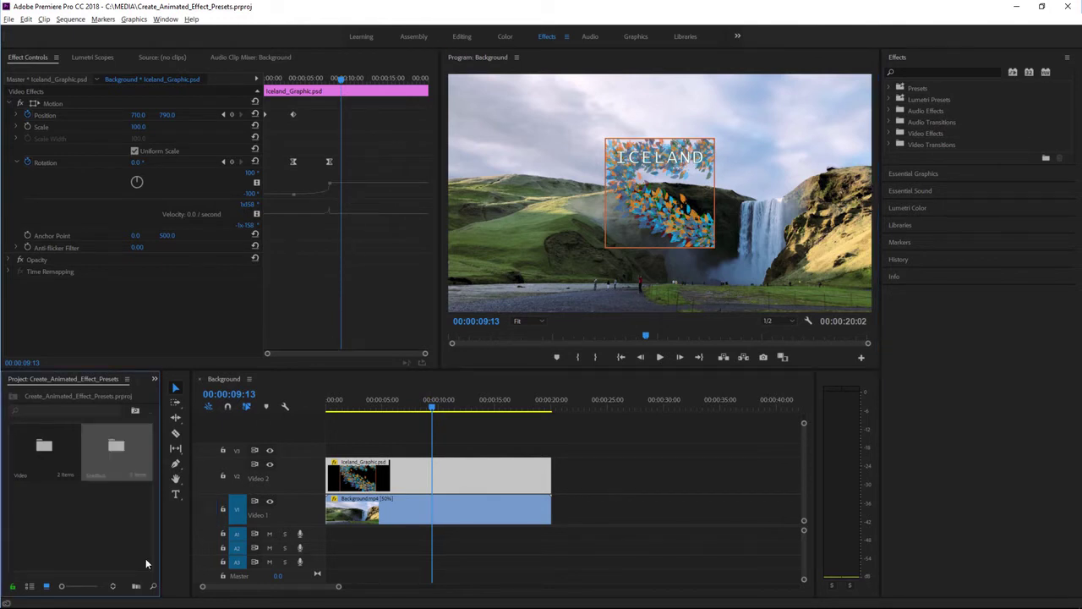
{"action": "mouse_move", "coordinate": [149, 468]}
{"action": "left_mouse_down"}
{"action": "mouse_move", "coordinate": [150, 454]}
{"action": "mouse_move", "coordinate": [150, 480]}
{"action": "mouse_move", "coordinate": [154, 455]}
{"action": "left_mouse_up"}
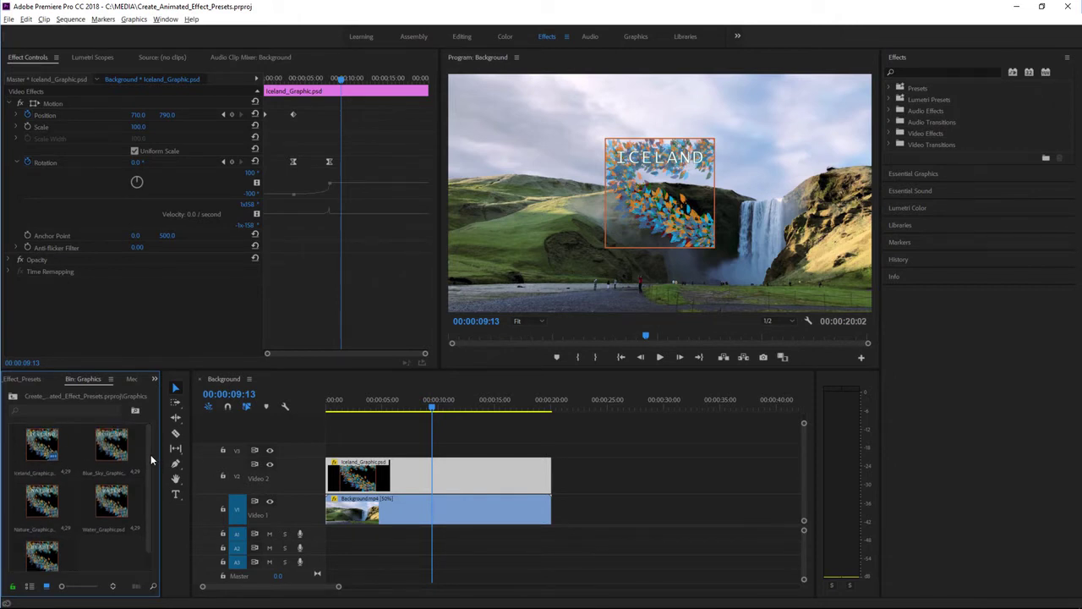
{"action": "double_click", "coordinate": [117, 456]}
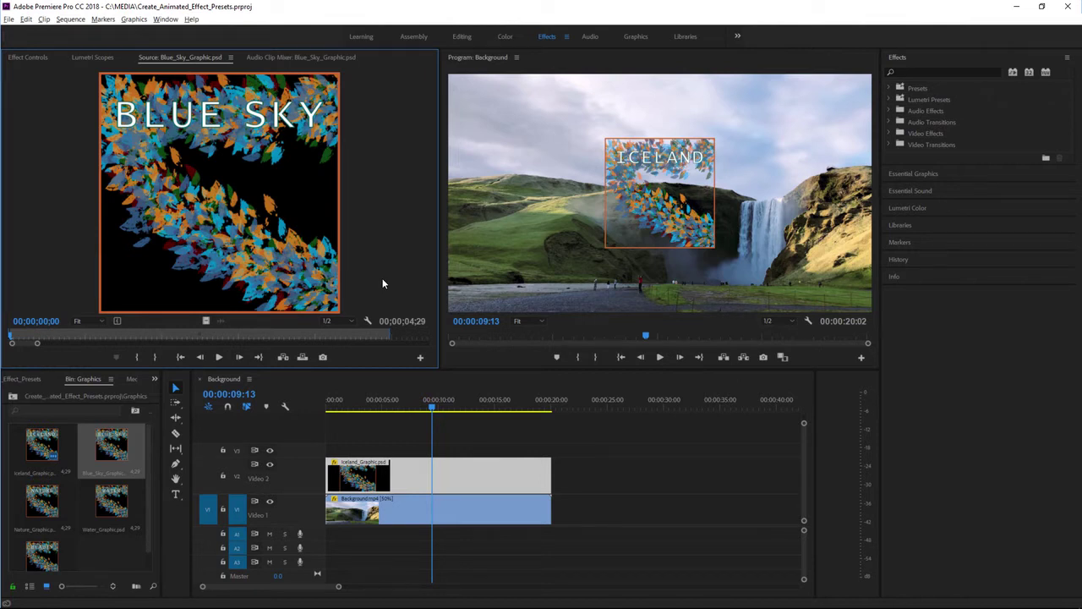
- Save the Iceland graphic's Motion animation as an effect preset named "Fall onscreen Scale" with type Scale
{"action": "left_click", "coordinate": [36, 59]}
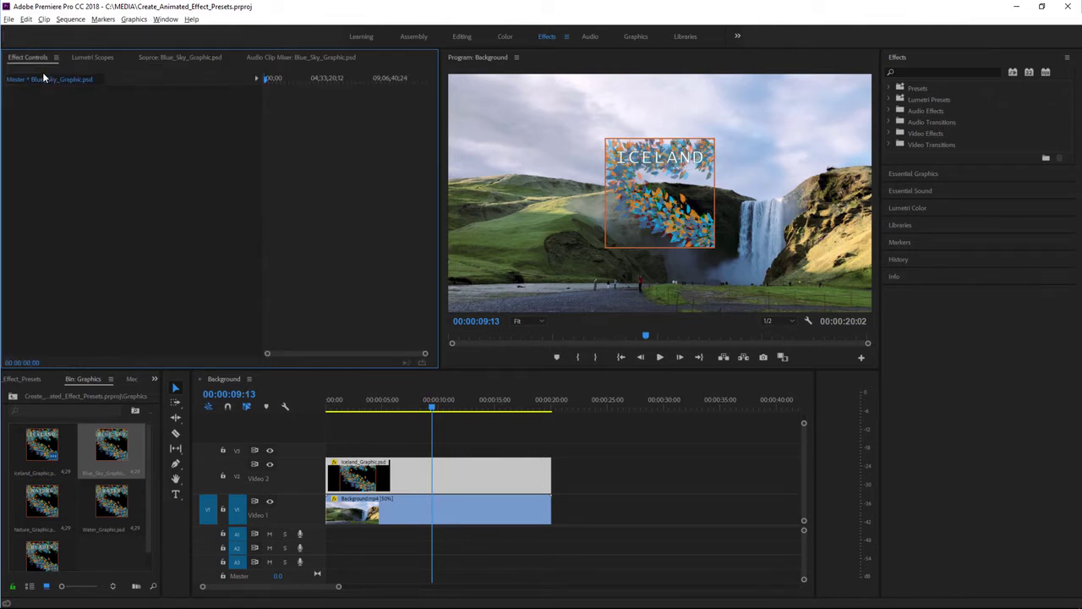
{"action": "left_click", "coordinate": [457, 482]}
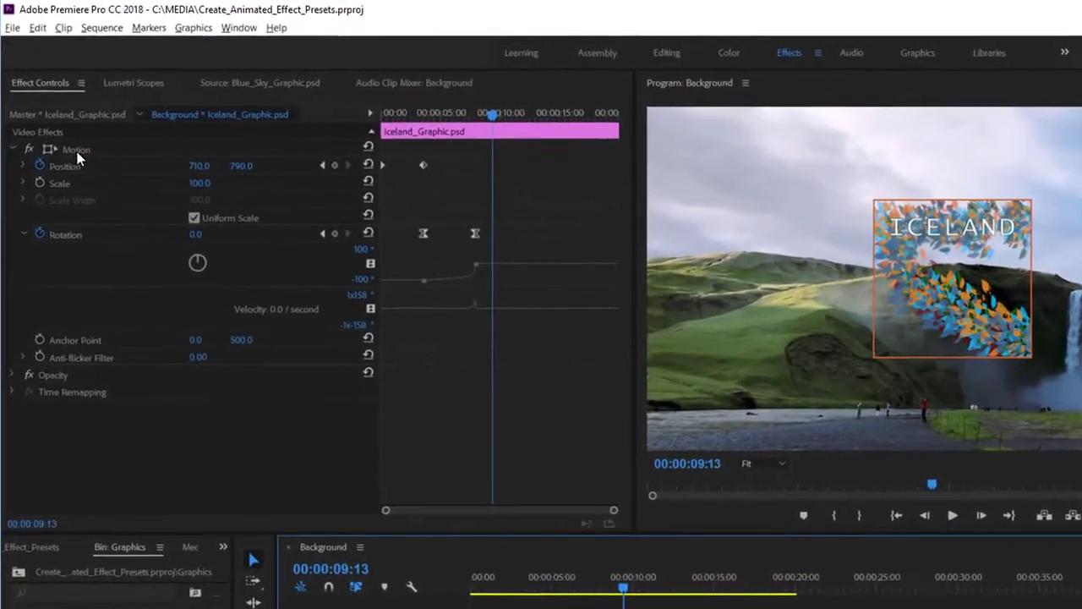
{"action": "right_click", "coordinate": [77, 153]}
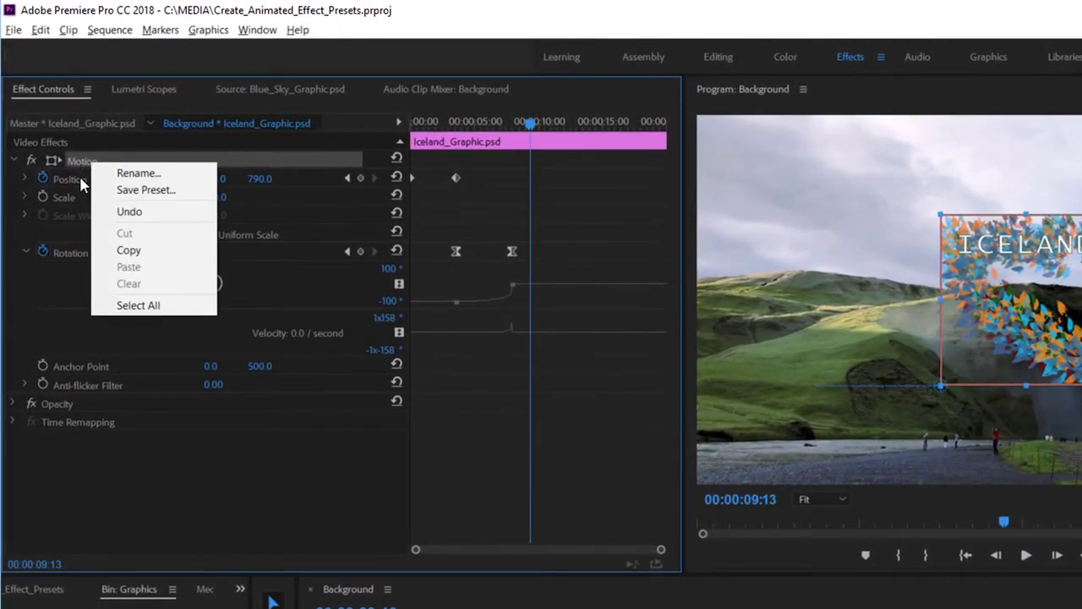
{"action": "left_click", "coordinate": [191, 191]}
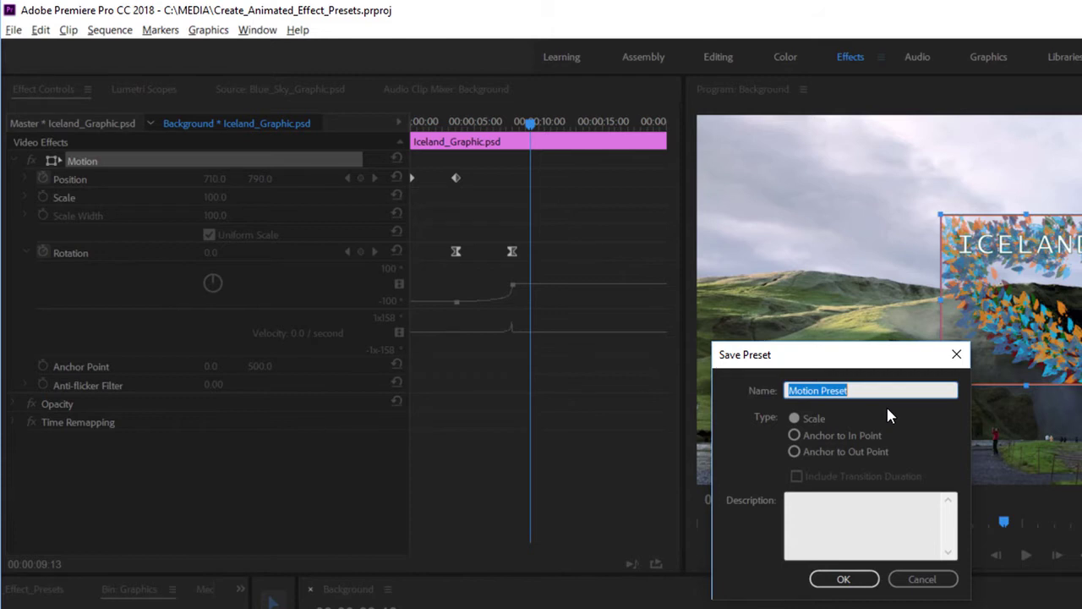
{"action": "type", "text": "Fall onscree"}
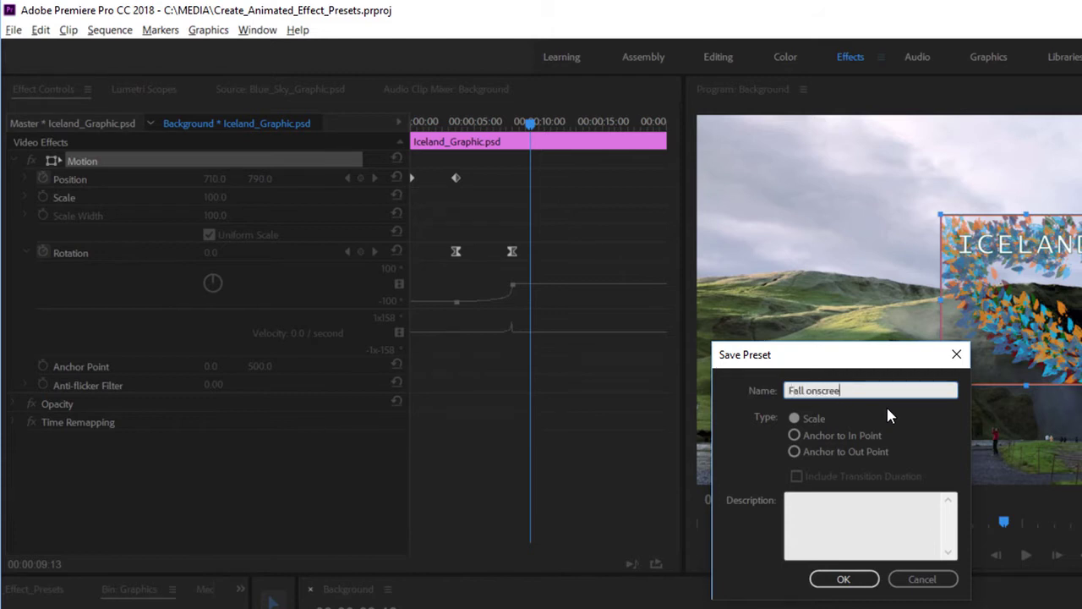
{"action": "type", "text": "n"}
{"action": "type", "text": "Scale"}
{"action": "left_click", "coordinate": [843, 580]}
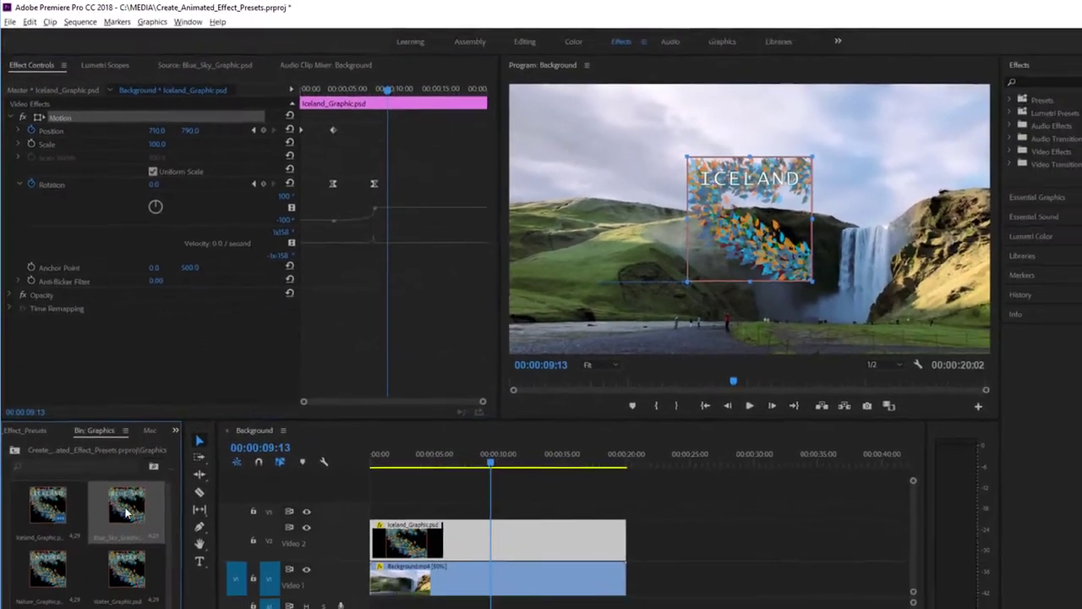
- Place Blue_Sky_Graphic.psd on Video 2 past the end of the Iceland clip, at about 22 seconds, and select it
{"action": "left_click_drag", "start_coordinate": [125, 514], "coordinate": [654, 572]}
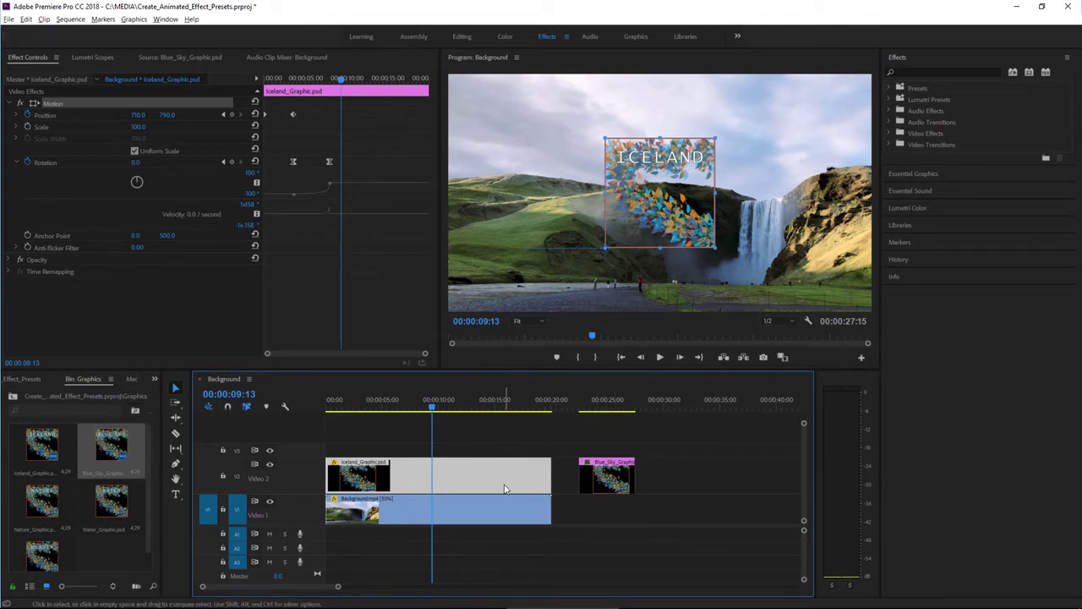
{"action": "key", "text": "shift+1"}
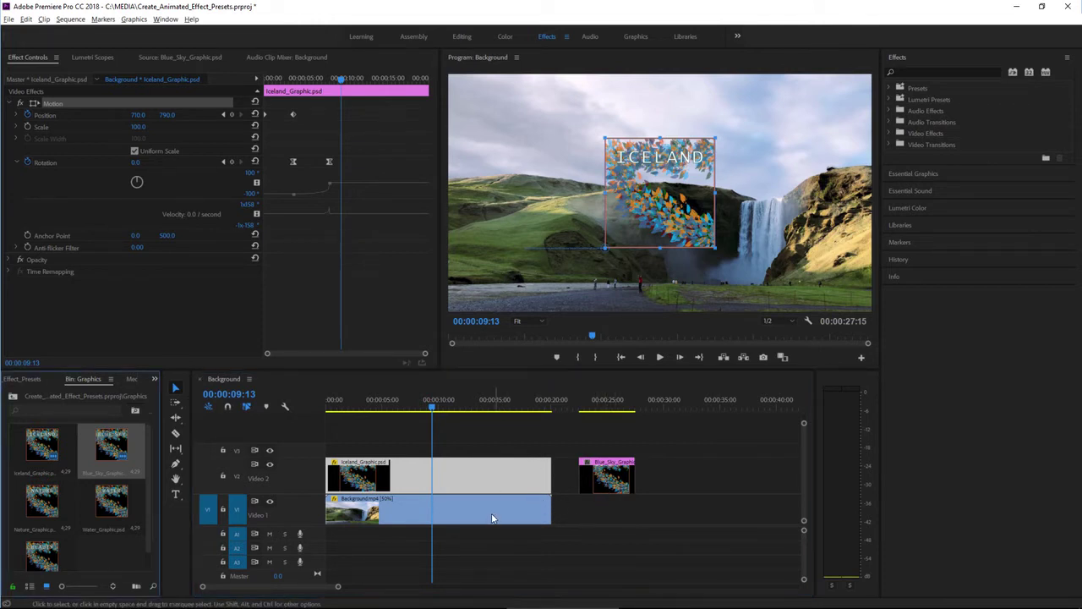
{"action": "left_click", "coordinate": [602, 482]}
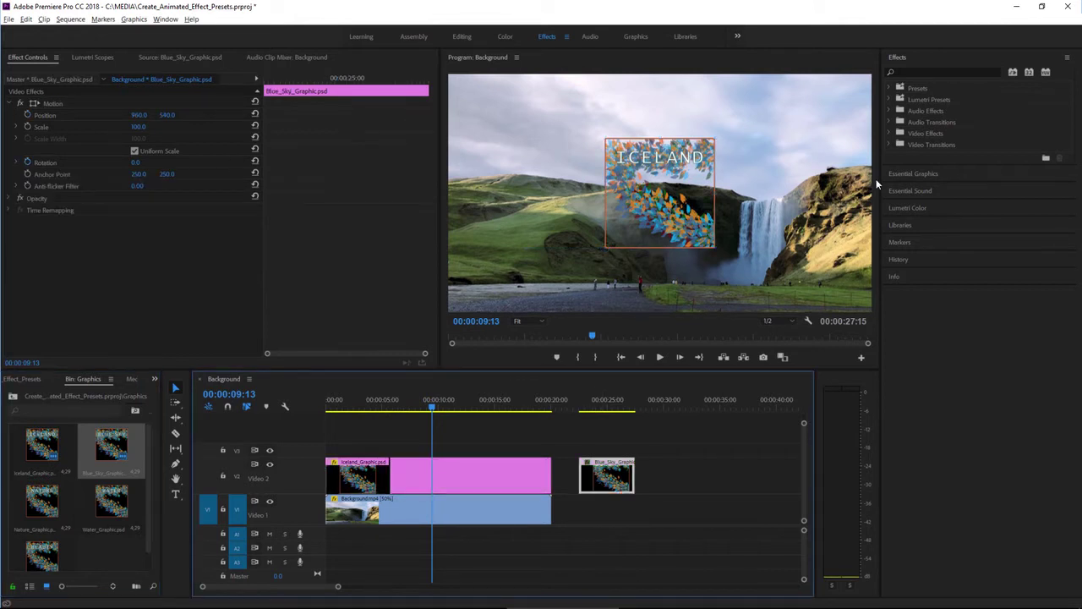
- Rename the saved "Fall onscreen Scale" preset to "Fall Onscreen Scale" in its preset properties
{"action": "left_click", "coordinate": [893, 88]}
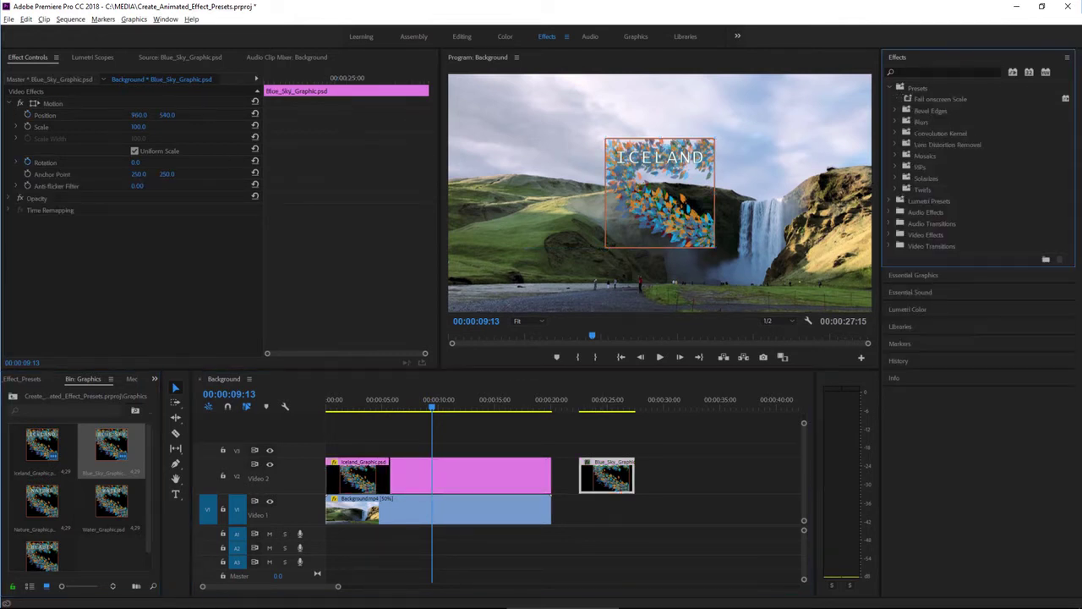
{"action": "left_click", "coordinate": [908, 101]}
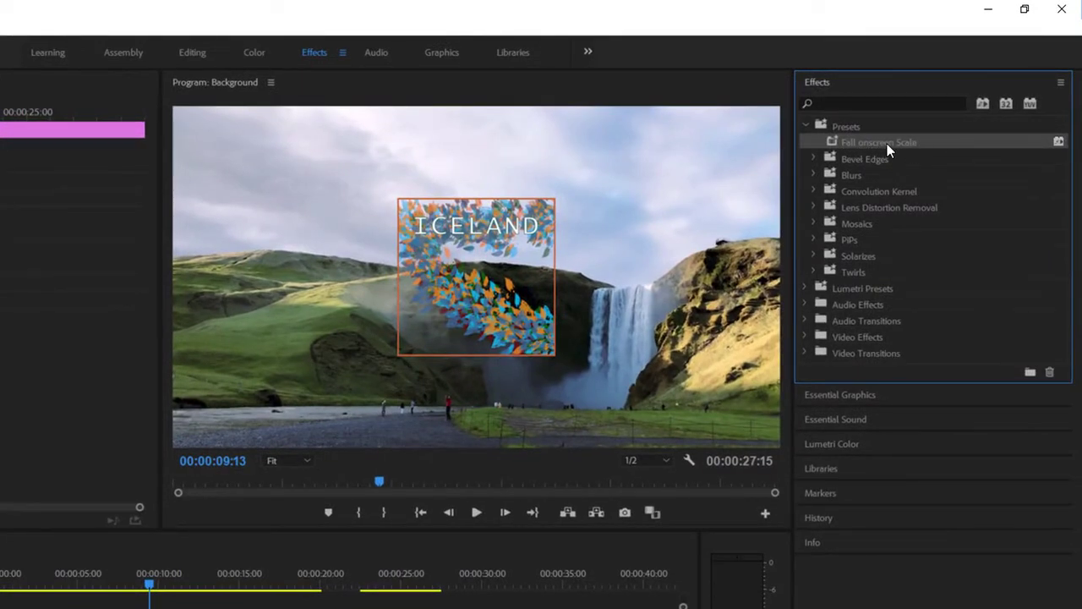
{"action": "right_click", "coordinate": [832, 140]}
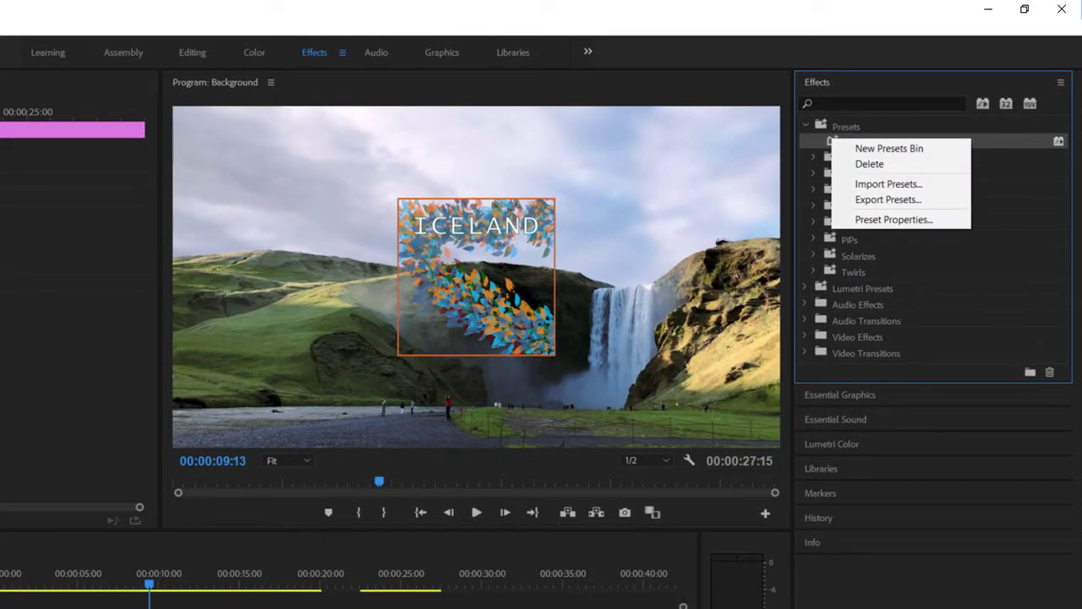
{"action": "left_click", "coordinate": [875, 221]}
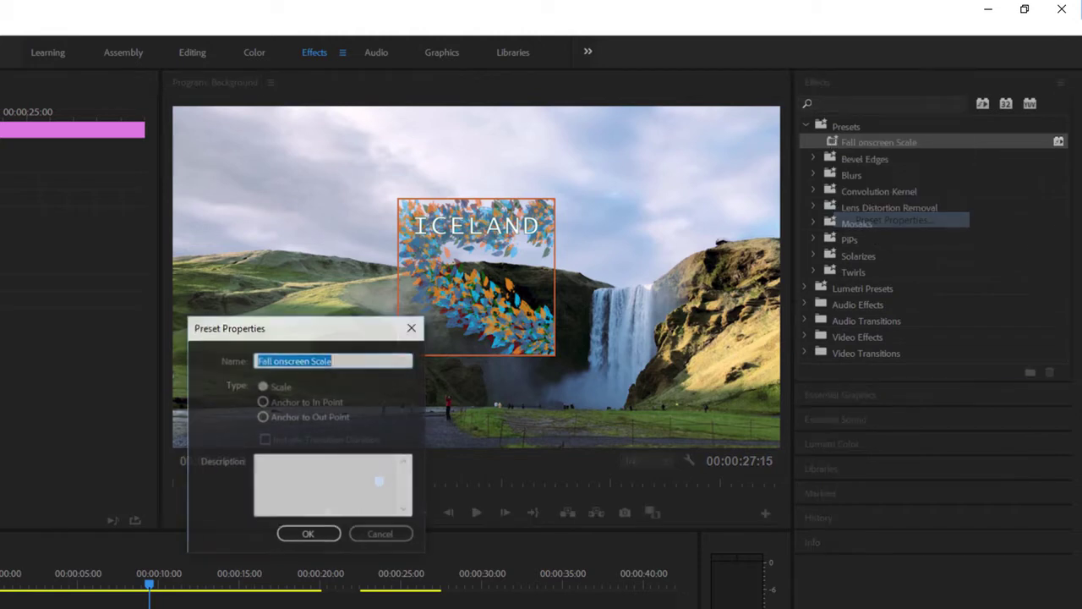
{"action": "left_click", "coordinate": [280, 362]}
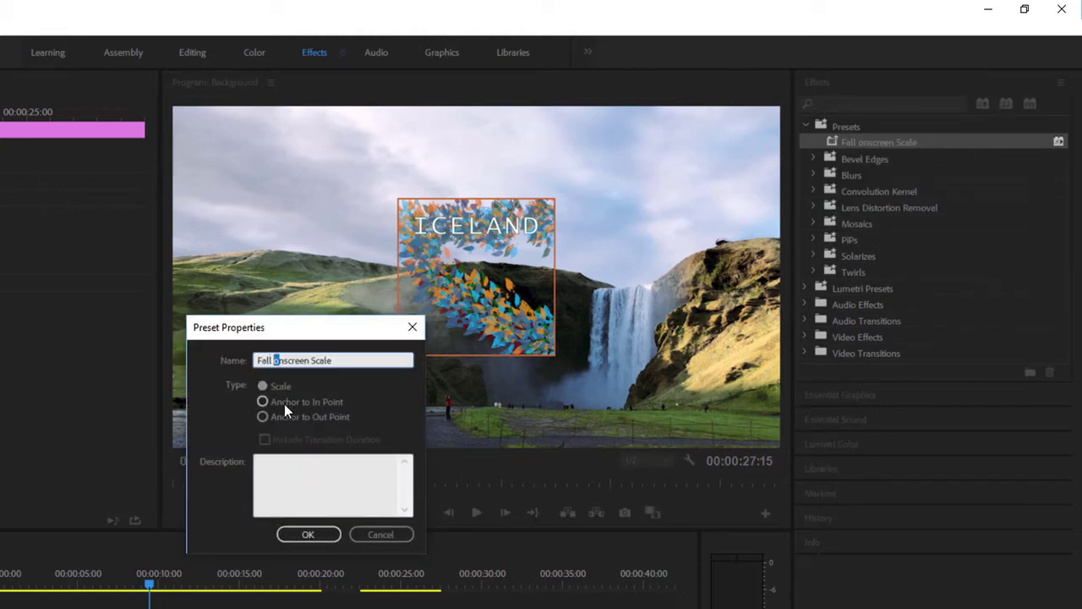
{"action": "type", "text": "O"}
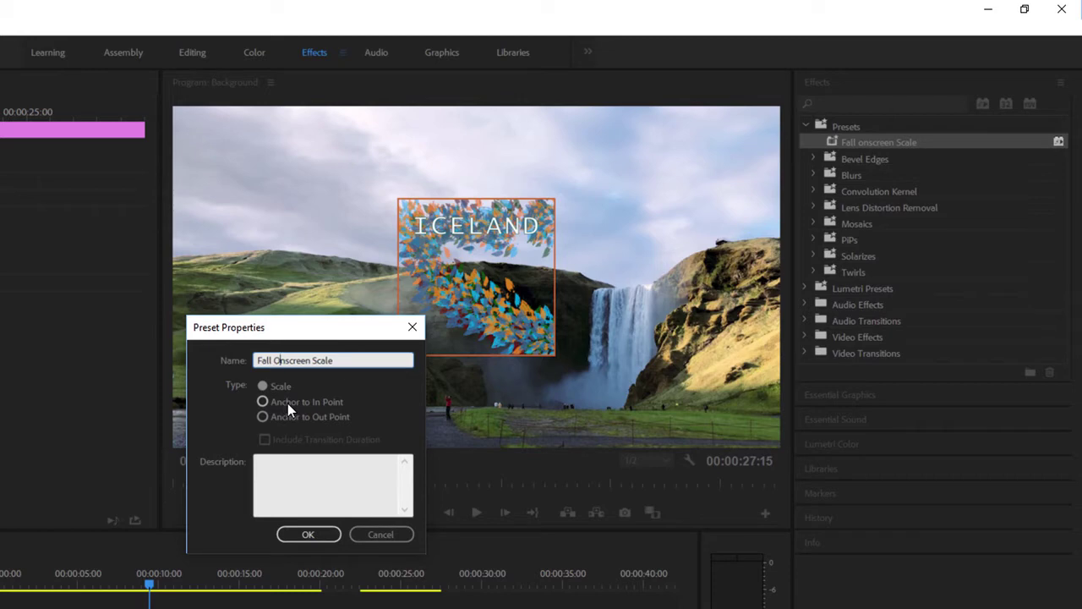
{"action": "left_click", "coordinate": [300, 535]}
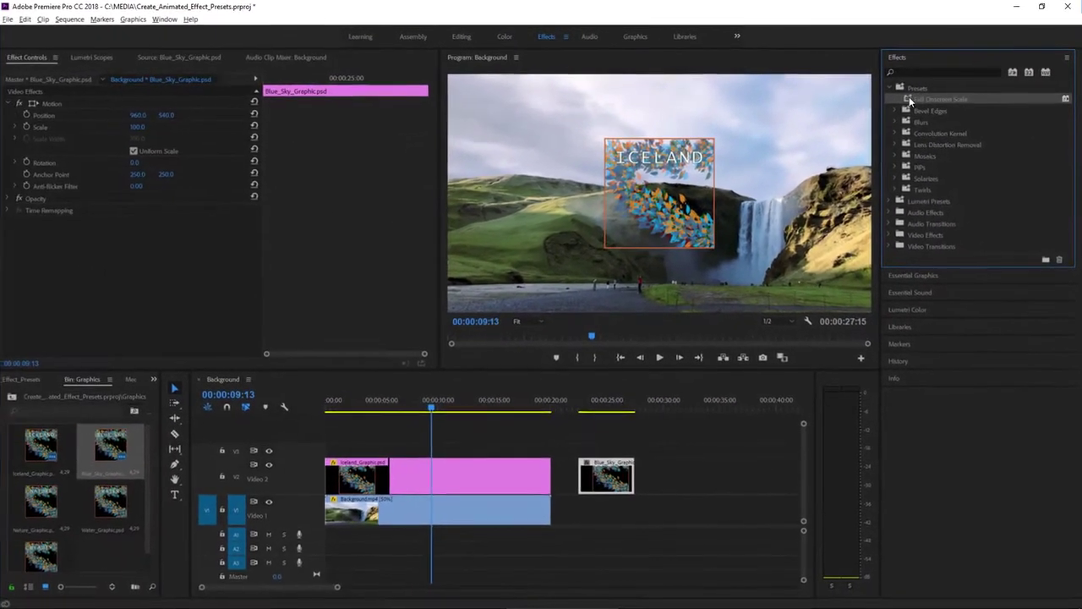
- Apply the Fall Onscreen Scale preset to the Blue Sky clip and play it back from 00:00:22:14
{"action": "left_click_drag", "start_coordinate": [909, 97], "coordinate": [608, 479]}
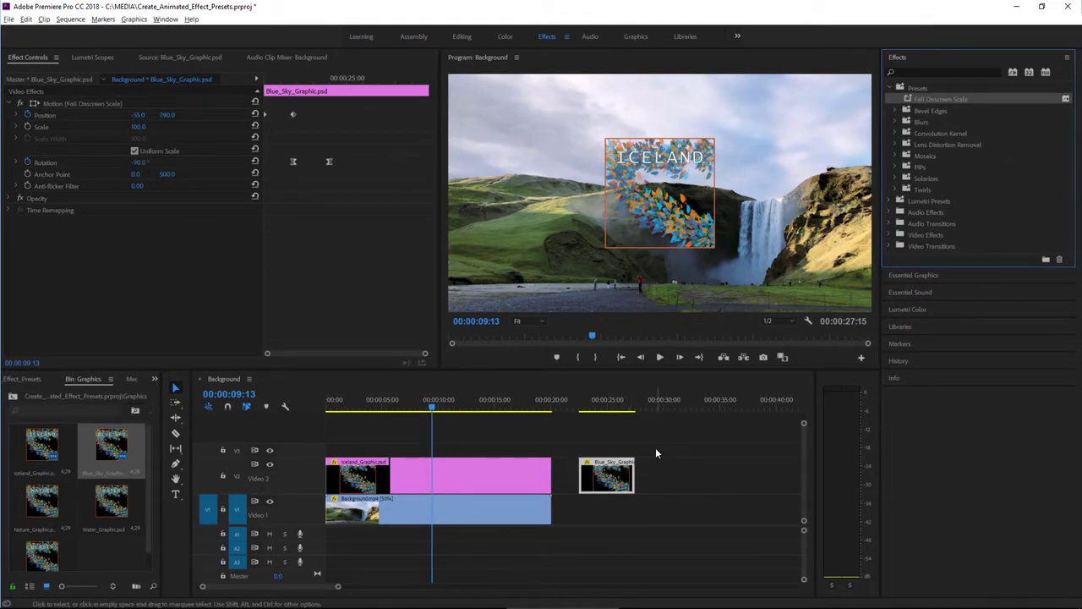
{"action": "left_click", "coordinate": [580, 407]}
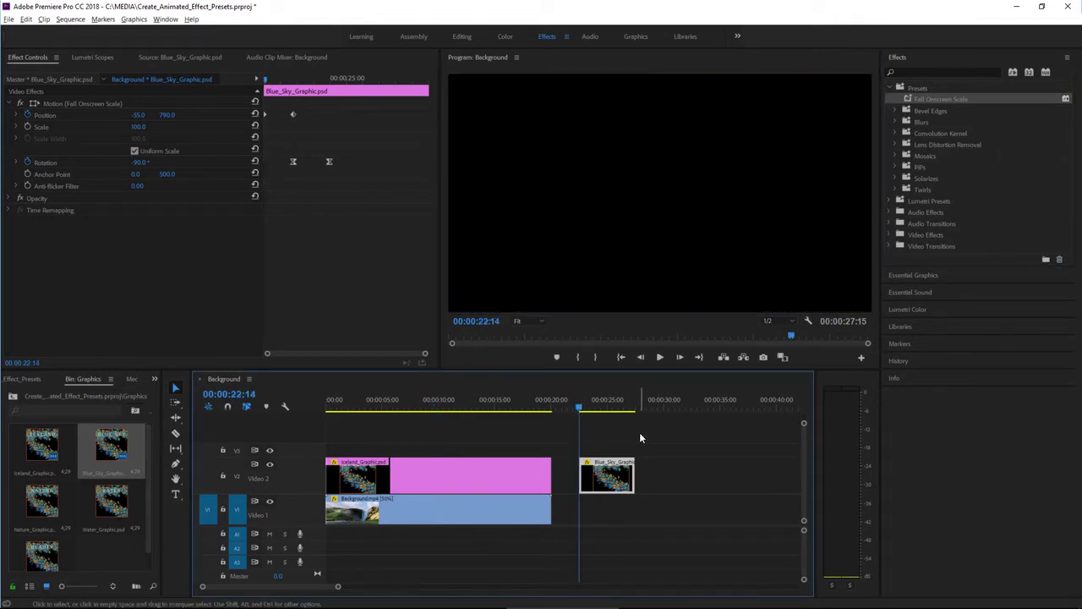
{"action": "left_click", "coordinate": [660, 357]}
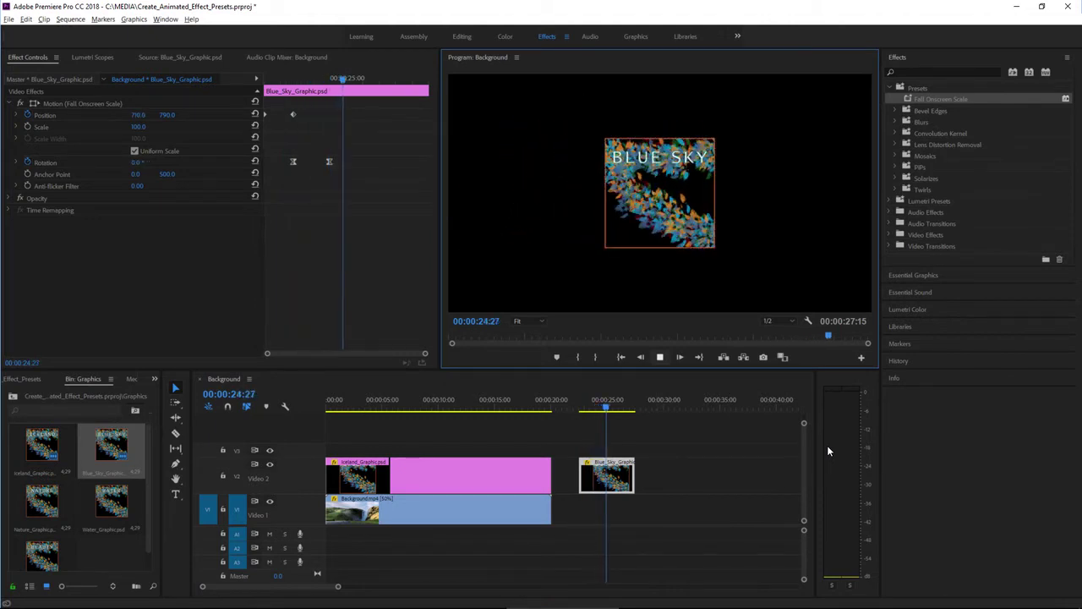
{"action": "key", "text": "space"}
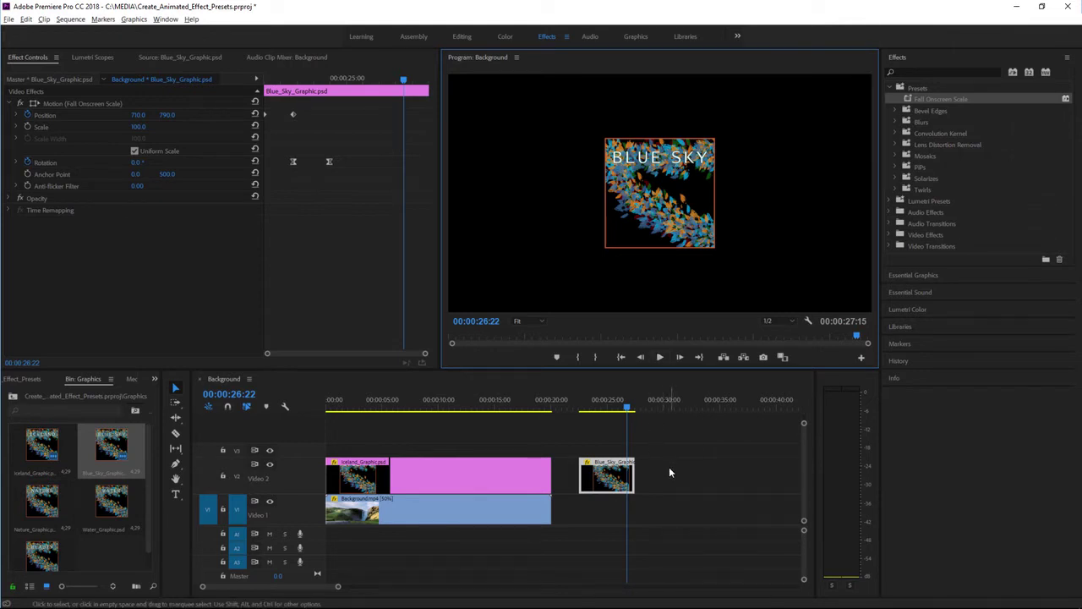
- Move the Iceland clip to about 31 seconds, place the Blue Sky clip at the sequence start, and preview it at 00:00:01:24
{"action": "left_click_drag", "start_coordinate": [400, 477], "coordinate": [751, 486]}
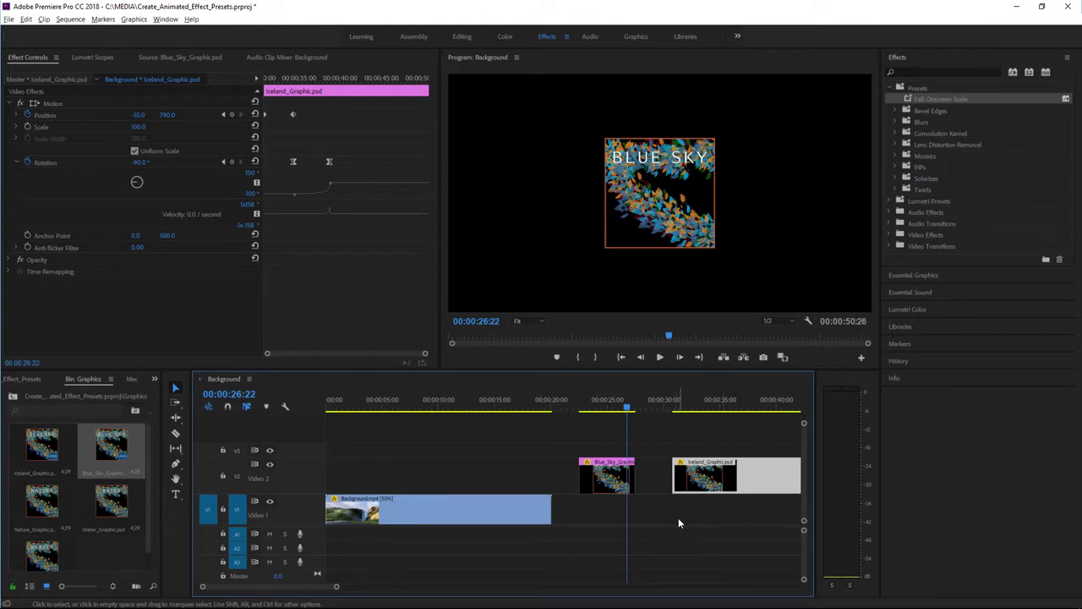
{"action": "left_click_drag", "start_coordinate": [610, 482], "coordinate": [358, 477]}
{"action": "left_click", "coordinate": [346, 405]}
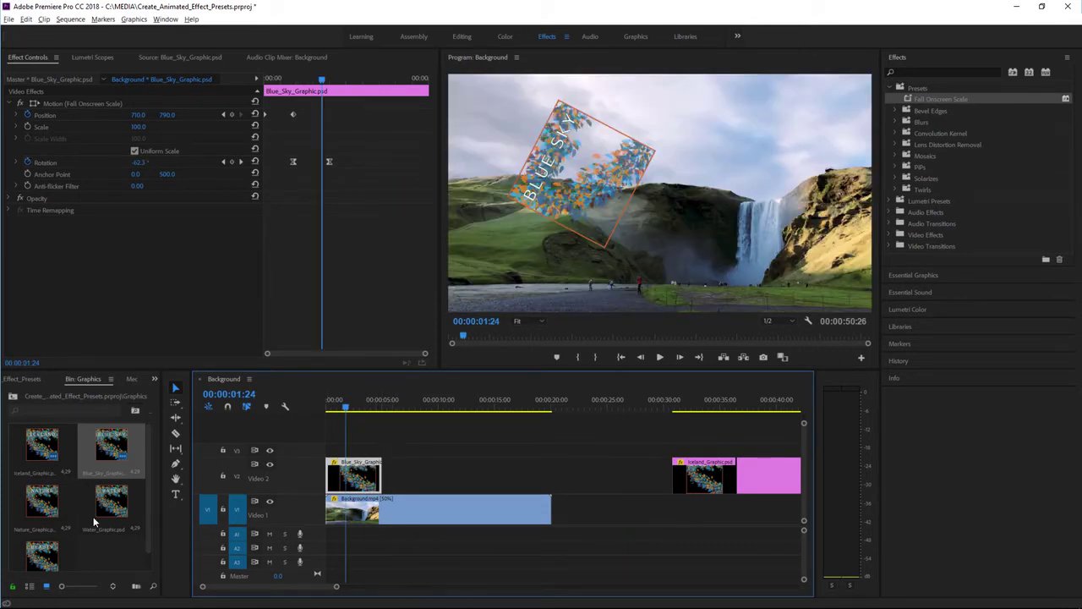
- Add the Nature, Water and Beauty graphics to Video 2 directly after the Blue Sky clip
{"action": "left_click", "coordinate": [54, 506]}
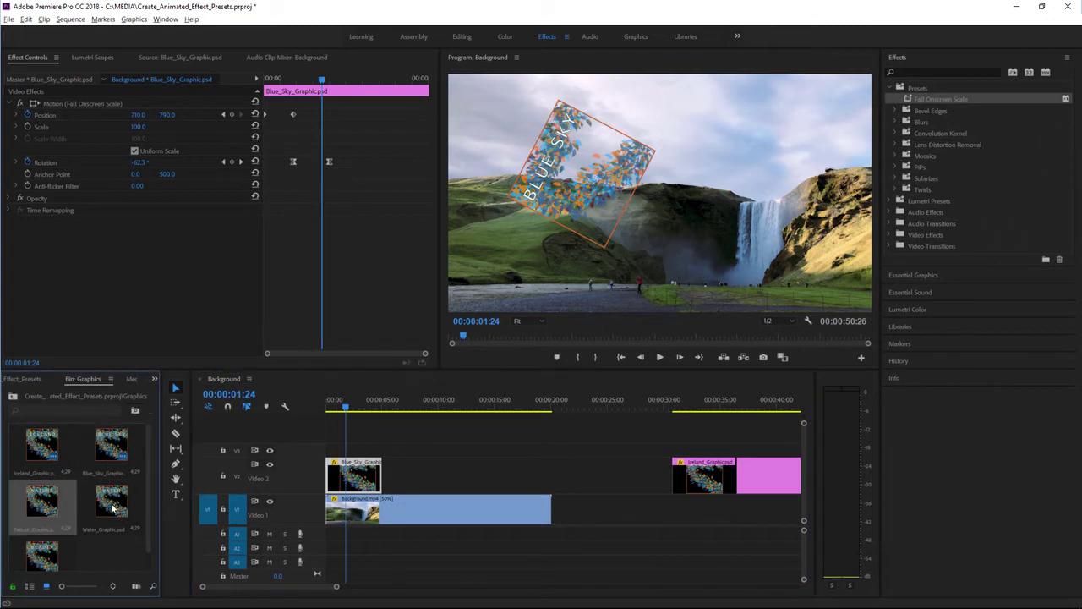
{"action": "left_click", "coordinate": [112, 507], "text": "ctrl"}
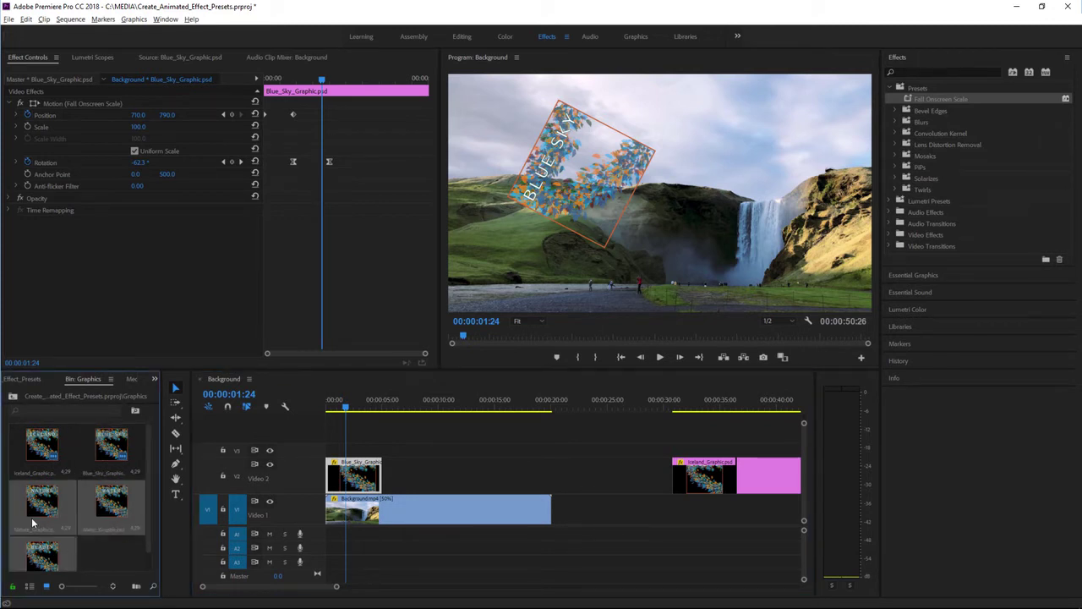
{"action": "left_click_drag", "start_coordinate": [37, 510], "coordinate": [471, 485]}
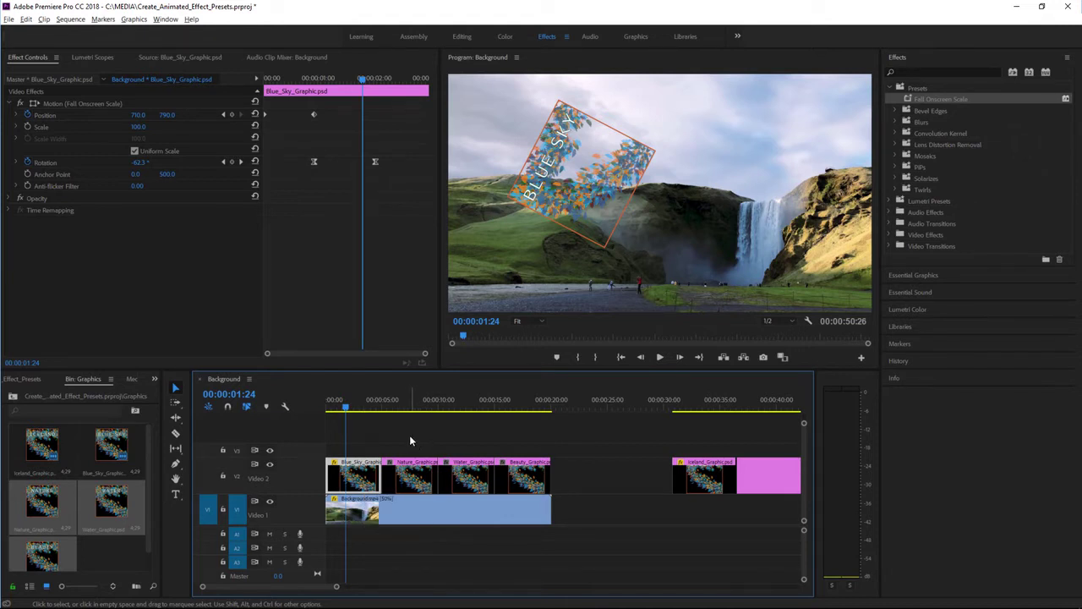
- Apply the Fall Onscreen Scale preset to the Nature, Water and Beauty clips together and play back from 00:00:01:24
{"action": "left_click_drag", "start_coordinate": [409, 437], "coordinate": [533, 485]}
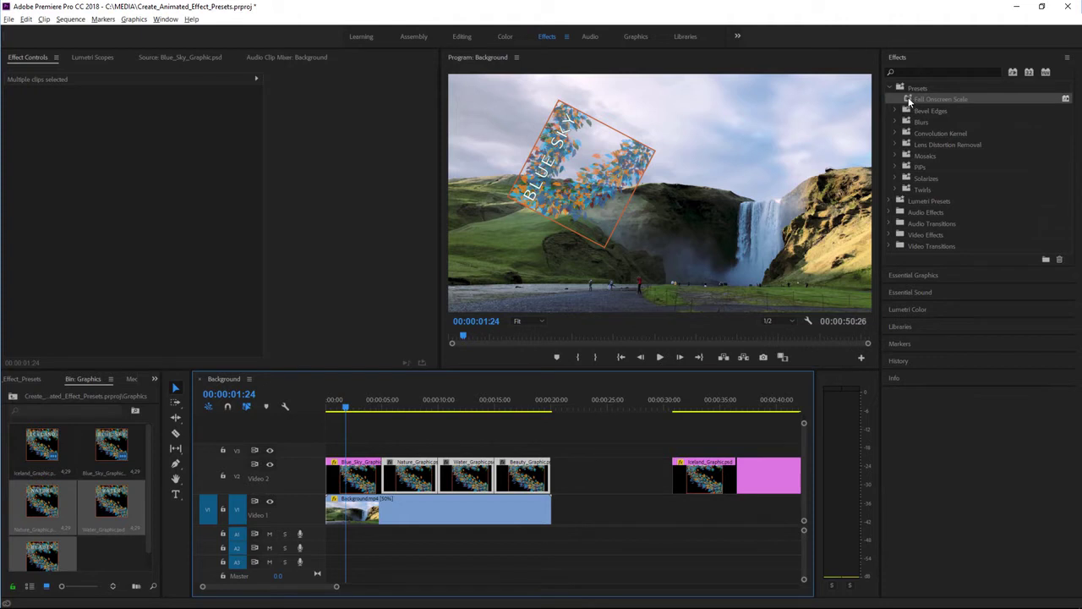
{"action": "left_click_drag", "start_coordinate": [910, 101], "coordinate": [519, 479]}
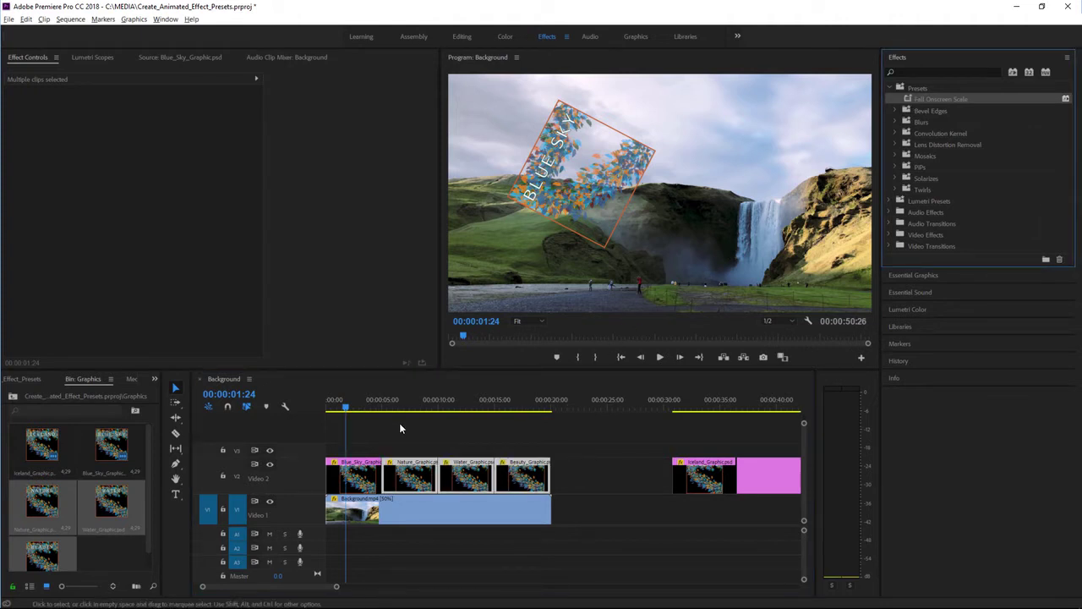
{"action": "left_click", "coordinate": [660, 357]}
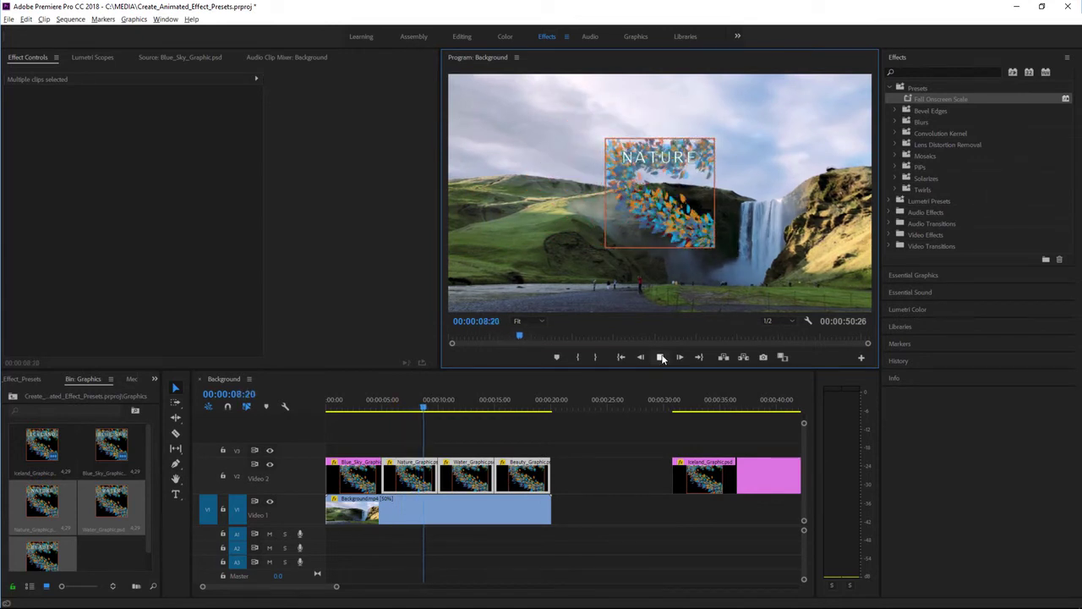
{"action": "left_click", "coordinate": [659, 357]}
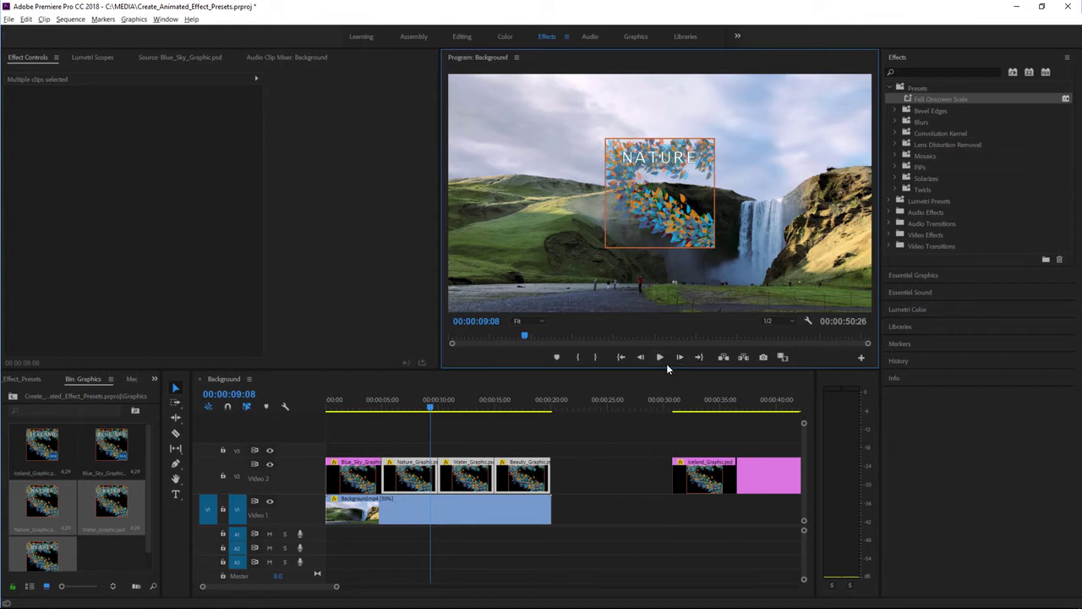
- Move the Iceland clip earlier to about 22 seconds, scrub through its animation, and set the playhead to 00:00:17:17 over the Beauty clip
{"action": "left_click_drag", "start_coordinate": [771, 481], "coordinate": [673, 482]}
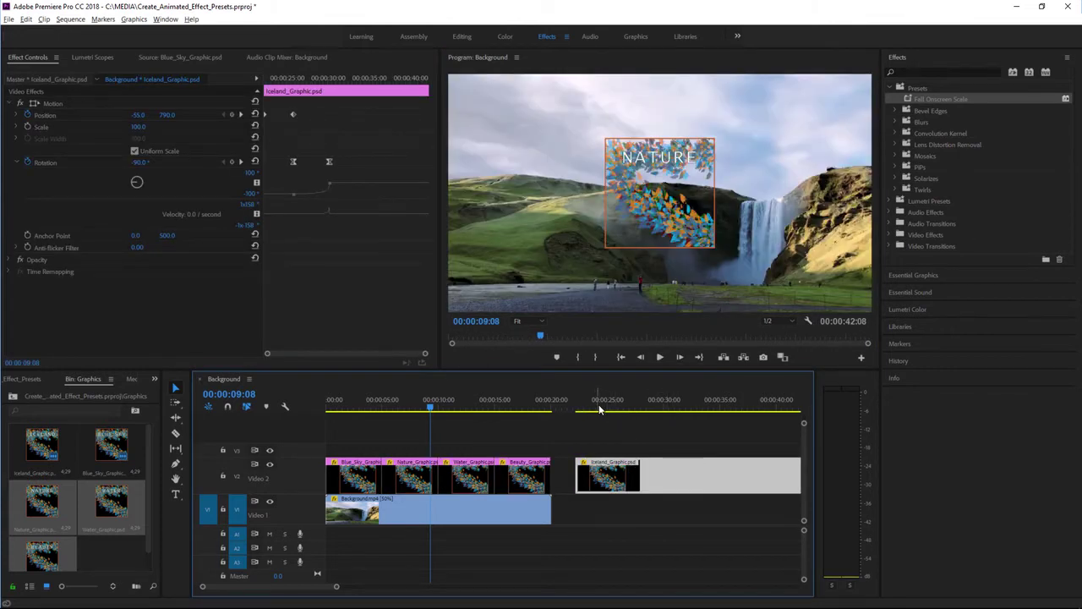
{"action": "left_click_drag", "start_coordinate": [603, 407], "coordinate": [707, 407]}
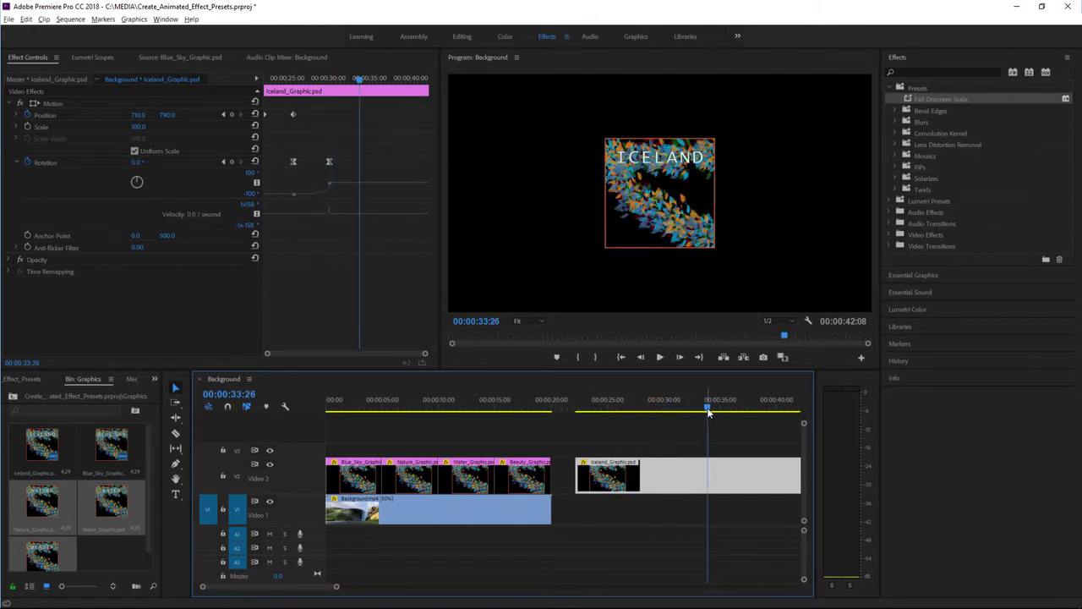
{"action": "left_click", "coordinate": [524, 407]}
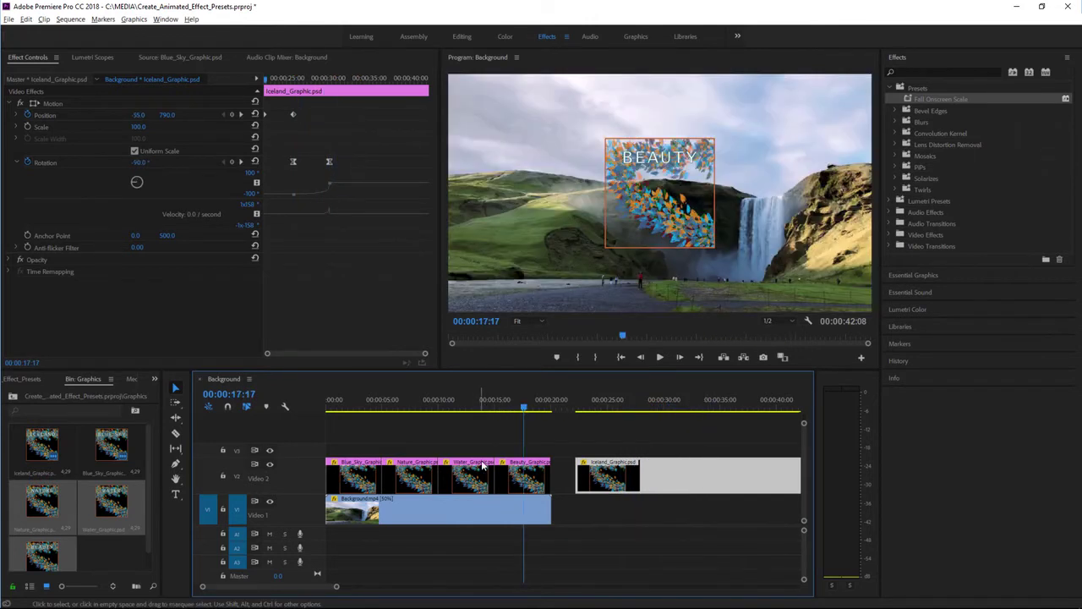
- Save the Beauty clip's Motion as preset "Fall Onscreen Fixed Time", type Anchor to In Point, described as "The most wonderful transition with fixed keyframes."
{"action": "left_click", "coordinate": [539, 479]}
{"action": "right_click", "coordinate": [67, 104]}
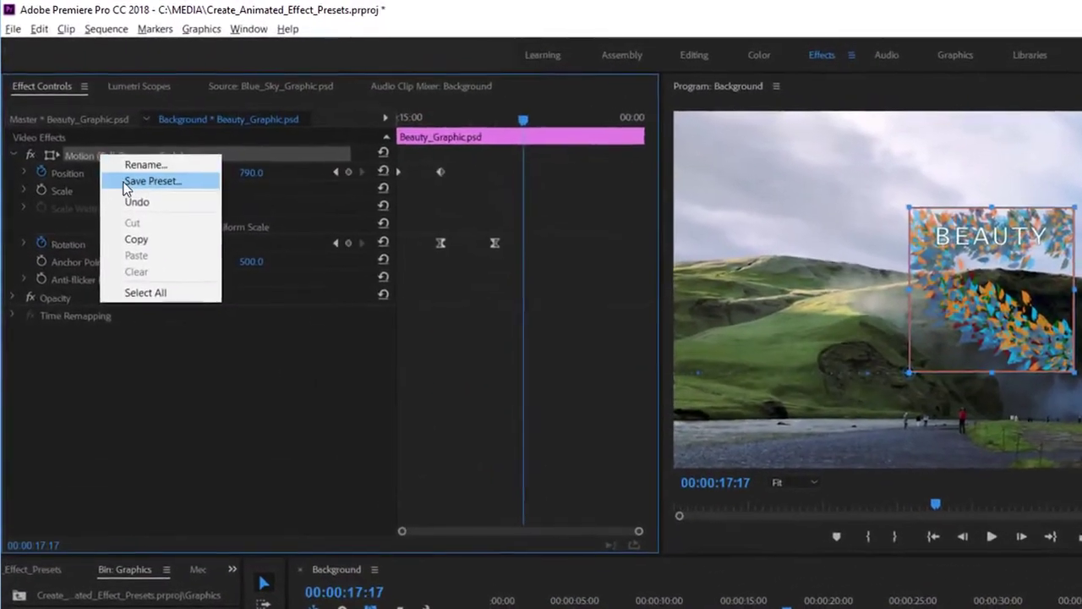
{"action": "left_click", "coordinate": [140, 181]}
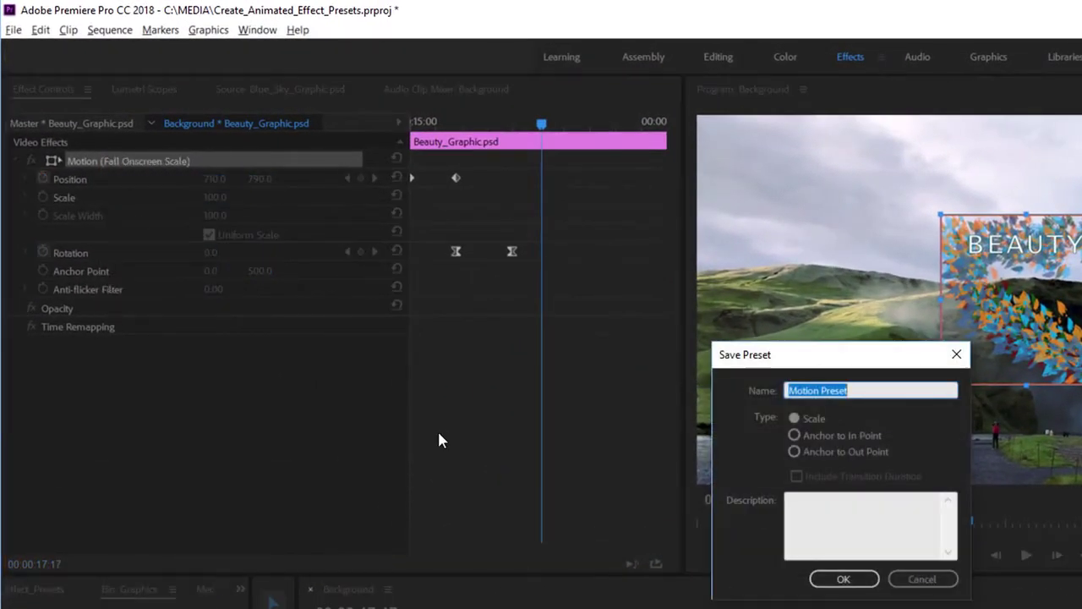
{"action": "type", "text": "Fall On"}
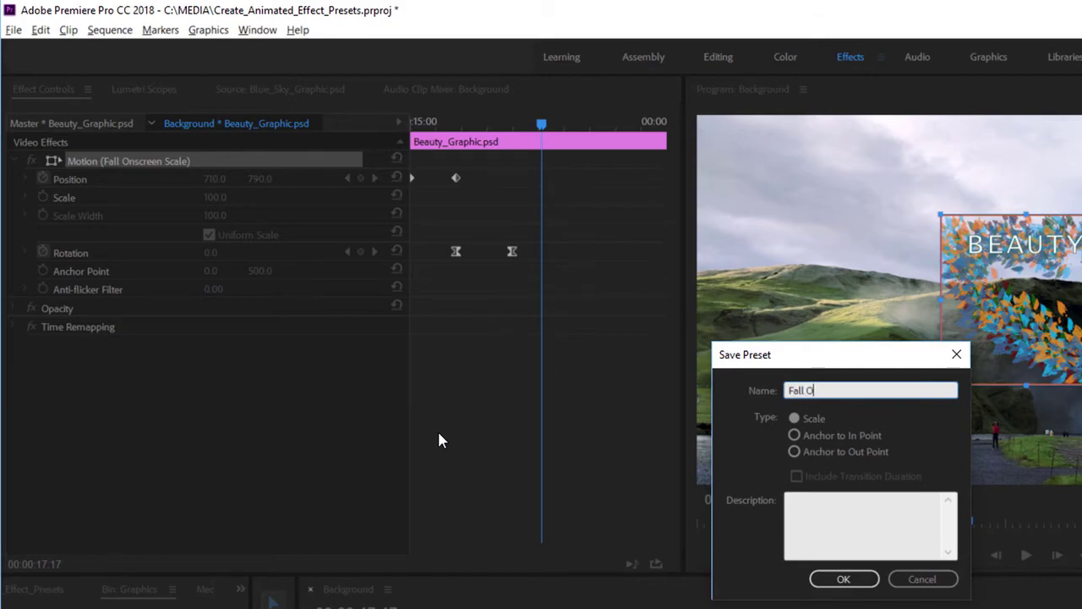
{"action": "type", "text": "screen Fixed Time"}
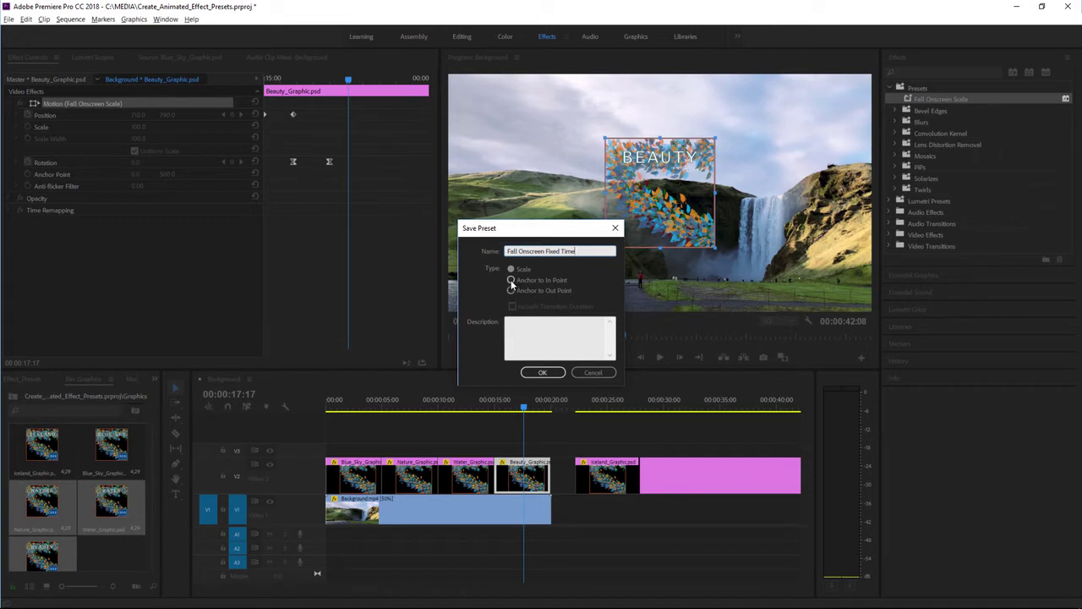
{"action": "left_click", "coordinate": [510, 279]}
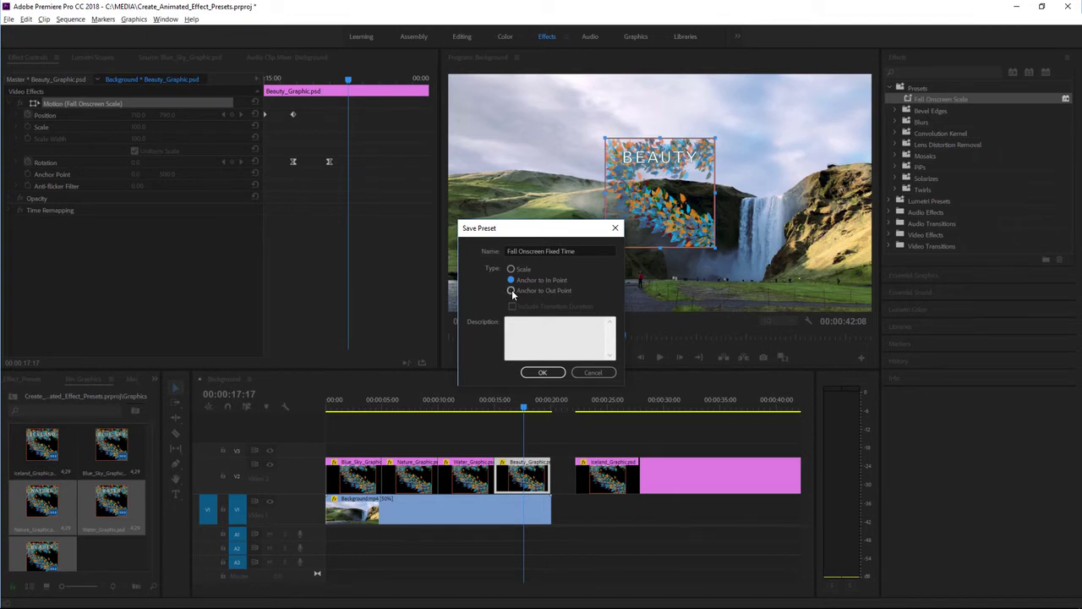
{"action": "left_click", "coordinate": [511, 291]}
{"action": "left_click", "coordinate": [533, 343]}
{"action": "type", "text": "The most wonderful transition with fixed keyframes."}
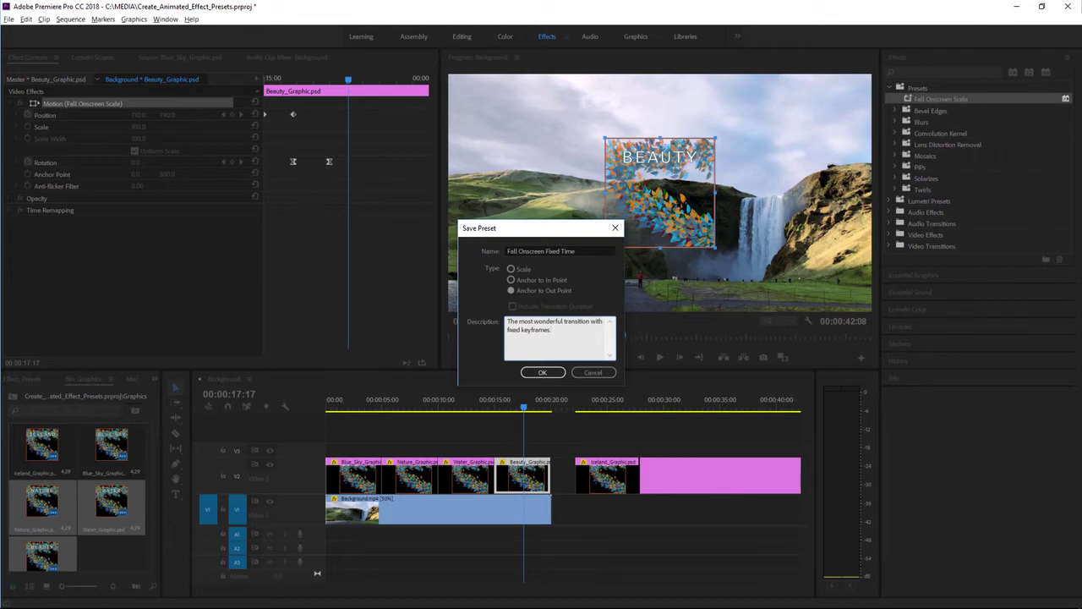
{"action": "left_click", "coordinate": [511, 280]}
{"action": "left_click", "coordinate": [544, 373]}
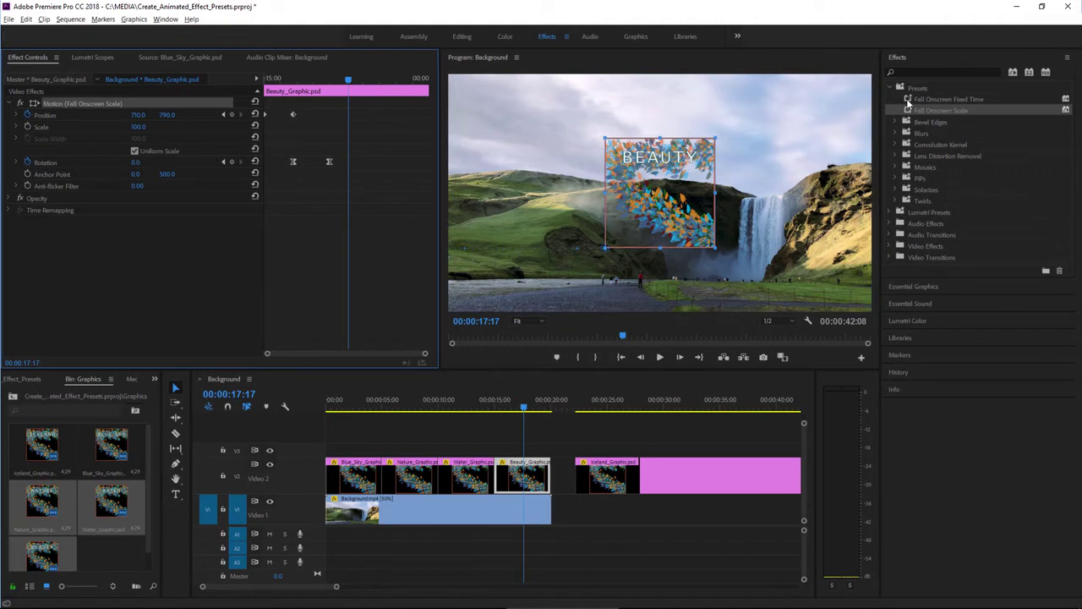
{"action": "mouse_move", "coordinate": [908, 99]}
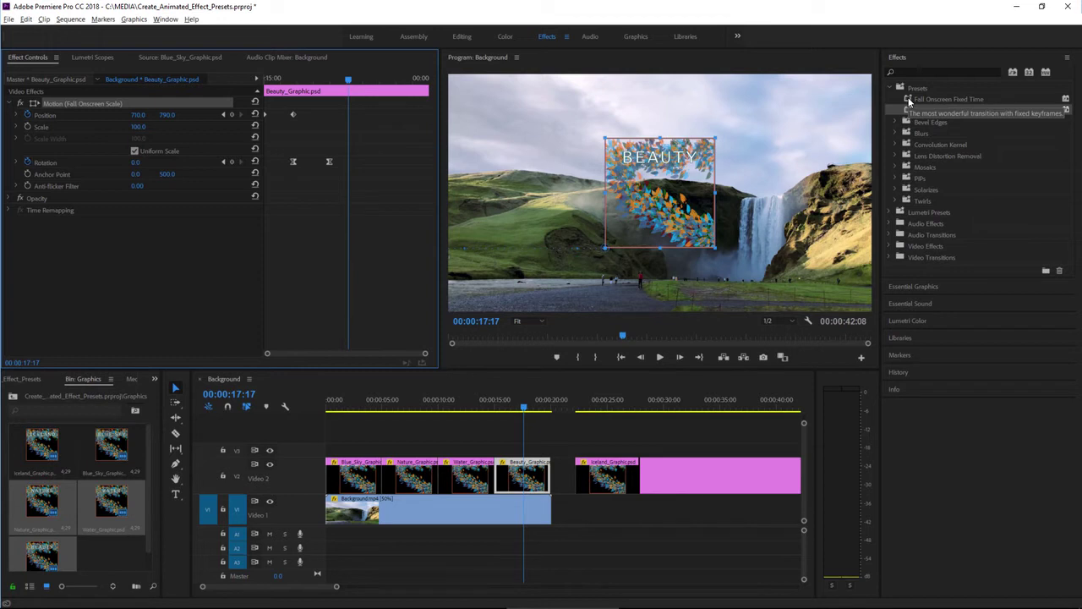
- Remove the Rotation and Position keyframes from the Iceland clip and reset its whole Motion effect
{"action": "left_click", "coordinate": [665, 409]}
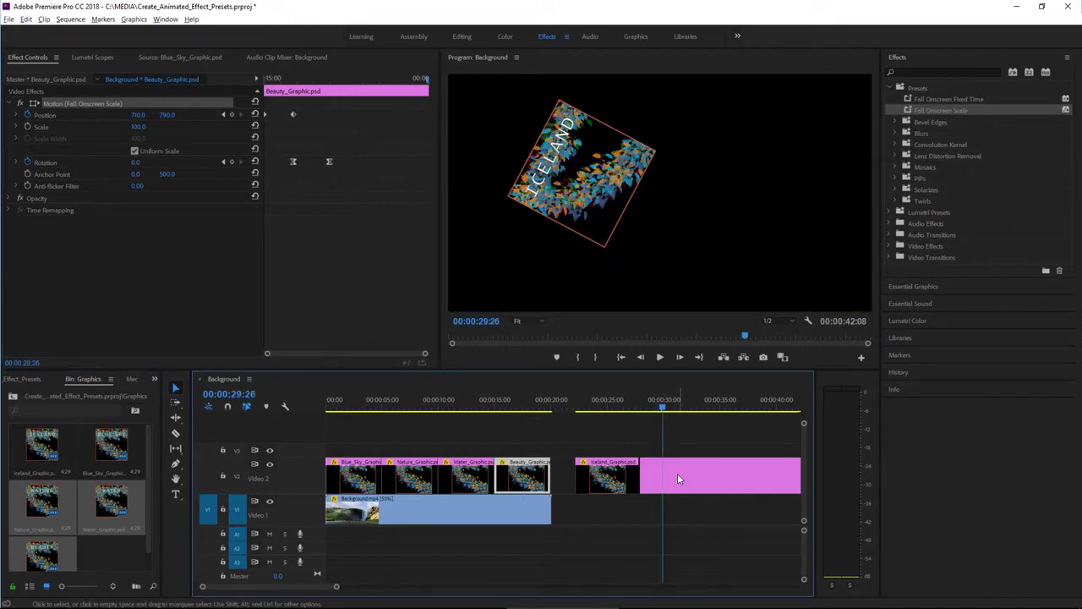
{"action": "left_click", "coordinate": [677, 478]}
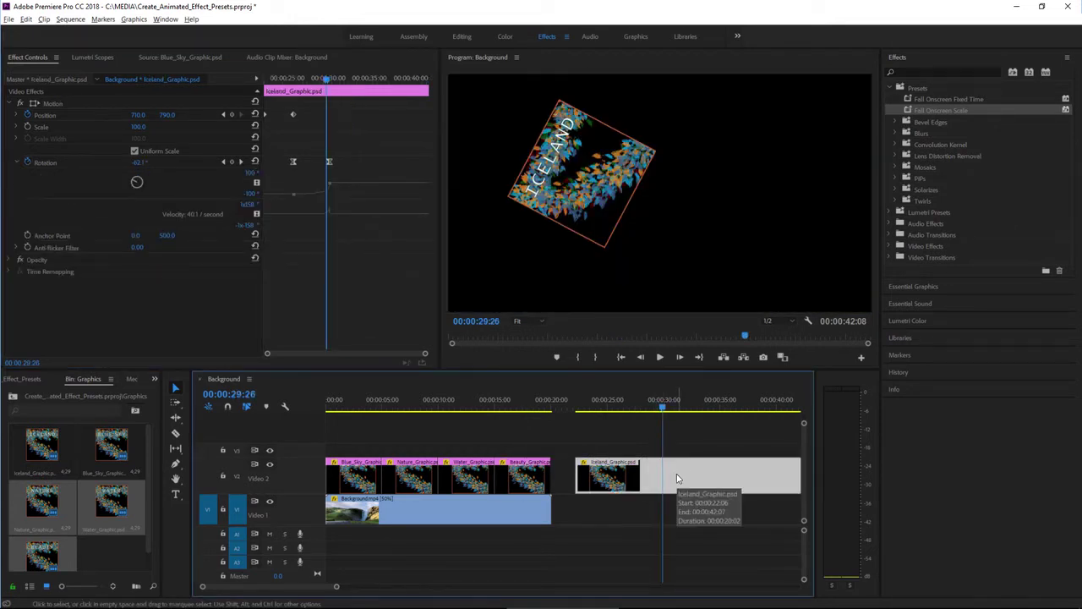
{"action": "left_click", "coordinate": [68, 104]}
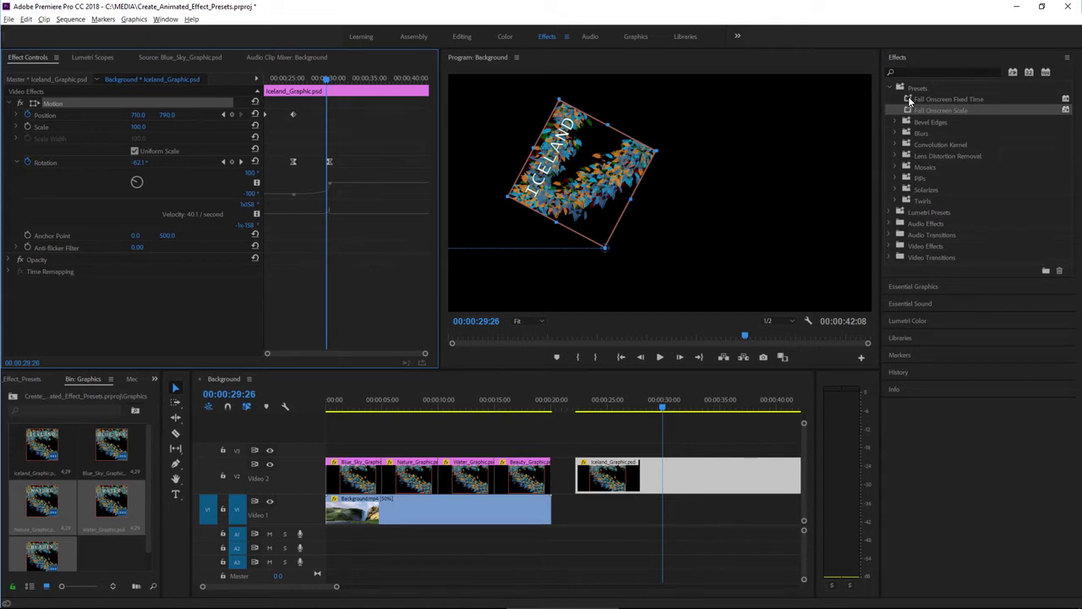
{"action": "left_click_drag", "start_coordinate": [910, 101], "coordinate": [682, 479]}
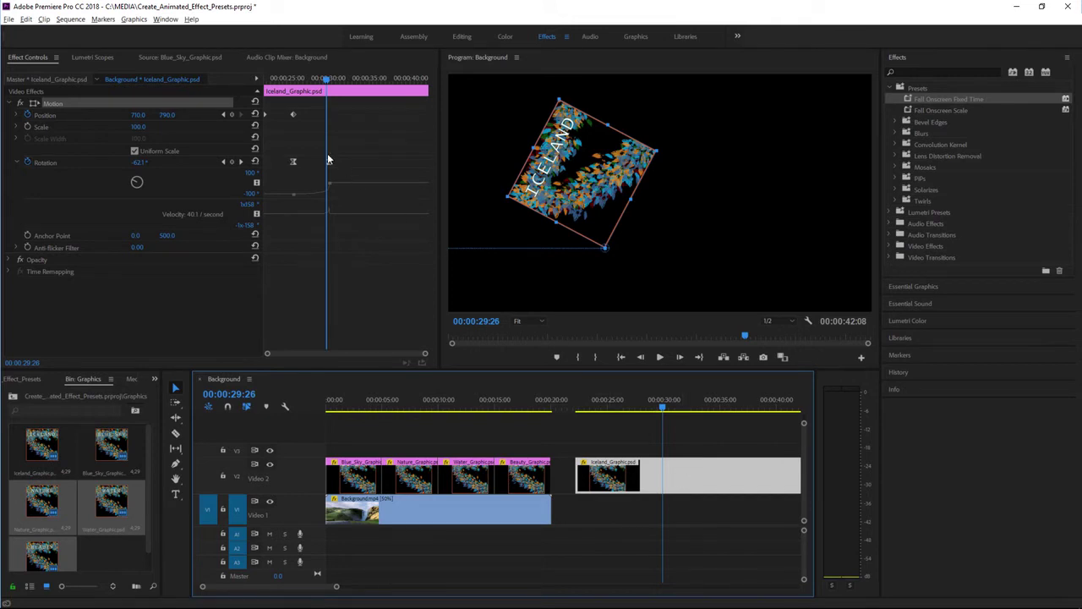
{"action": "left_click", "coordinate": [26, 163]}
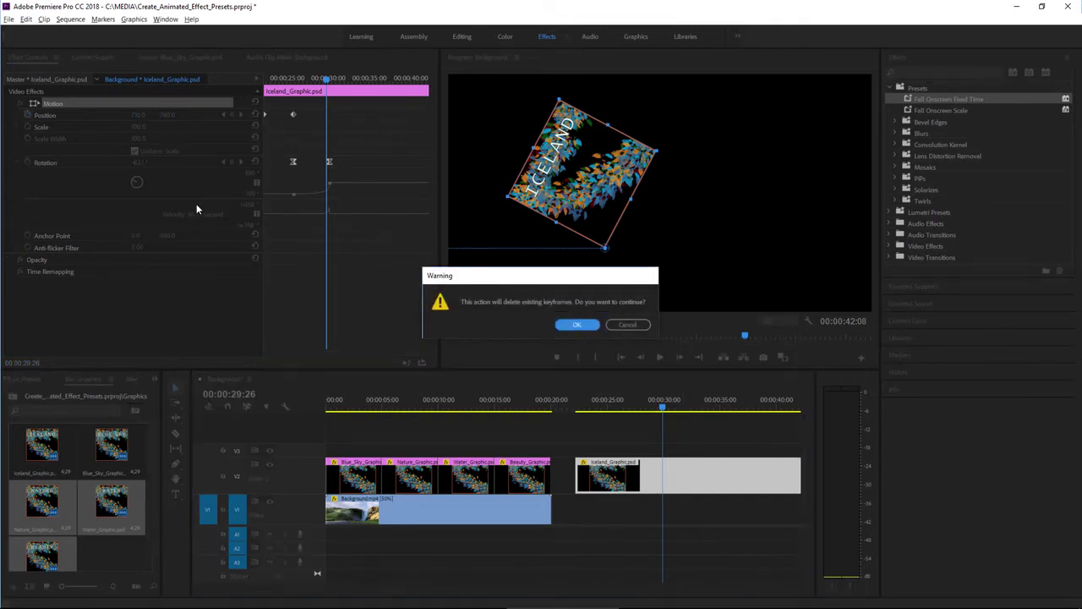
{"action": "left_click", "coordinate": [590, 327]}
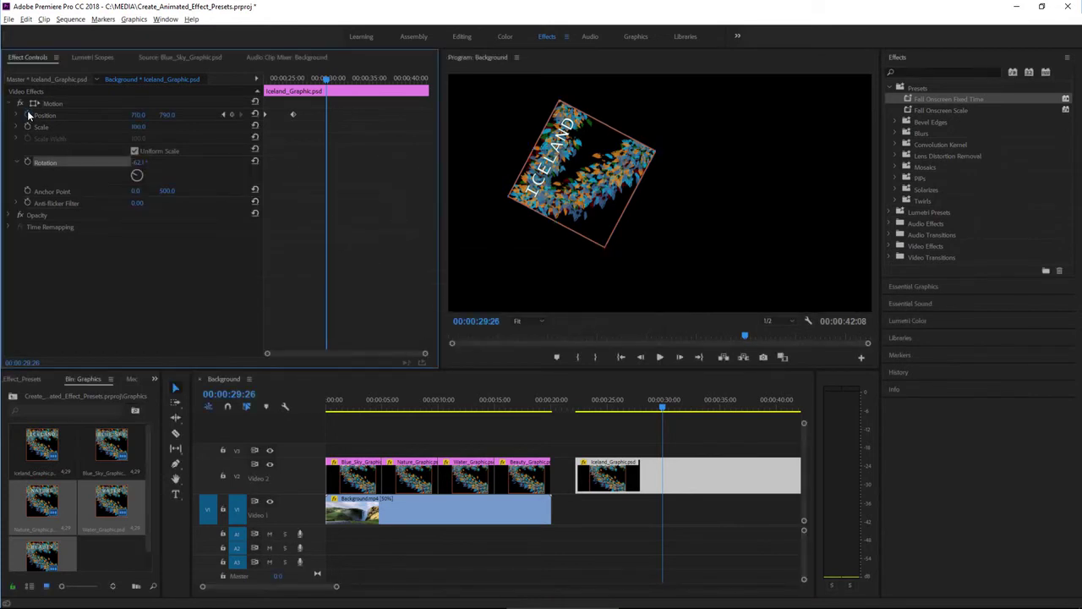
{"action": "left_click", "coordinate": [26, 115]}
{"action": "left_click", "coordinate": [563, 330]}
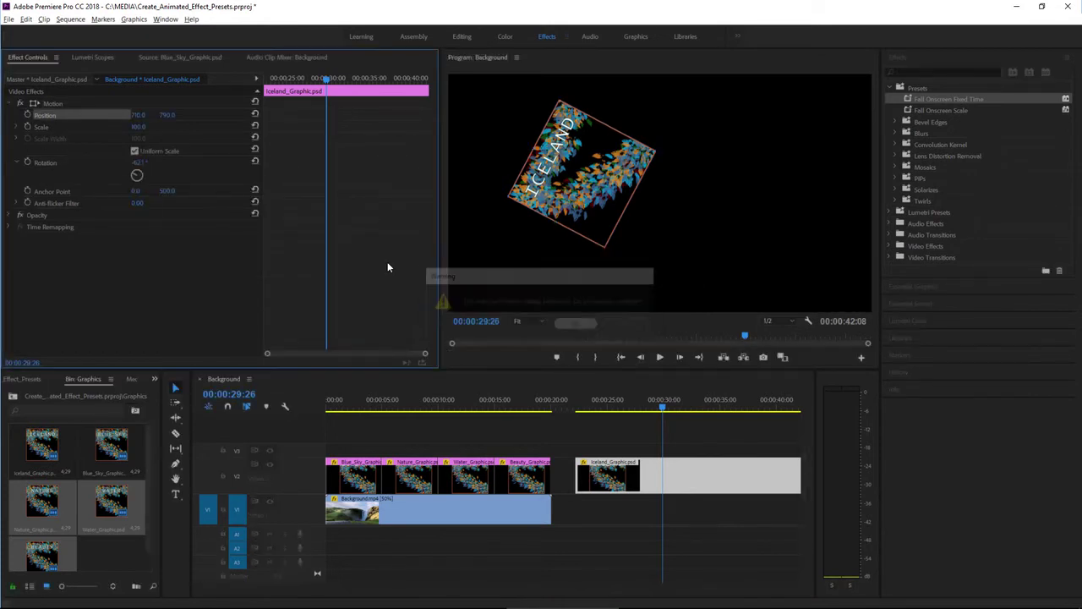
{"action": "left_click", "coordinate": [254, 103]}
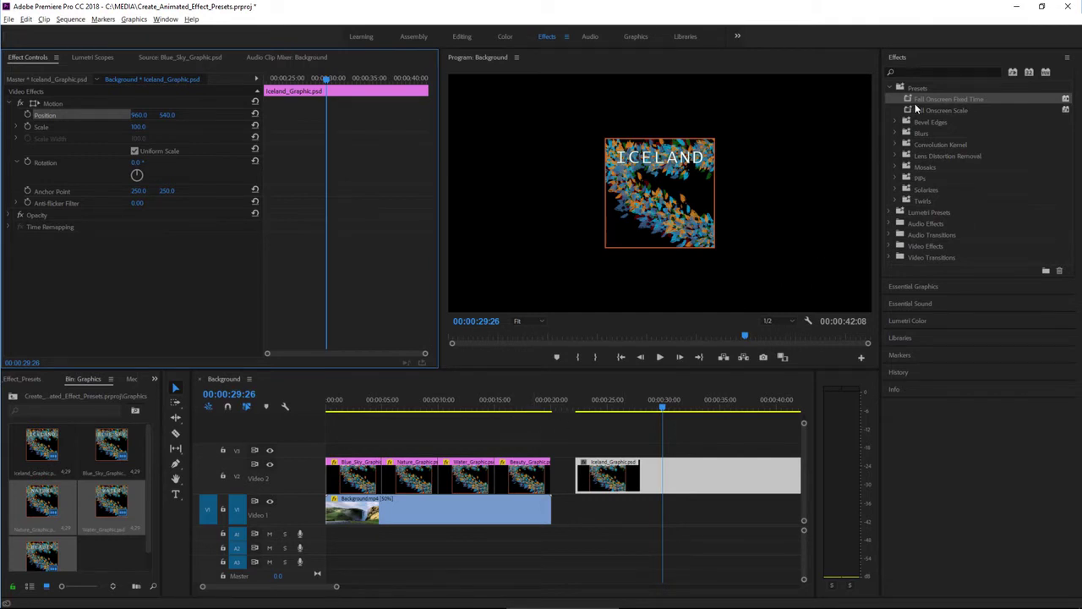
- Apply the Fall Onscreen Fixed Time preset to the Iceland clip and play the animation back from the clip's start
{"action": "left_click_drag", "start_coordinate": [909, 99], "coordinate": [684, 476]}
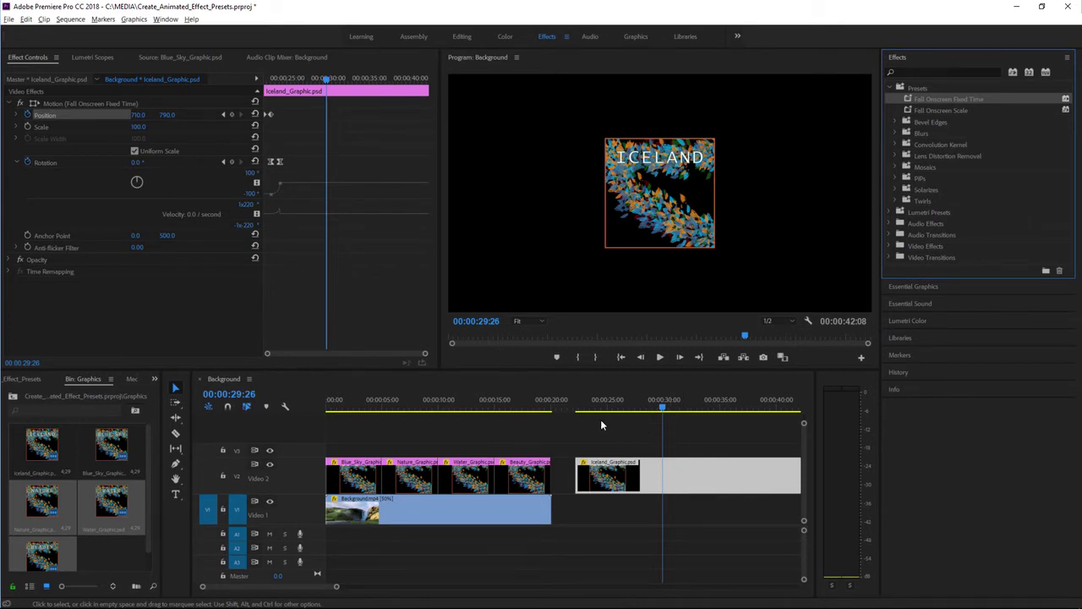
{"action": "left_click", "coordinate": [575, 409]}
{"action": "left_click", "coordinate": [660, 358]}
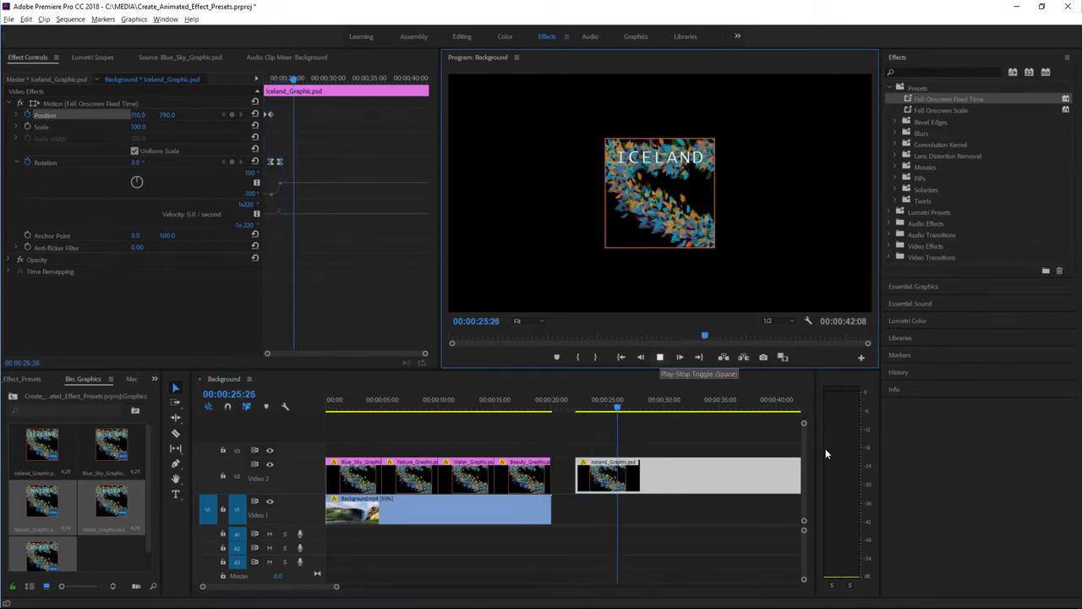
{"action": "key", "text": "space"}
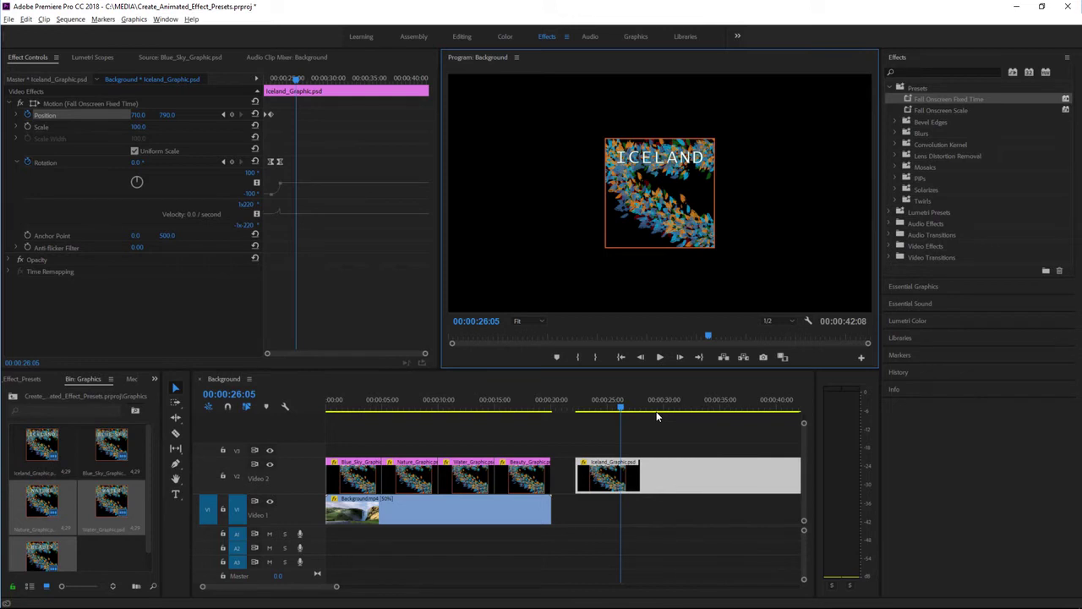
{"action": "key", "text": "shift+7"}
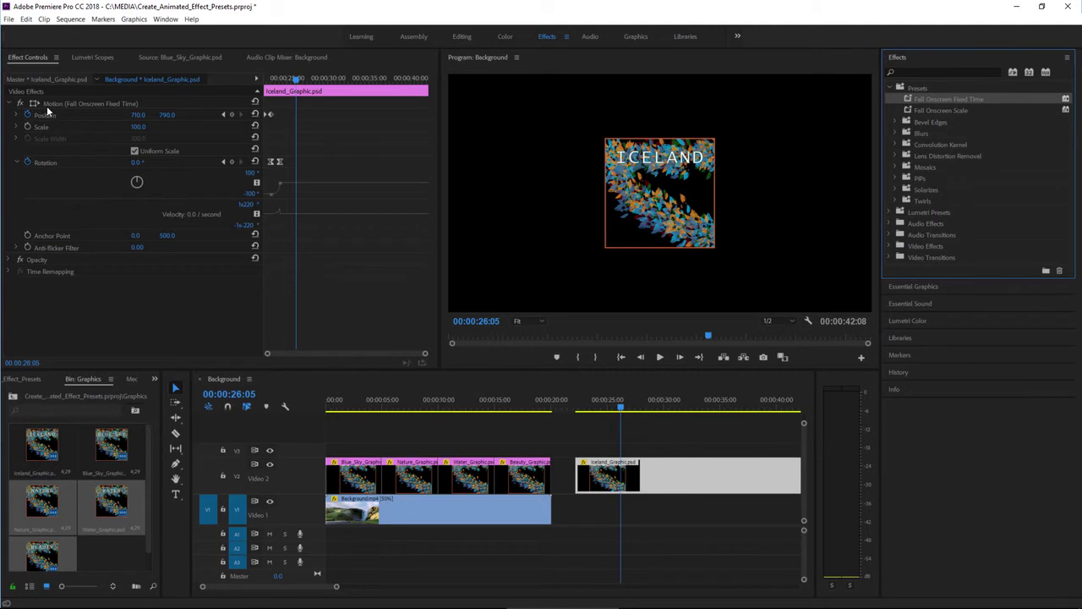
{"action": "left_click", "coordinate": [93, 107]}
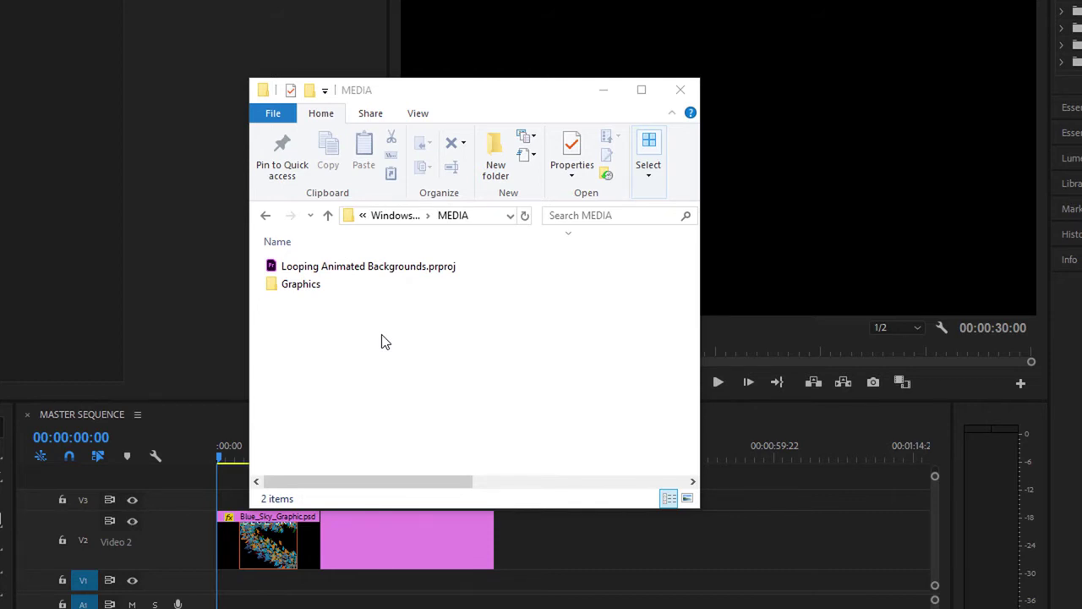
- Select Looping Animated Backgrounds.prproj in the MEDIA folder, switch to Premiere Pro with that project, and reset the Effects workspace to its saved layout
{"action": "left_click", "coordinate": [270, 268]}
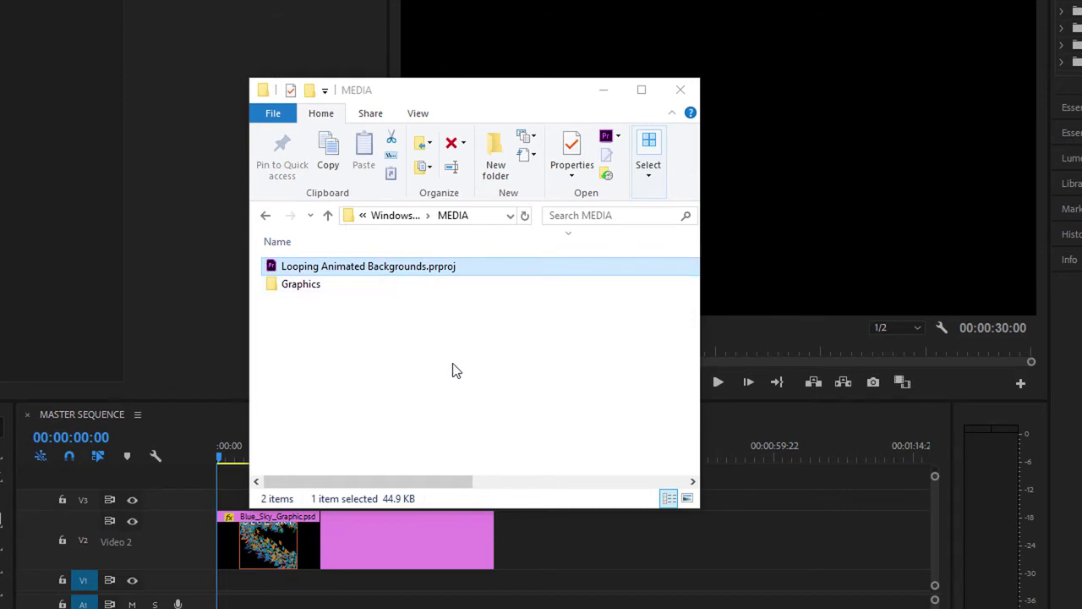
{"action": "left_click", "coordinate": [384, 53]}
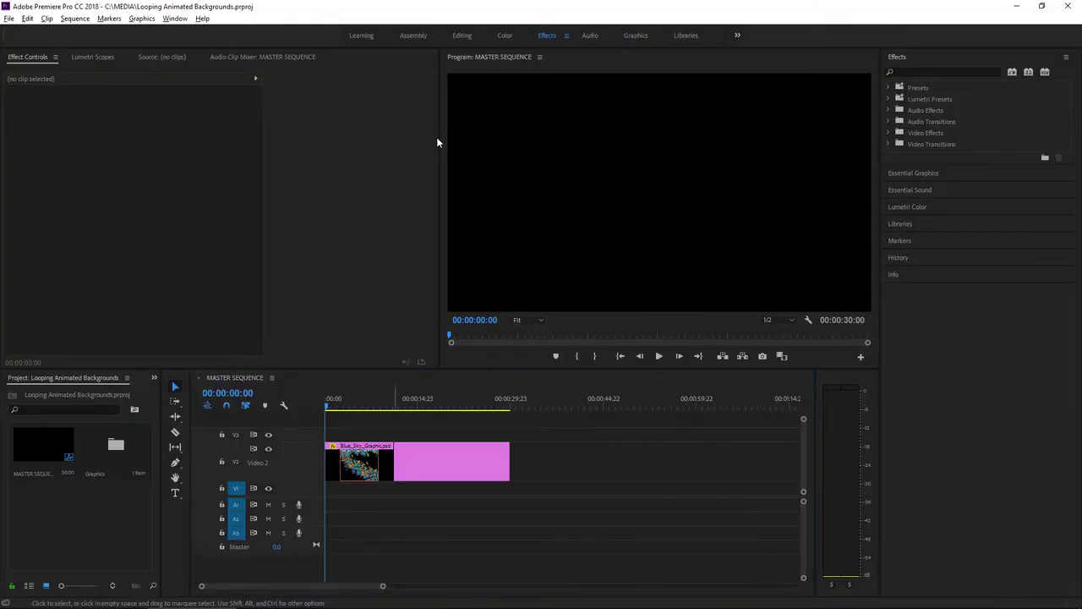
{"action": "left_click", "coordinate": [567, 36]}
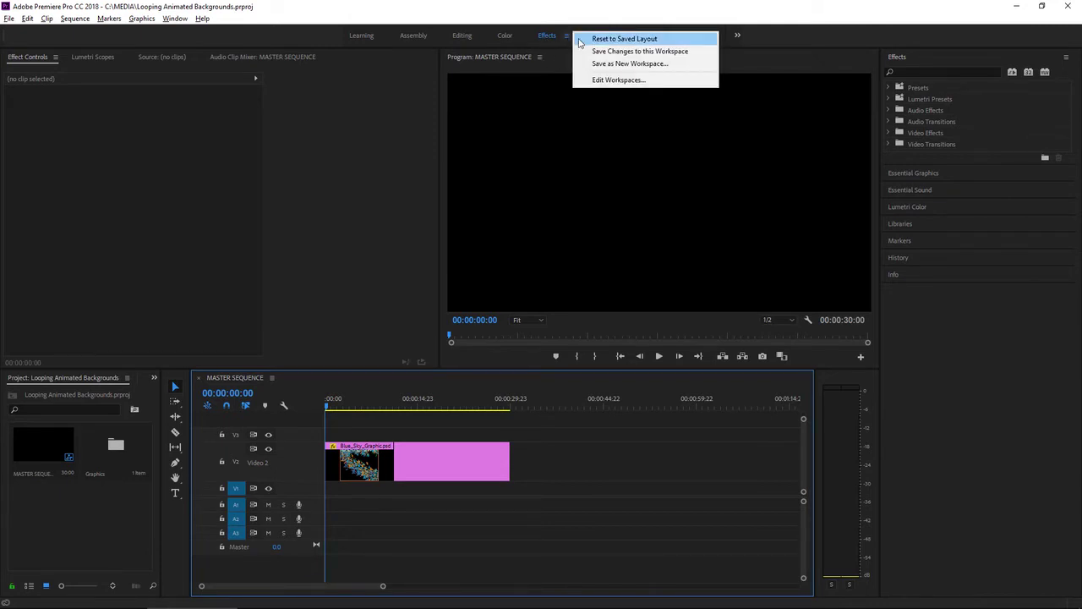
{"action": "left_click", "coordinate": [581, 41]}
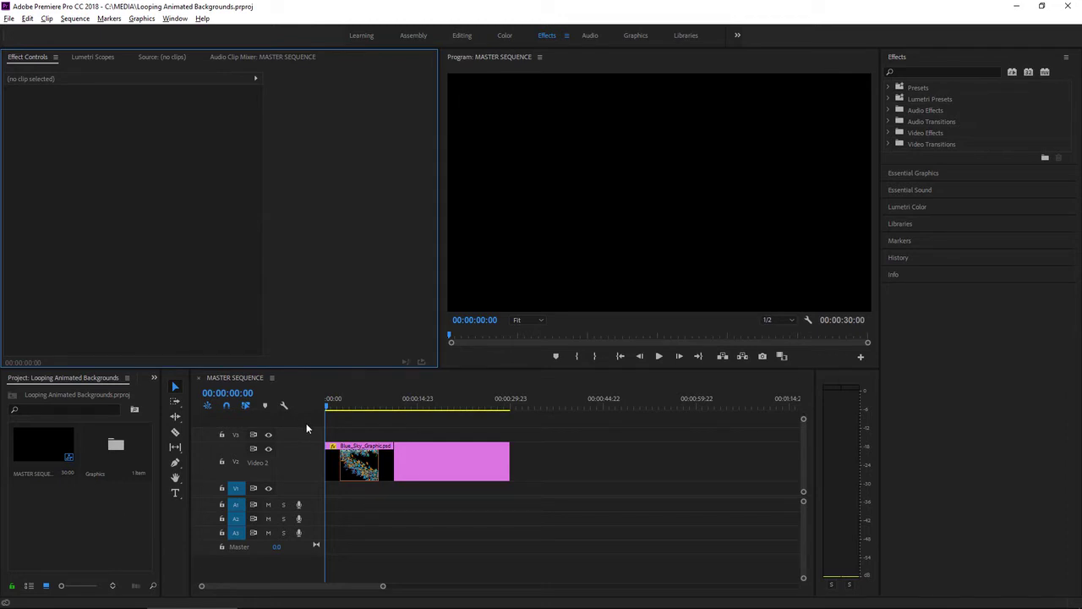
- Play the MASTER SEQUENCE up to 00:00:04:13 and check the Blue Sky graphic's background with the transparency grid switched on temporarily
{"action": "left_click", "coordinate": [659, 357]}
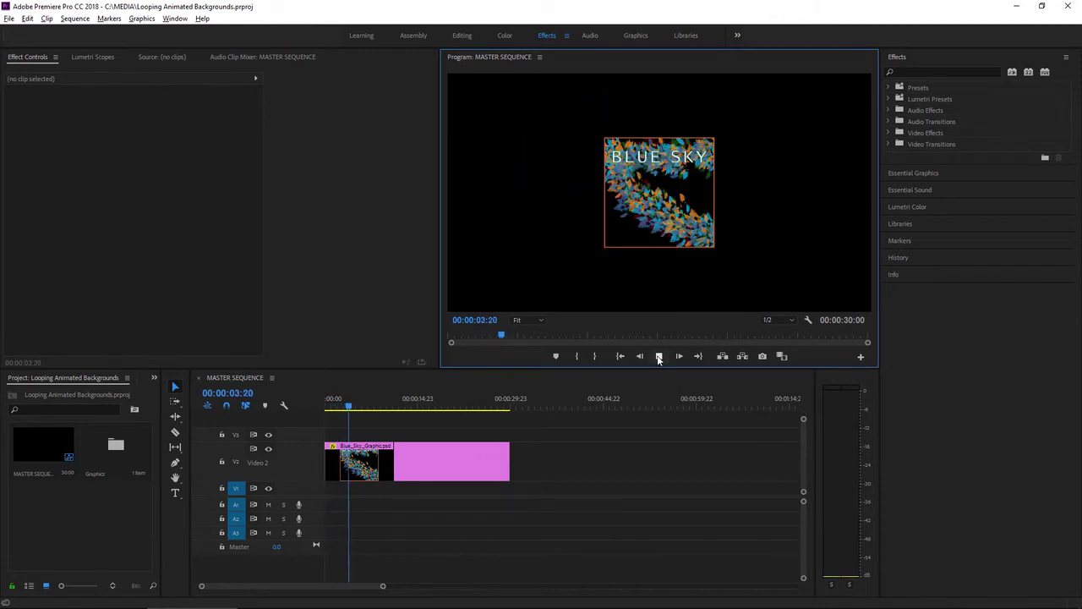
{"action": "left_click", "coordinate": [658, 358]}
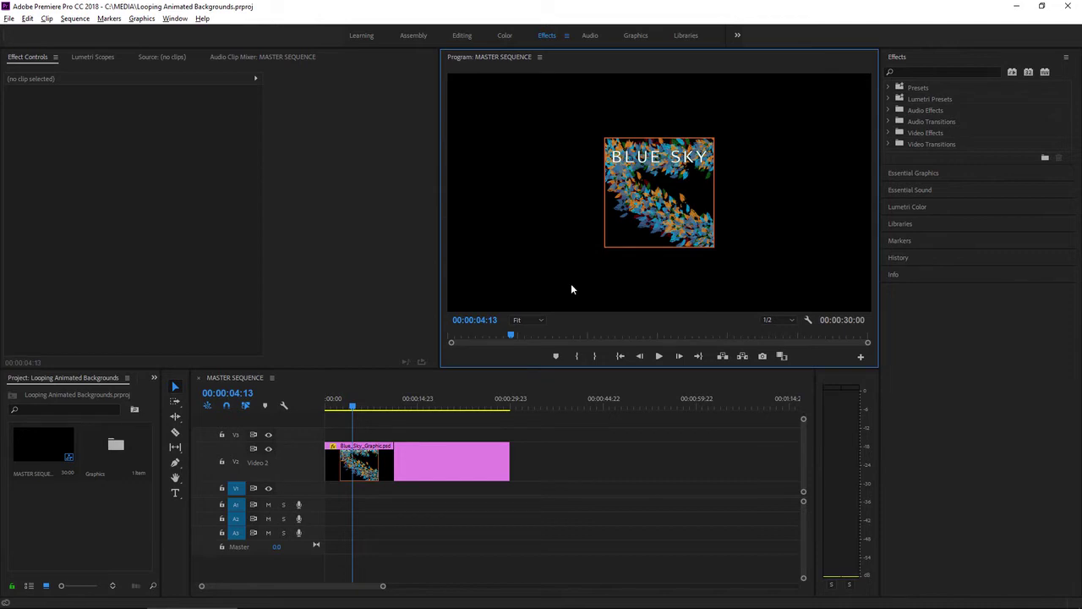
{"action": "left_click", "coordinate": [807, 320]}
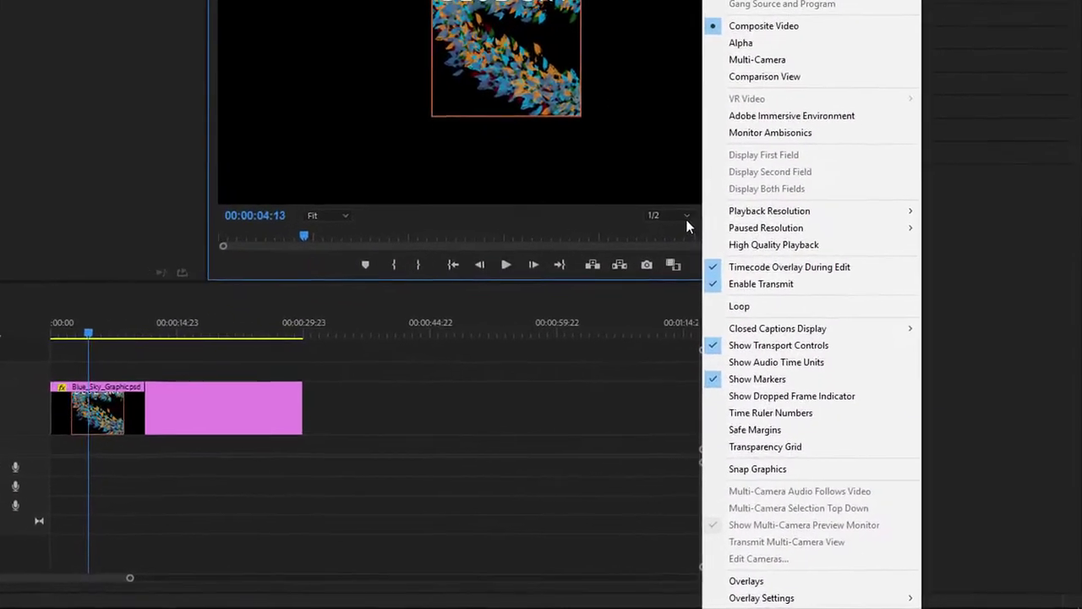
{"action": "left_click", "coordinate": [786, 438]}
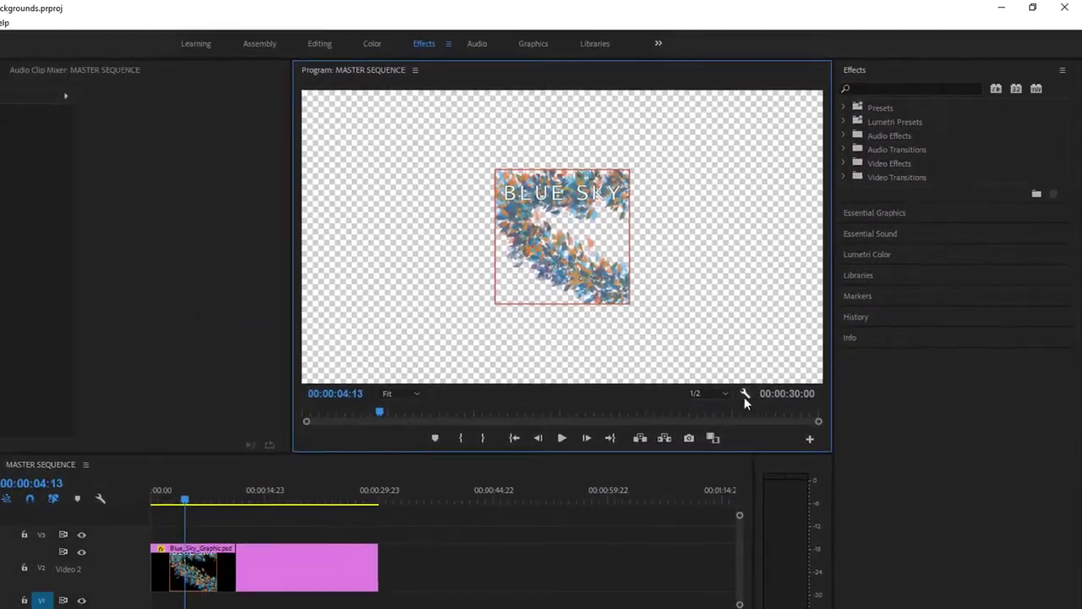
{"action": "left_click", "coordinate": [690, 459]}
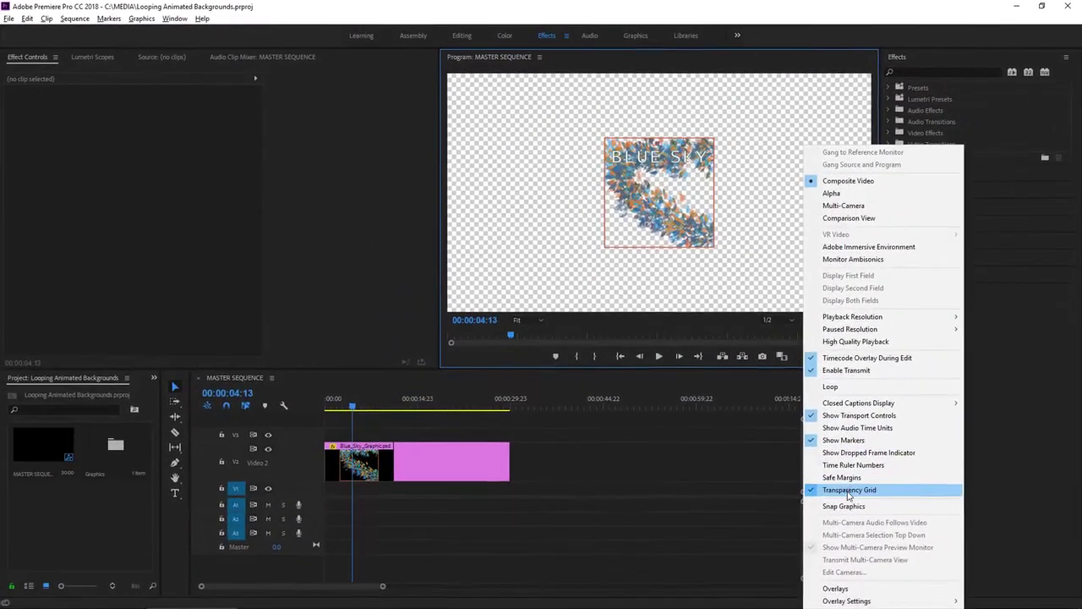
{"action": "left_click", "coordinate": [829, 519]}
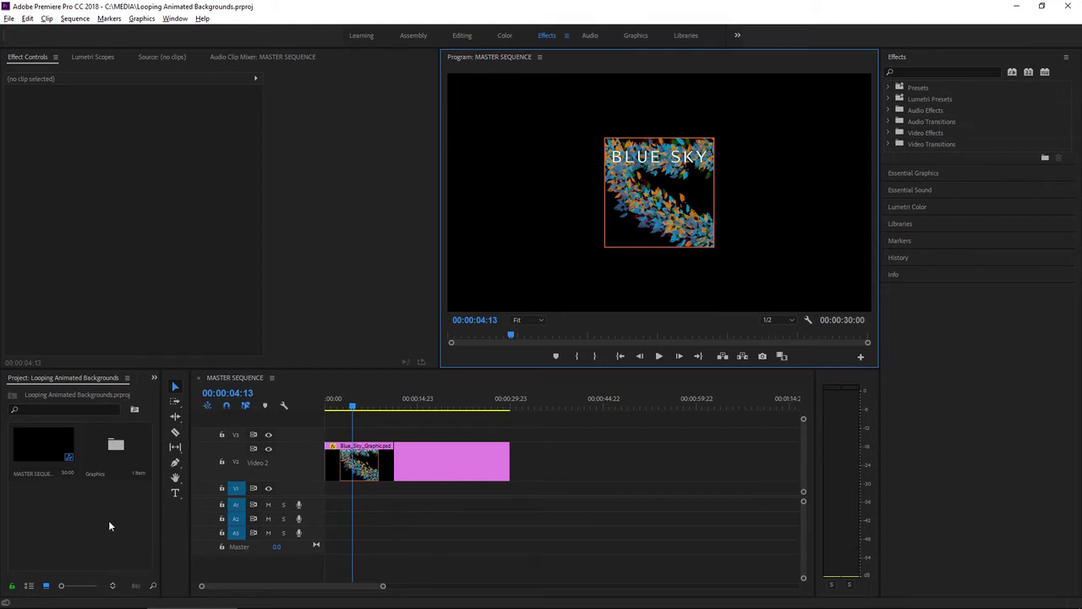
- Create a black 1920 × 1080 color matte at 23.976 fps with square pixels and name it Background
{"action": "left_click_drag", "start_coordinate": [160, 527], "coordinate": [250, 538]}
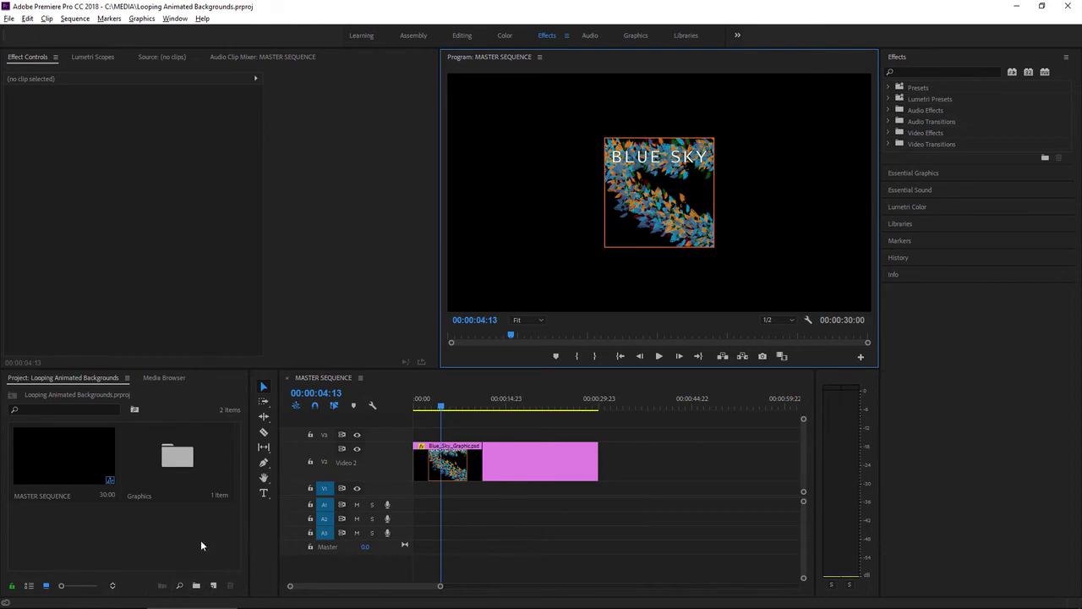
{"action": "left_click", "coordinate": [213, 585]}
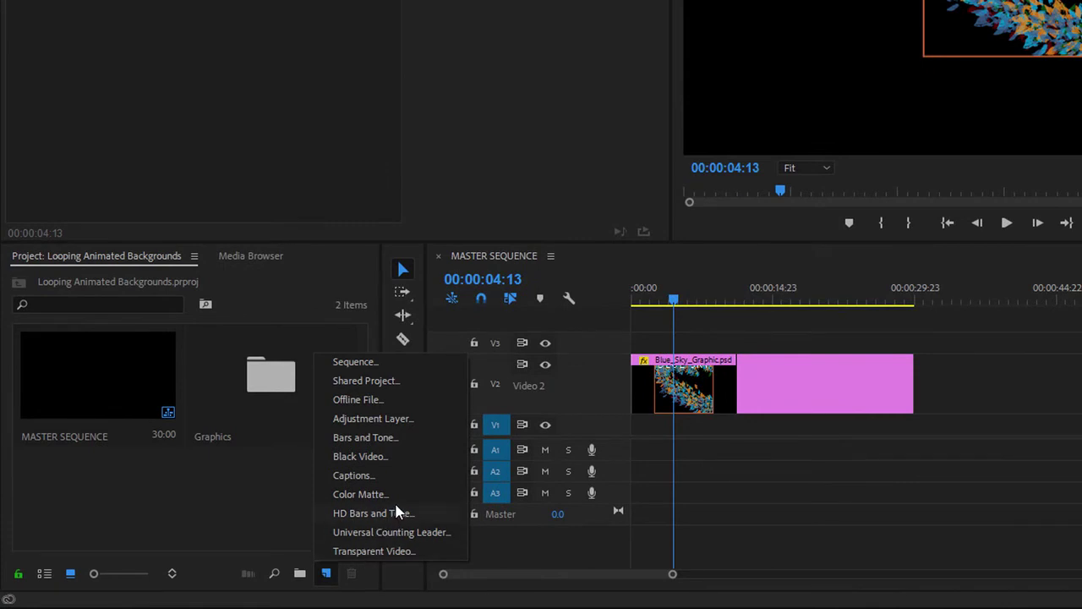
{"action": "left_click", "coordinate": [394, 495]}
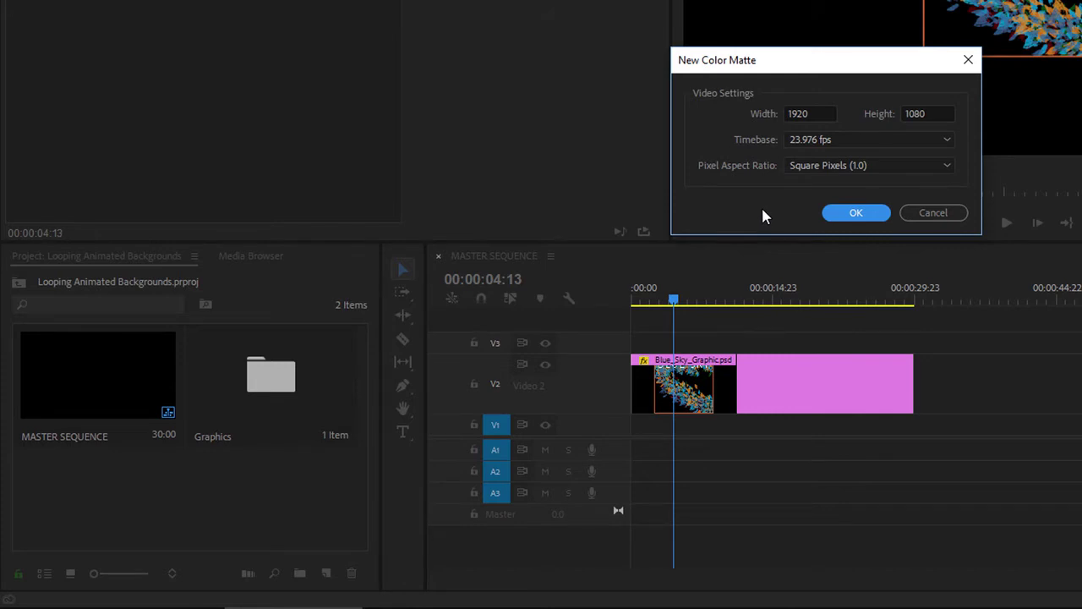
{"action": "left_click", "coordinate": [863, 212]}
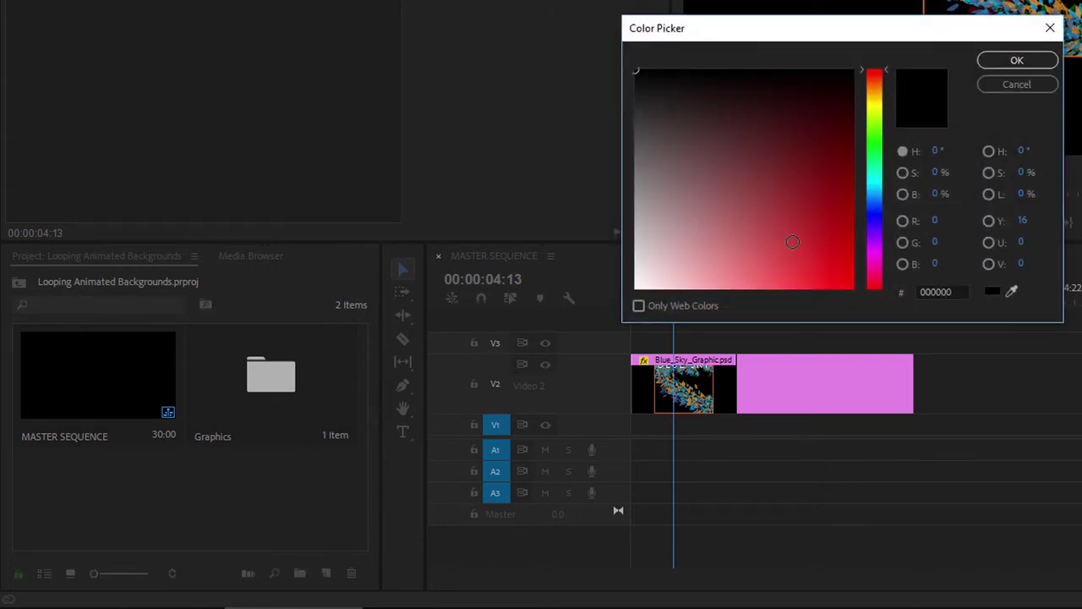
{"action": "left_click", "coordinate": [1016, 62]}
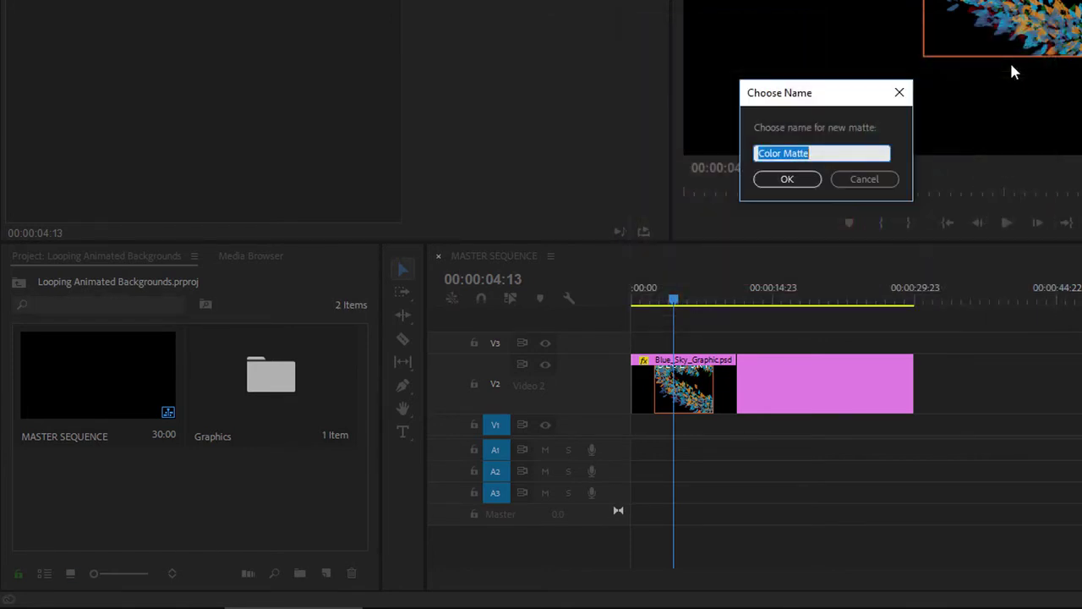
{"action": "type", "text": "Background"}
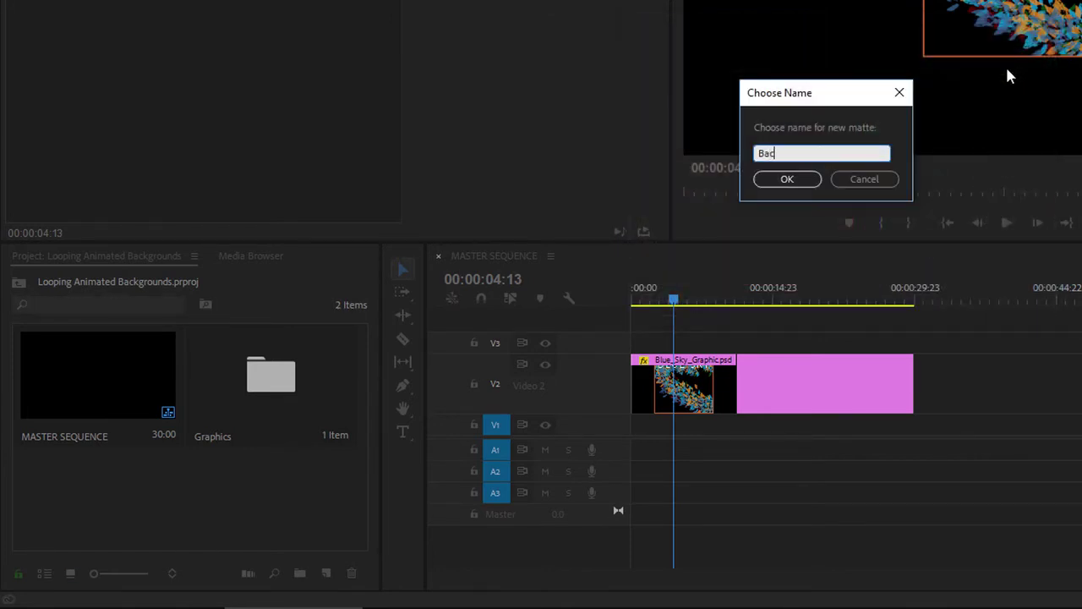
{"action": "left_click", "coordinate": [787, 180]}
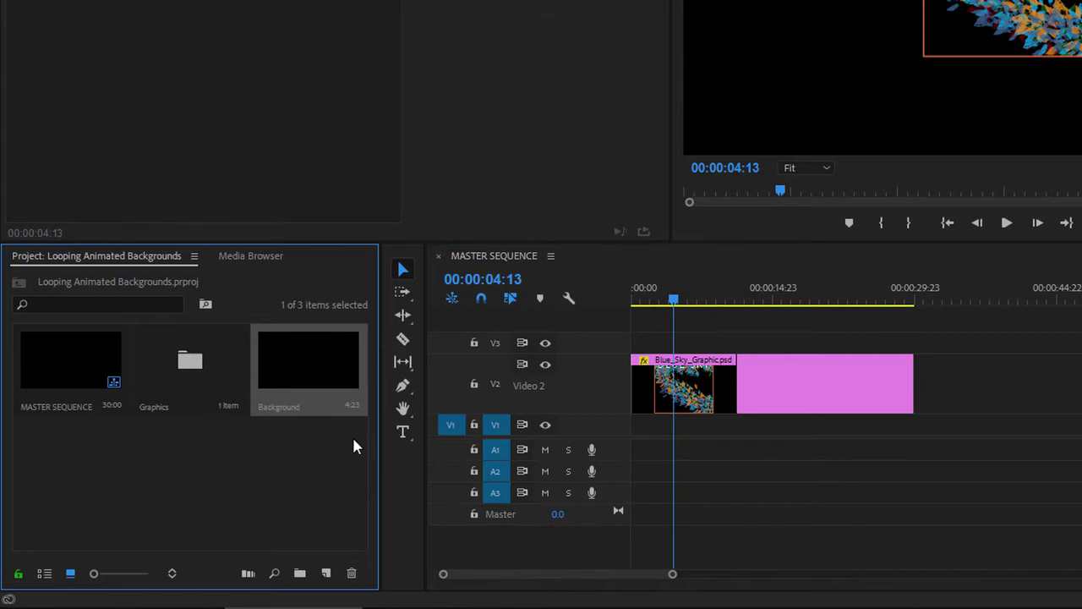
- Place the Background matte on track V1 at the sequence start and scrub the playhead to 00:00:02:09
{"action": "left_click_drag", "start_coordinate": [305, 370], "coordinate": [623, 443]}
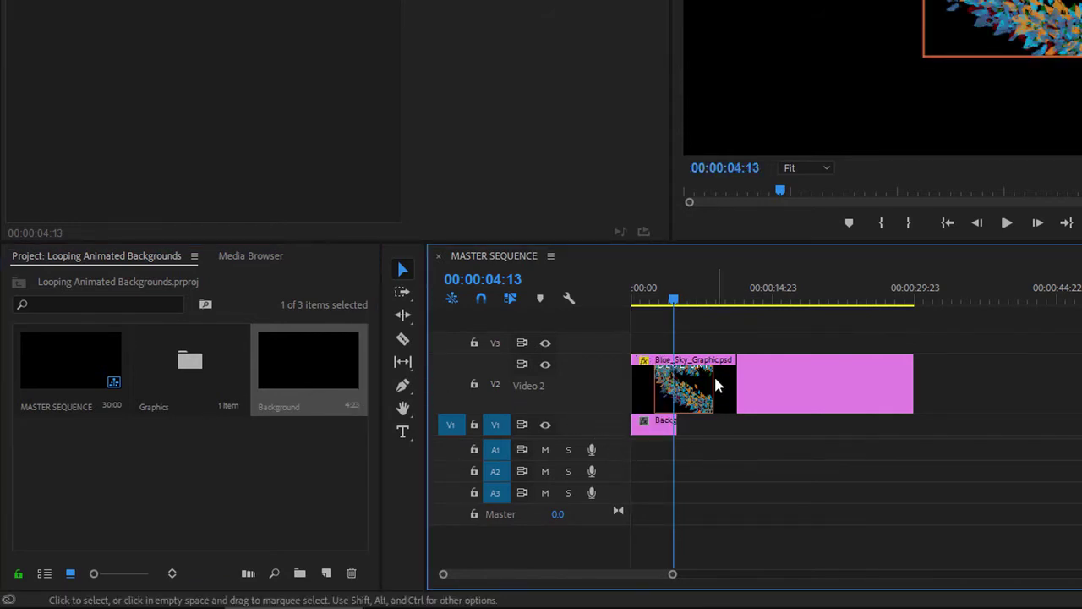
{"action": "left_click_drag", "start_coordinate": [673, 300], "coordinate": [706, 303]}
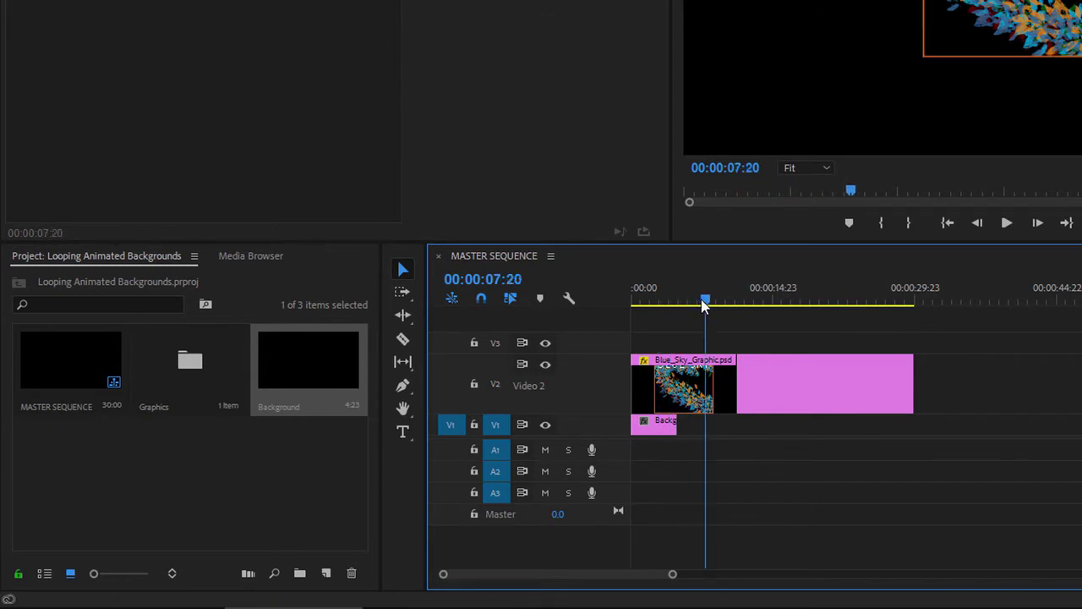
{"action": "left_click", "coordinate": [654, 301]}
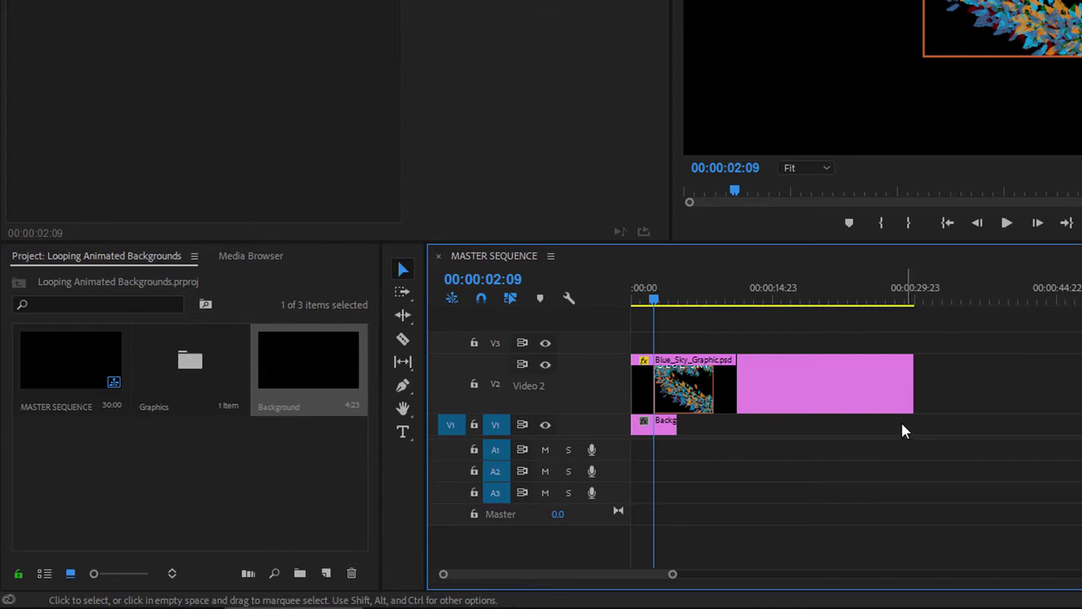
- Set the Background clip's duration in the sequence to 00:00:10:00
{"action": "right_click", "coordinate": [665, 429]}
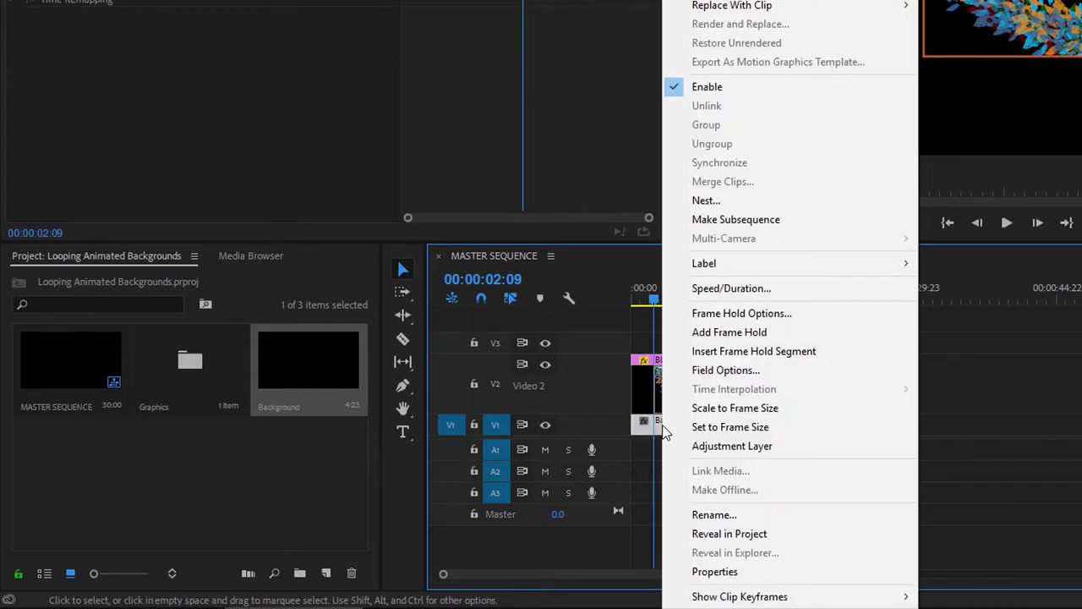
{"action": "left_click", "coordinate": [816, 292]}
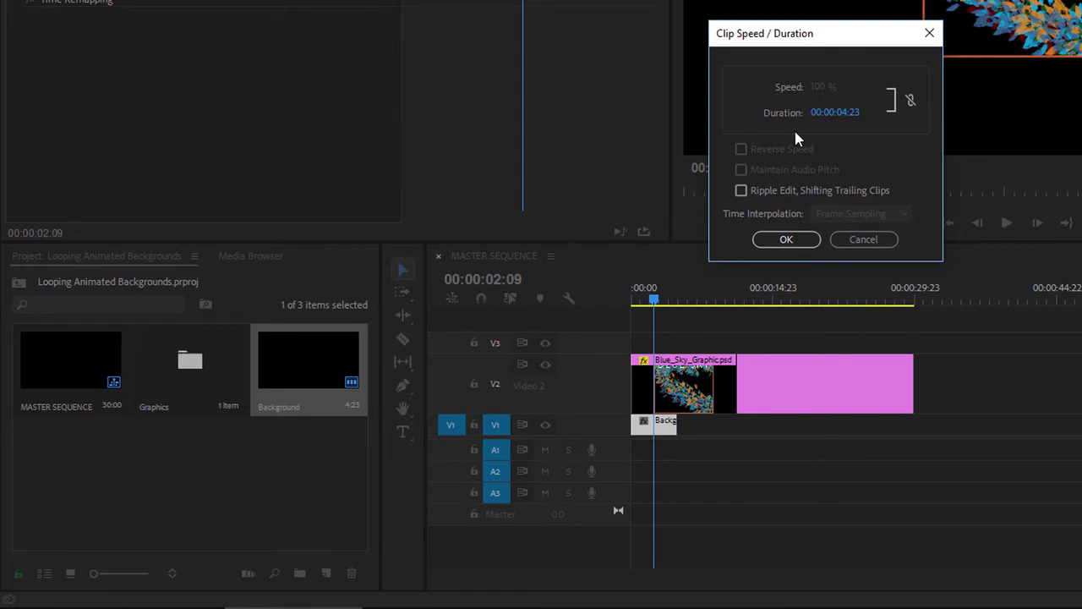
{"action": "left_click", "coordinate": [837, 112]}
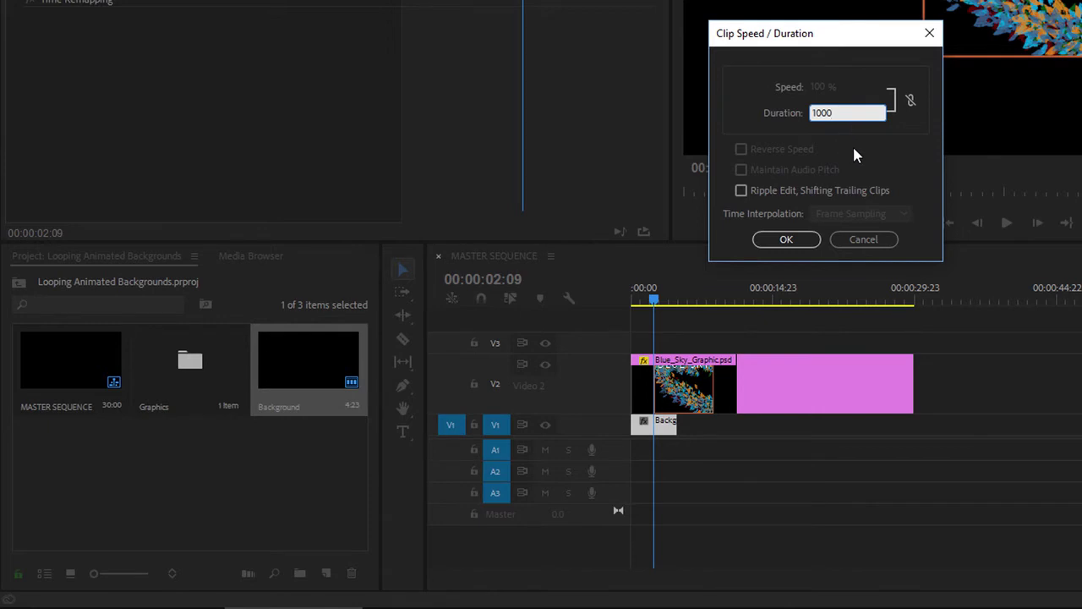
{"action": "left_click", "coordinate": [899, 156]}
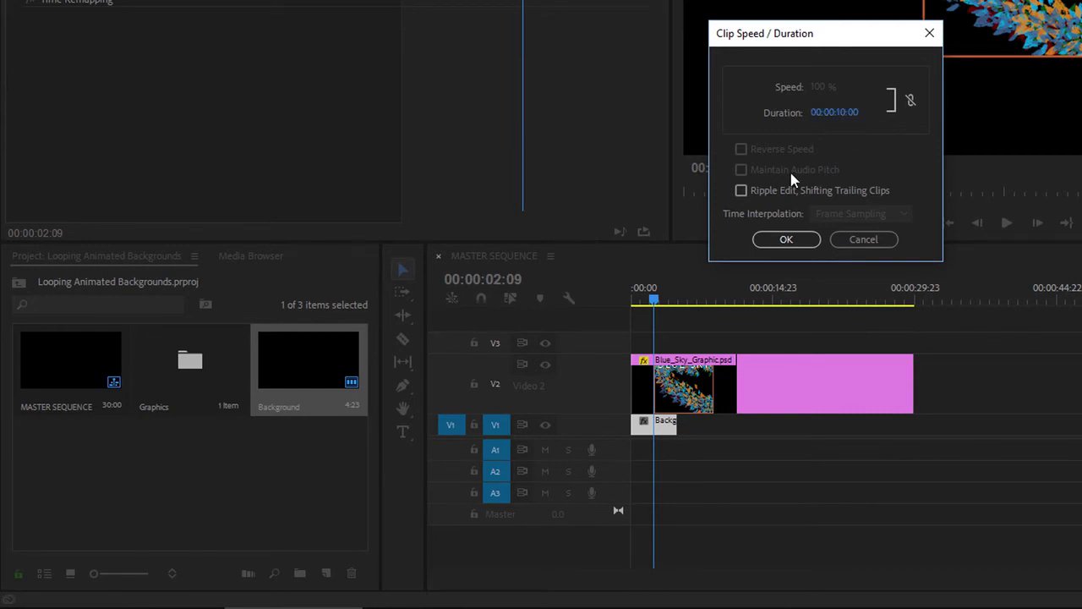
{"action": "left_click", "coordinate": [791, 238]}
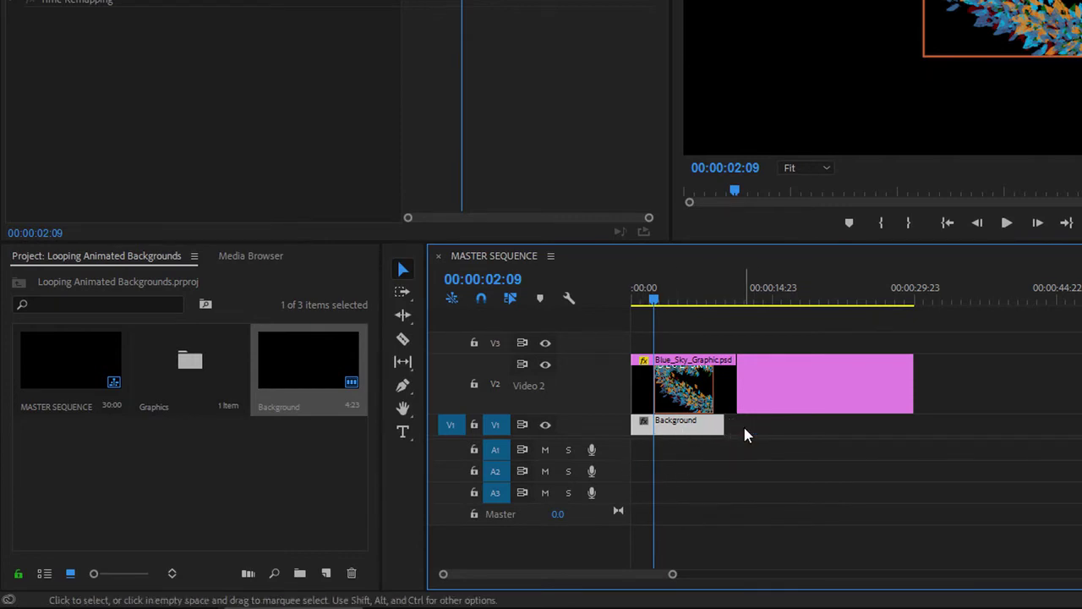
- Hide the Video 2 track's output, make the Video 1 track taller, and return the playhead to the sequence start
{"action": "left_click", "coordinate": [545, 366]}
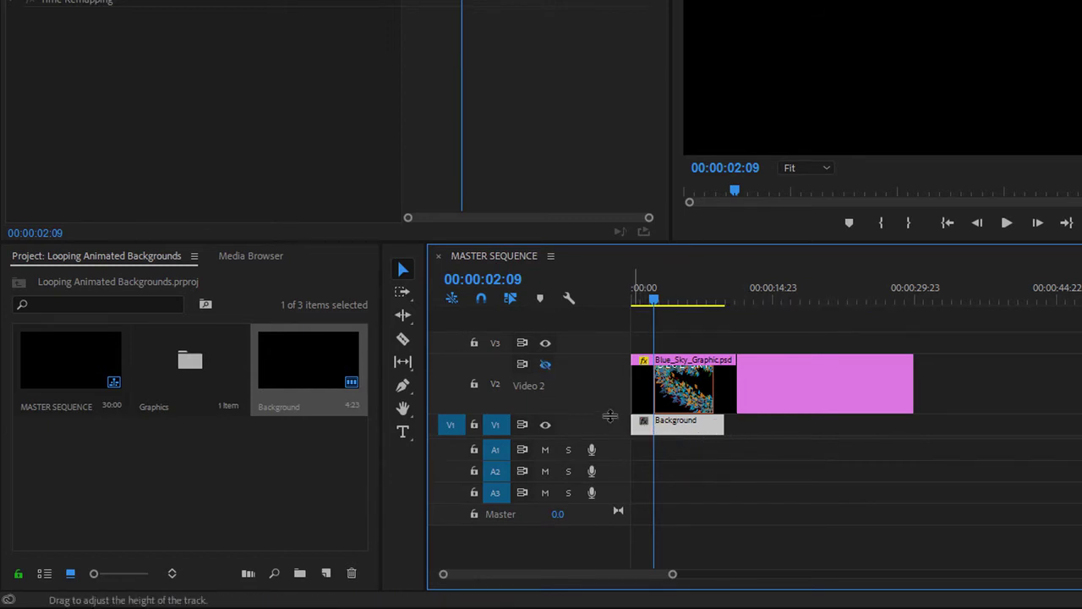
{"action": "left_click_drag", "start_coordinate": [610, 416], "coordinate": [609, 383]}
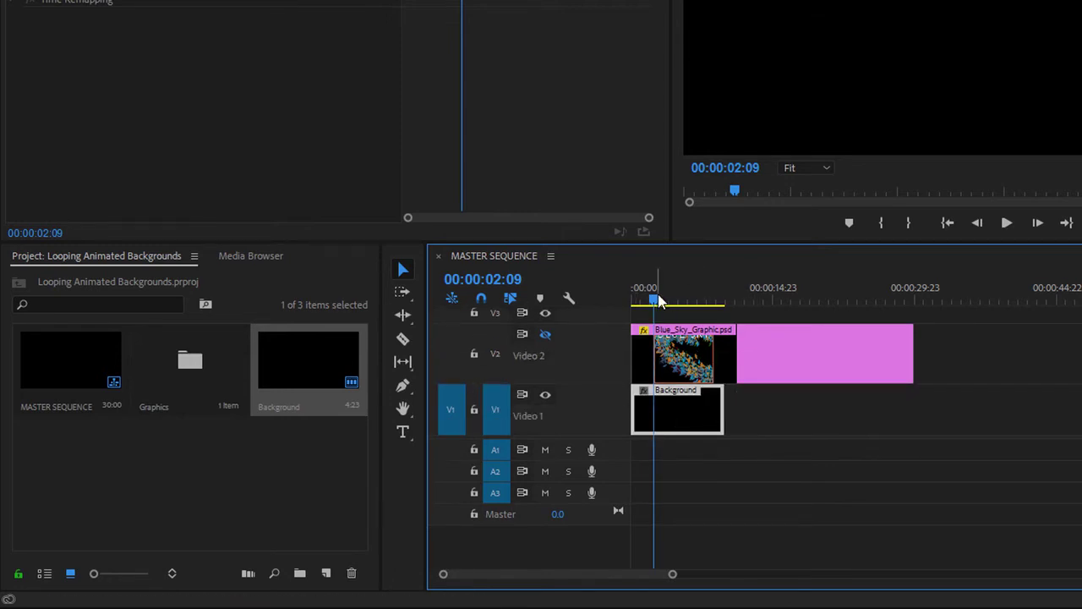
{"action": "left_click_drag", "start_coordinate": [655, 297], "coordinate": [610, 298]}
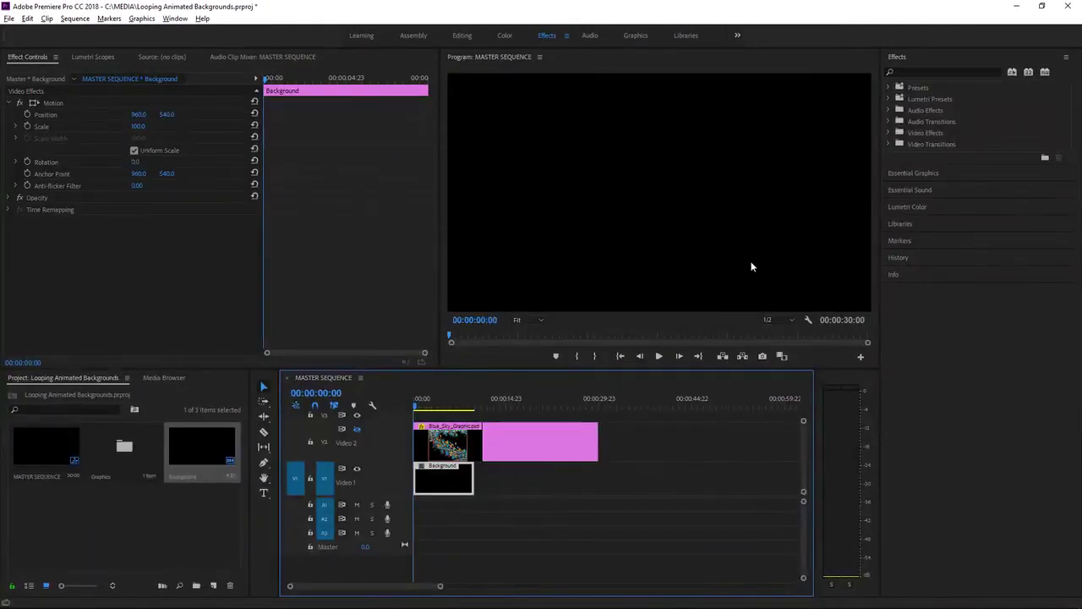
- Find the Cell Pattern video effect and apply it to the Background clip
{"action": "left_click", "coordinate": [921, 72]}
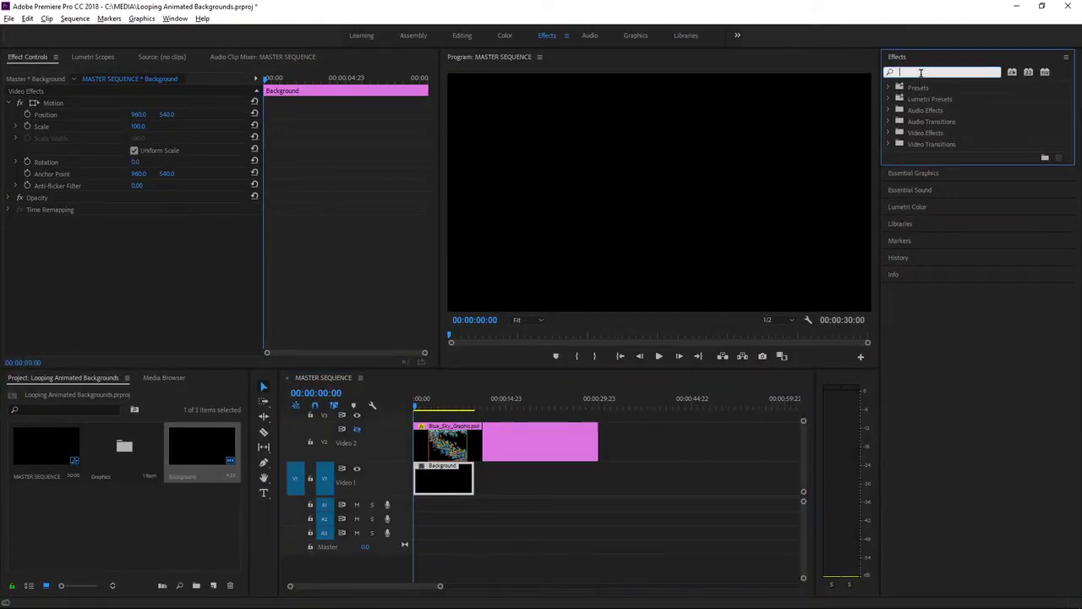
{"action": "type", "text": "cell"}
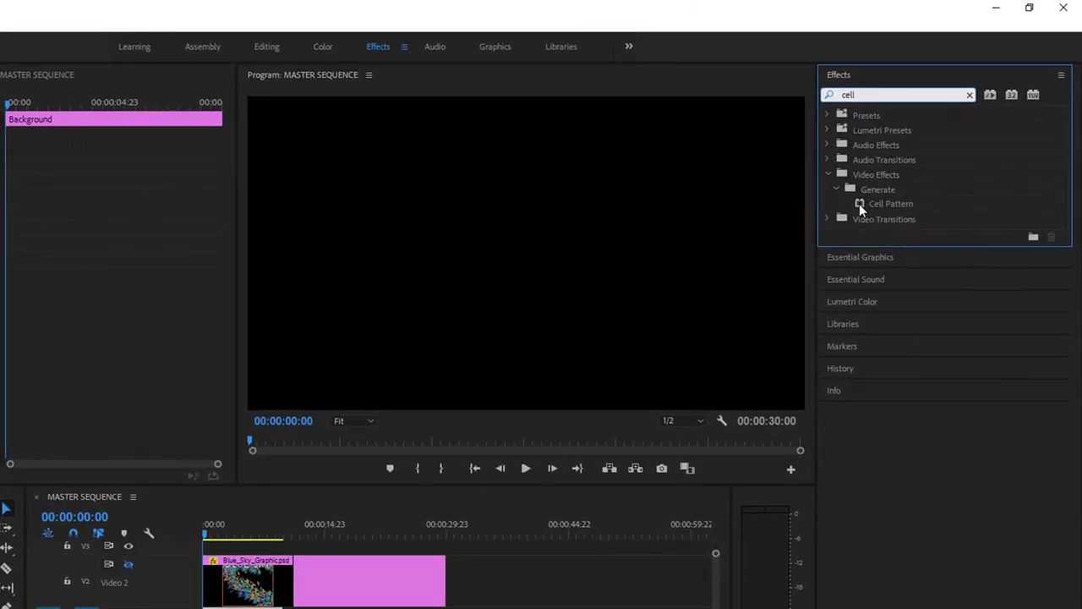
{"action": "left_click_drag", "start_coordinate": [860, 205], "coordinate": [384, 530]}
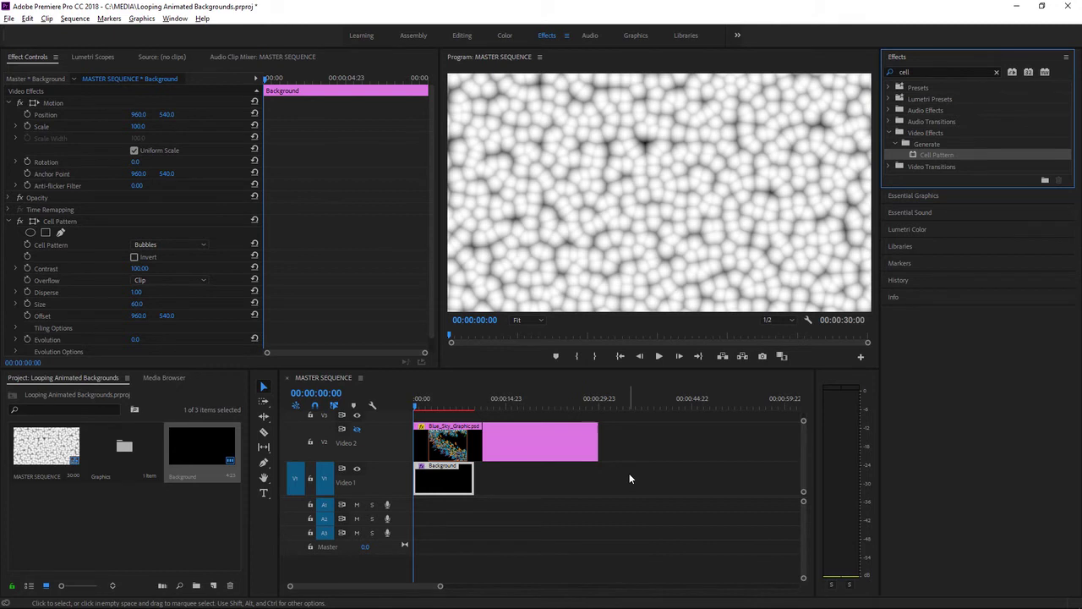
- Preview the Cell Pattern's playback from the sequence start and try a Contrast of 360 before resetting that parameter
{"action": "left_click", "coordinate": [660, 357]}
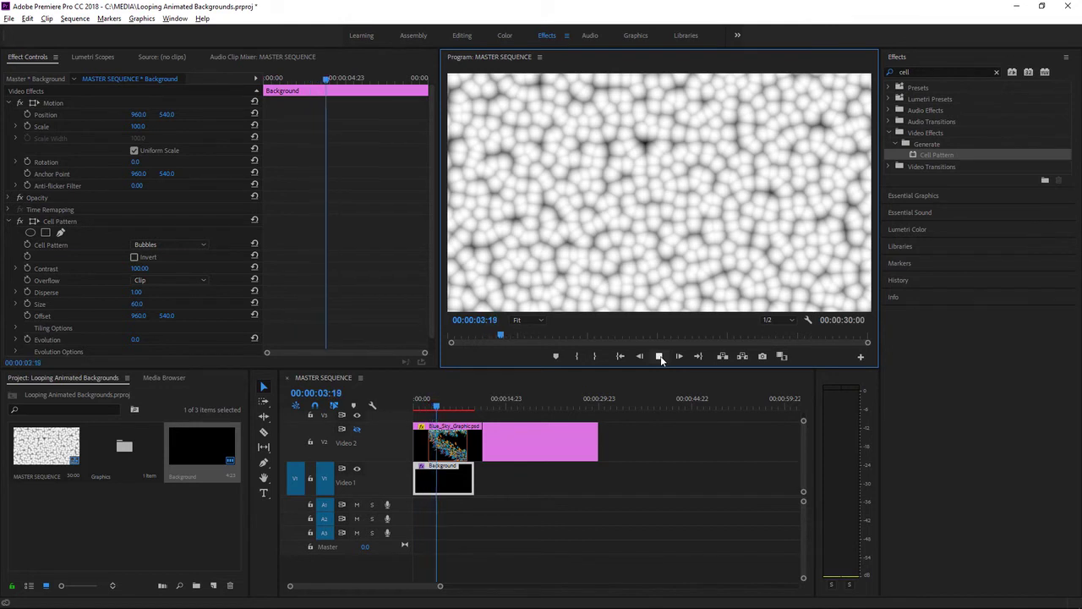
{"action": "left_click", "coordinate": [660, 356]}
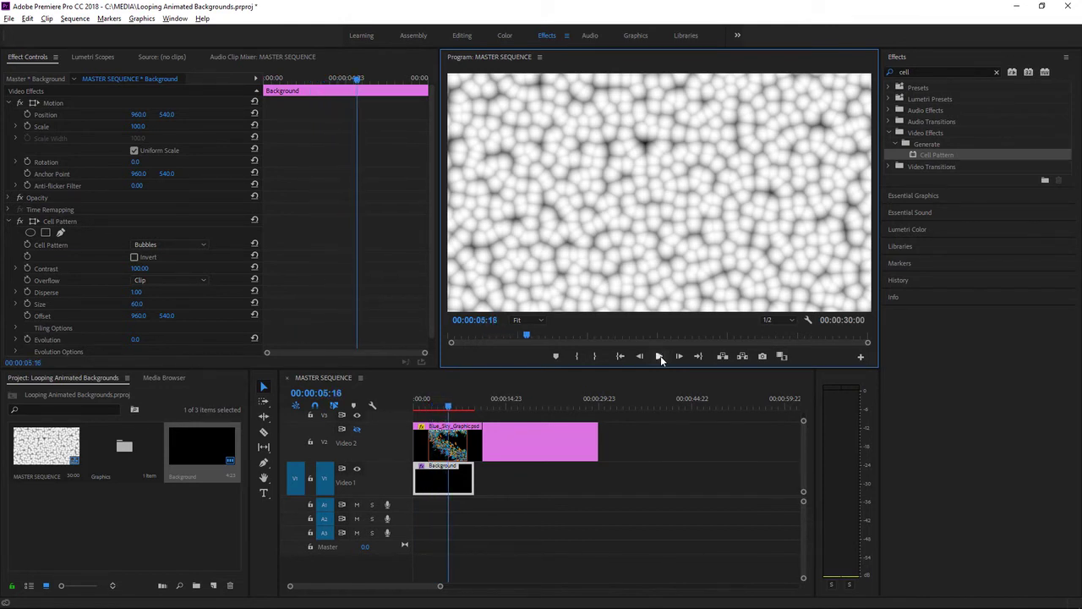
{"action": "left_click_drag", "start_coordinate": [448, 406], "coordinate": [397, 411]}
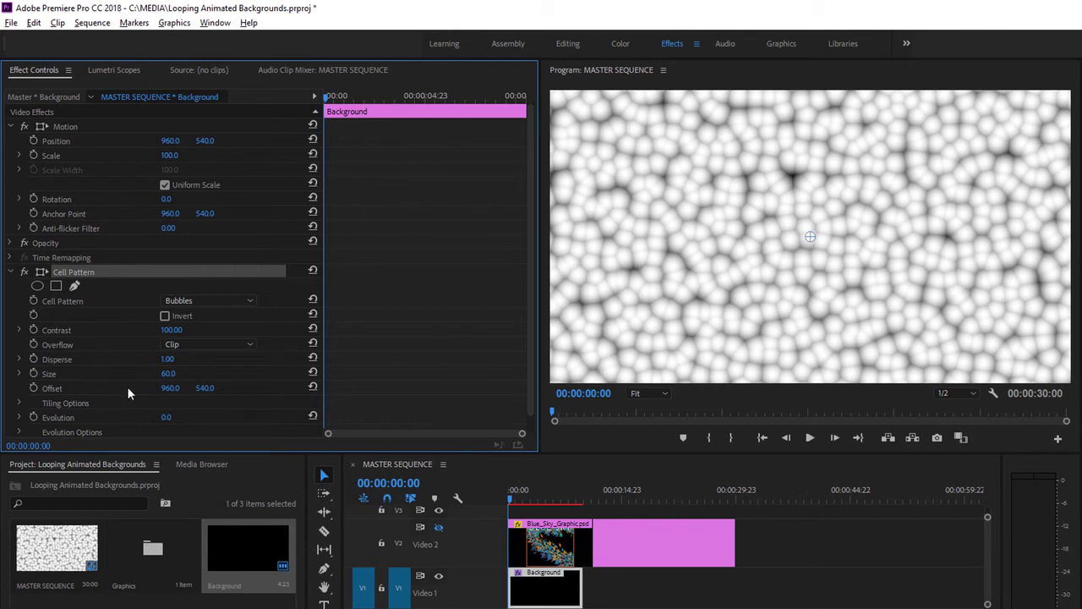
{"action": "left_click_drag", "start_coordinate": [173, 333], "coordinate": [317, 333]}
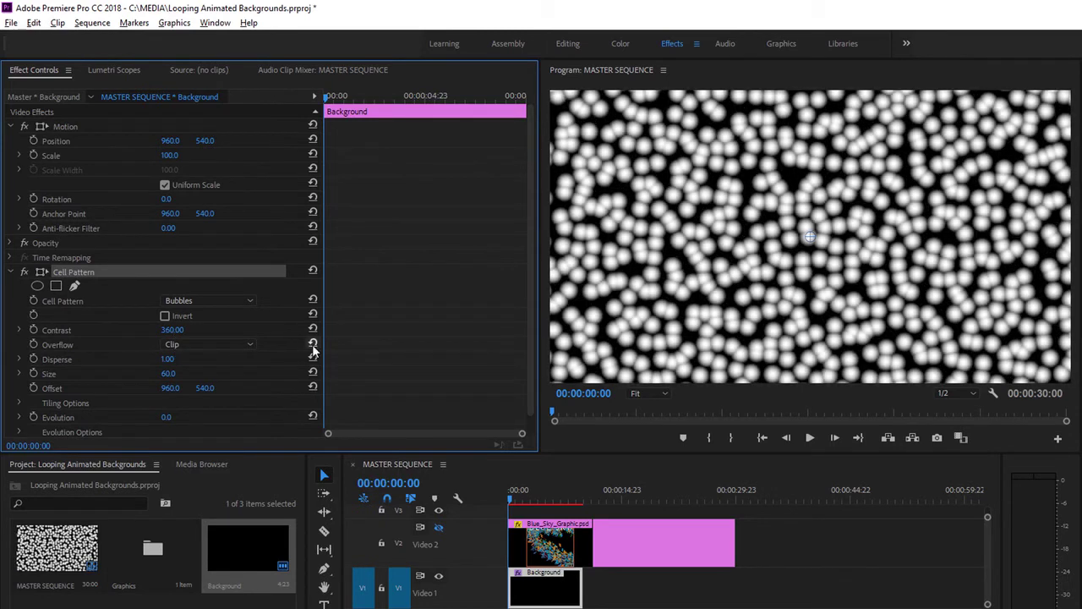
{"action": "left_click", "coordinate": [313, 327]}
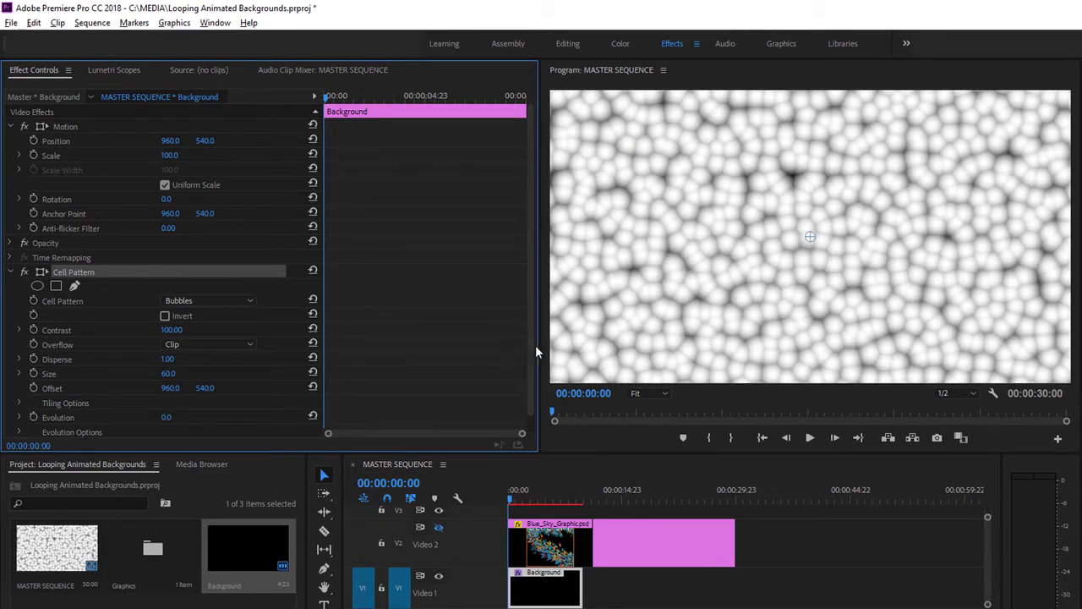
- Animate the Cell Pattern's Evolution from 0 at the Background clip's start to 6 revolutions at 00:00:10:00
{"action": "left_click", "coordinate": [31, 416]}
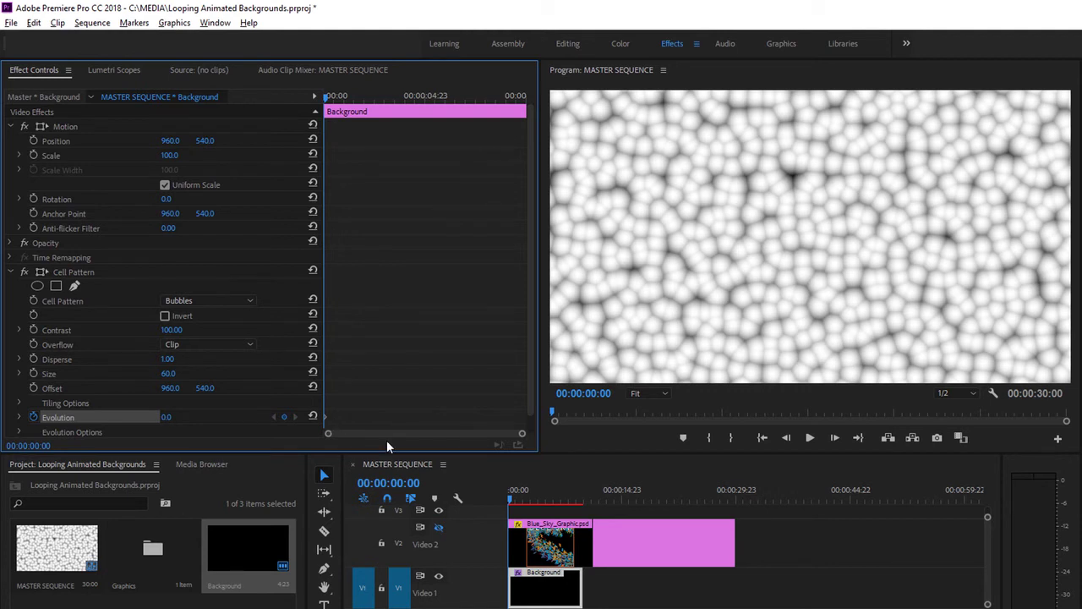
{"action": "left_click", "coordinate": [395, 464]}
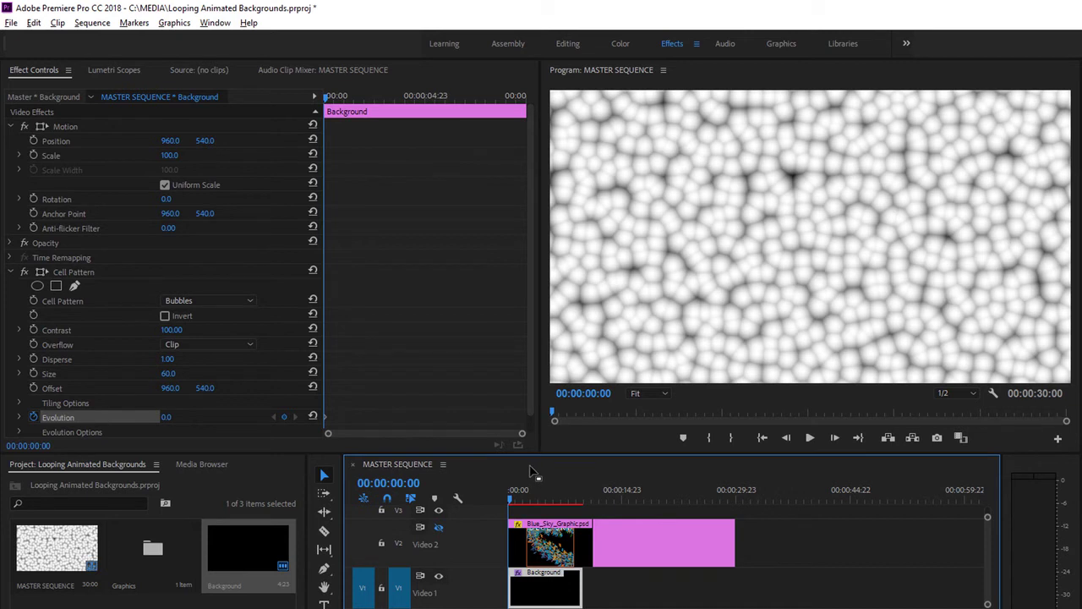
{"action": "key", "text": "Down"}
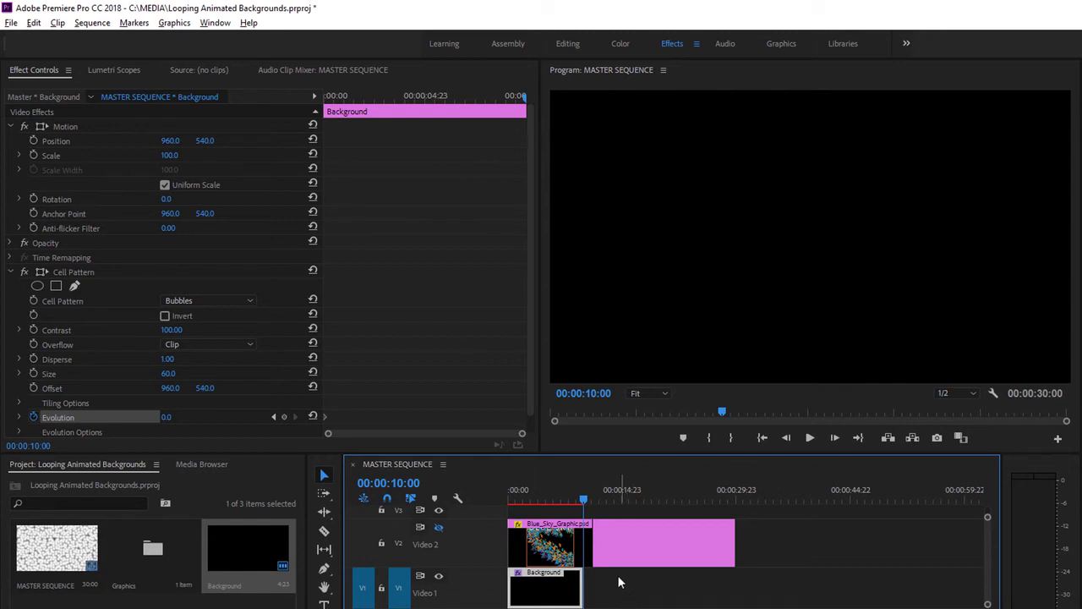
{"action": "left_click_drag", "start_coordinate": [531, 384], "coordinate": [530, 414]}
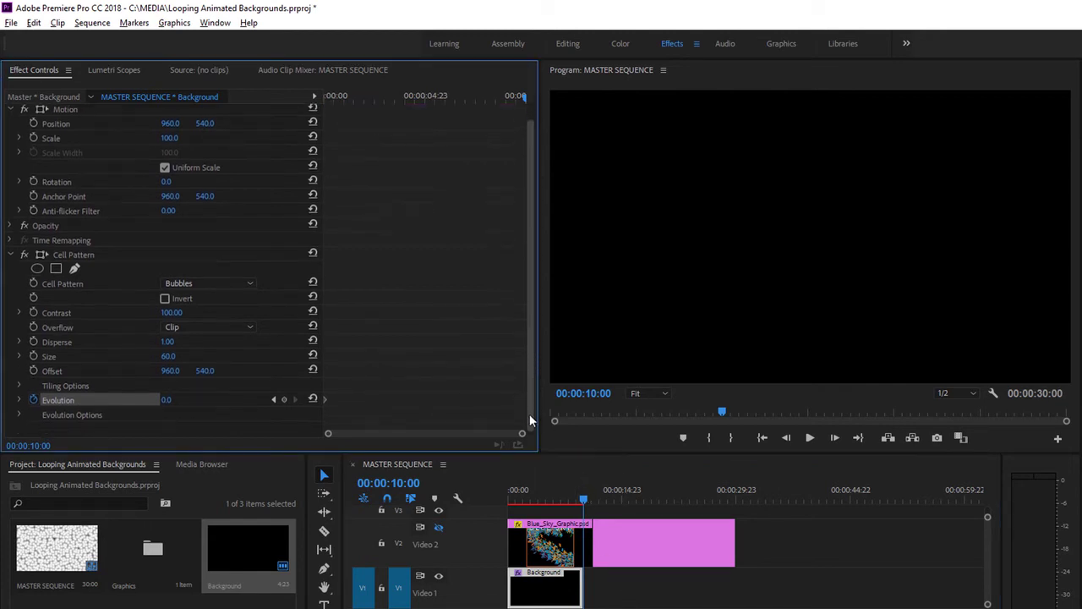
{"action": "left_click", "coordinate": [18, 414]}
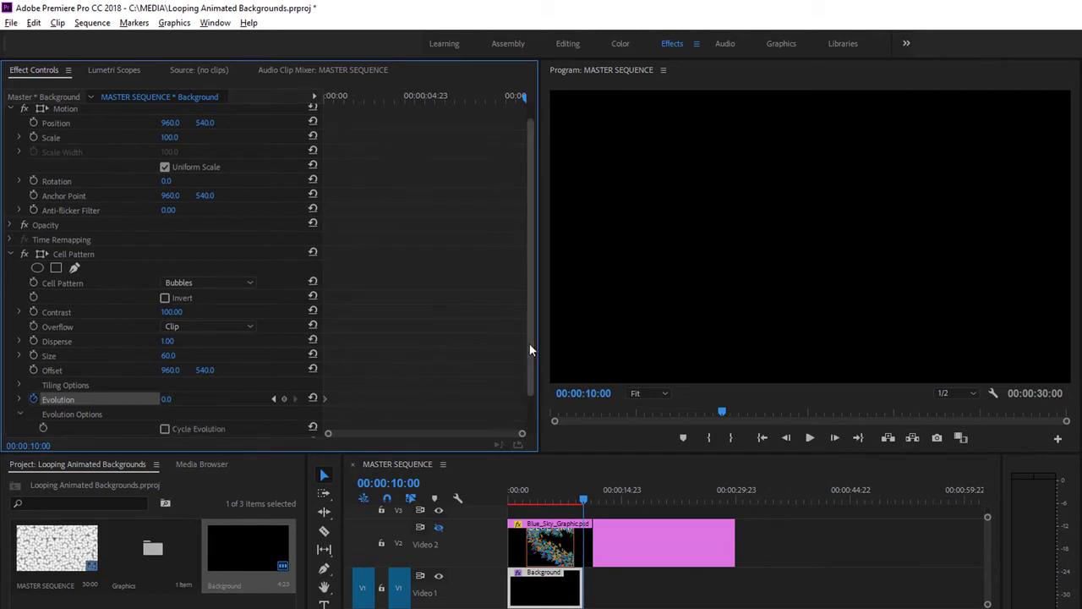
{"action": "left_click_drag", "start_coordinate": [529, 344], "coordinate": [531, 385]}
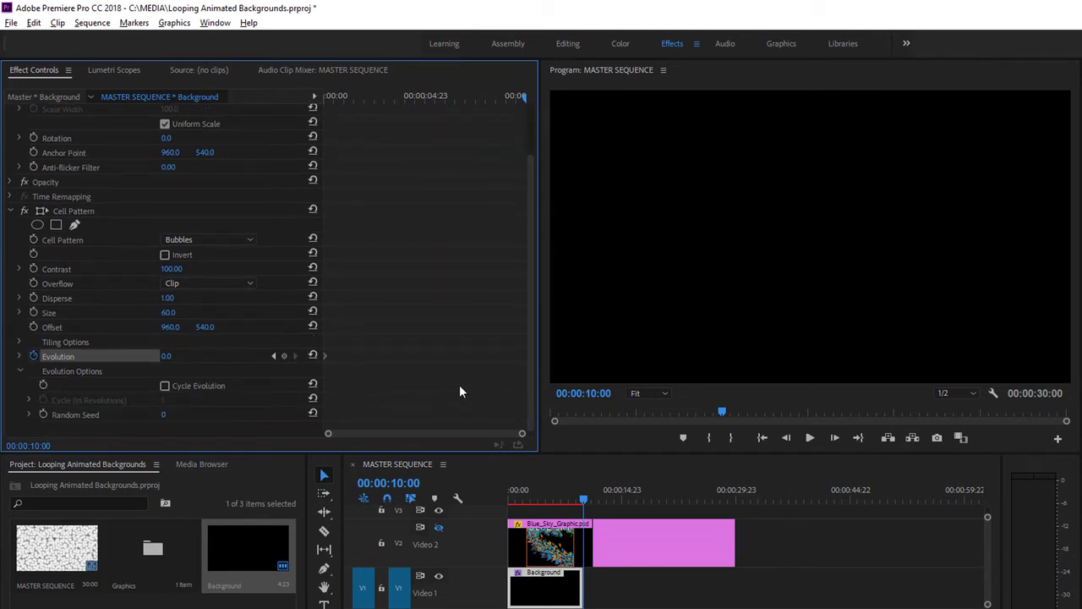
{"action": "left_click", "coordinate": [167, 356]}
{"action": "type", "text": "6x"}
{"action": "key", "text": "Return"}
- Enable Cycle Evolution for the Cell Pattern with a cycle of 2 revolutions and return the playhead to the sequence start
{"action": "left_click", "coordinate": [165, 387]}
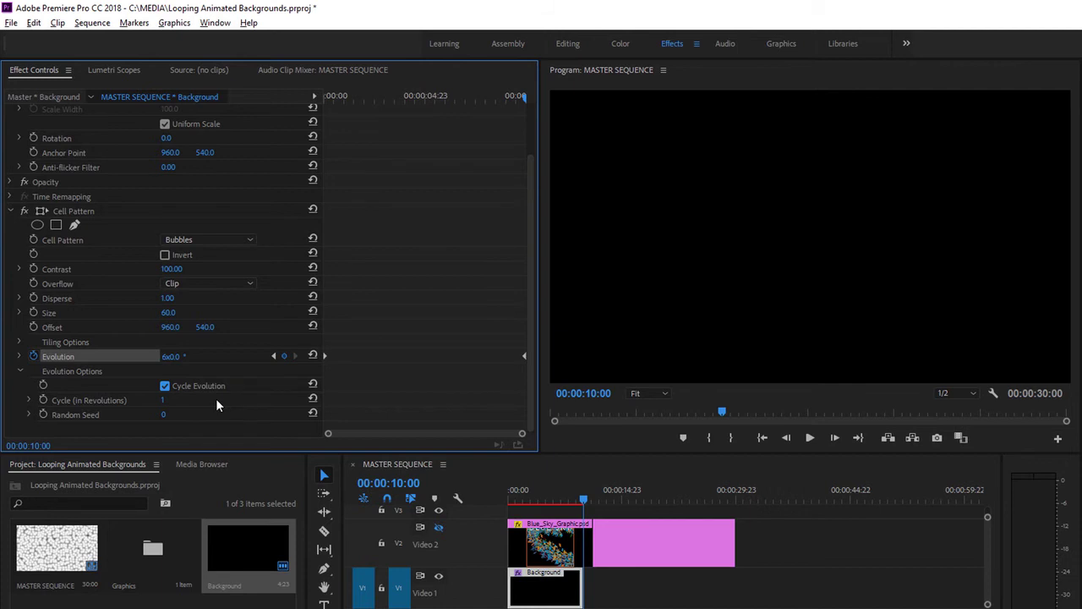
{"action": "left_click", "coordinate": [163, 400]}
{"action": "type", "text": "2"}
{"action": "left_click", "coordinate": [240, 426]}
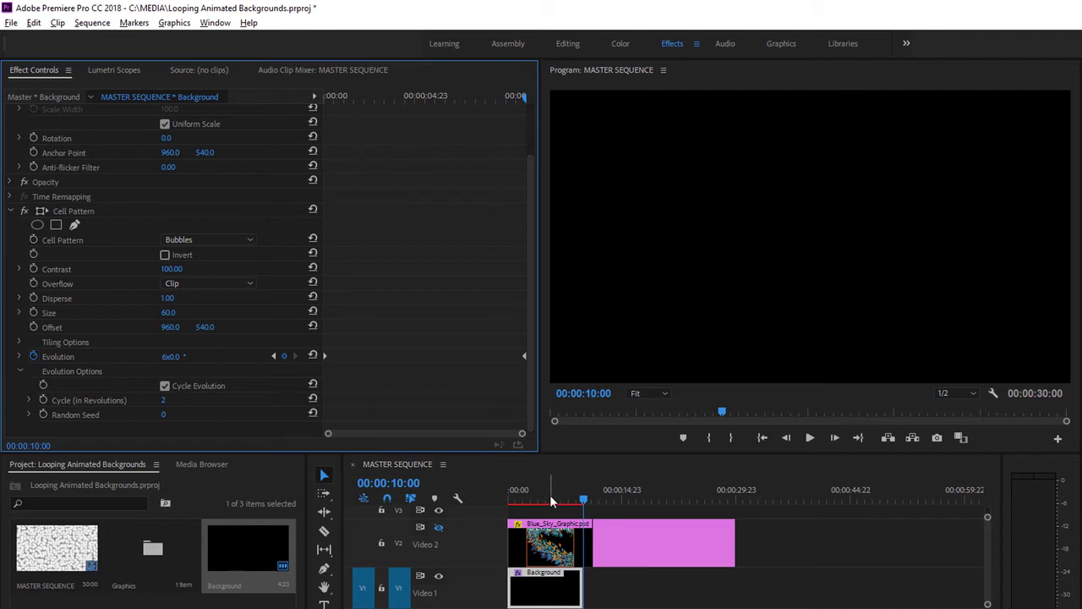
{"action": "left_click_drag", "start_coordinate": [551, 498], "coordinate": [500, 498]}
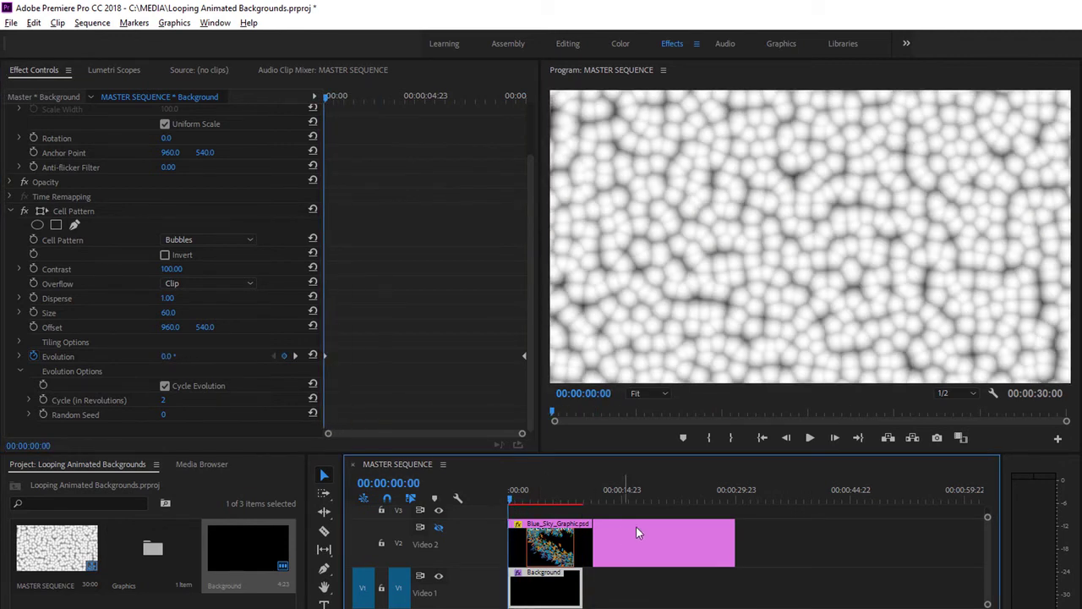
- Preview the cycling Cell Pattern, duplicate the Background clip twice end to end on Video 1, and return the playhead to the sequence start
{"action": "left_click", "coordinate": [809, 437]}
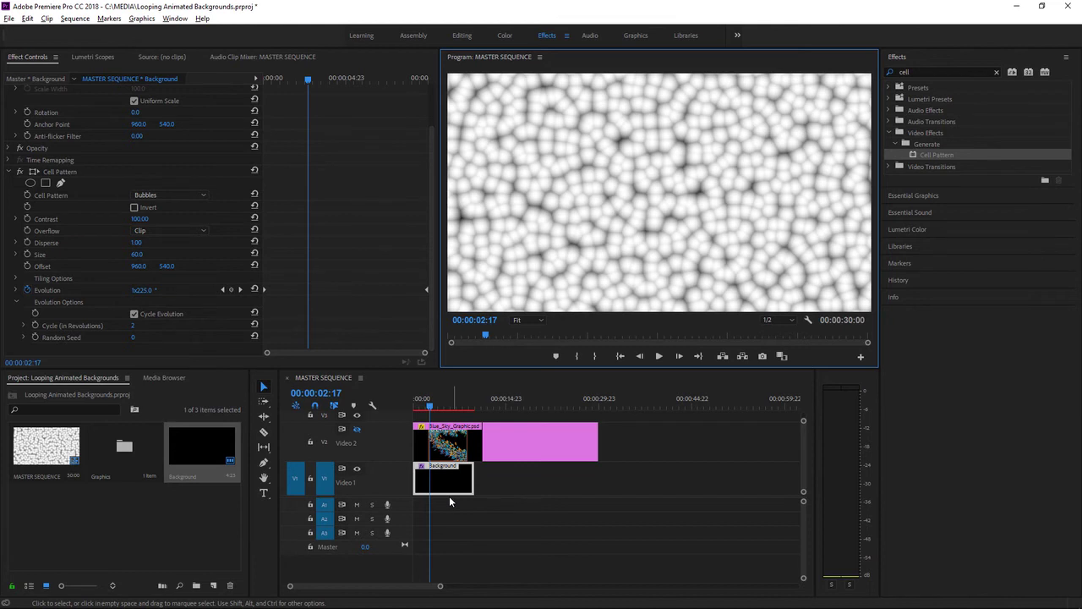
{"action": "left_click_drag", "start_coordinate": [445, 483], "coordinate": [507, 485]}
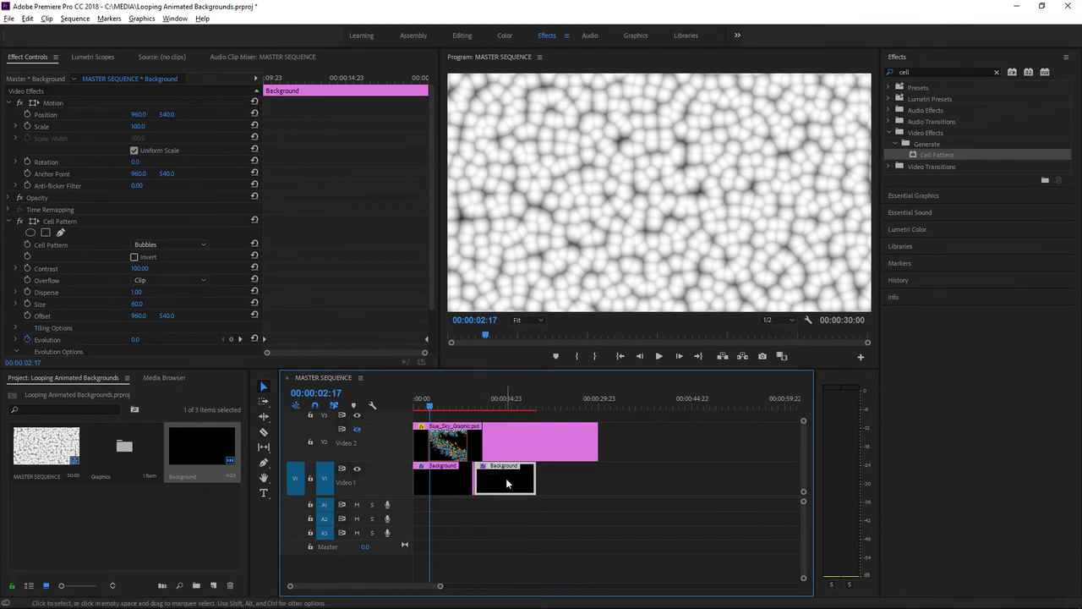
{"action": "left_click_drag", "start_coordinate": [509, 483], "coordinate": [559, 482]}
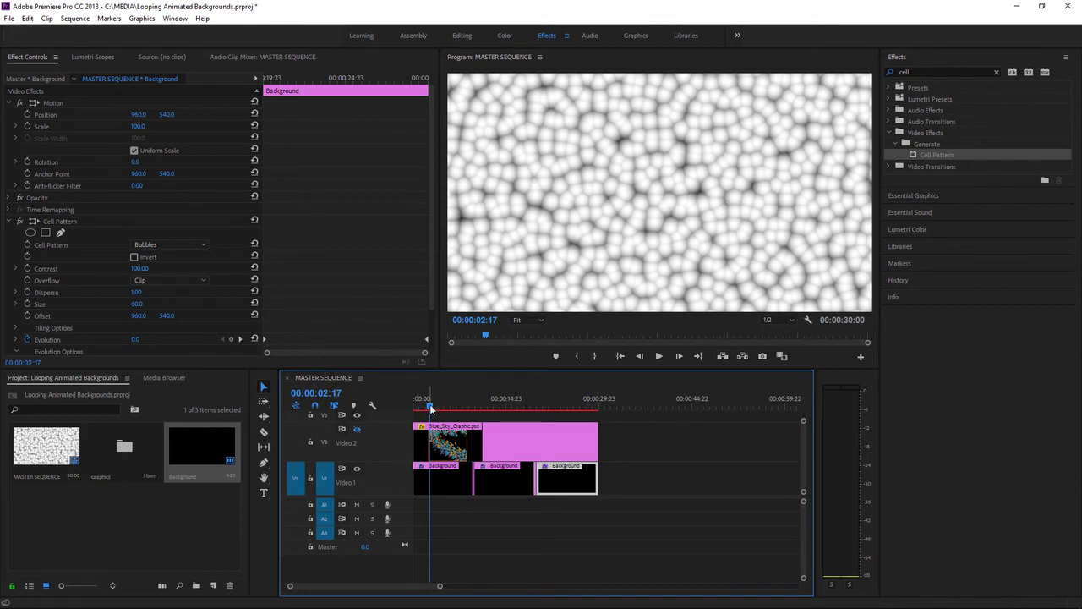
{"action": "left_click_drag", "start_coordinate": [431, 408], "coordinate": [400, 408]}
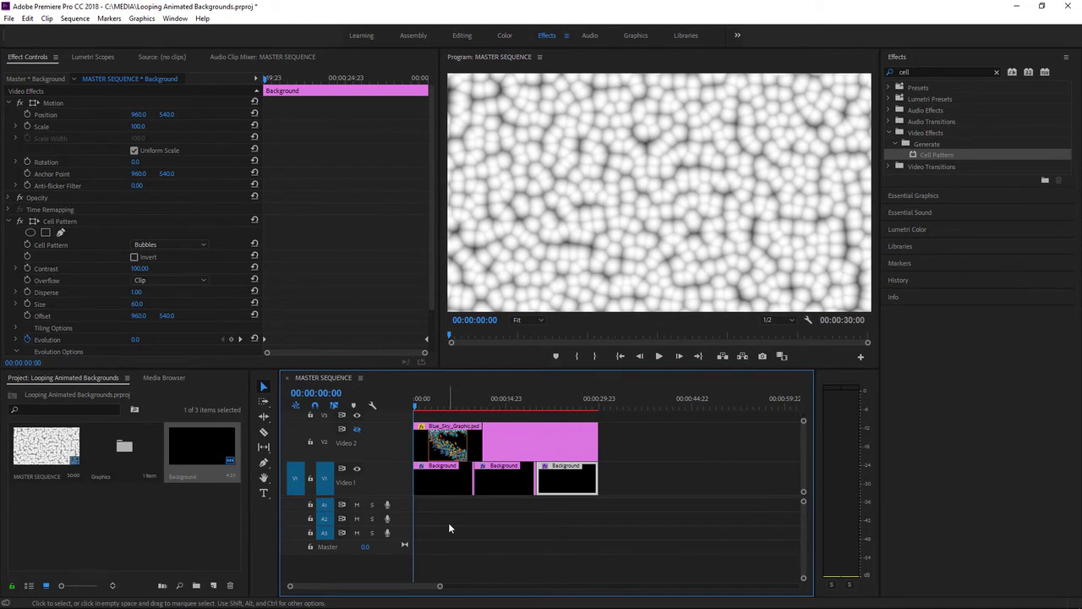
- Switch to the Color workspace with its saved layout and set the first Background clip's Lumetri Temperature to -77.3
{"action": "left_click", "coordinate": [440, 481]}
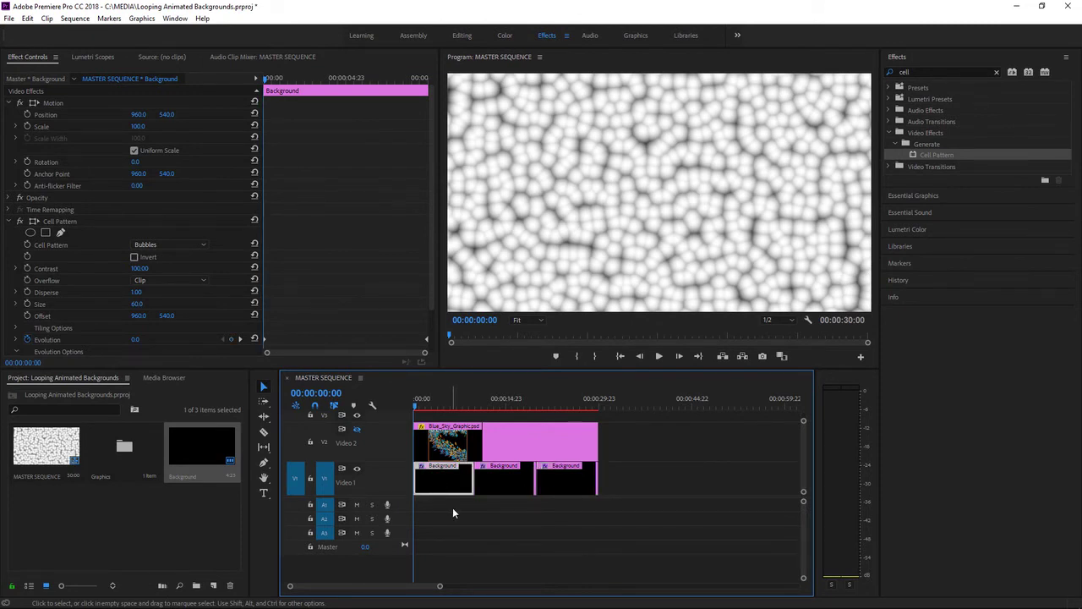
{"action": "left_click", "coordinate": [507, 35]}
{"action": "left_click", "coordinate": [522, 35]}
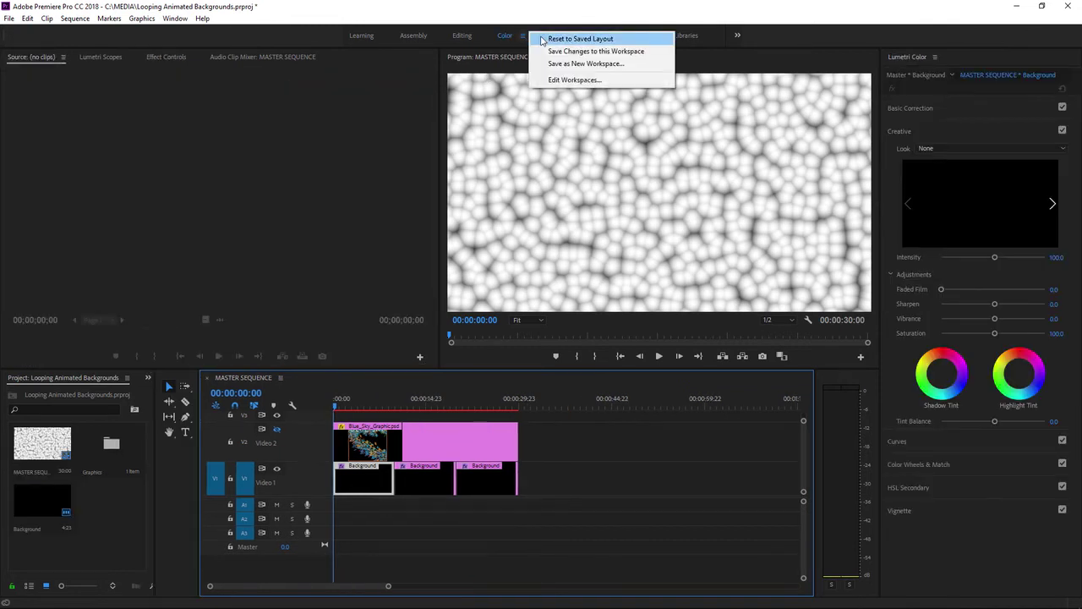
{"action": "left_click", "coordinate": [580, 39]}
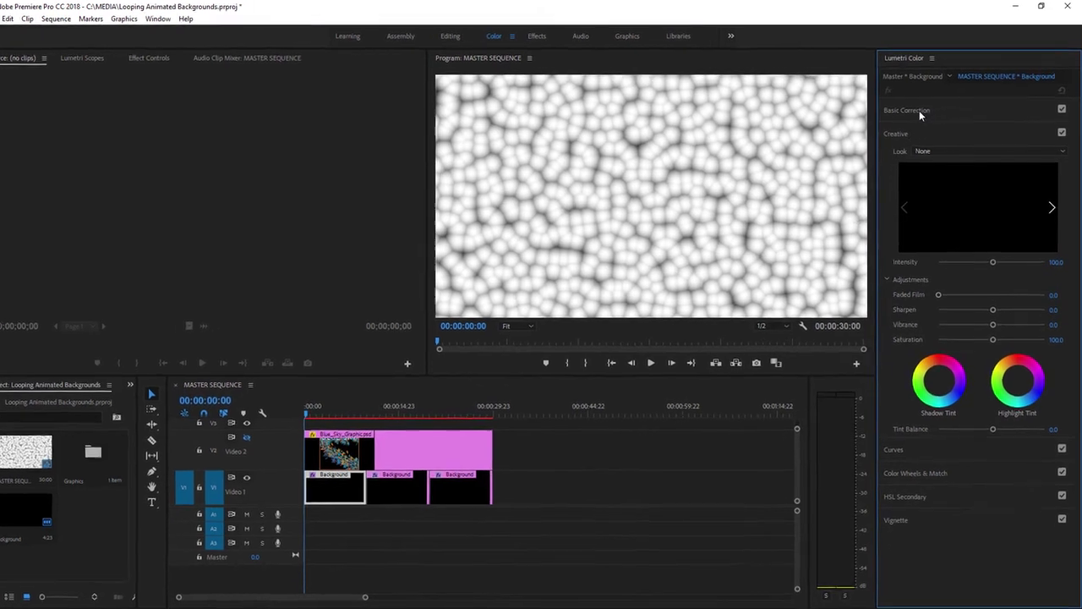
{"action": "left_click", "coordinate": [910, 109]}
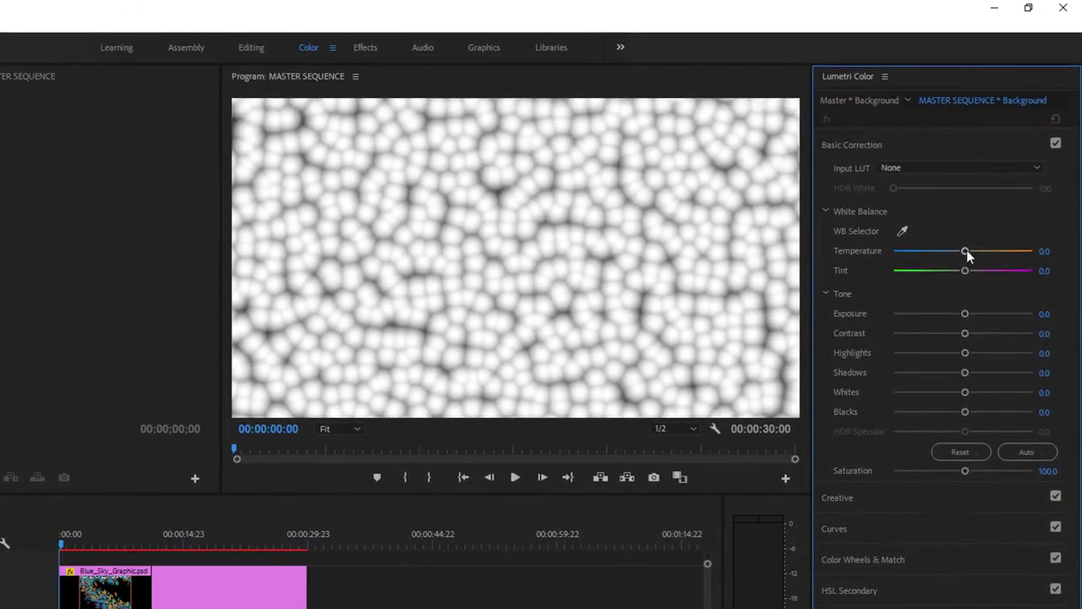
{"action": "left_click_drag", "start_coordinate": [965, 250], "coordinate": [908, 253]}
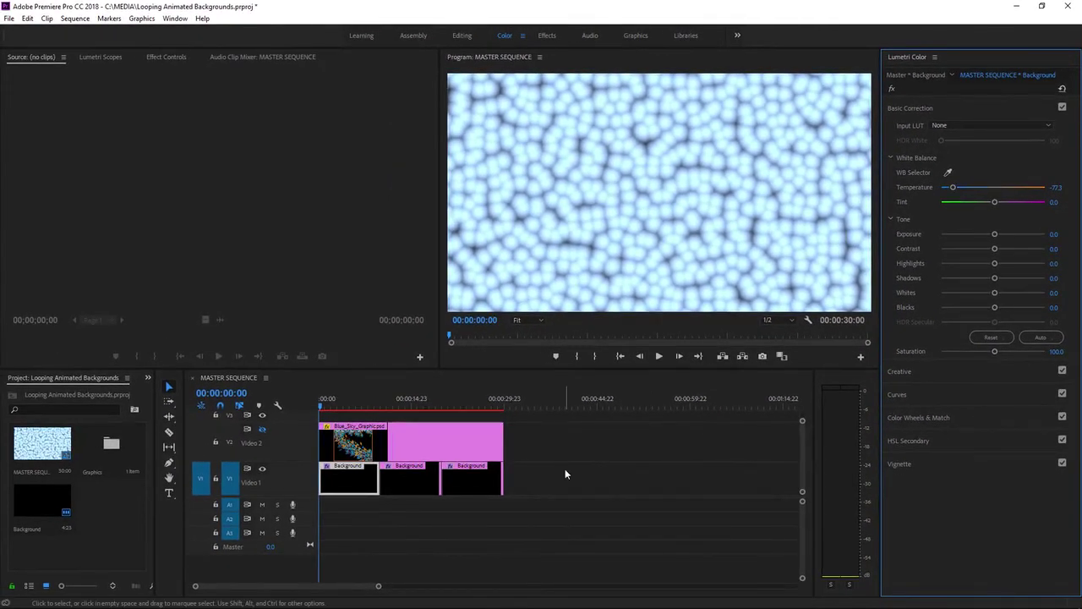
- Enable keyframing for the Lumetri Color Temperature at the start of the first Background clip
{"action": "left_click", "coordinate": [167, 56]}
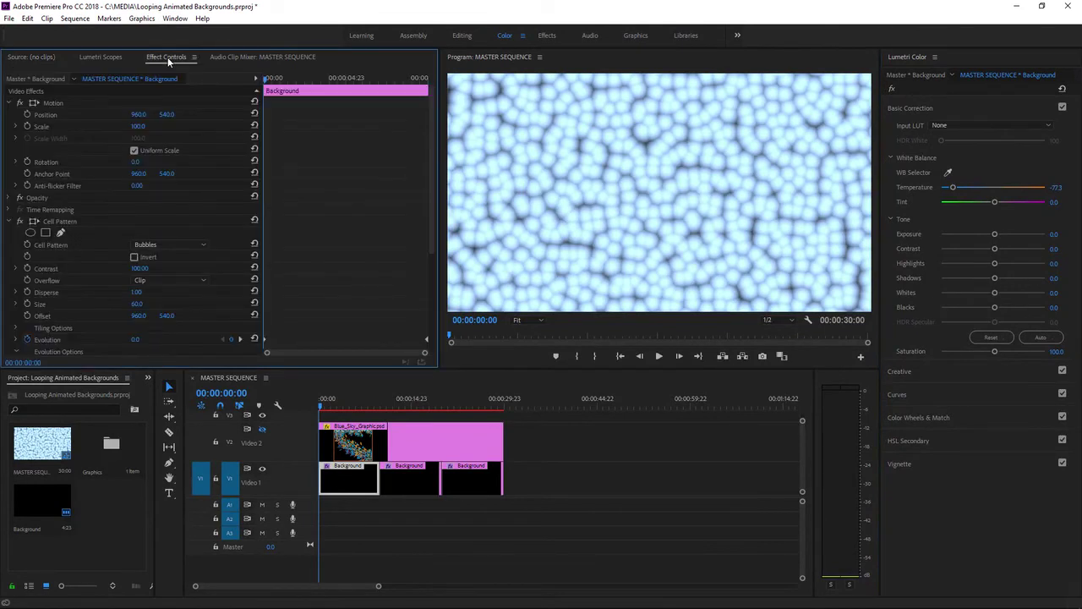
{"action": "left_click", "coordinate": [339, 483]}
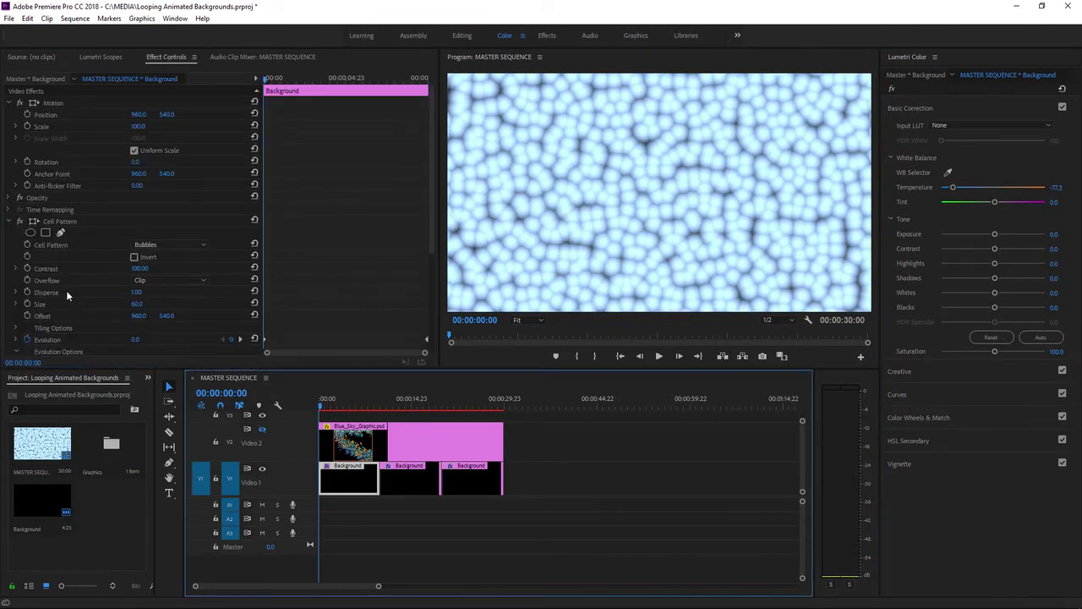
{"action": "left_click", "coordinate": [7, 220]}
{"action": "left_click", "coordinate": [9, 222]}
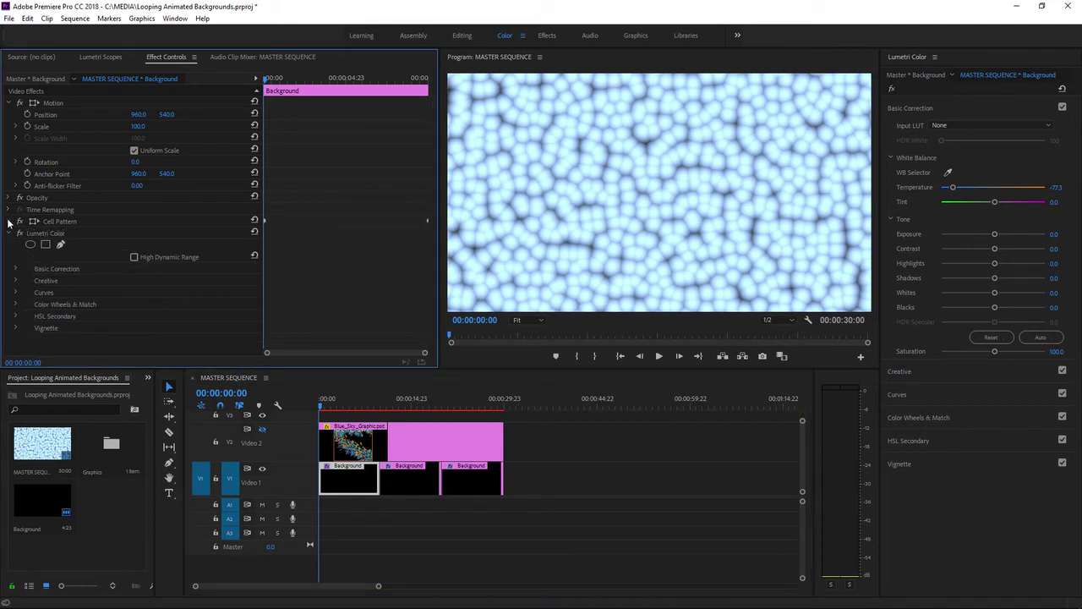
{"action": "left_click", "coordinate": [14, 269]}
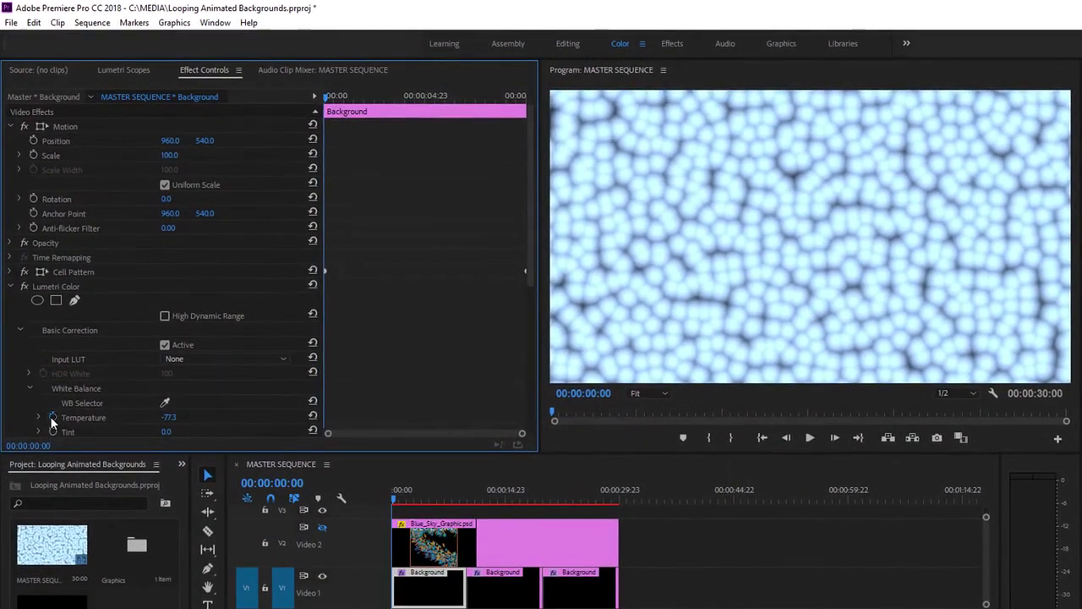
{"action": "left_click", "coordinate": [51, 415]}
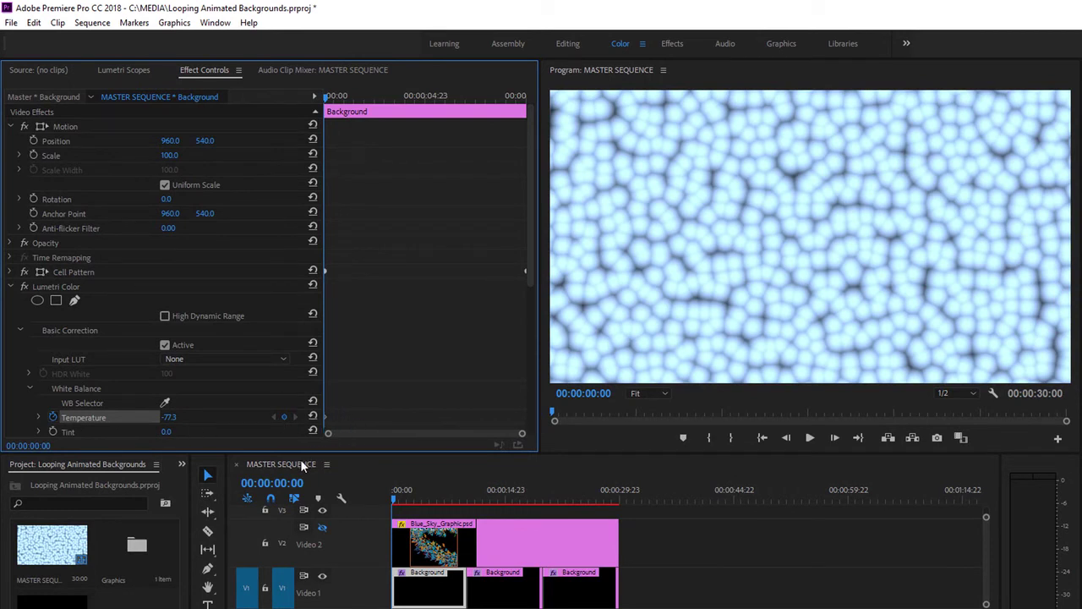
- Add a matching Temperature keyframe at 00:00:10:00 on the first Background clip
{"action": "left_click", "coordinate": [382, 472]}
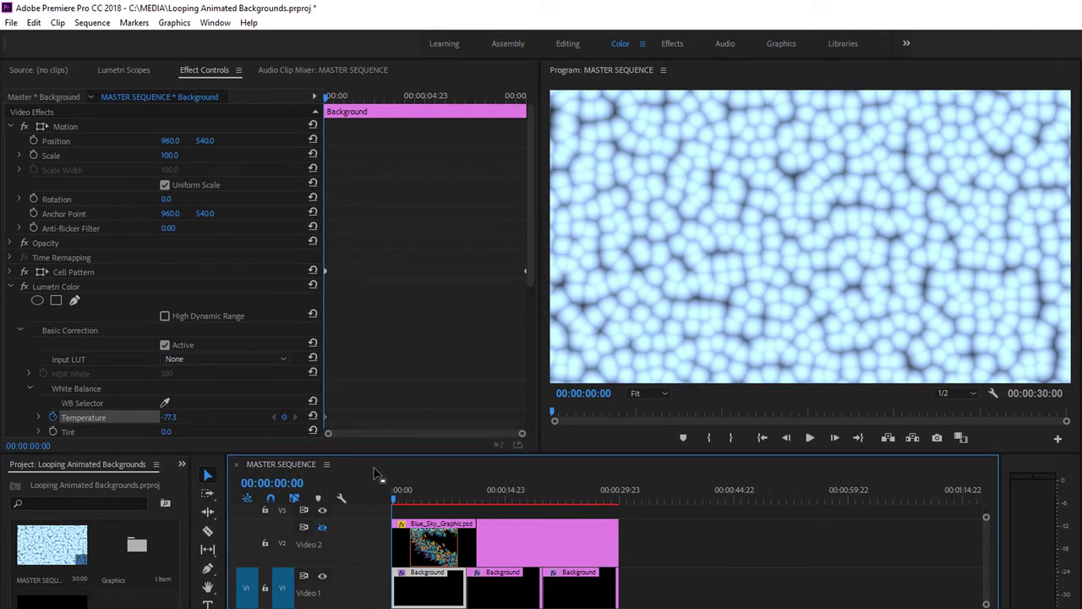
{"action": "key", "text": "Down"}
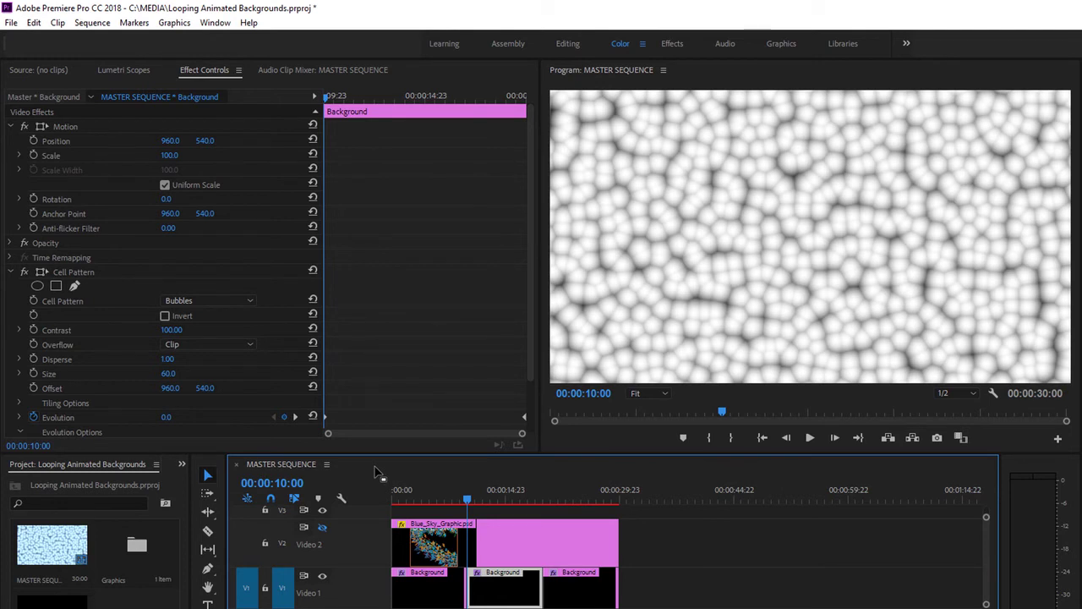
{"action": "left_click", "coordinate": [93, 25]}
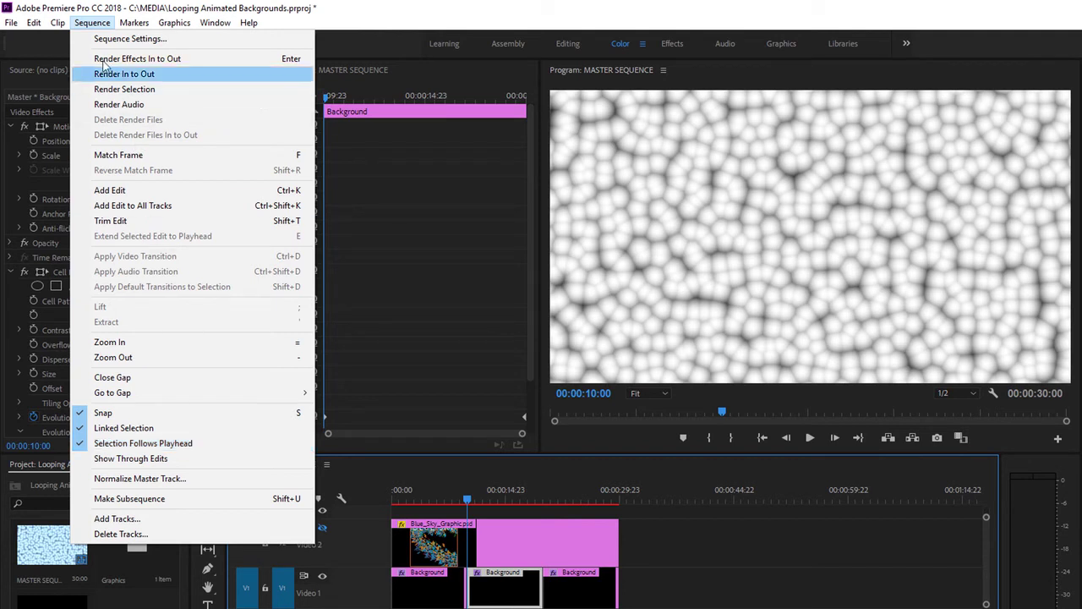
{"action": "left_click", "coordinate": [99, 24]}
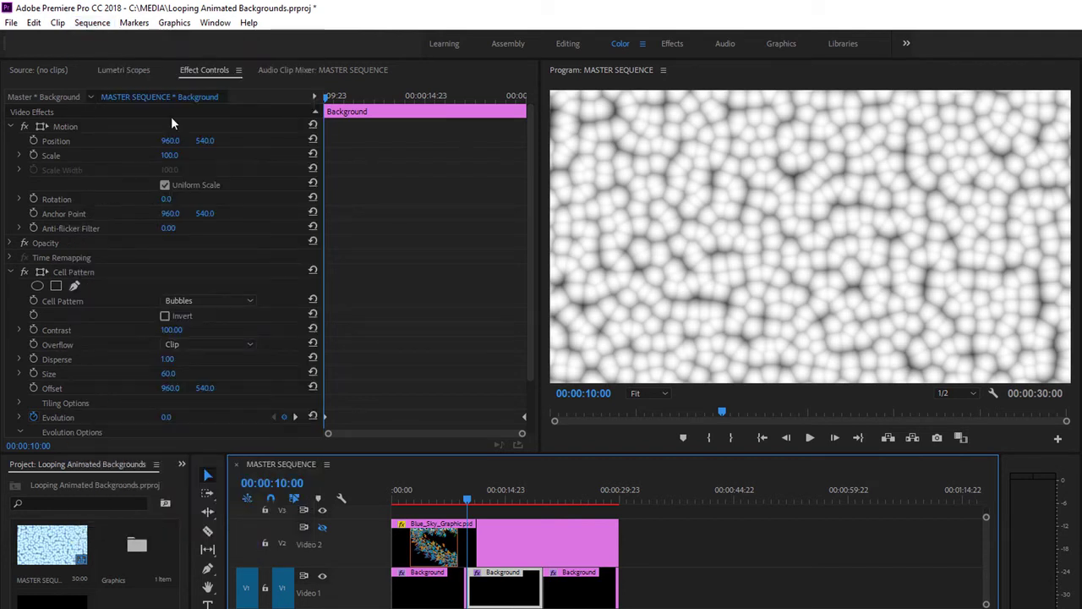
{"action": "left_click", "coordinate": [429, 602]}
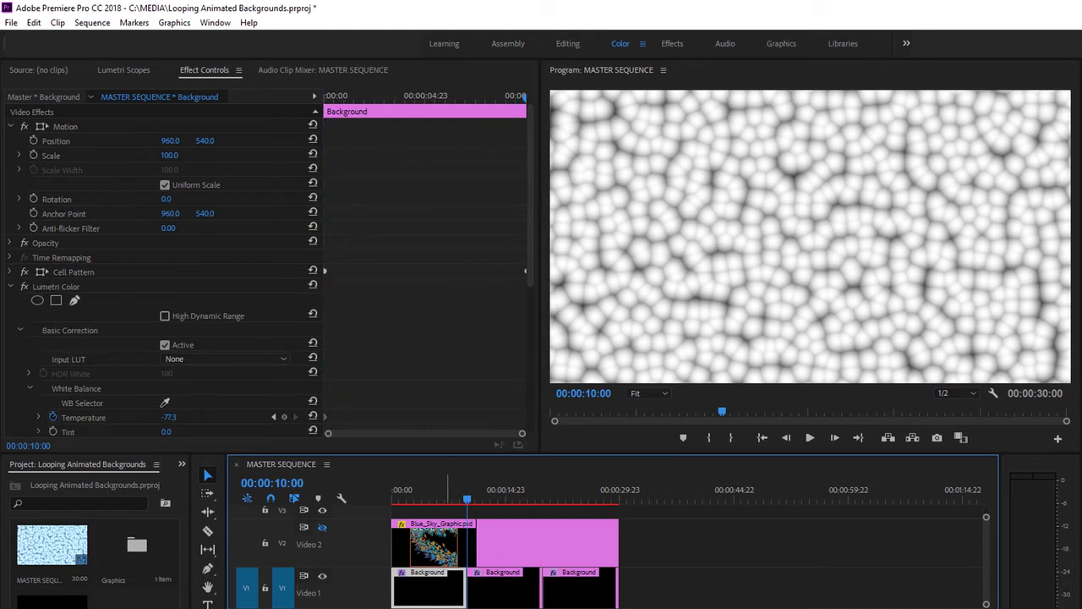
{"action": "left_click", "coordinate": [285, 417]}
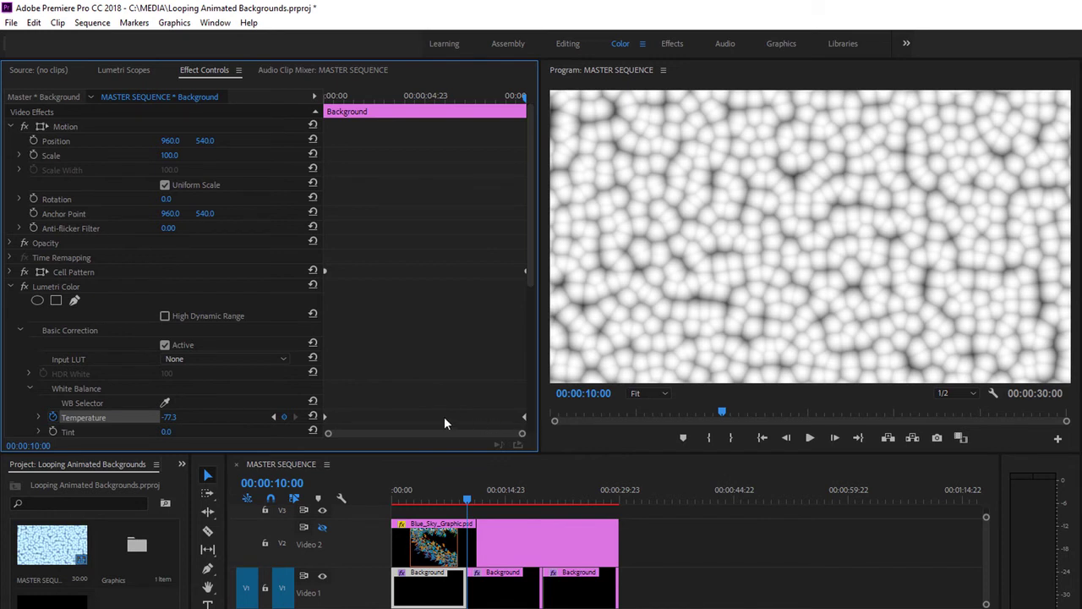
- Set the first Background clip's Temperature to 69.7 at 00:00:04:11 and scrub from the sequence start into the second clip
{"action": "left_click", "coordinate": [426, 497]}
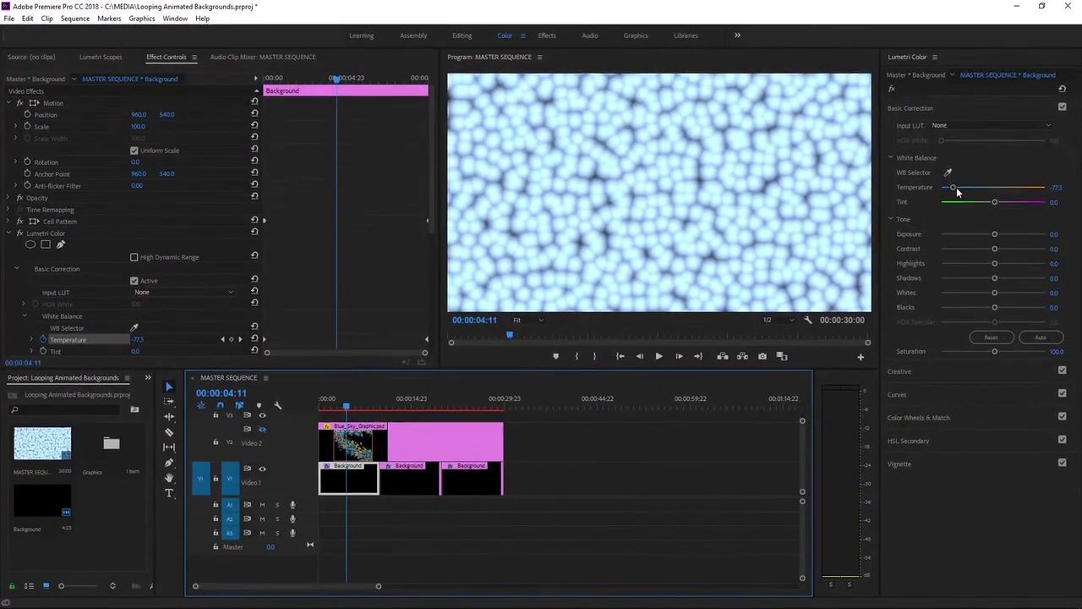
{"action": "left_click_drag", "start_coordinate": [952, 188], "coordinate": [1029, 196]}
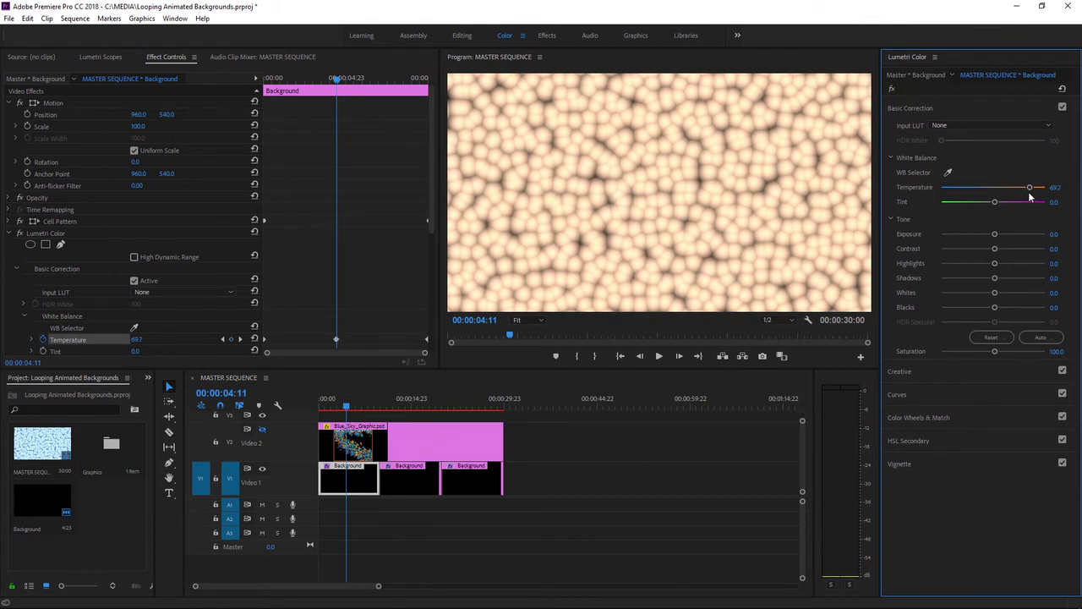
{"action": "left_click", "coordinate": [319, 406]}
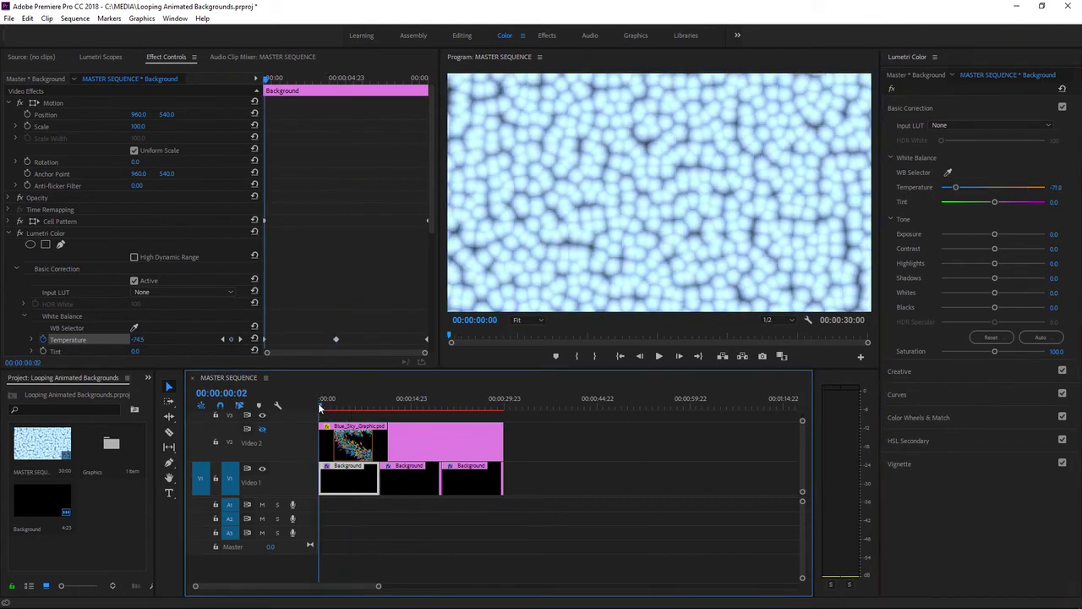
{"action": "left_click_drag", "start_coordinate": [319, 407], "coordinate": [396, 423]}
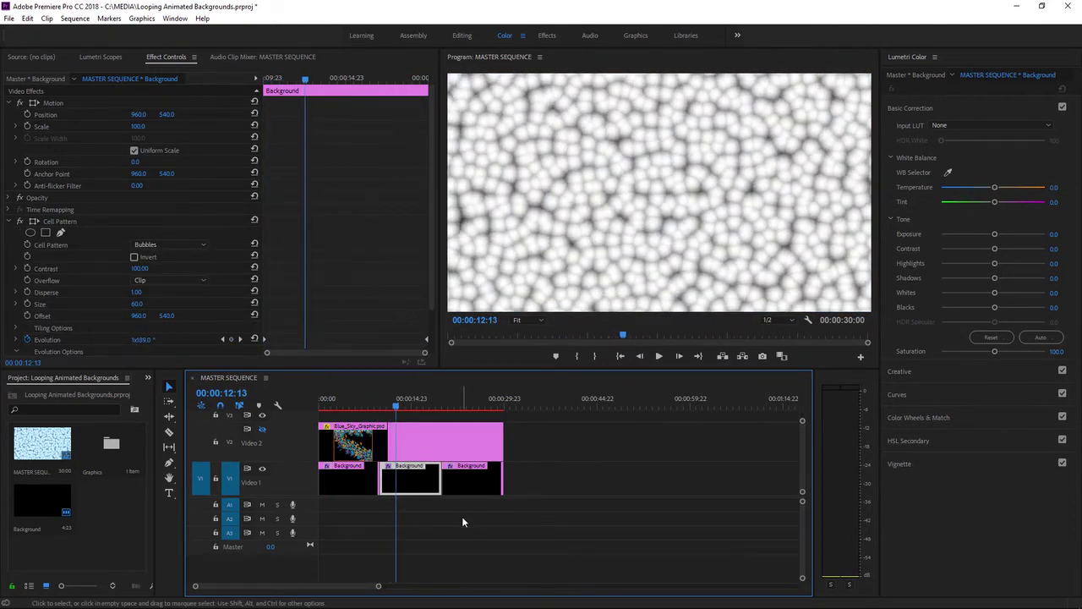
- Replace the two uncolored Background copies on Video 1 with two end-to-end duplicates of the color-animated first clip
{"action": "left_click_drag", "start_coordinate": [529, 474], "coordinate": [415, 474]}
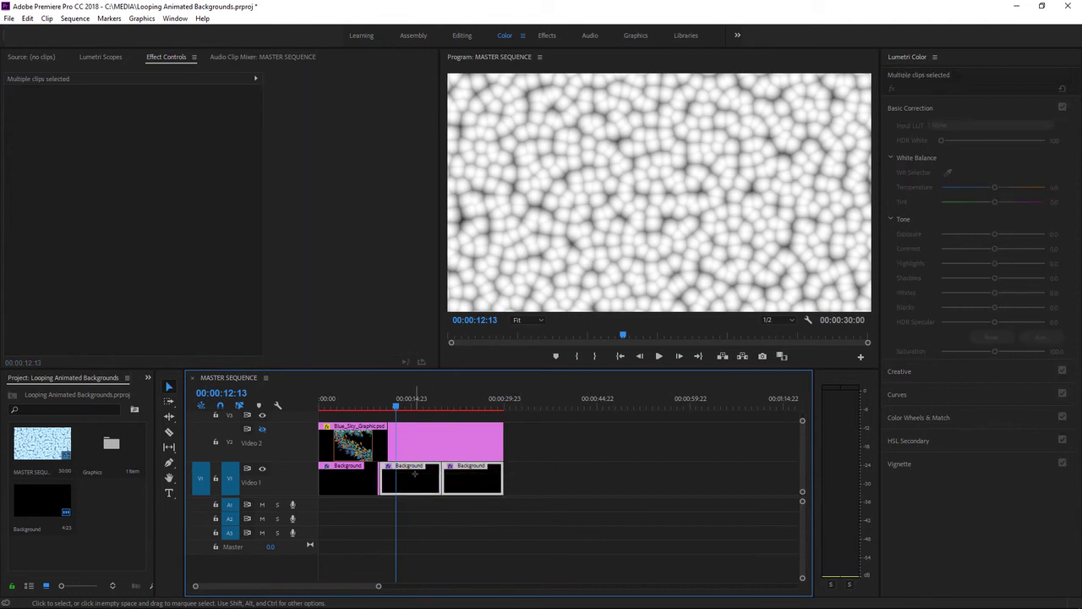
{"action": "key", "text": "Delete"}
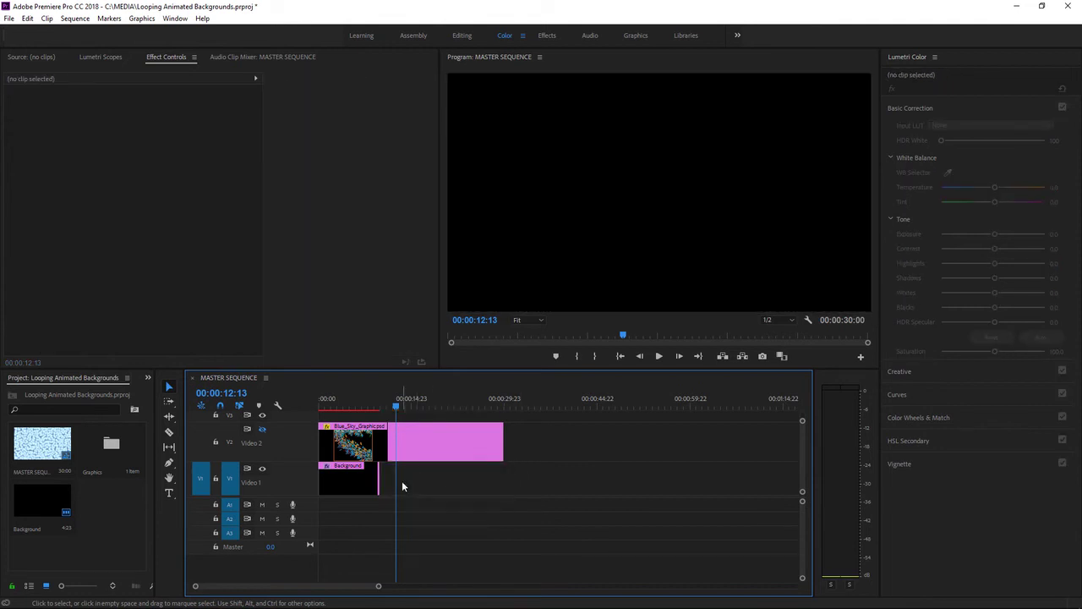
{"action": "left_click", "coordinate": [345, 485]}
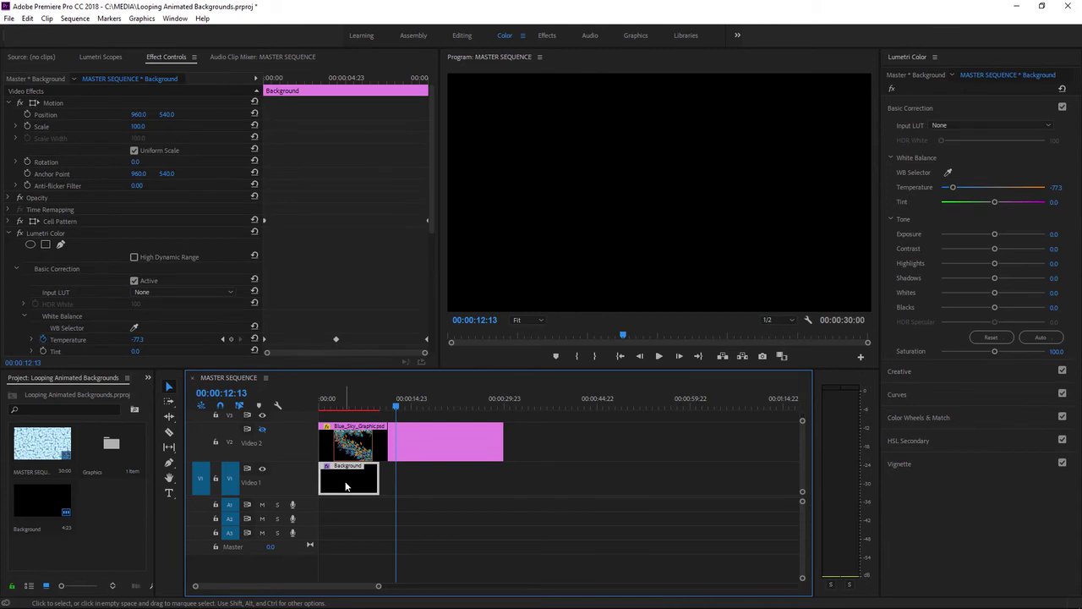
{"action": "left_click", "coordinate": [346, 404]}
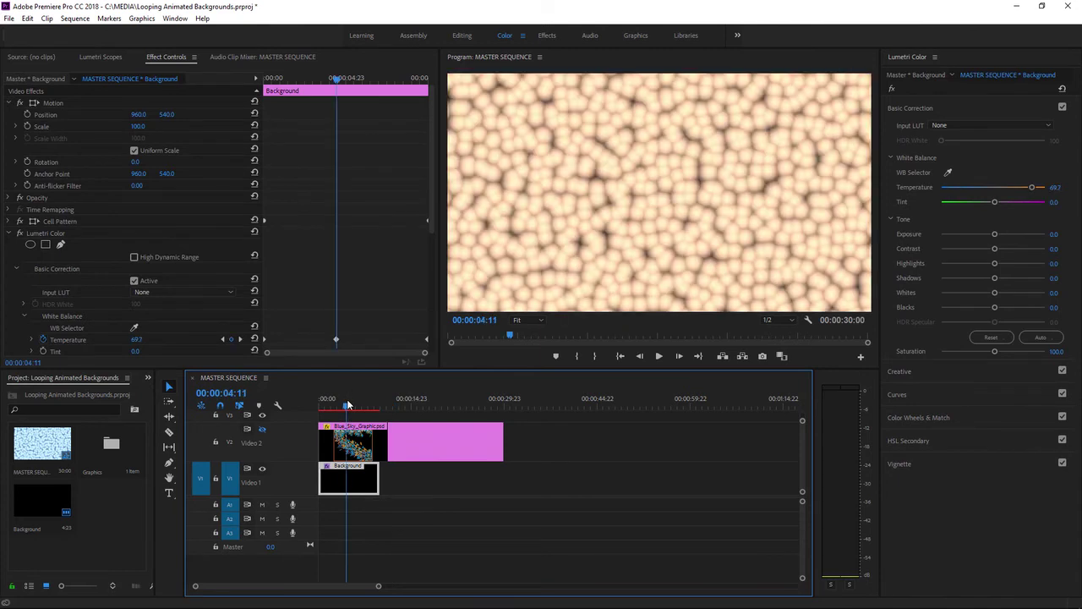
{"action": "left_click_drag", "start_coordinate": [358, 487], "coordinate": [469, 484]}
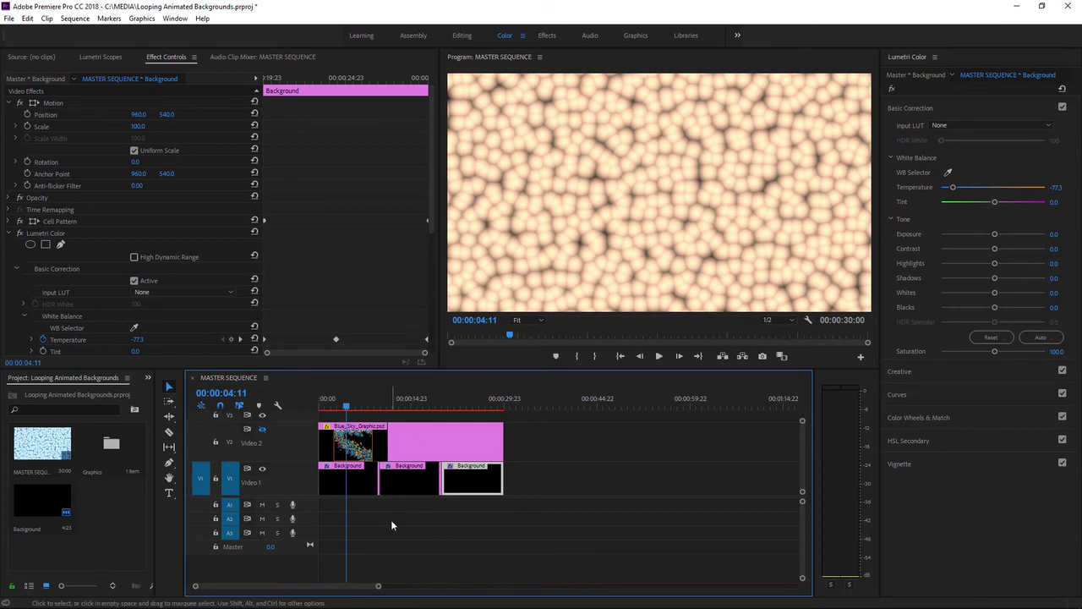
- Turn the Video 2 track output back on and play the Blue Sky graphic over the looping background
{"action": "mouse_move", "coordinate": [346, 407]}
{"action": "left_mouse_down"}
{"action": "mouse_move", "coordinate": [481, 412]}
{"action": "mouse_move", "coordinate": [398, 407]}
{"action": "mouse_move", "coordinate": [344, 420]}
{"action": "left_mouse_up"}
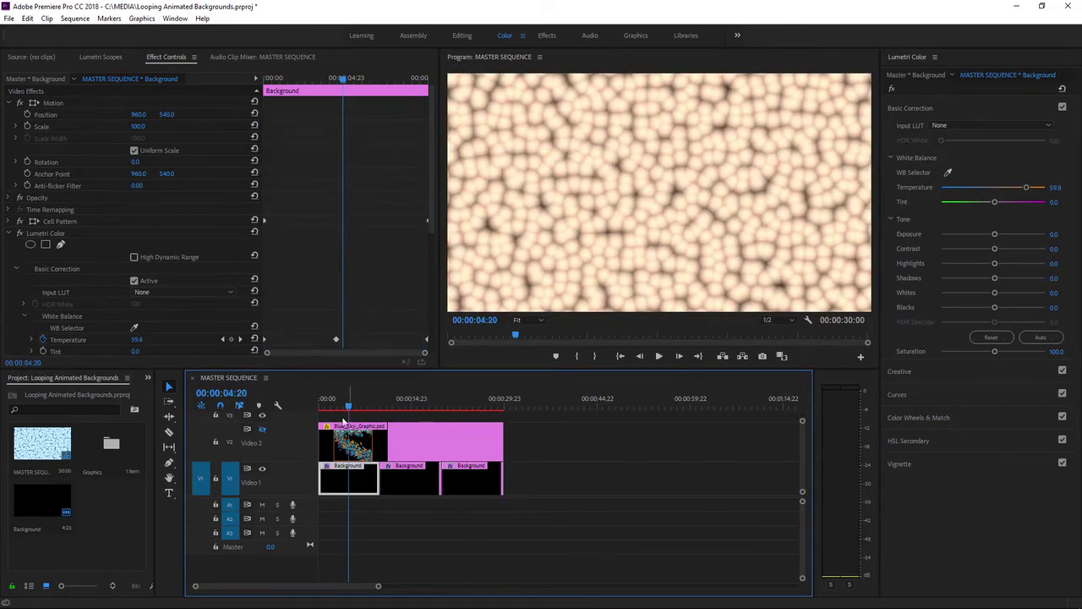
{"action": "left_click", "coordinate": [263, 430]}
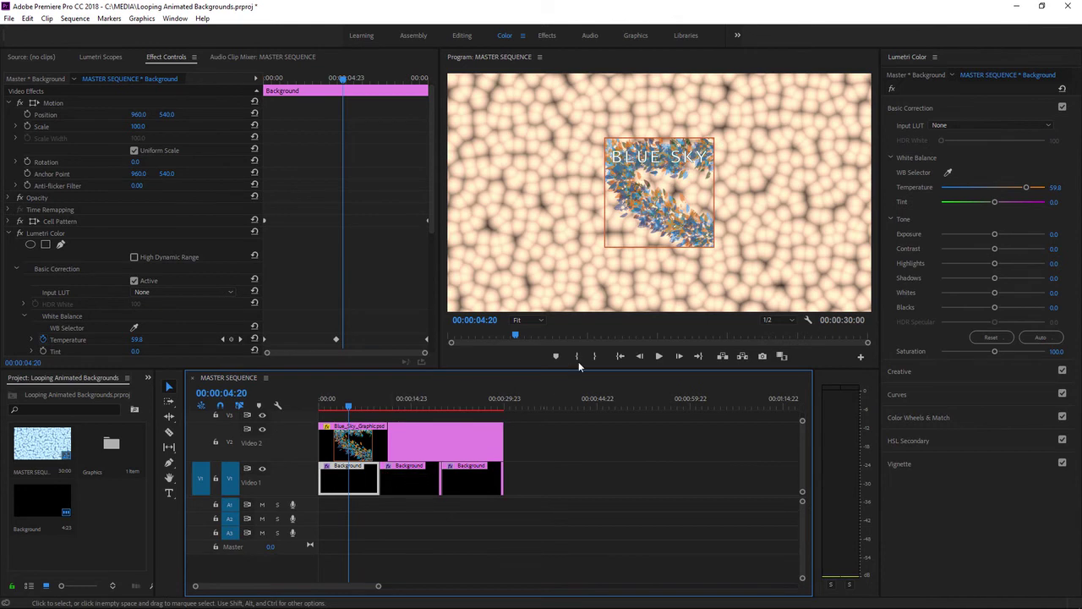
{"action": "left_click", "coordinate": [660, 354]}
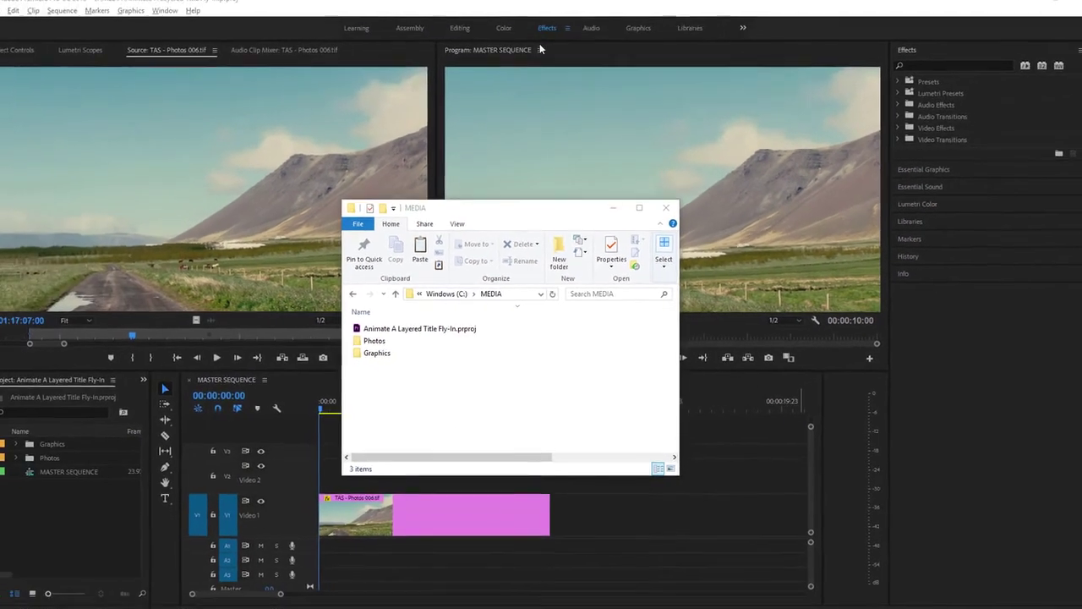
- Switch to the Effects workspace in the Animate A Layered Title Fly-In project and reset it to its saved layout
{"action": "left_click", "coordinate": [544, 39]}
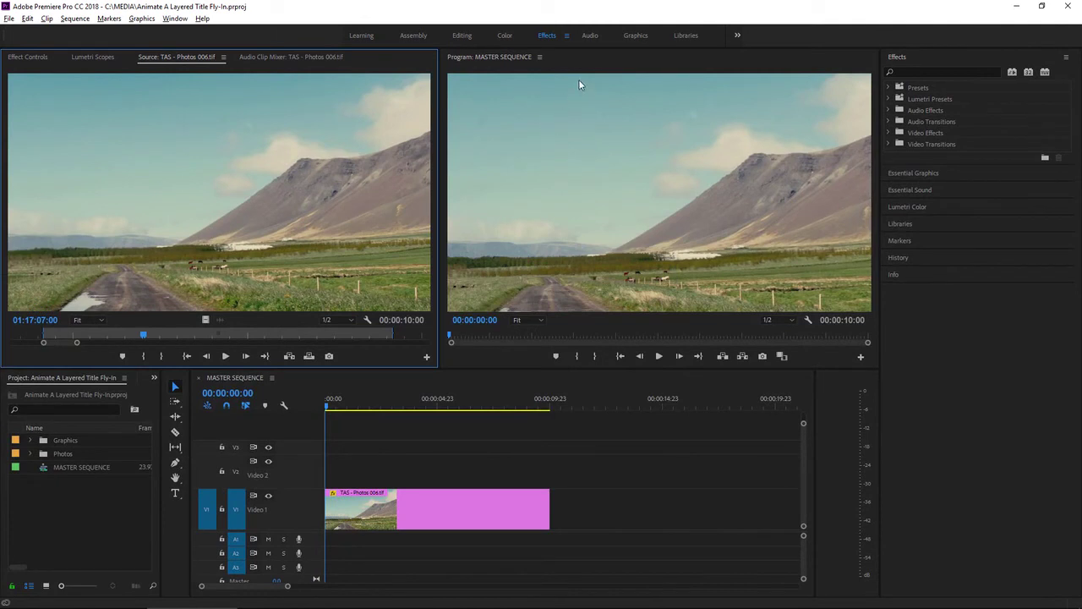
{"action": "left_click", "coordinate": [567, 36]}
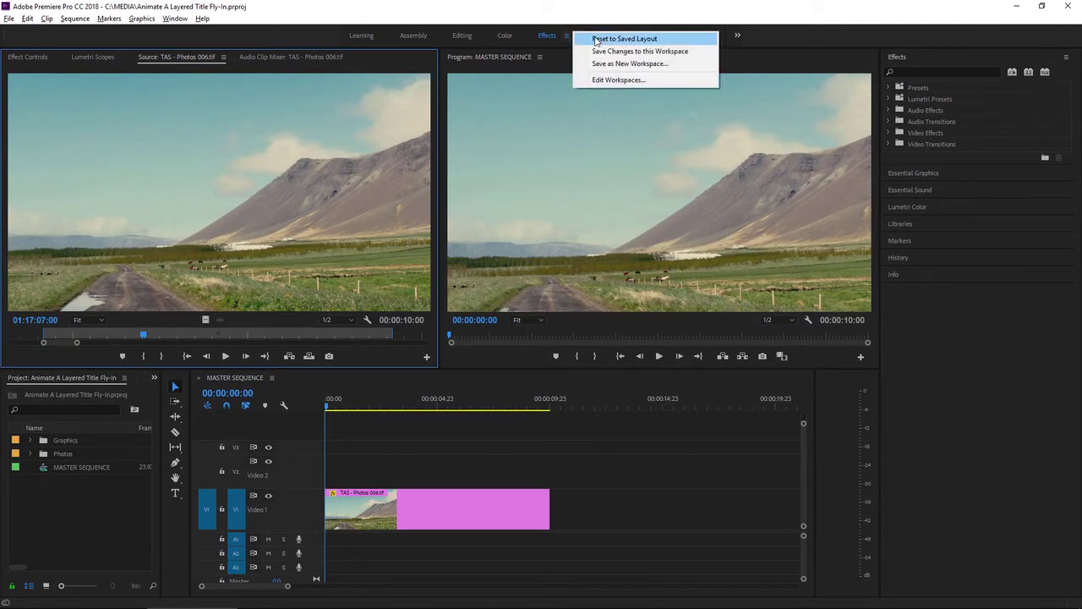
{"action": "left_click", "coordinate": [557, 38]}
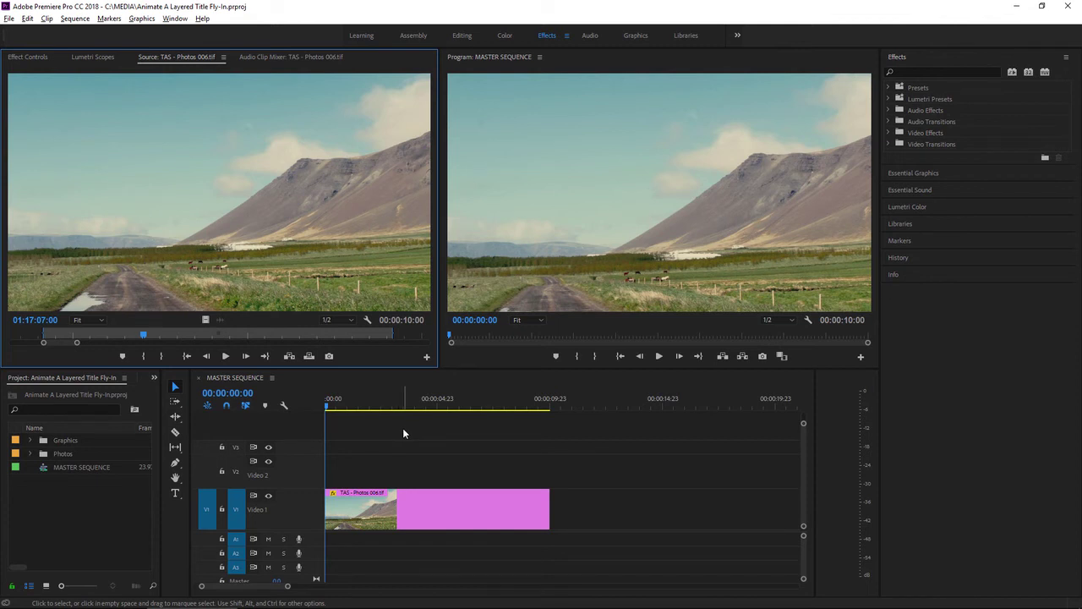
- Save the project and import TAS_MAIN_TITLE.psd from the MEDIA Graphics folder as a Sequence with all layers at Document Size
{"action": "key", "text": "ctrl+s"}
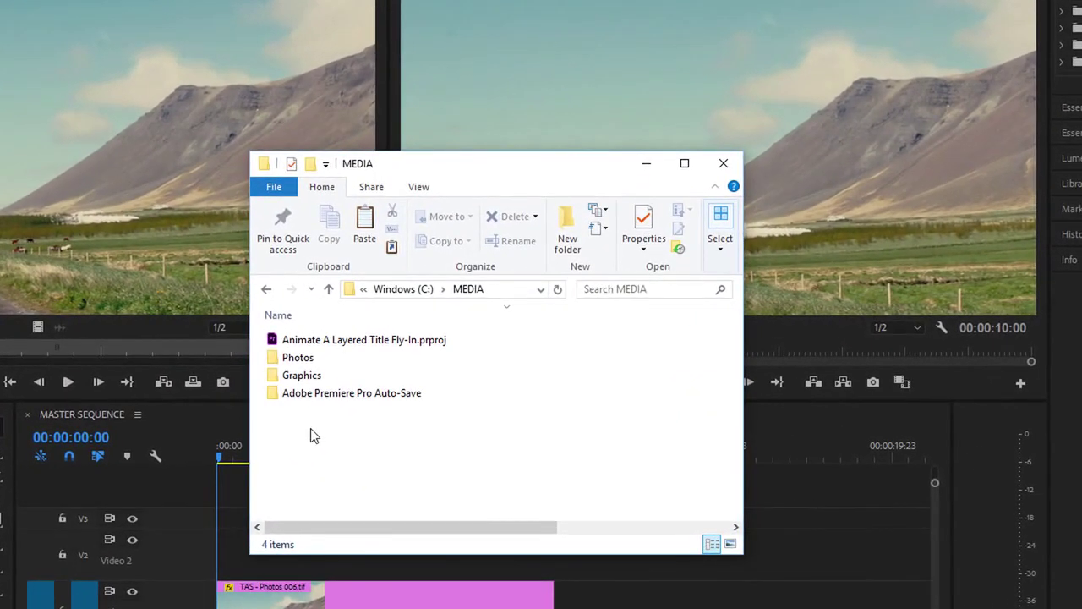
{"action": "left_click", "coordinate": [303, 372]}
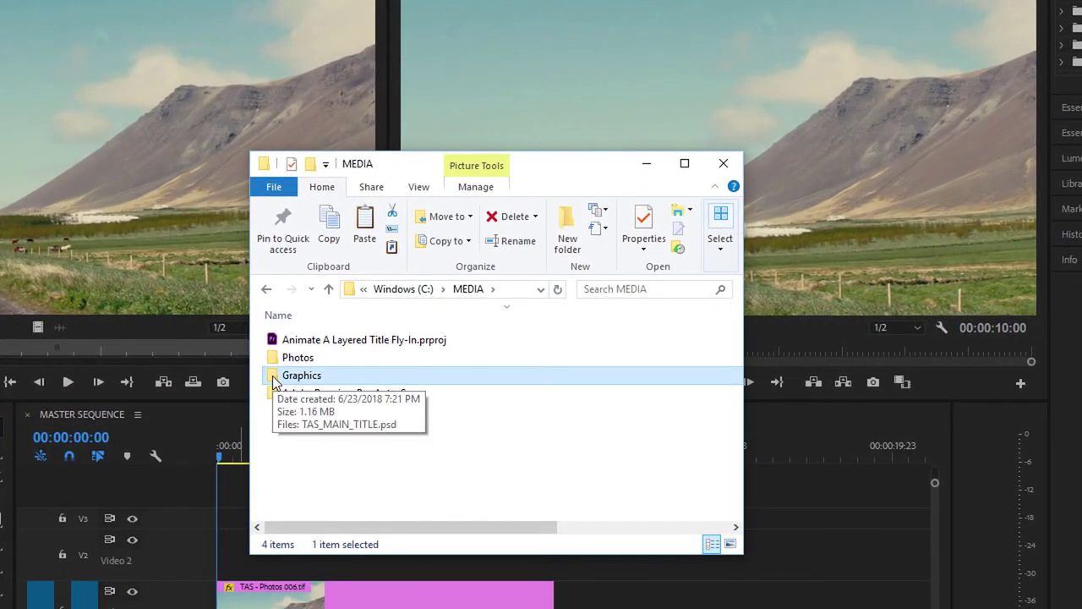
{"action": "double_click", "coordinate": [274, 380]}
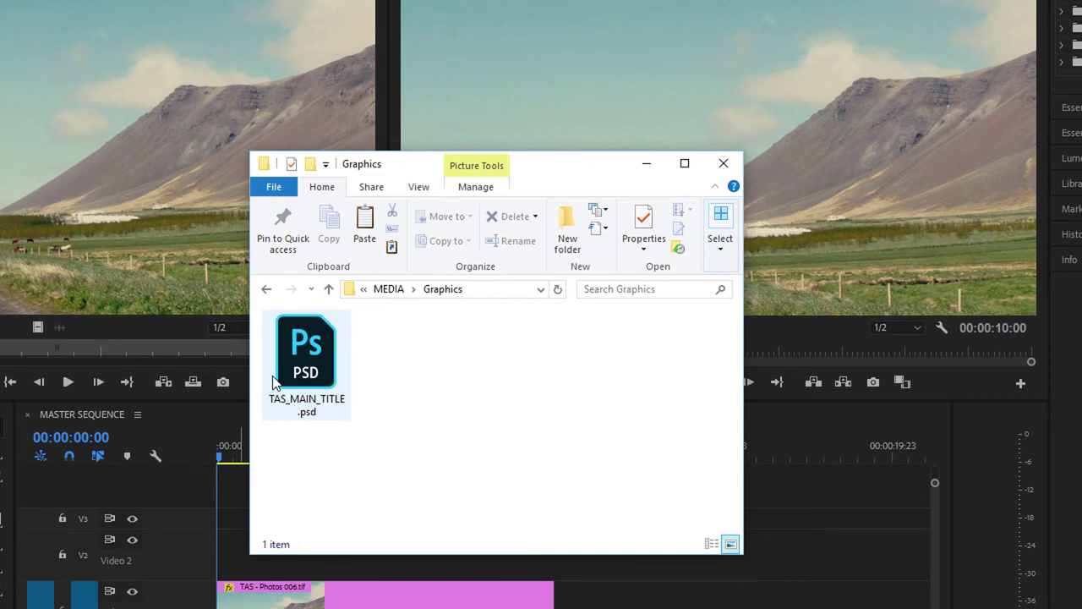
{"action": "left_click_drag", "start_coordinate": [307, 369], "coordinate": [39, 568]}
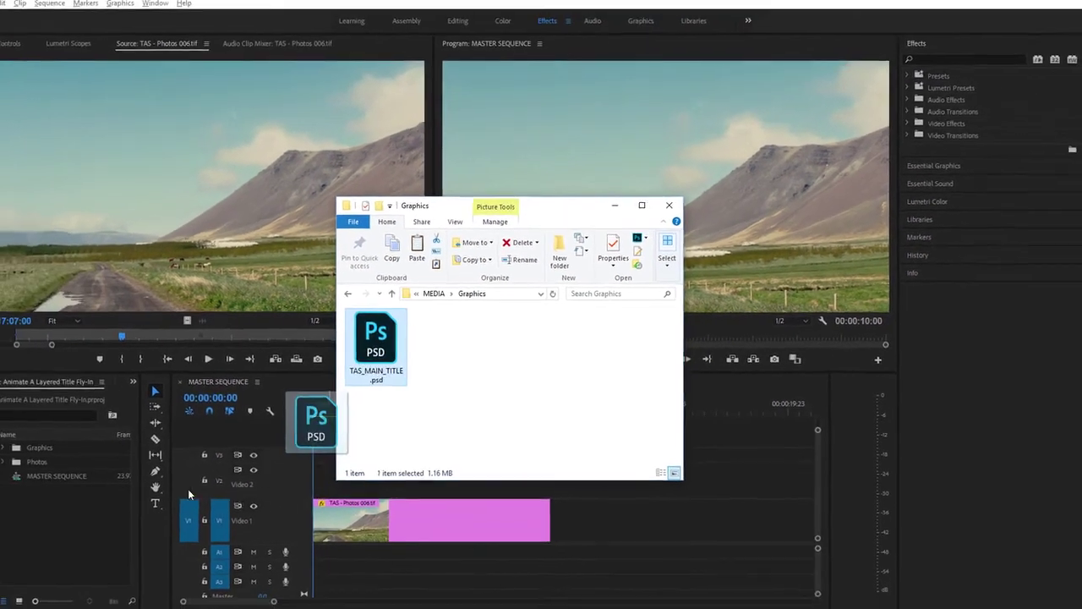
{"action": "left_click_drag", "start_coordinate": [188, 489], "coordinate": [73, 525]}
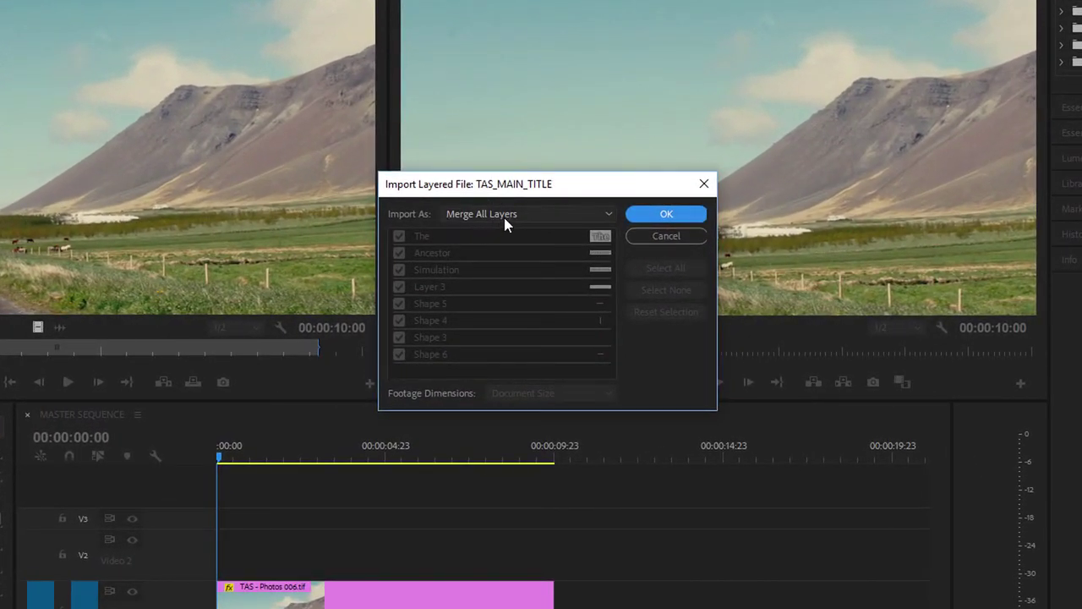
{"action": "left_click", "coordinate": [520, 213]}
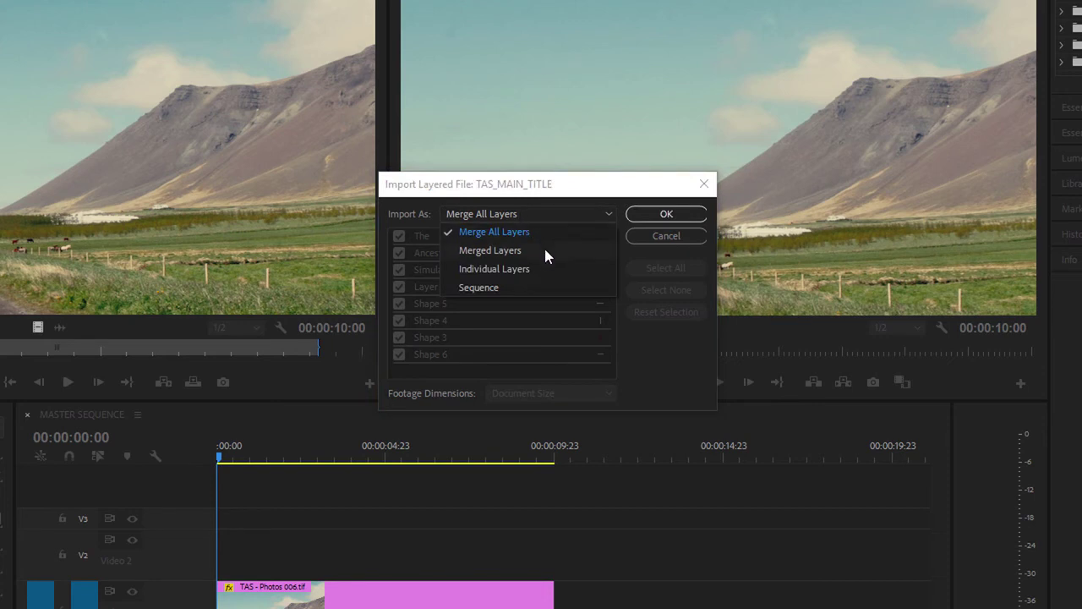
{"action": "left_click", "coordinate": [529, 293]}
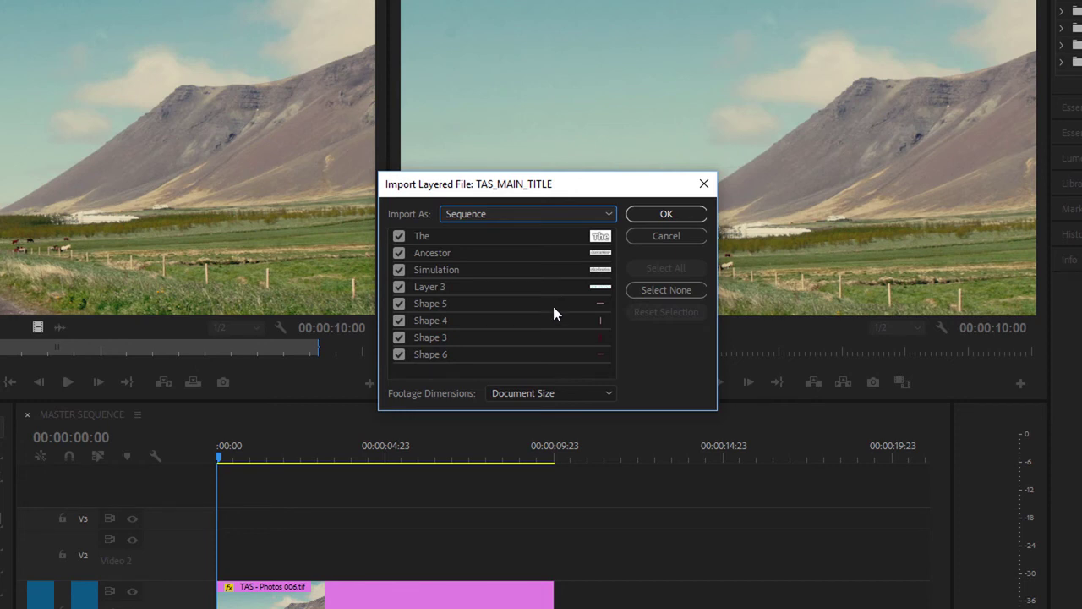
{"action": "left_click", "coordinate": [666, 214]}
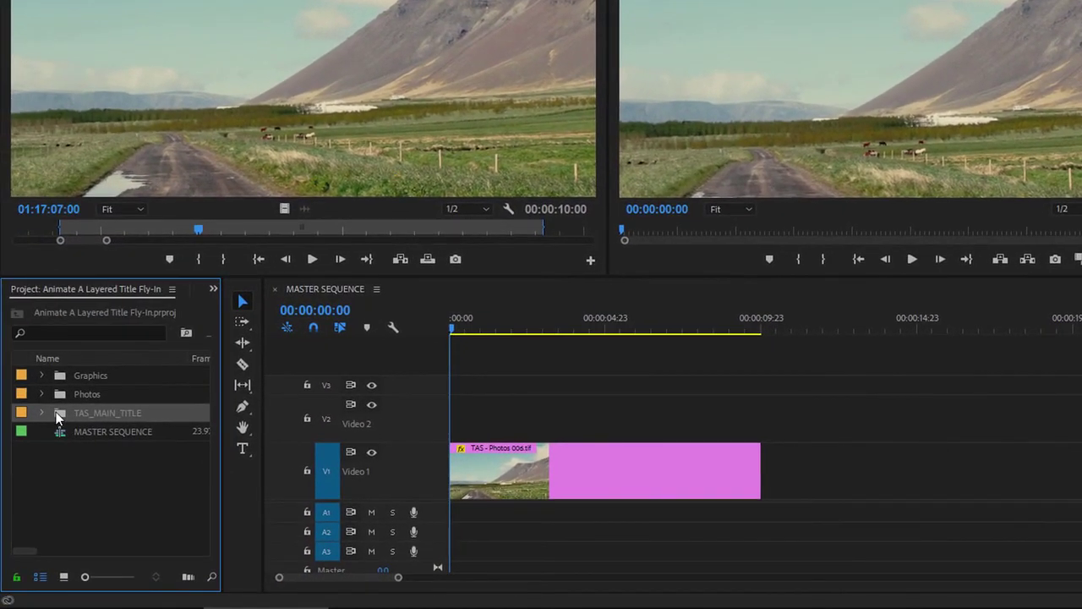
- Open the TAS_MAIN_TITLE sequence from its imported bin and reveal all eight of its video tracks
{"action": "left_click", "coordinate": [42, 412]}
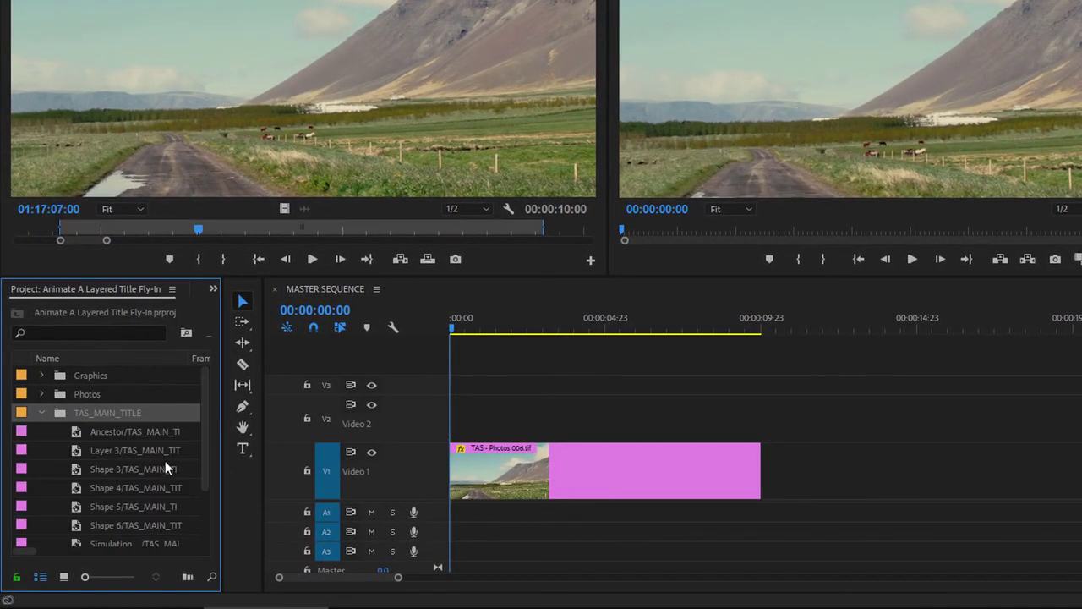
{"action": "left_click_drag", "start_coordinate": [206, 430], "coordinate": [203, 506]}
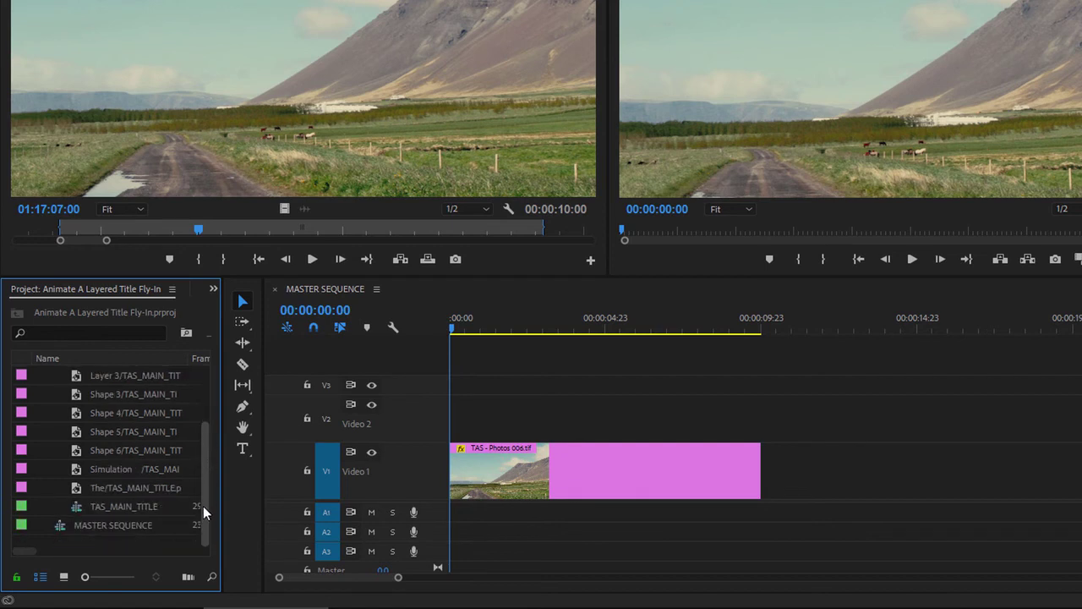
{"action": "left_click", "coordinate": [76, 508]}
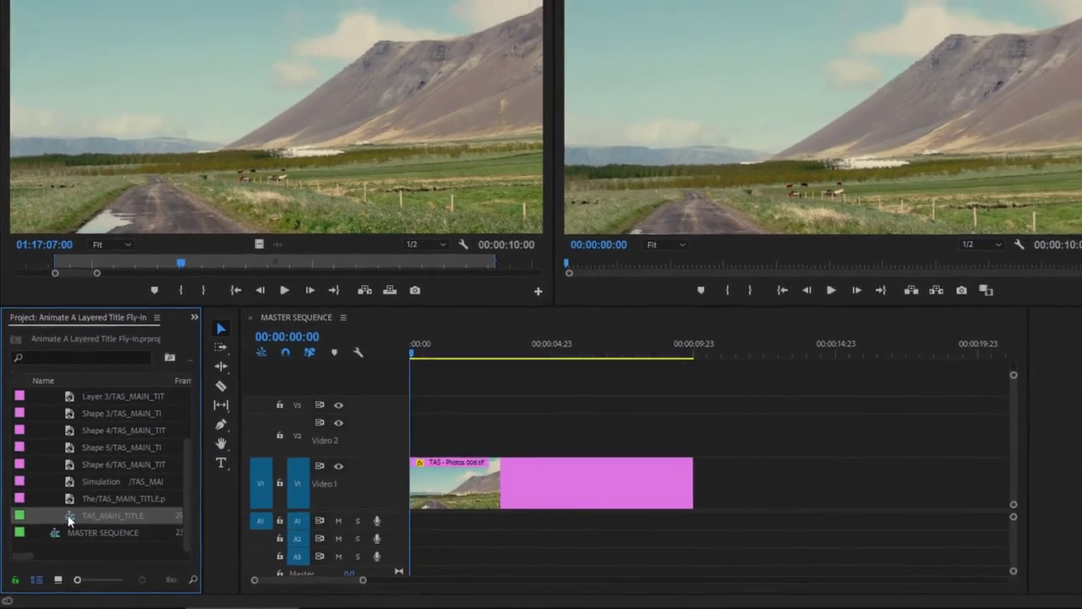
{"action": "double_click", "coordinate": [75, 507]}
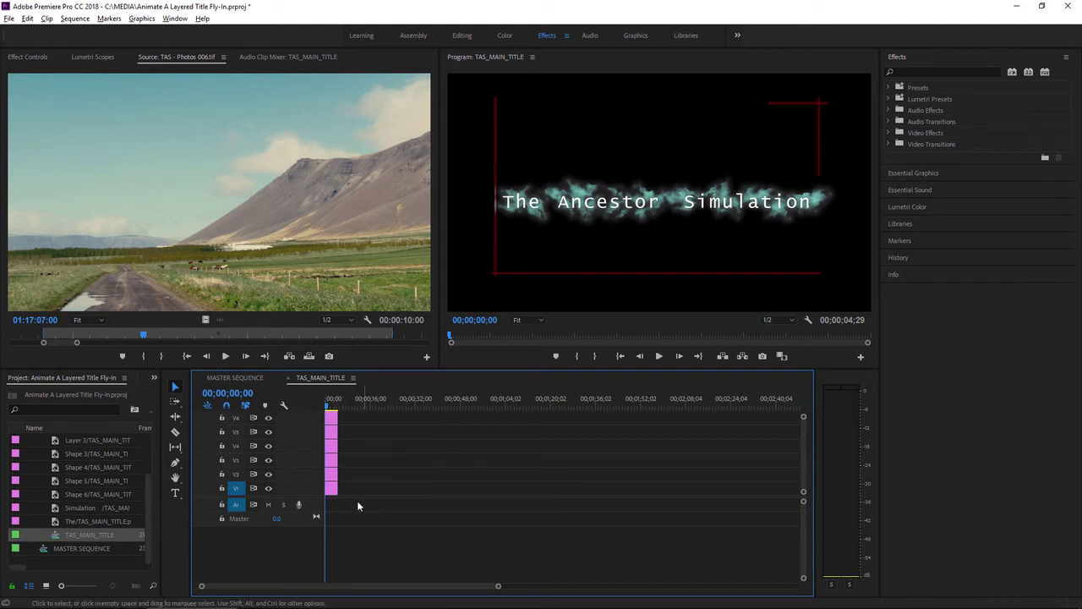
{"action": "left_click_drag", "start_coordinate": [312, 497], "coordinate": [308, 549]}
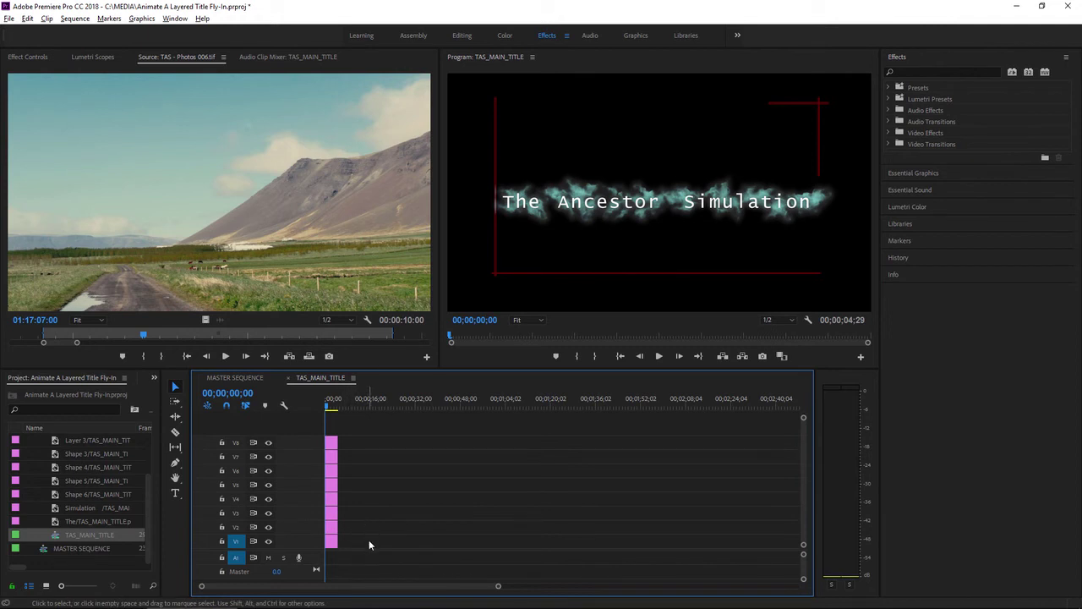
- Copy all the title layer clips from TAS_MAIN_TITLE and paste them into MASTER SEQUENCE from Video 2 upward at the start
{"action": "left_click_drag", "start_coordinate": [369, 540], "coordinate": [330, 434]}
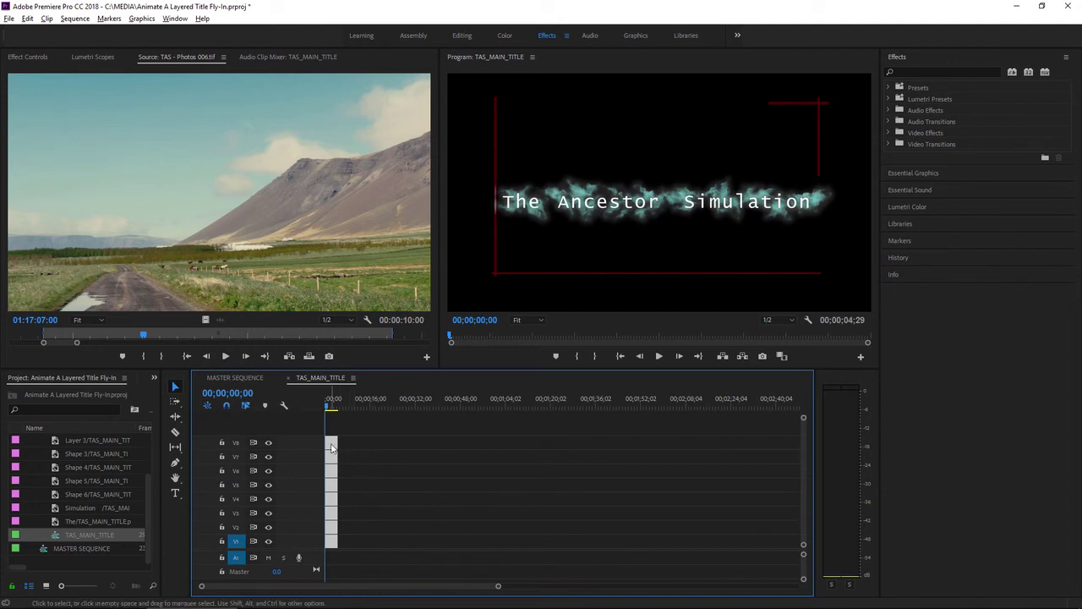
{"action": "right_click", "coordinate": [331, 448]}
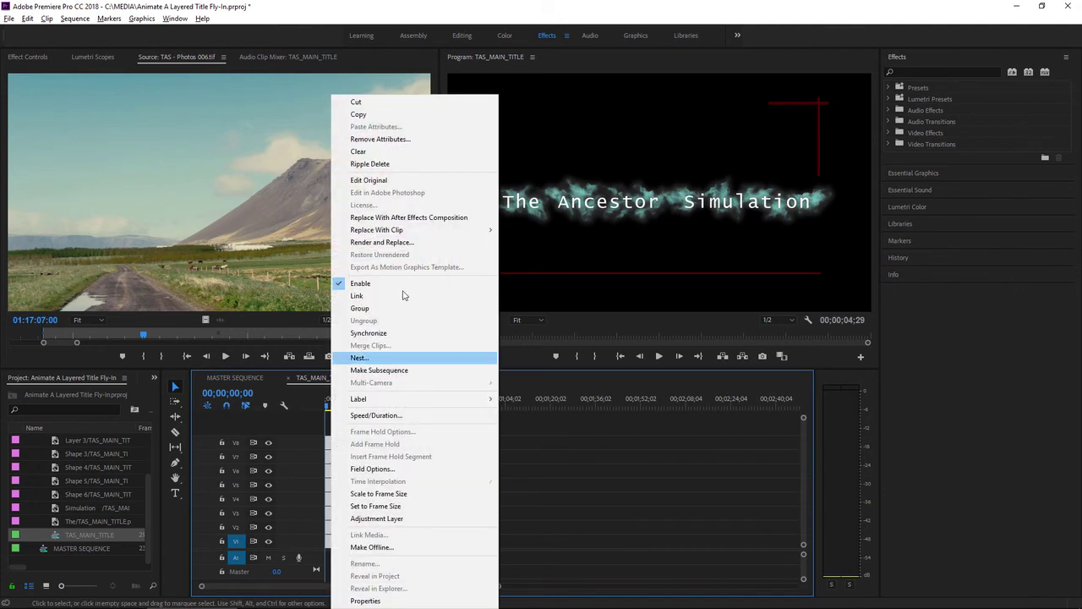
{"action": "left_click", "coordinate": [415, 115]}
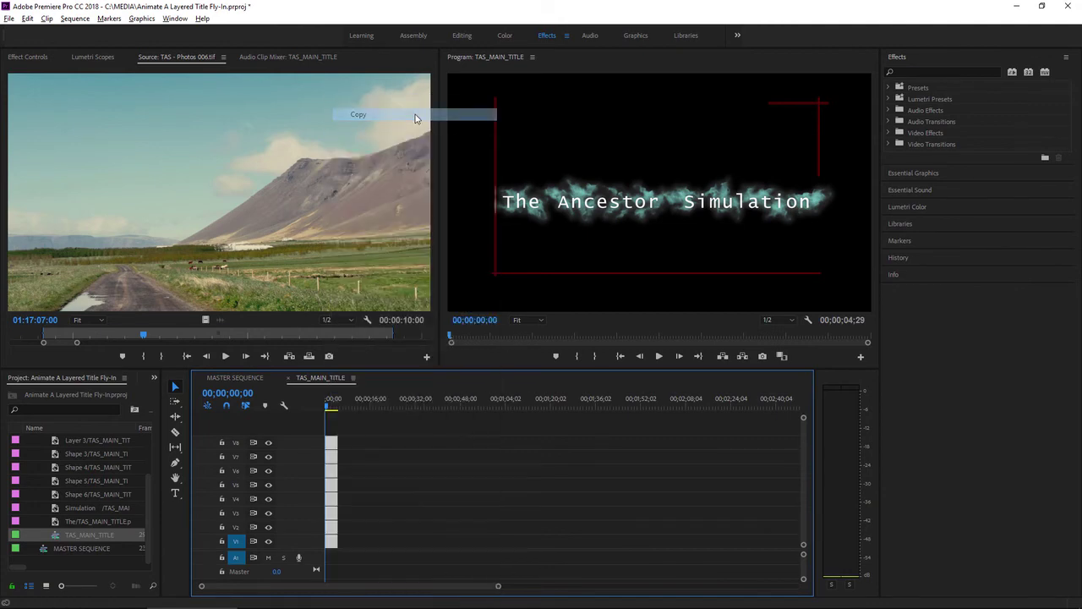
{"action": "left_click", "coordinate": [234, 377]}
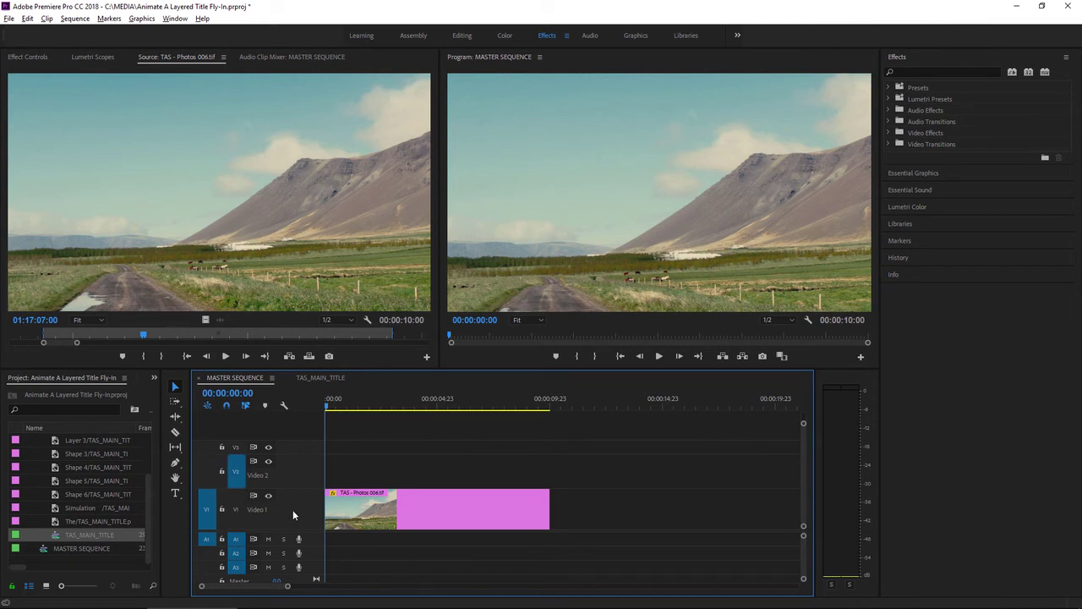
{"action": "key", "text": "ctrl+v"}
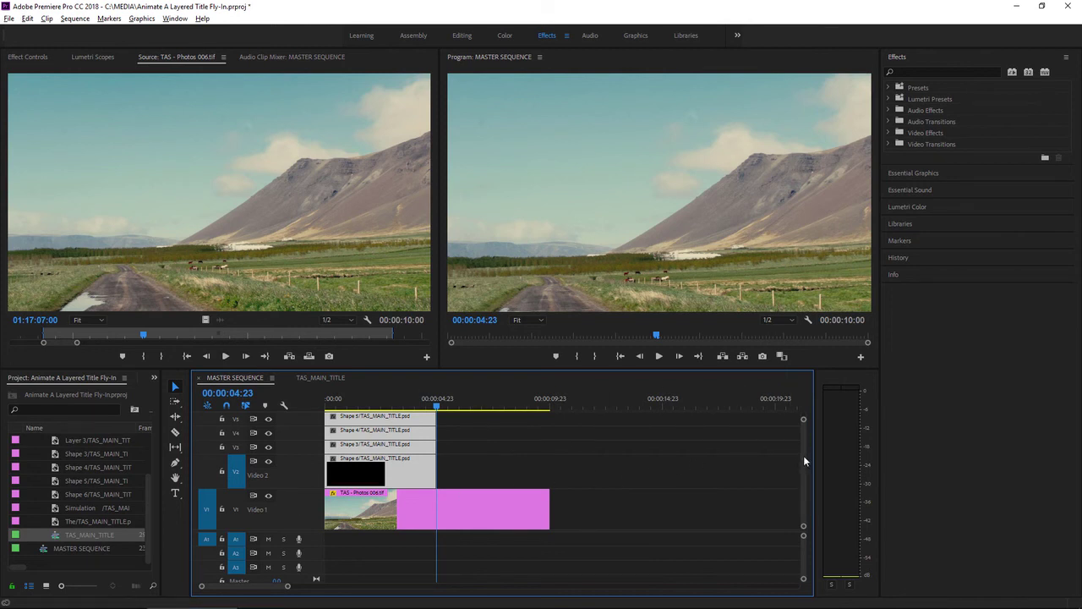
- Extend all pasted title layer clips to the end of the photo clip and move the playhead to 00:00:03:00
{"action": "scroll", "coordinate": [803, 454], "scroll_direction": "up", "scroll_amount": 5}
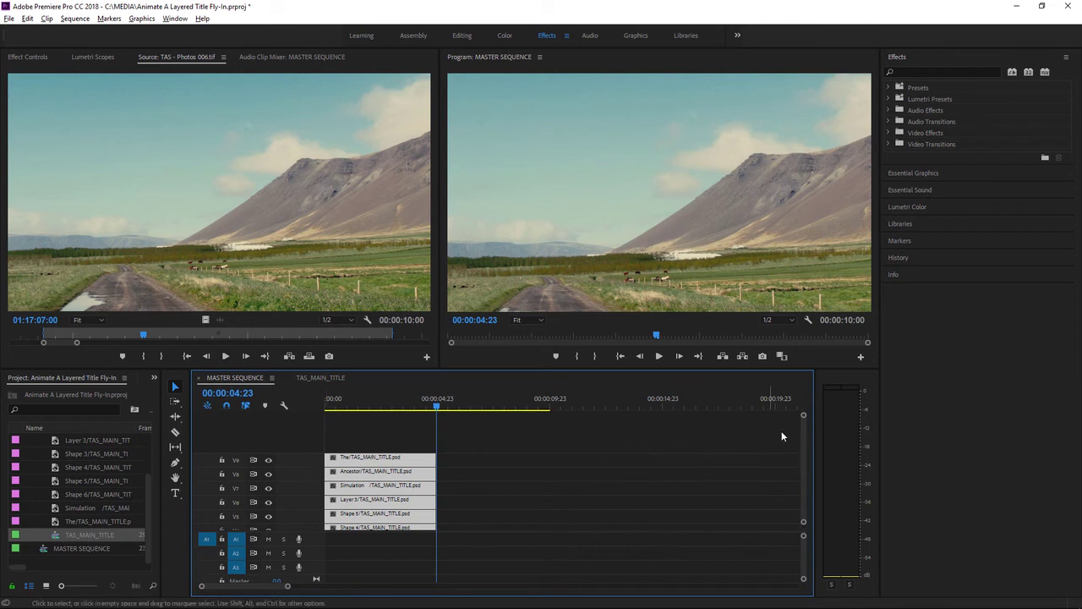
{"action": "left_click_drag", "start_coordinate": [804, 440], "coordinate": [803, 446]}
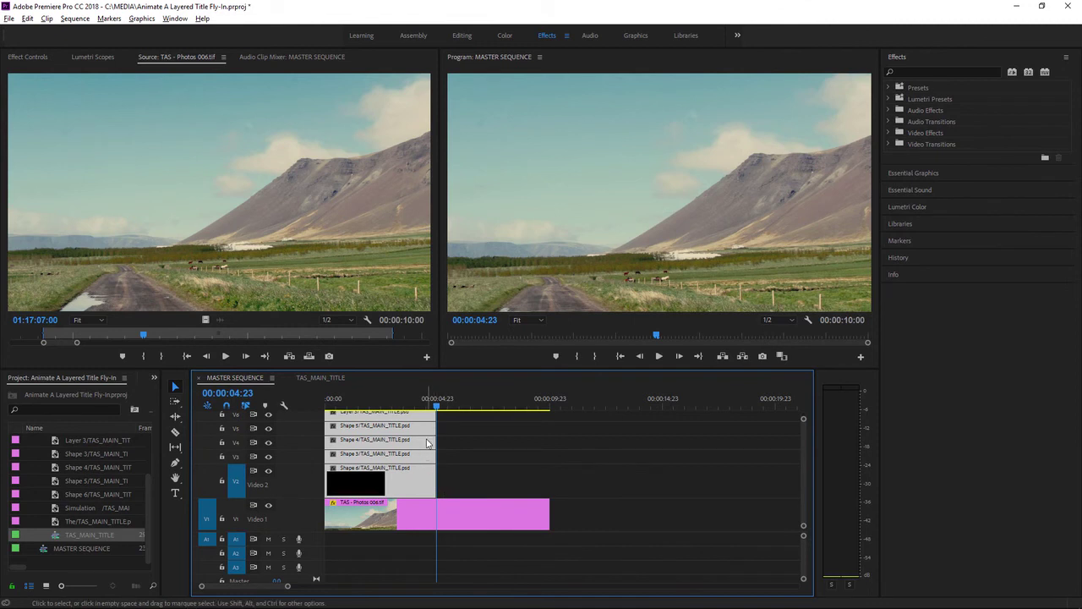
{"action": "left_click_drag", "start_coordinate": [432, 482], "coordinate": [544, 483]}
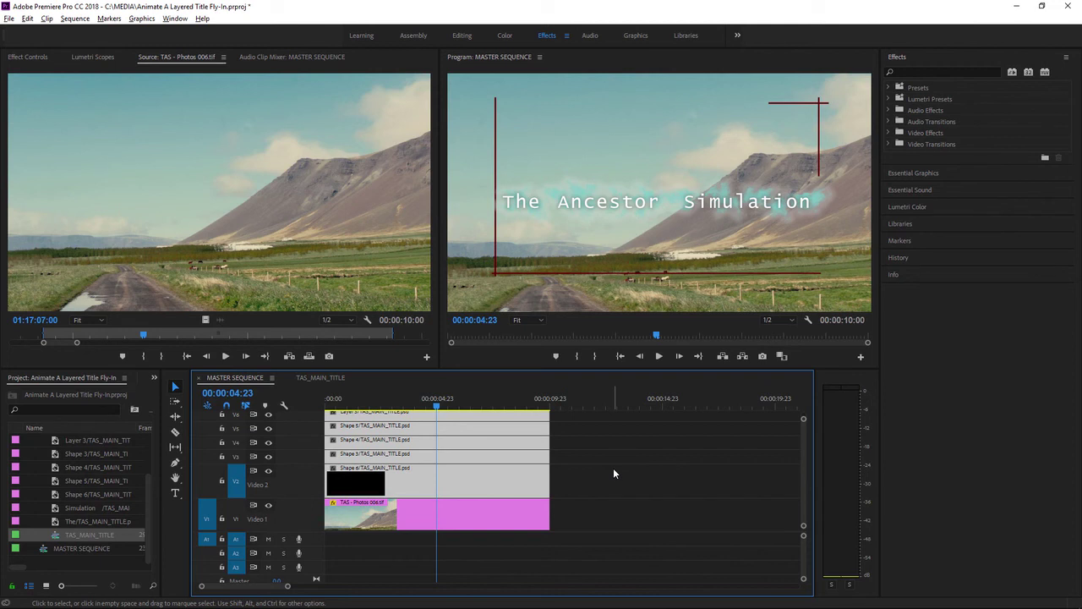
{"action": "left_click_drag", "start_coordinate": [394, 405], "coordinate": [392, 407]}
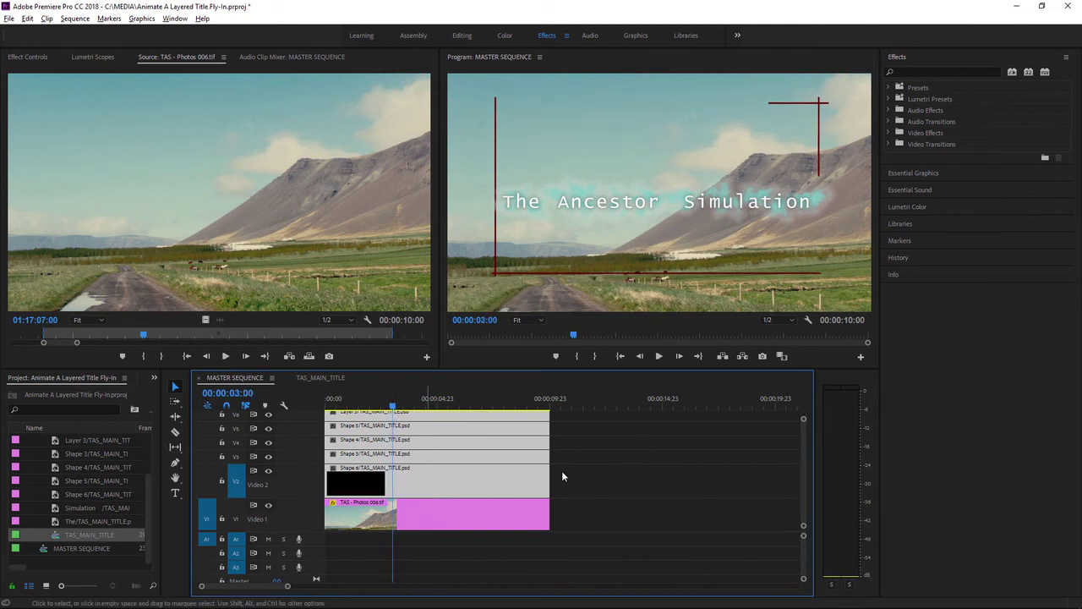
- Switch the V5, V4 and V3 track outputs off and on in turn to identify each shape layer in the title
{"action": "left_click", "coordinate": [269, 429]}
{"action": "left_click", "coordinate": [269, 428]}
{"action": "left_click", "coordinate": [269, 442]}
{"action": "left_click", "coordinate": [269, 442]}
{"action": "left_click", "coordinate": [269, 457]}
{"action": "left_click", "coordinate": [268, 457]}
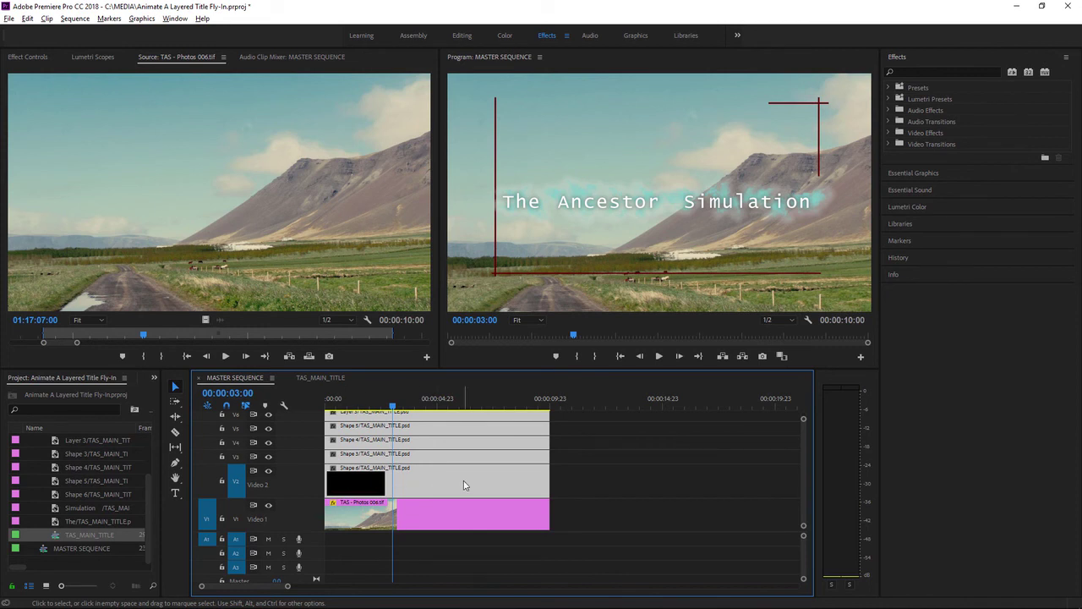
- Add a Position keyframe to the Shape 6 clip at 00:00:03:00 and set its temporal interpolation to Ease In
{"action": "left_click", "coordinate": [584, 479]}
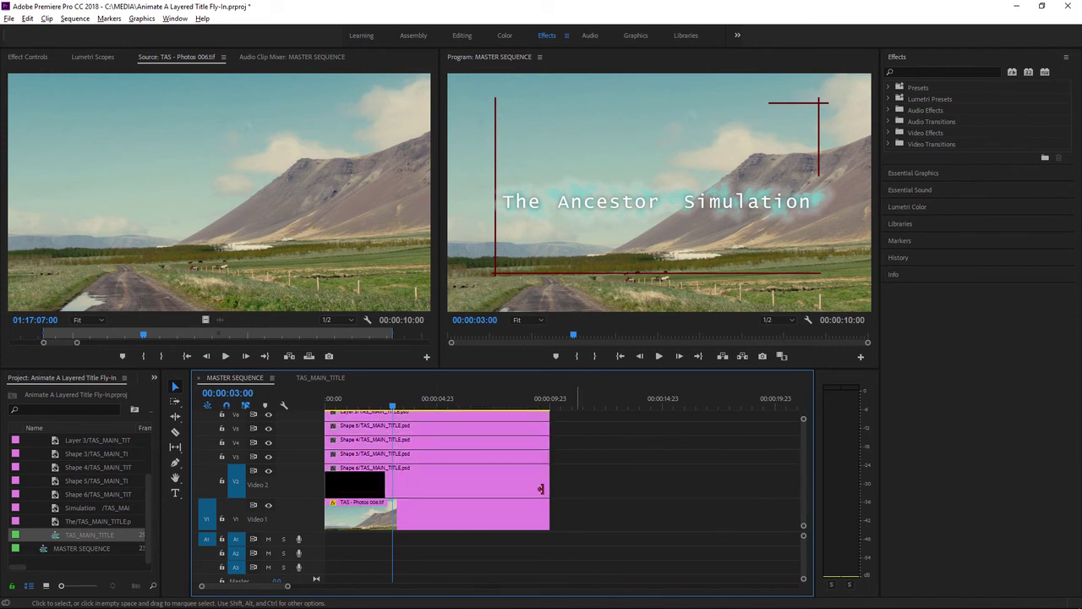
{"action": "left_click", "coordinate": [450, 487]}
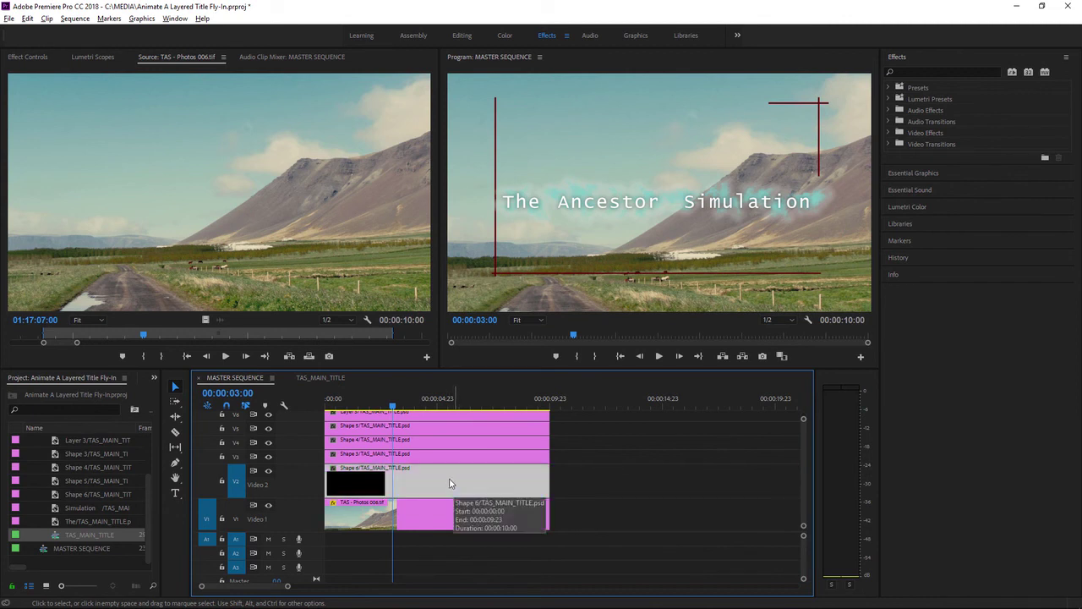
{"action": "left_click", "coordinate": [17, 57]}
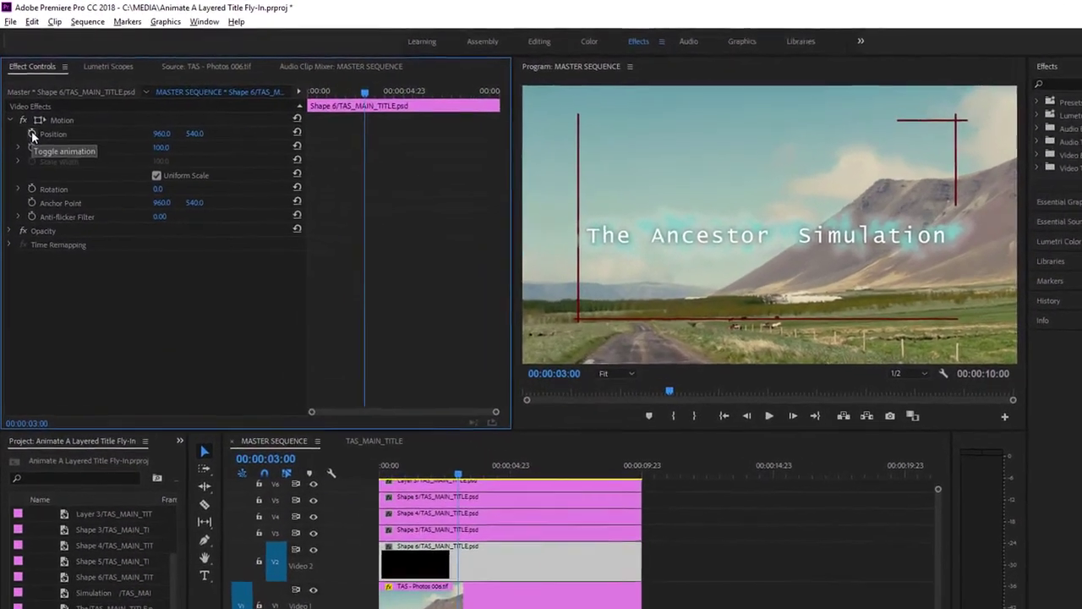
{"action": "left_click", "coordinate": [32, 135]}
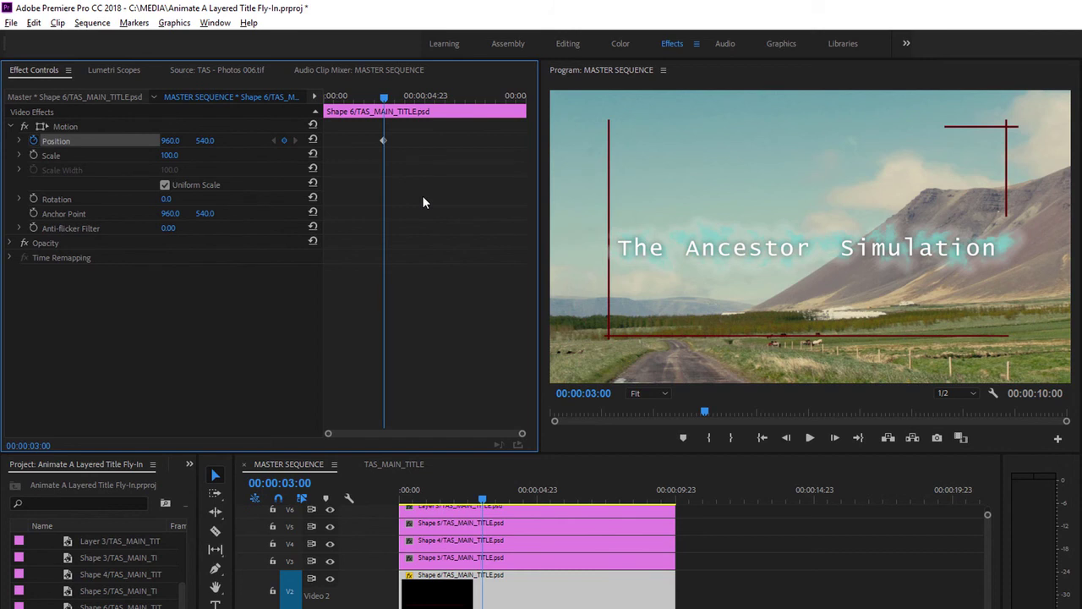
{"action": "right_click", "coordinate": [383, 140]}
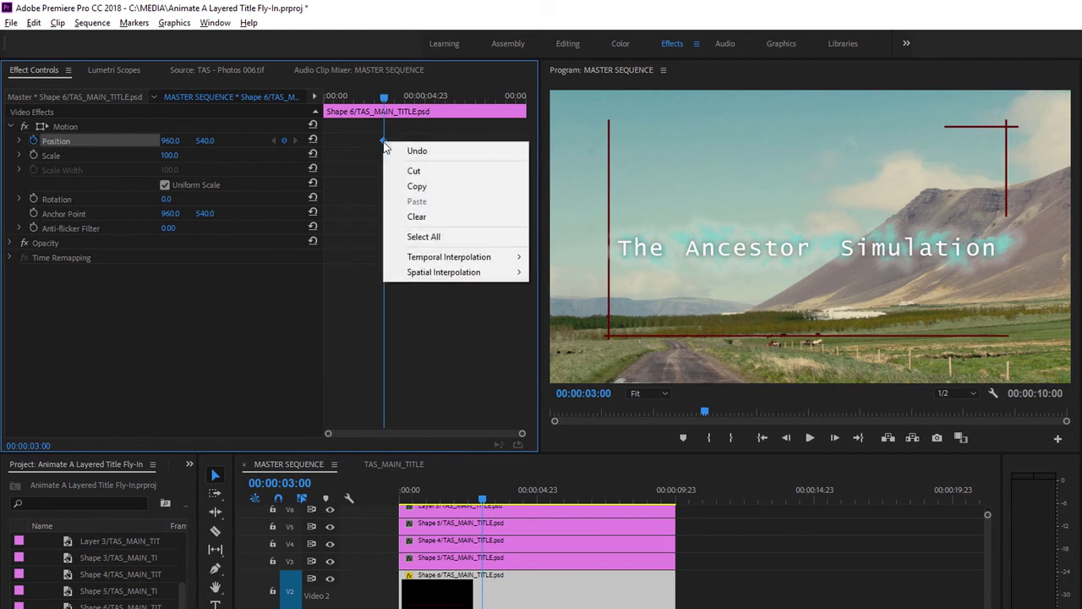
{"action": "mouse_move", "coordinate": [491, 258]}
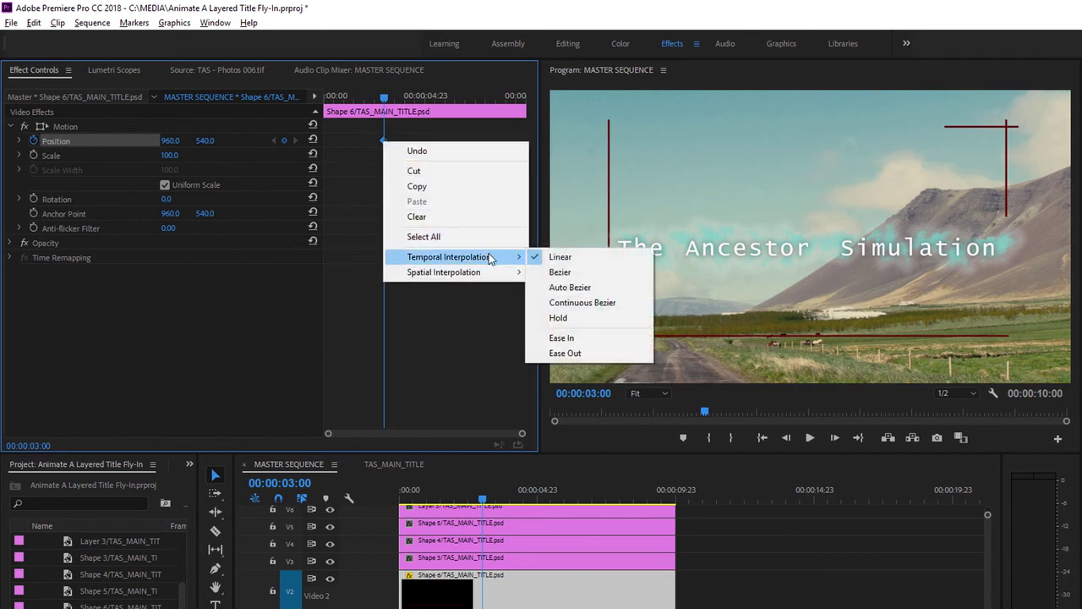
{"action": "left_click", "coordinate": [577, 339]}
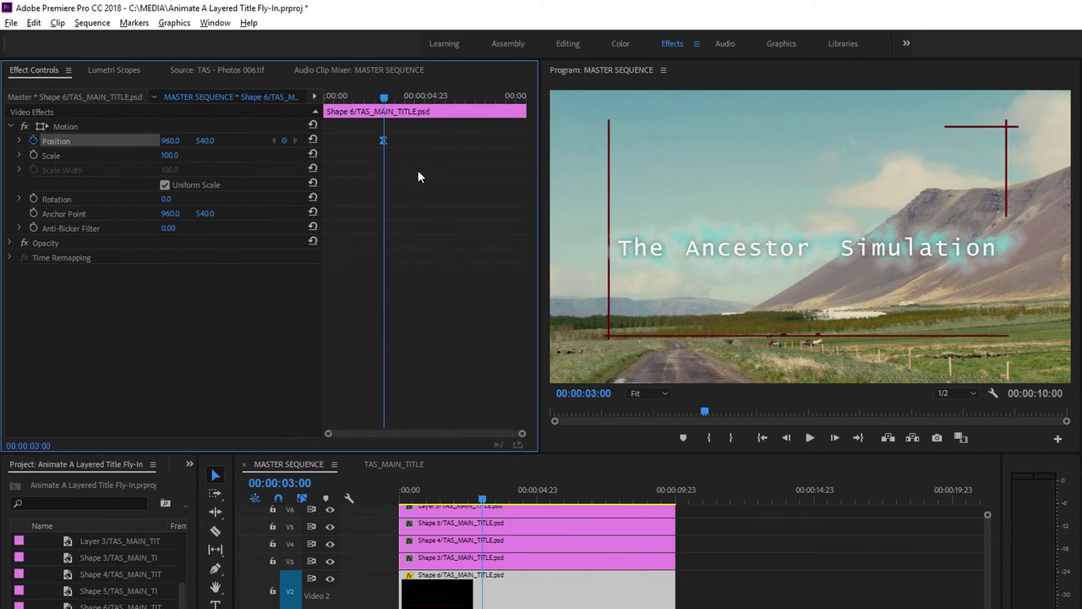
- Copy the Shape 6 clip's Motion effect and paste it onto all the other title layer clips on V3 through V9
{"action": "right_click", "coordinate": [72, 125]}
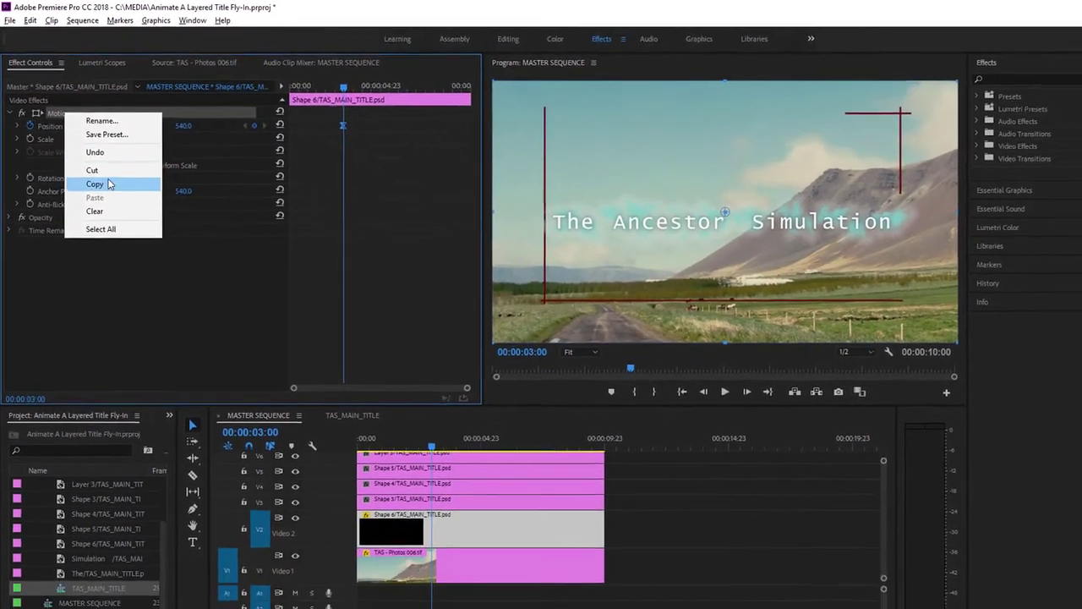
{"action": "left_click", "coordinate": [103, 183]}
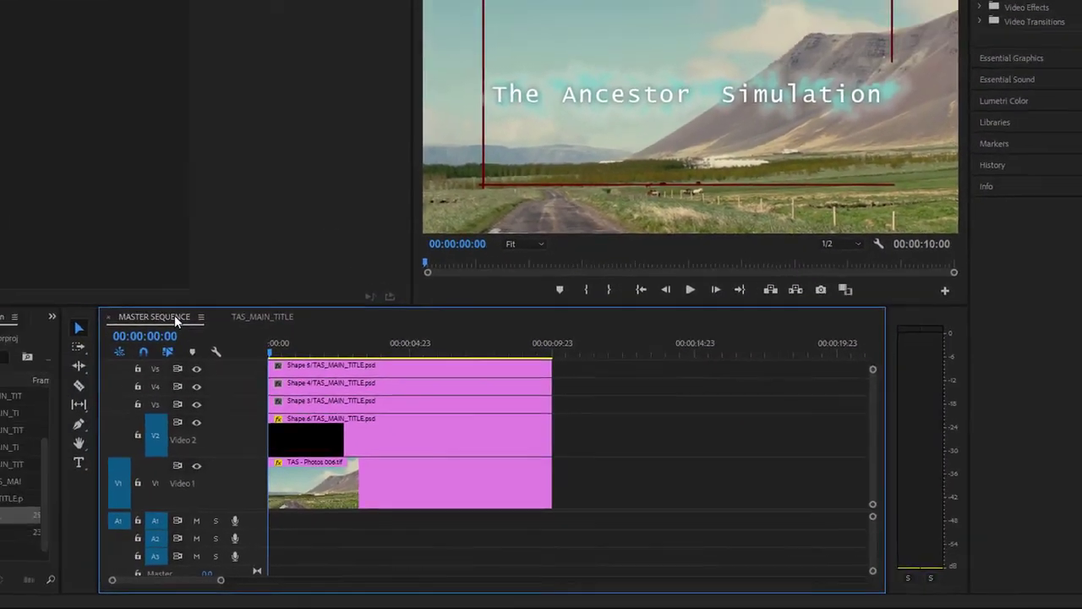
{"action": "double_click", "coordinate": [129, 281]}
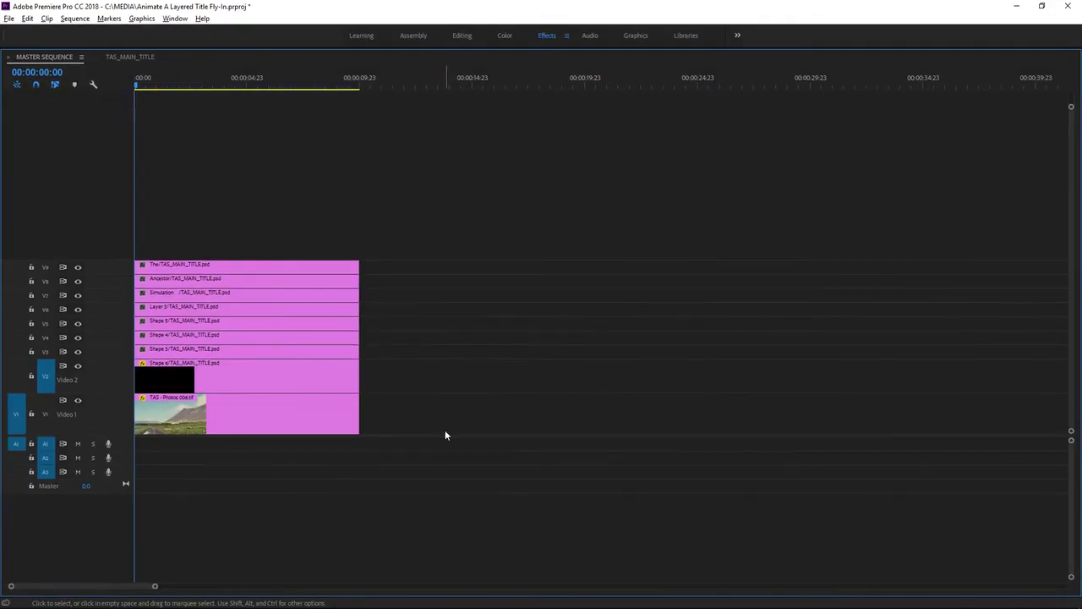
{"action": "left_click_drag", "start_coordinate": [404, 350], "coordinate": [279, 258]}
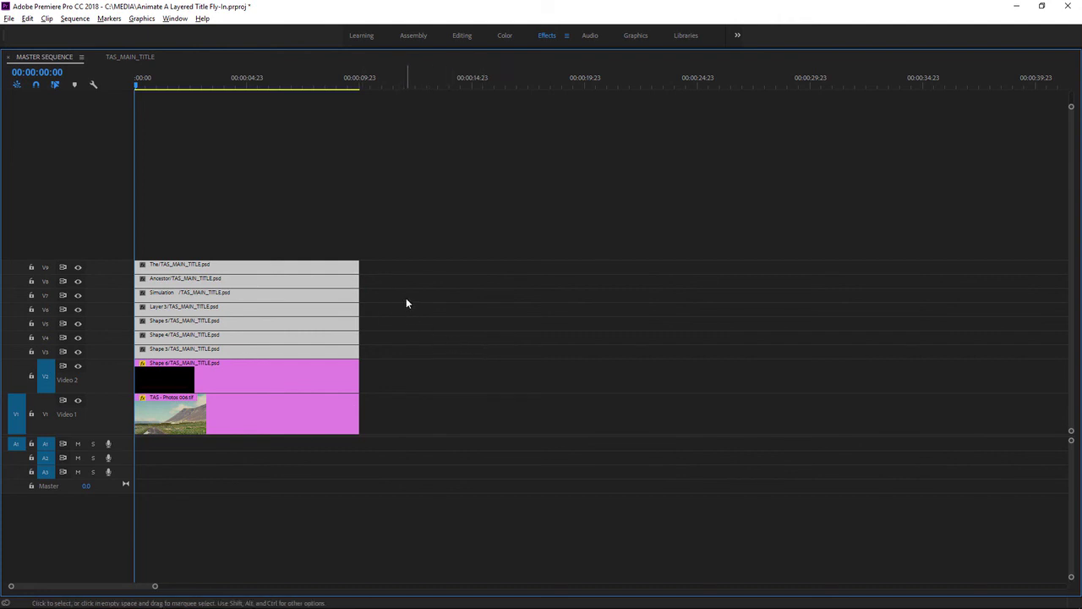
{"action": "double_click", "coordinate": [55, 60]}
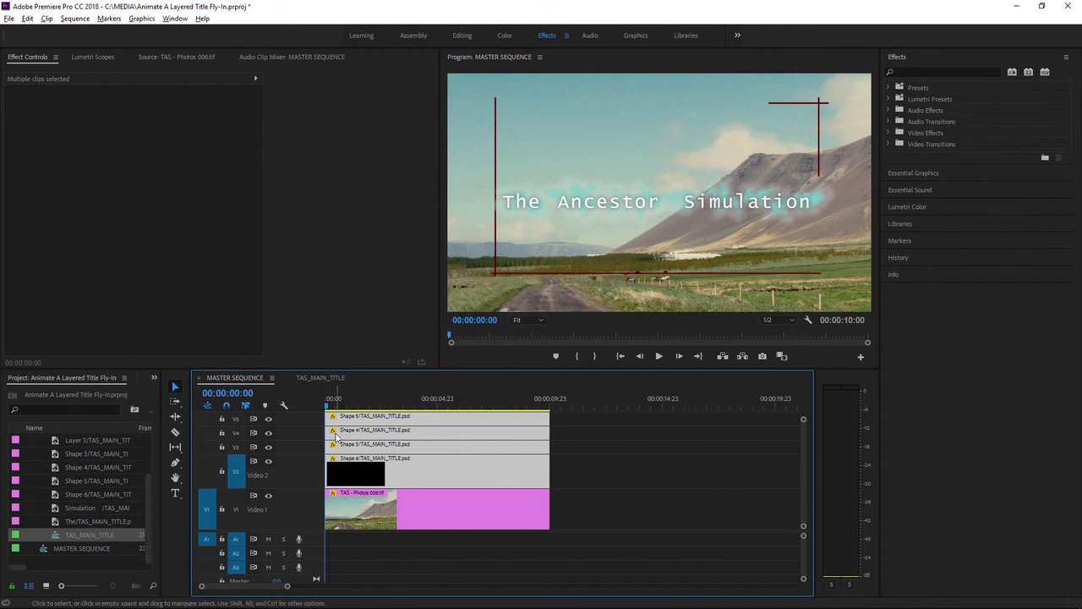
- Stagger the title clips on V3 through V9 by trimming each start progressively later, from about 00:00:00:11 on V3 to 00:00:02:04 on V9
{"action": "left_click", "coordinate": [589, 461]}
{"action": "left_click", "coordinate": [489, 449]}
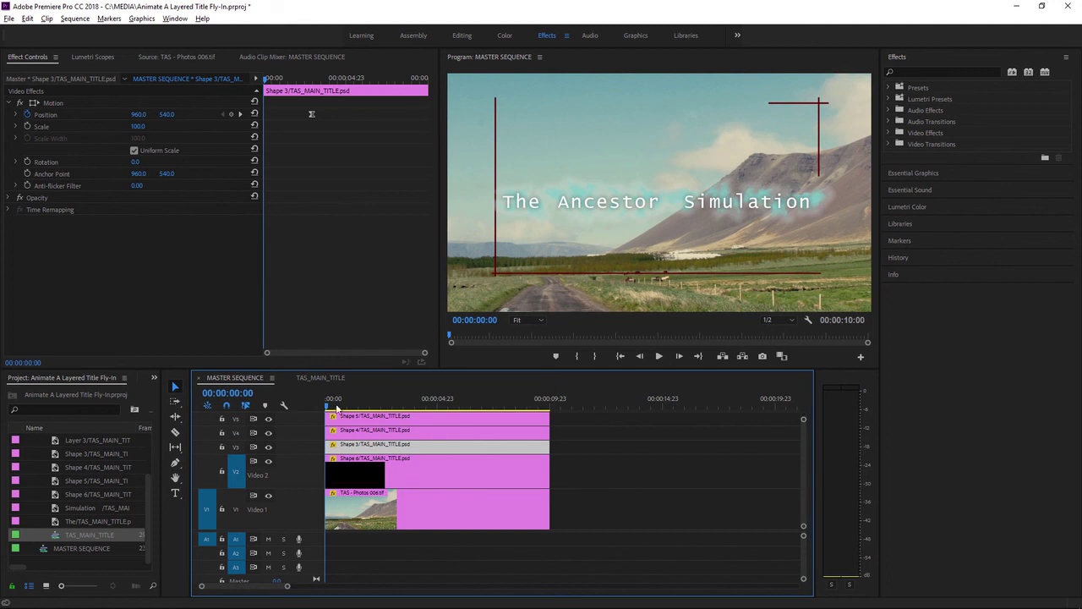
{"action": "left_click_drag", "start_coordinate": [315, 531], "coordinate": [312, 557]}
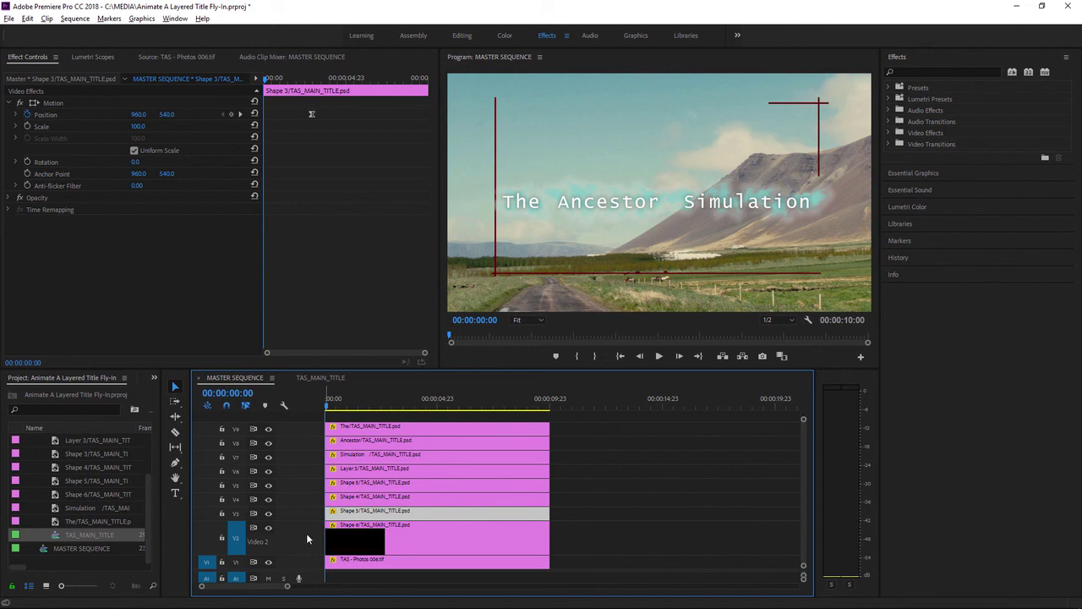
{"action": "left_click_drag", "start_coordinate": [326, 512], "coordinate": [336, 512]}
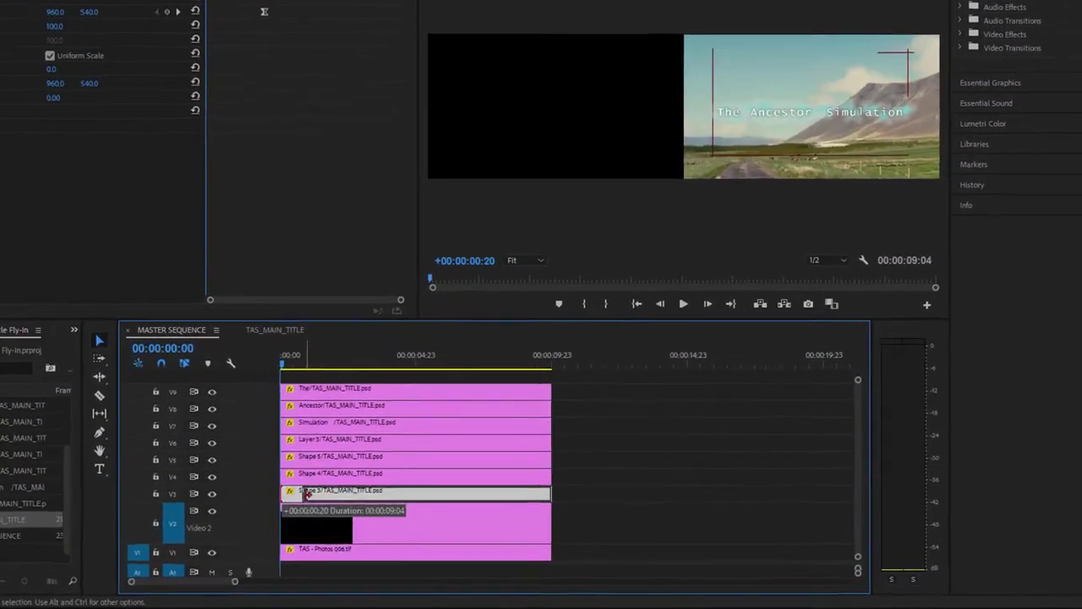
{"action": "left_click_drag", "start_coordinate": [239, 458], "coordinate": [282, 379]}
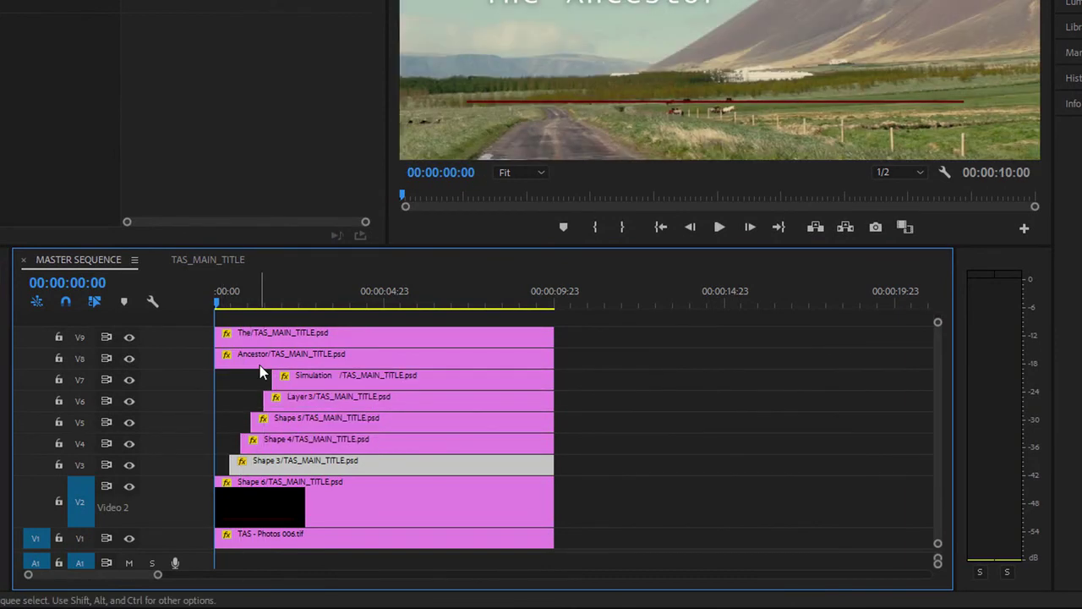
{"action": "left_click_drag", "start_coordinate": [224, 360], "coordinate": [288, 362]}
{"action": "left_click_drag", "start_coordinate": [223, 341], "coordinate": [296, 346]}
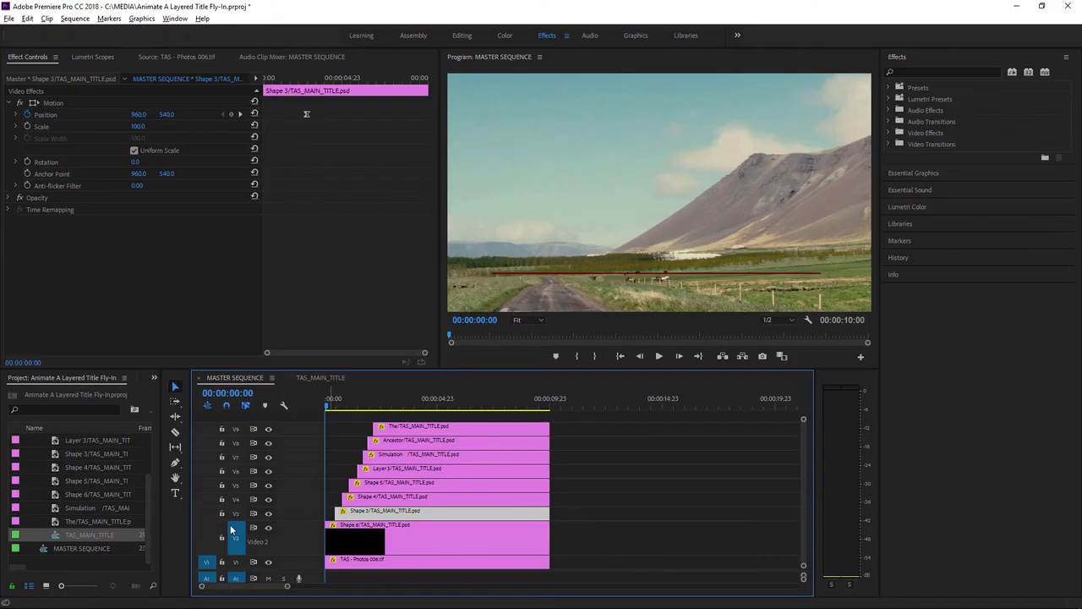
- Target video tracks V3 through V9 and step the playhead through the staggered clip starts
{"action": "left_click", "coordinate": [237, 519], "text": "shift"}
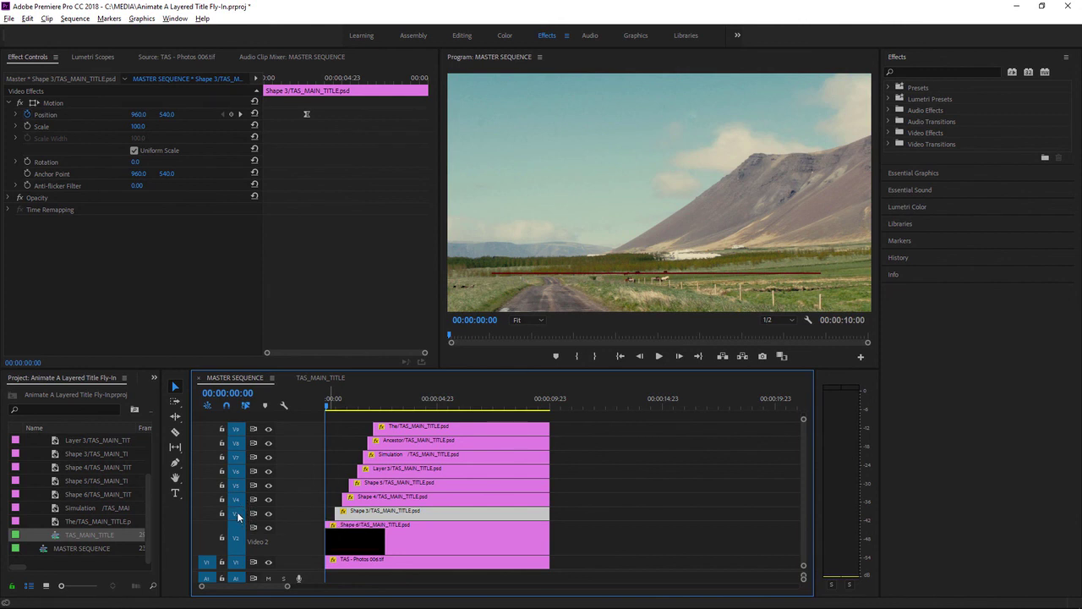
{"action": "key", "text": "Down"}
{"action": "key", "text": "Down"}
{"action": "key", "text": "Down"}
{"action": "key", "text": "Up"}
{"action": "key", "text": "Up"}
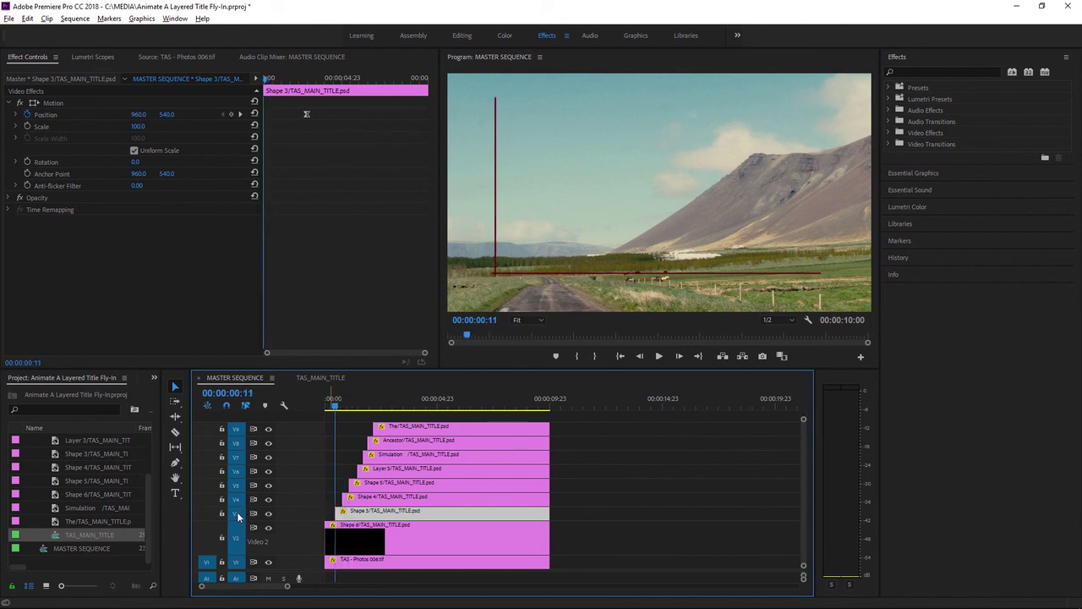
{"action": "key", "text": "space"}
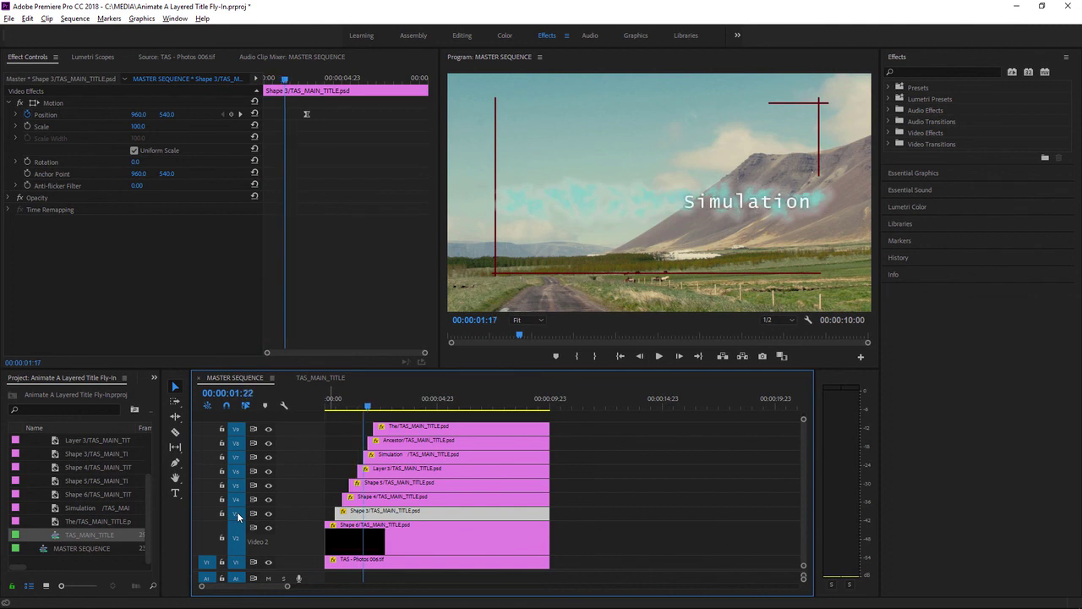
{"action": "key", "text": "space"}
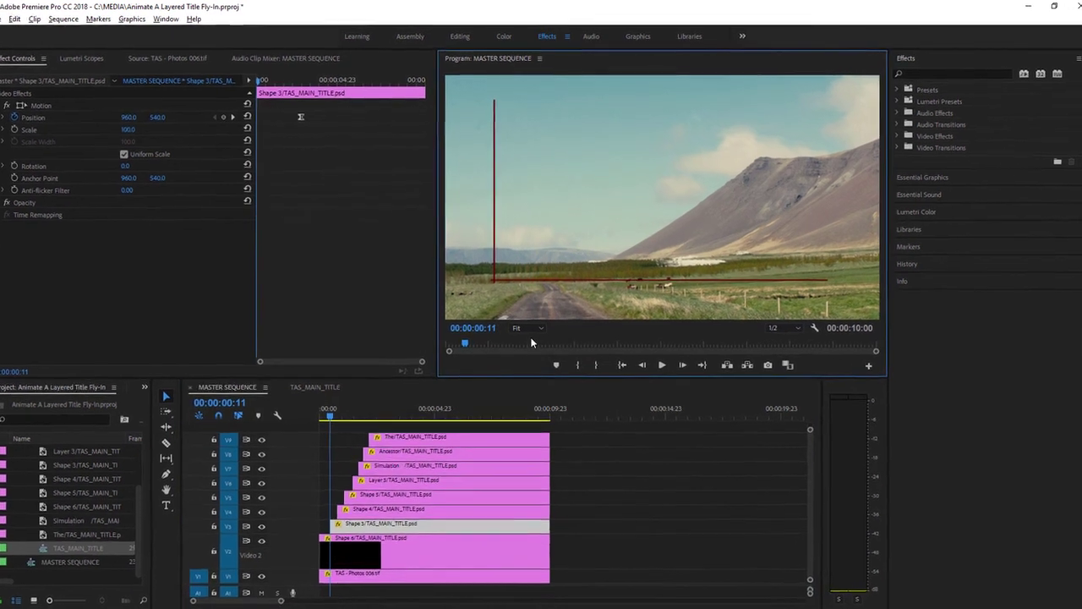
- At 00:00:00:00, move the Shape 6 clip off the left side of the frame, to a Position of about -1050, 556
{"action": "left_click", "coordinate": [522, 431]}
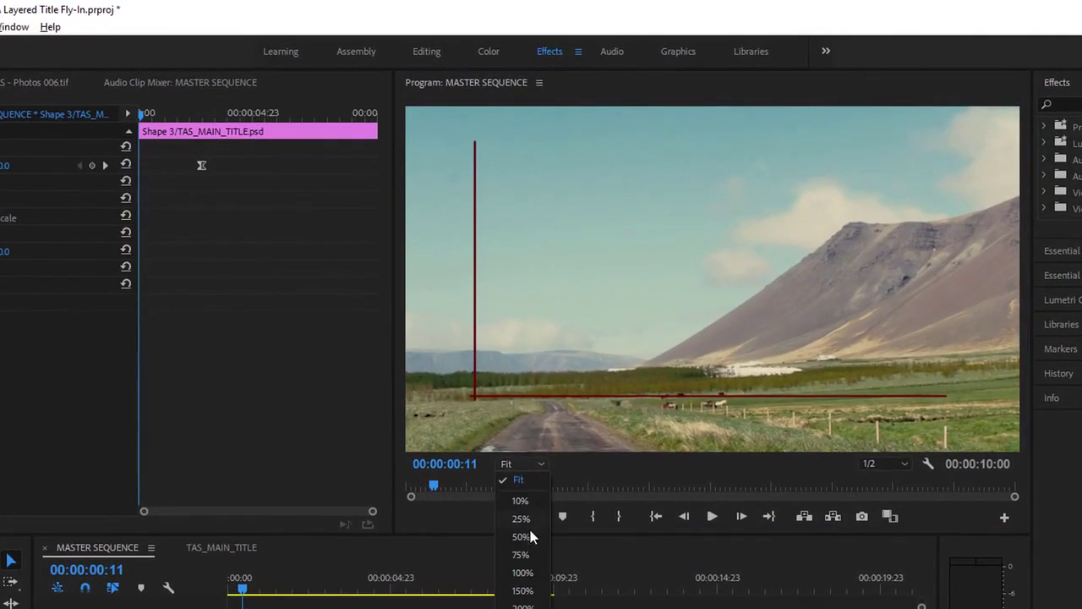
{"action": "left_click", "coordinate": [525, 481]}
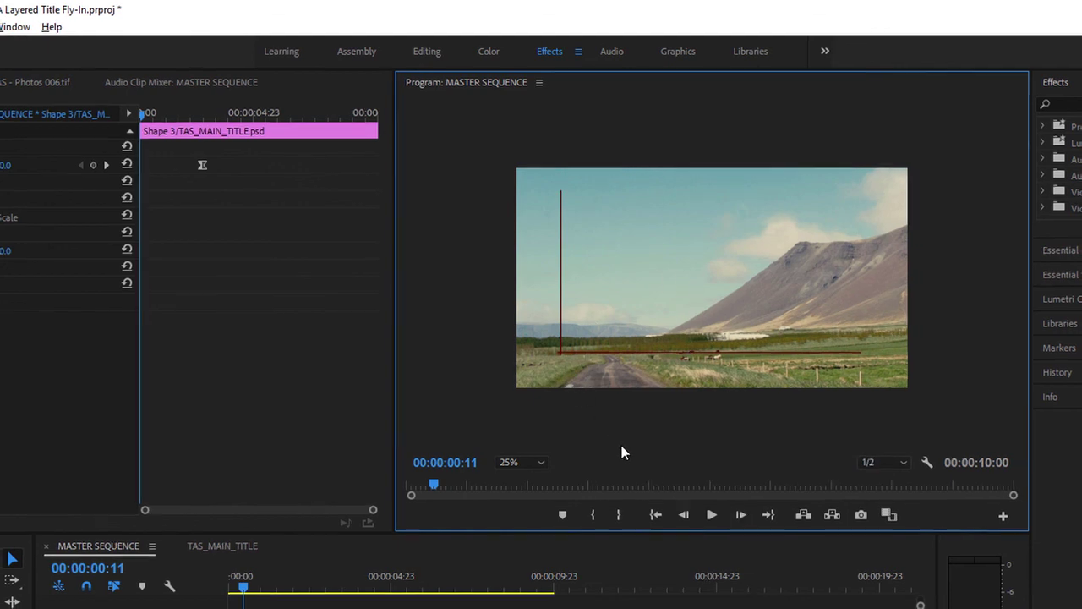
{"action": "left_click", "coordinate": [575, 534]}
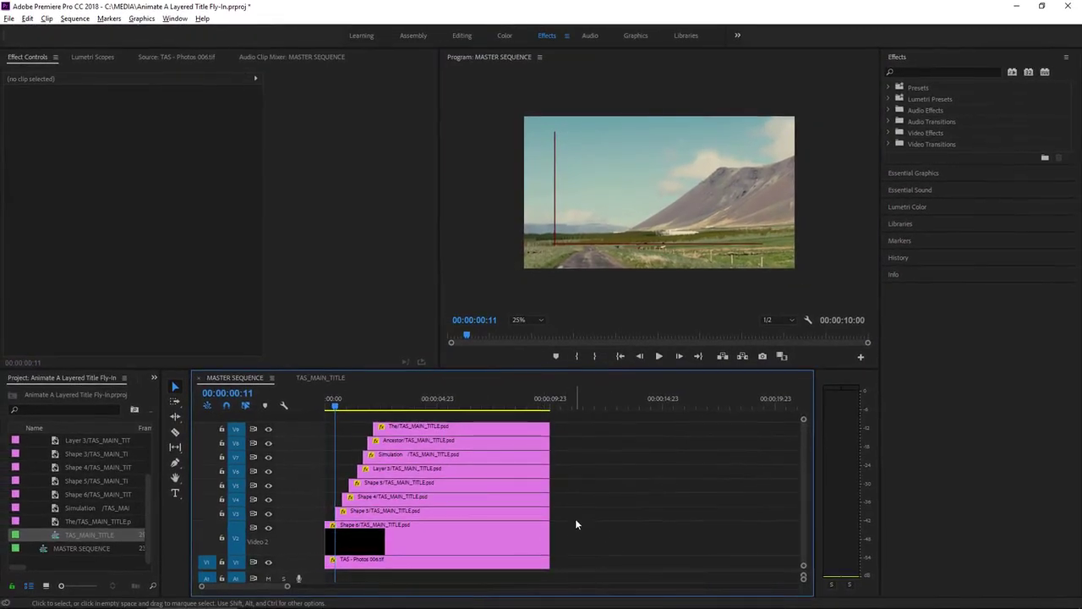
{"action": "key", "text": "Home"}
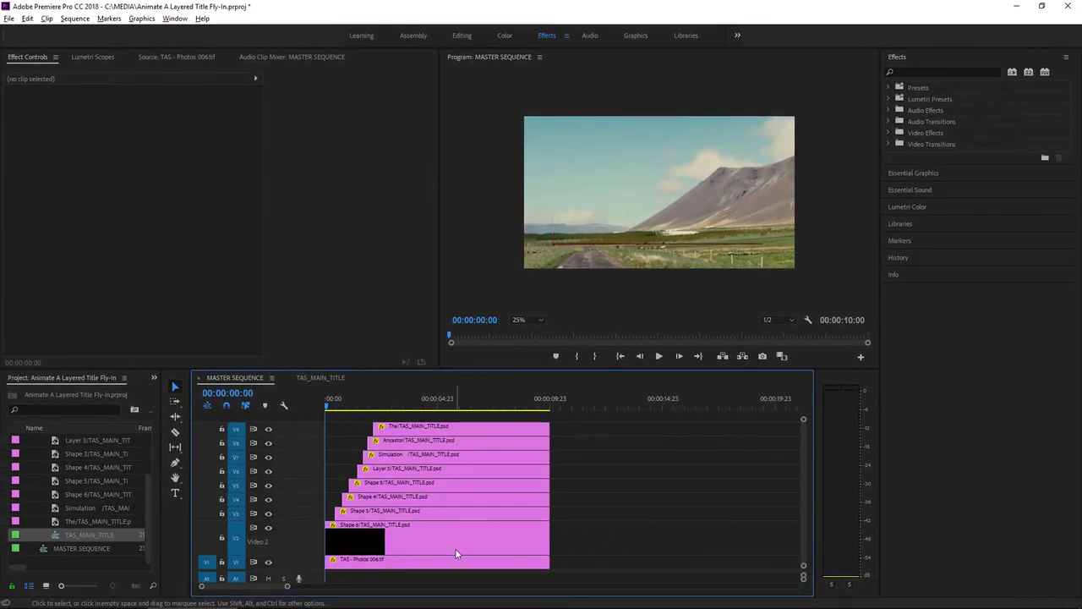
{"action": "left_click", "coordinate": [399, 545]}
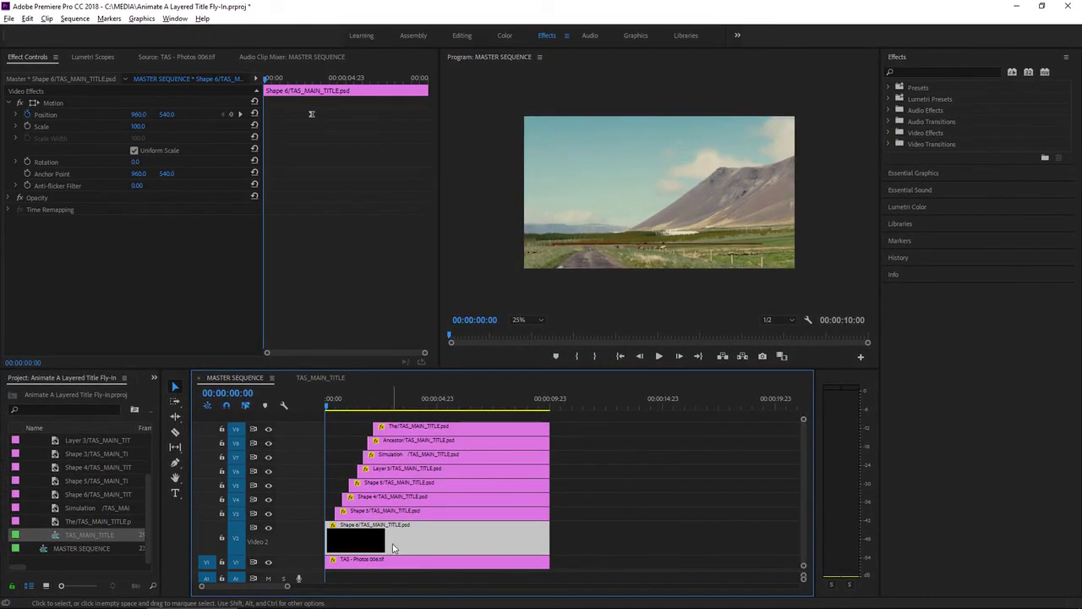
{"action": "left_click", "coordinate": [51, 103]}
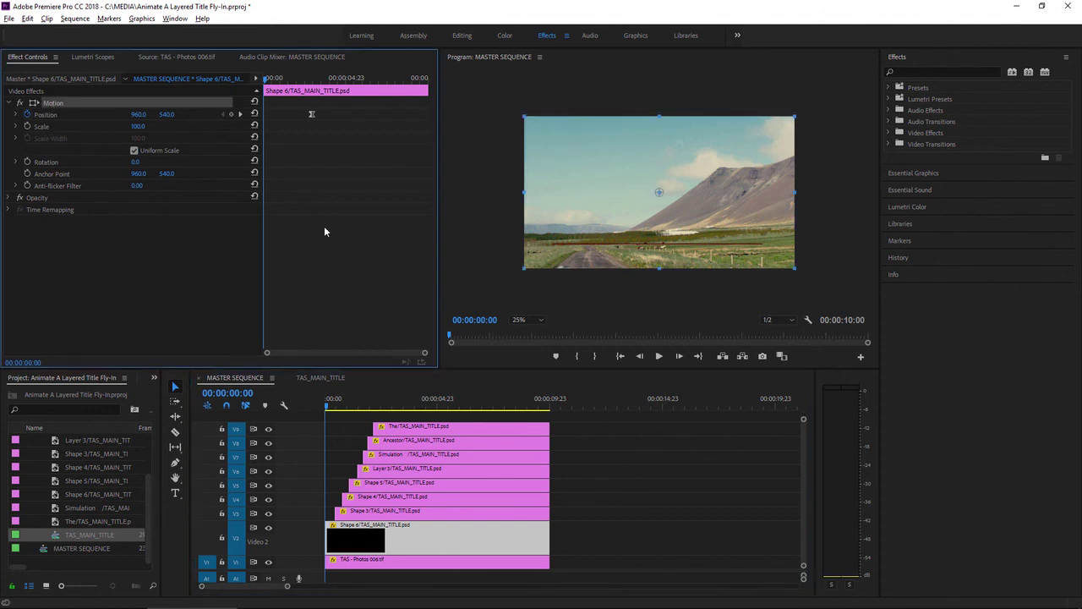
{"action": "left_click_drag", "start_coordinate": [707, 232], "coordinate": [425, 234]}
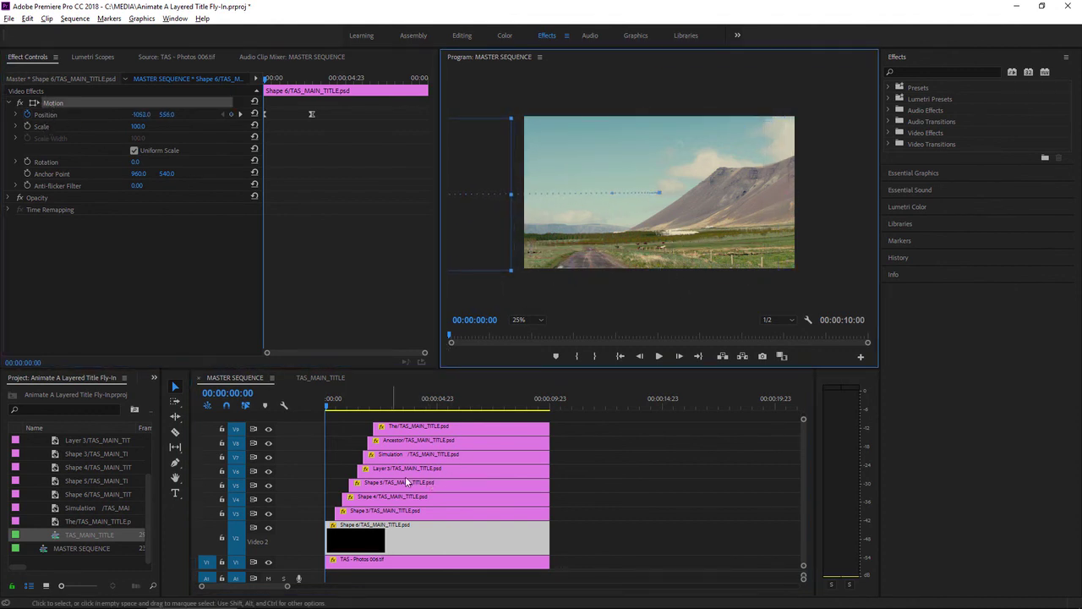
- At the Shape 3 clip's start, 00:00:00:11, move it above the frame to a Position of about 952, -584
{"action": "left_click", "coordinate": [345, 458]}
{"action": "key", "text": "space"}
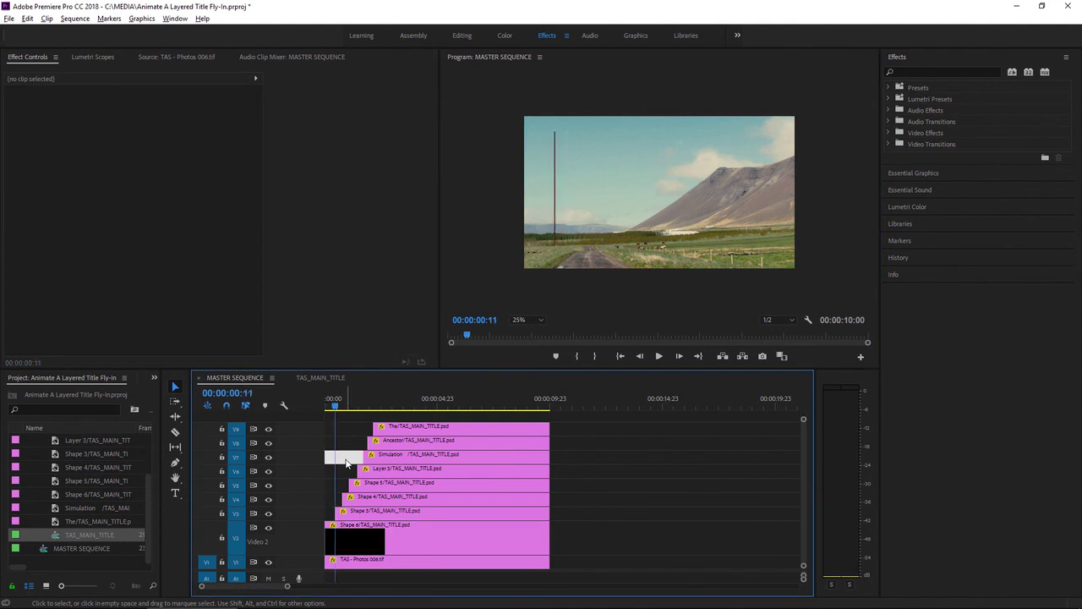
{"action": "left_click", "coordinate": [375, 514]}
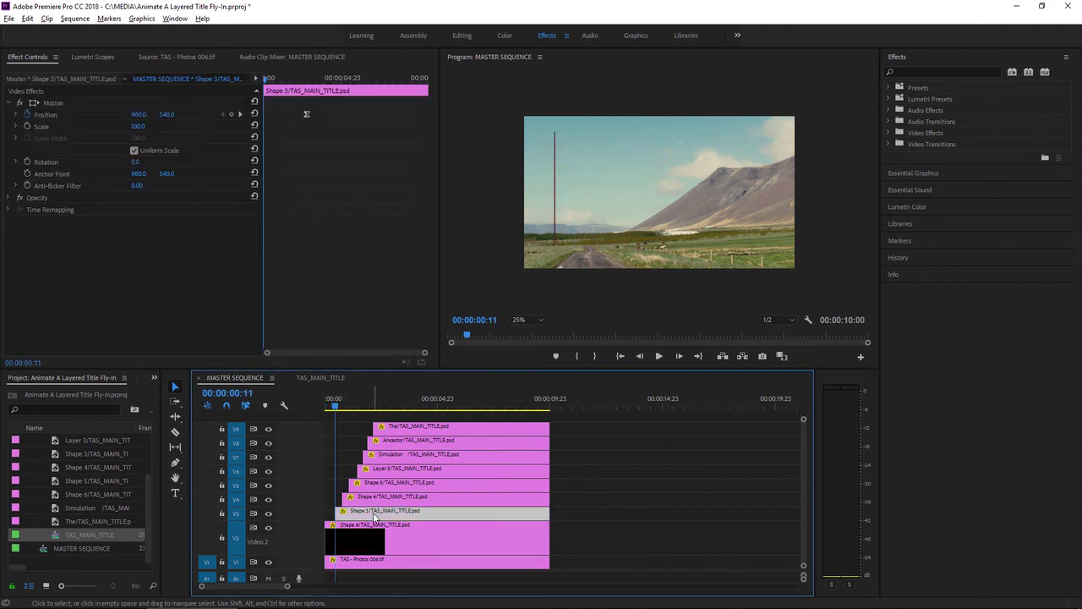
{"action": "left_click", "coordinate": [53, 103]}
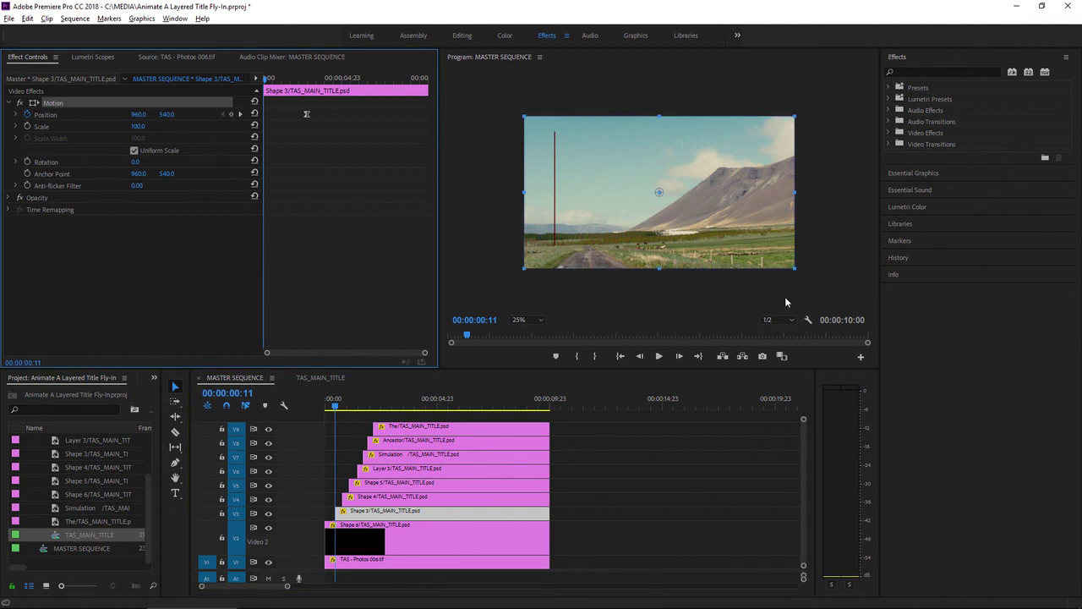
{"action": "left_click_drag", "start_coordinate": [658, 261], "coordinate": [655, 91]}
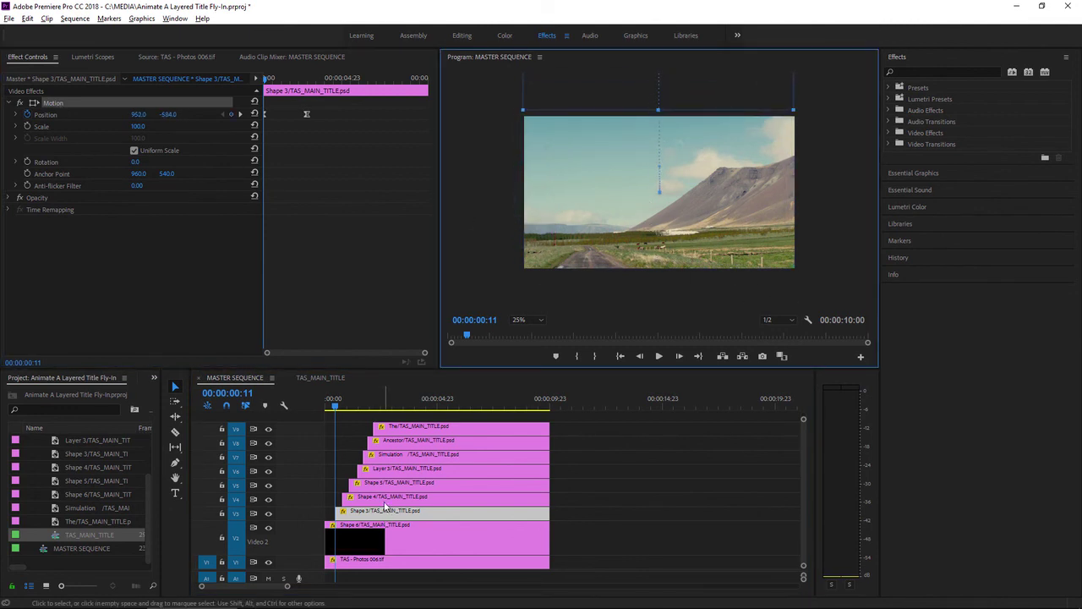
- At the Shape 4 clip's start, 00:00:00:19, move it below the frame to a Position of about 904, 1736
{"action": "left_click", "coordinate": [391, 499]}
{"action": "key", "text": "Down"}
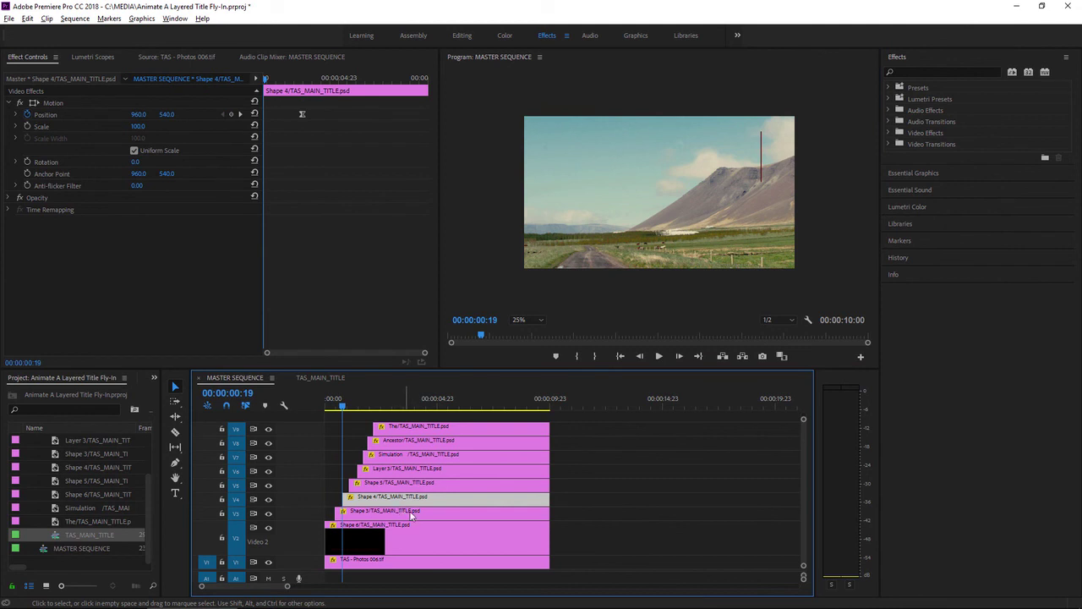
{"action": "left_click", "coordinate": [54, 103]}
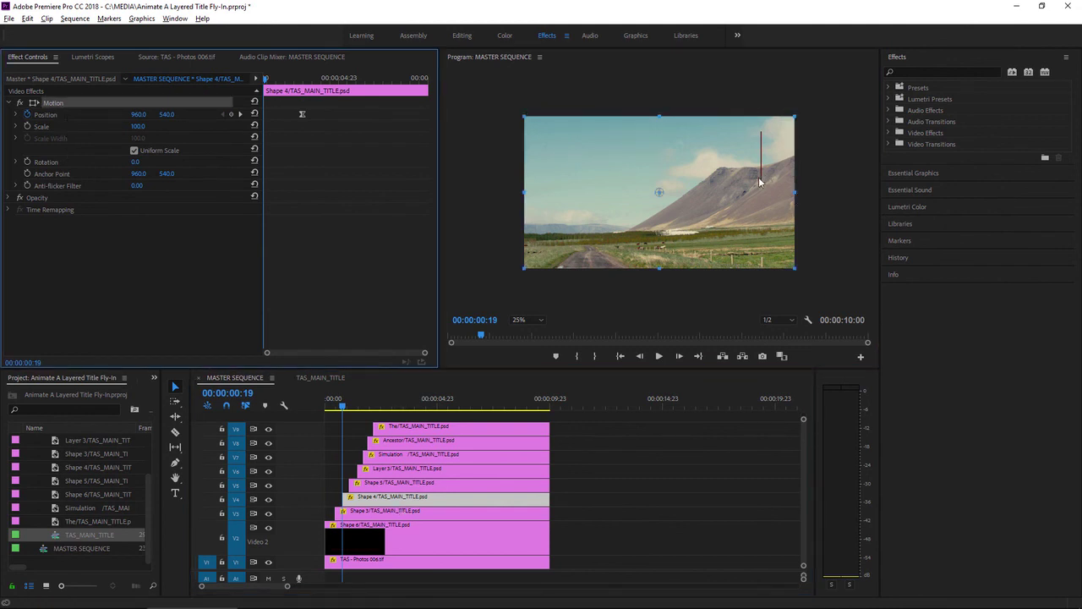
{"action": "left_click_drag", "start_coordinate": [760, 182], "coordinate": [757, 350]}
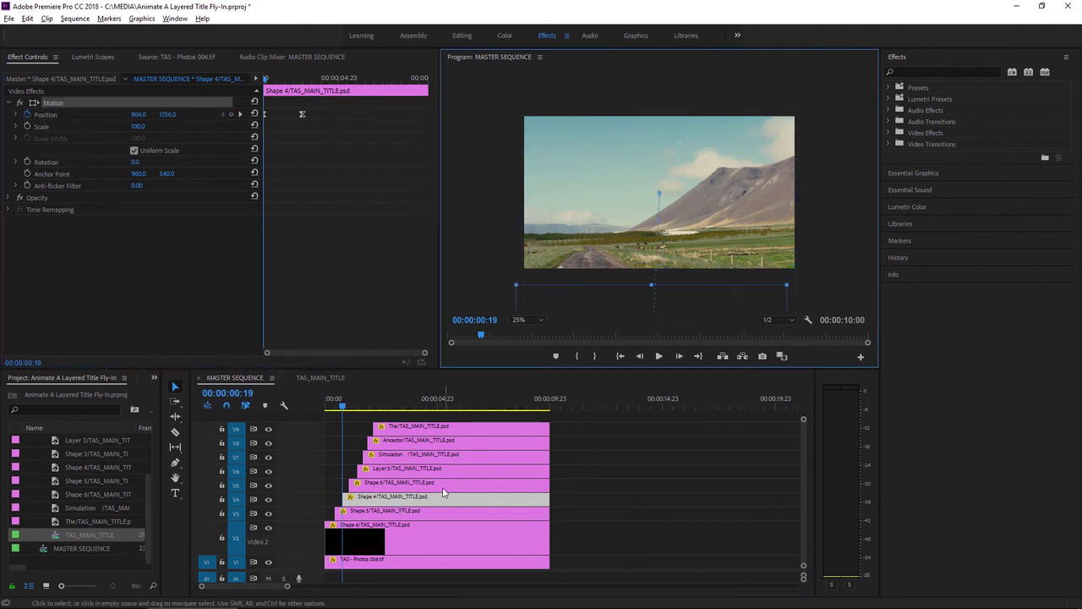
- At the Shape 5 clip's start, 00:00:01:02, shift it out of the frame to the right, to a Position of about 1904, 536
{"action": "key", "text": "Down"}
{"action": "left_click", "coordinate": [54, 104]}
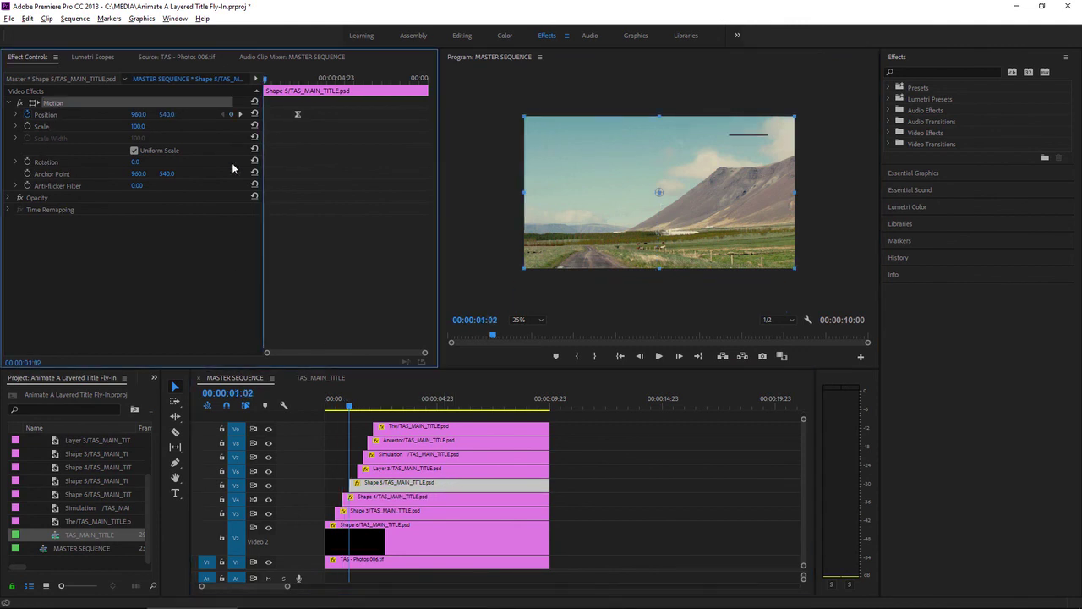
{"action": "left_click_drag", "start_coordinate": [605, 160], "coordinate": [707, 162]}
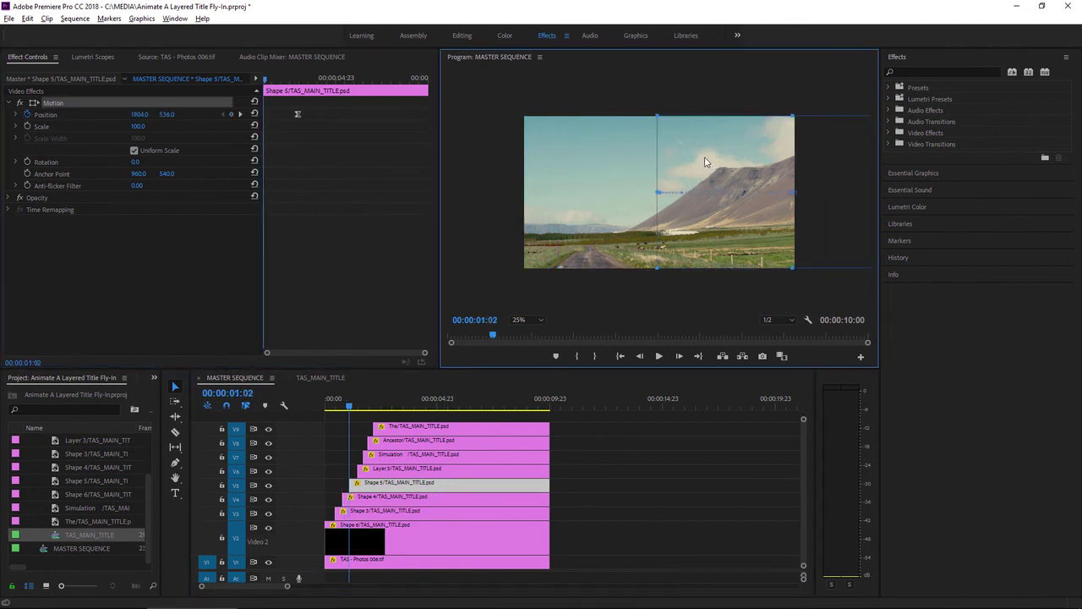
- At the Layer 3 clip's start, 00:00:01:11, move its glow texture below the frame, to a Position of about 964, 1328
{"action": "key", "text": "Down"}
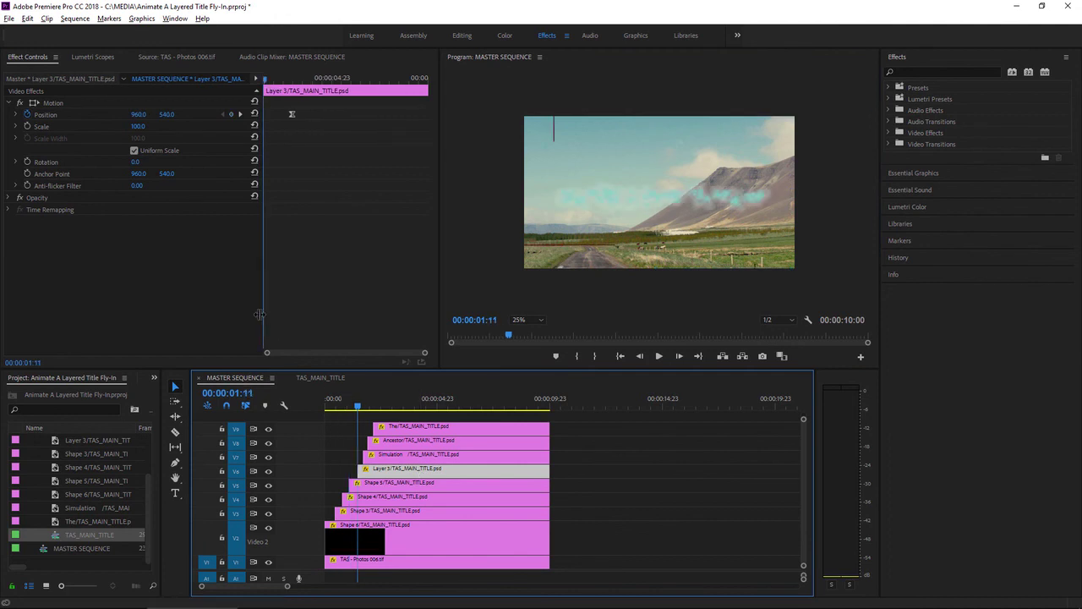
{"action": "left_click", "coordinate": [54, 103]}
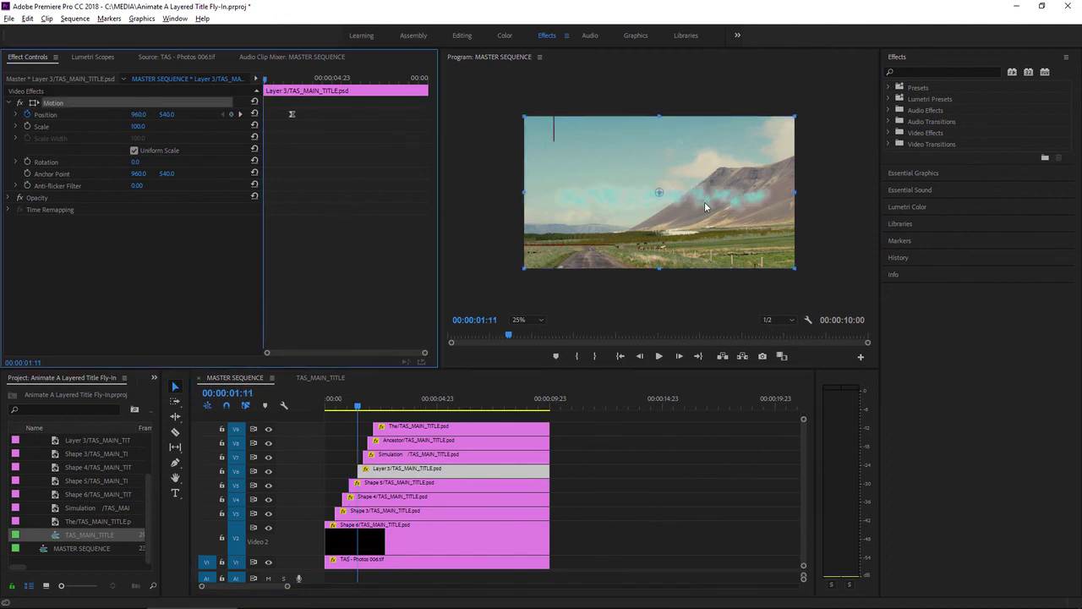
{"action": "left_click_drag", "start_coordinate": [704, 201], "coordinate": [707, 316]}
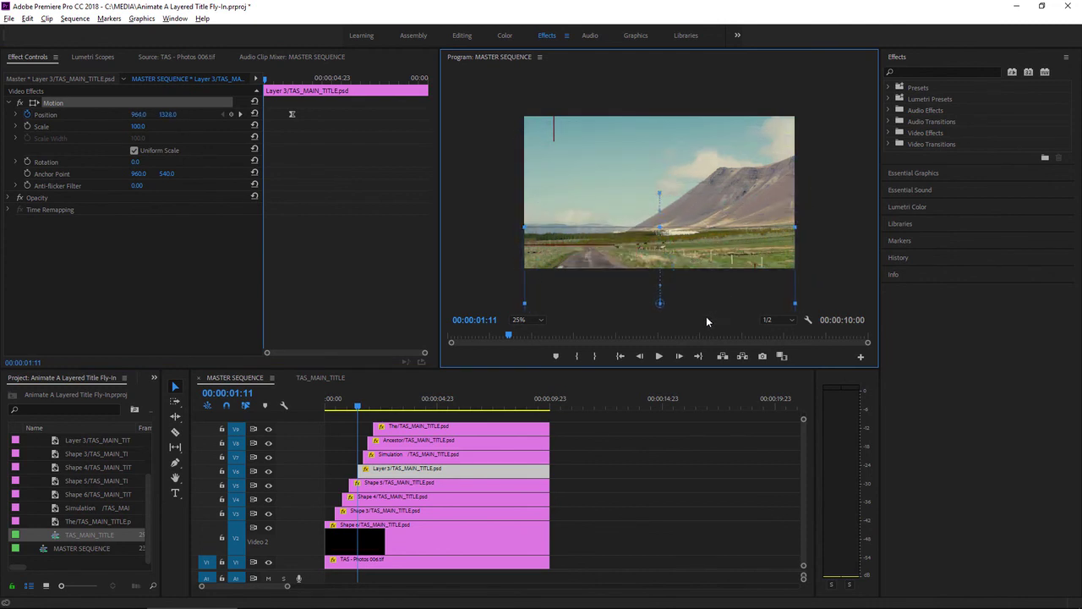
- At the Simulation clip's start, 00:00:01:17, move the word out of the frame to the right, to a Position of about 1868, 532
{"action": "left_click", "coordinate": [415, 458]}
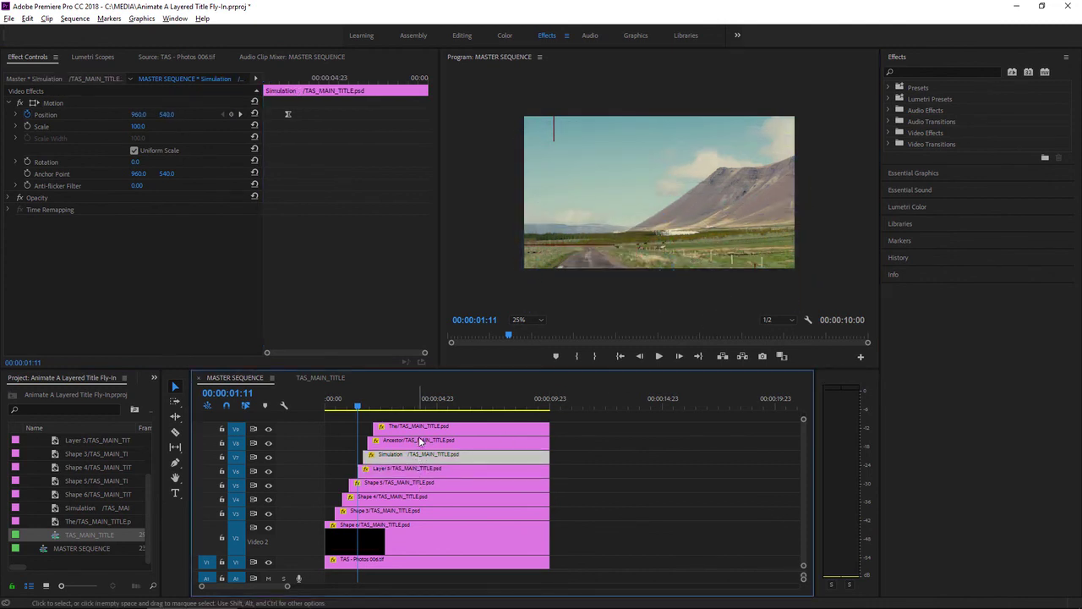
{"action": "key", "text": "Down"}
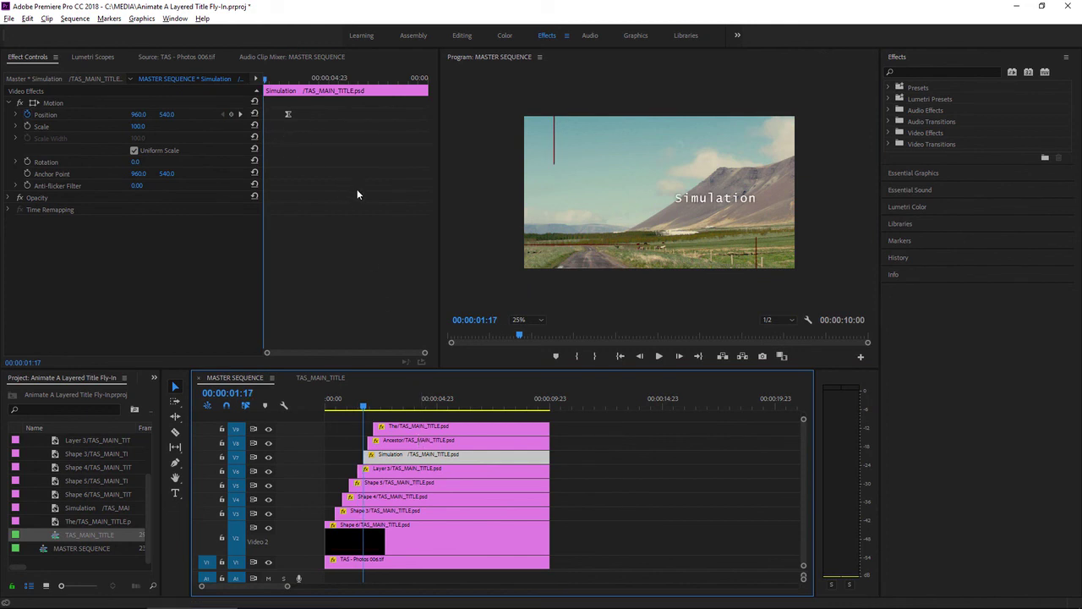
{"action": "left_click", "coordinate": [52, 102]}
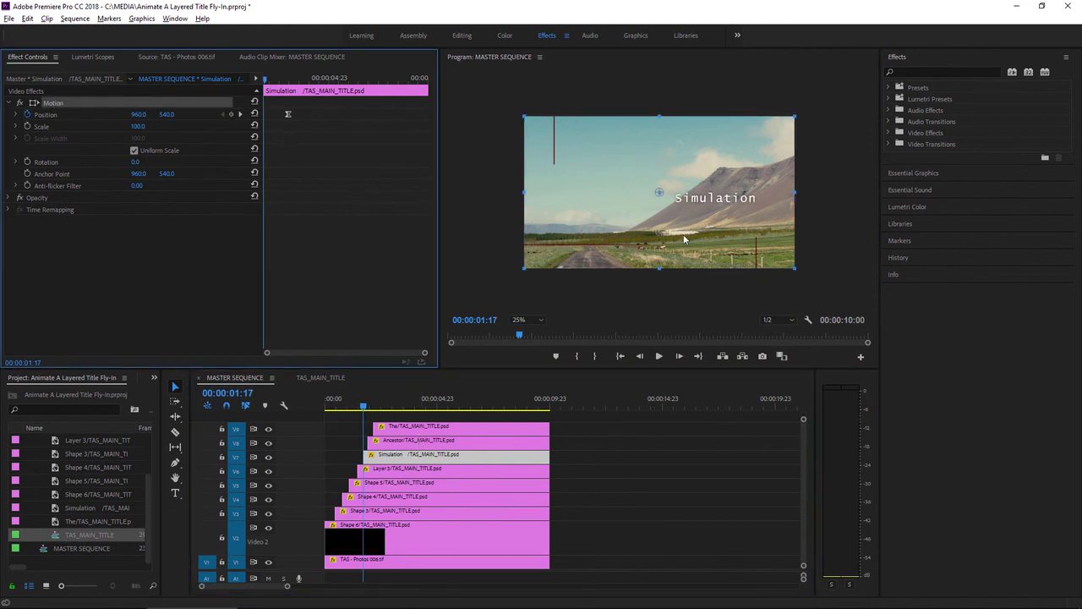
{"action": "left_click_drag", "start_coordinate": [623, 228], "coordinate": [751, 227]}
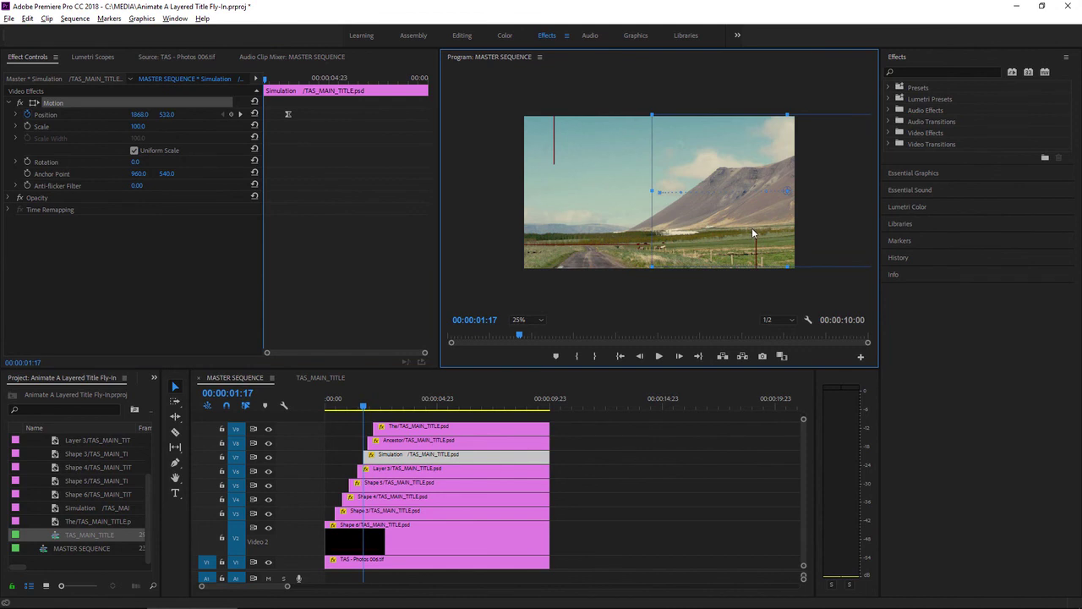
- At the Ancestor clip's start, 00:00:01:22, move the word up out of the top of the frame
{"action": "left_click", "coordinate": [465, 441]}
{"action": "key", "text": "Down"}
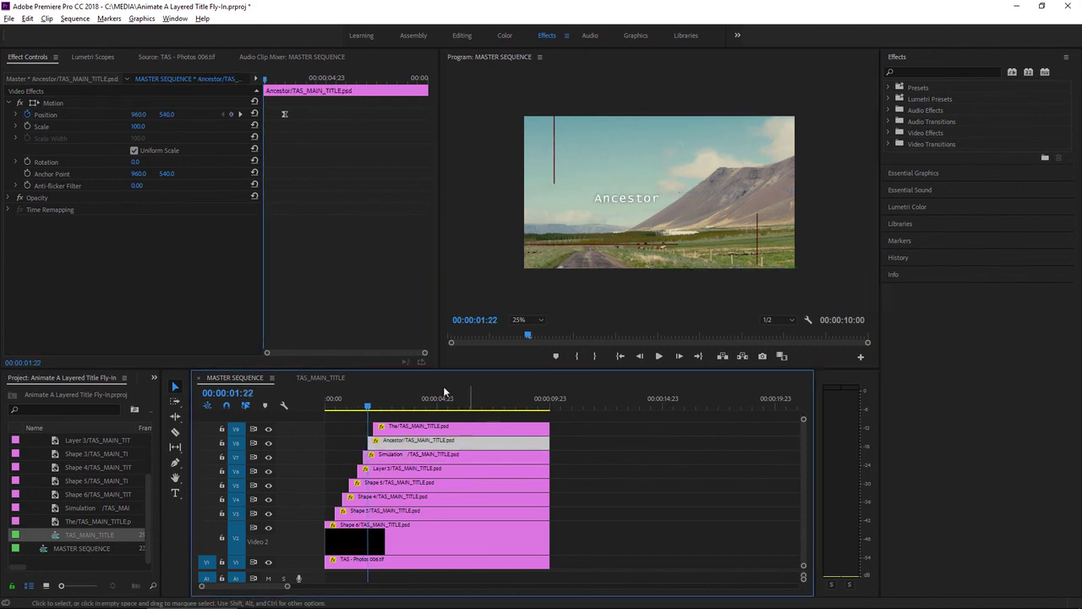
{"action": "left_click", "coordinate": [55, 104]}
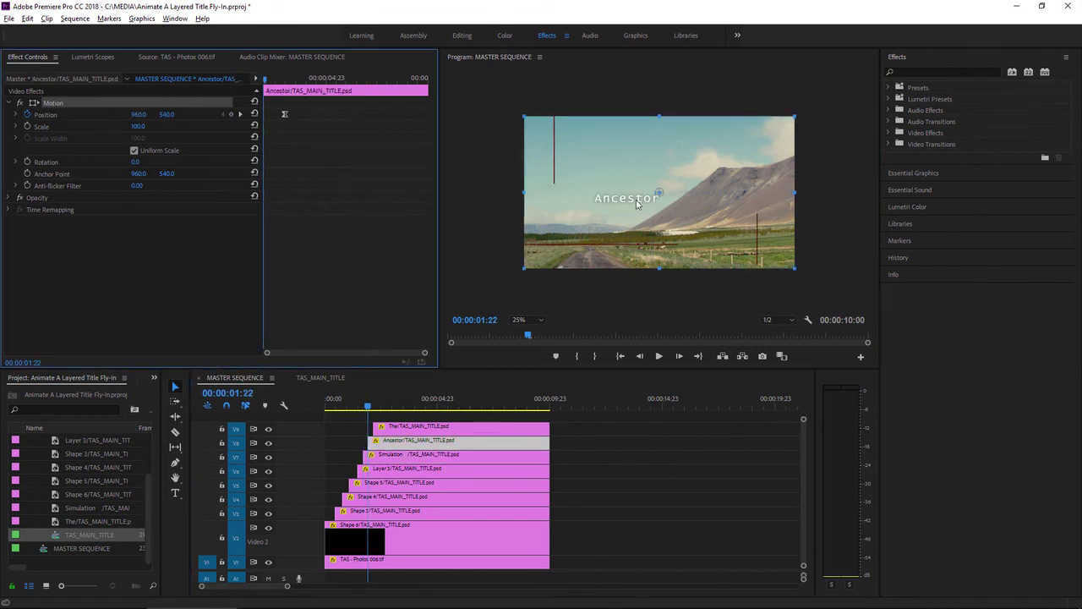
{"action": "left_click_drag", "start_coordinate": [637, 203], "coordinate": [628, 95]}
- At The clip's start, 00:00:02:04, move the word out of the frame to the left, to a Position of about 120, 560
{"action": "left_click", "coordinate": [448, 430]}
{"action": "key", "text": "Down"}
{"action": "left_click", "coordinate": [59, 104]}
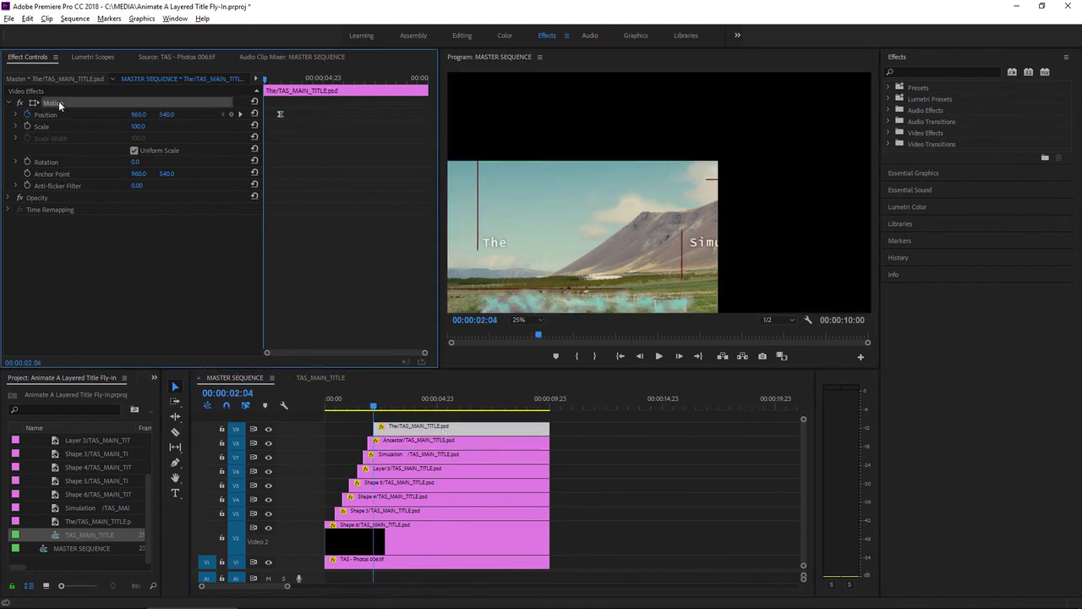
{"action": "left_click_drag", "start_coordinate": [600, 216], "coordinate": [480, 218]}
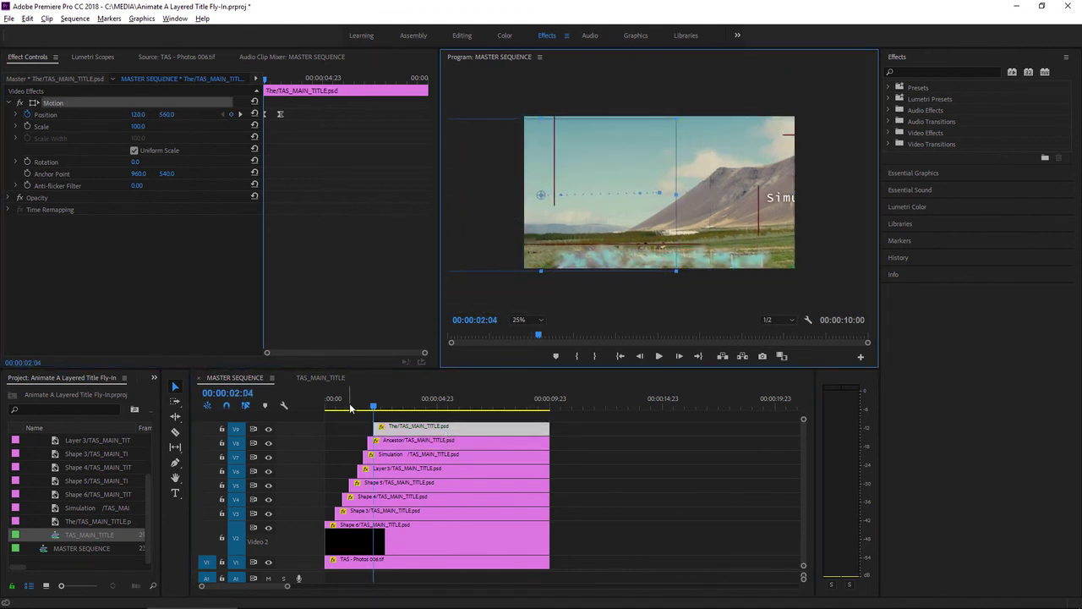
- Play the title fly-in from the start of the sequence at full-frame view and stop once all layers have settled
{"action": "left_click_drag", "start_coordinate": [348, 405], "coordinate": [302, 406]}
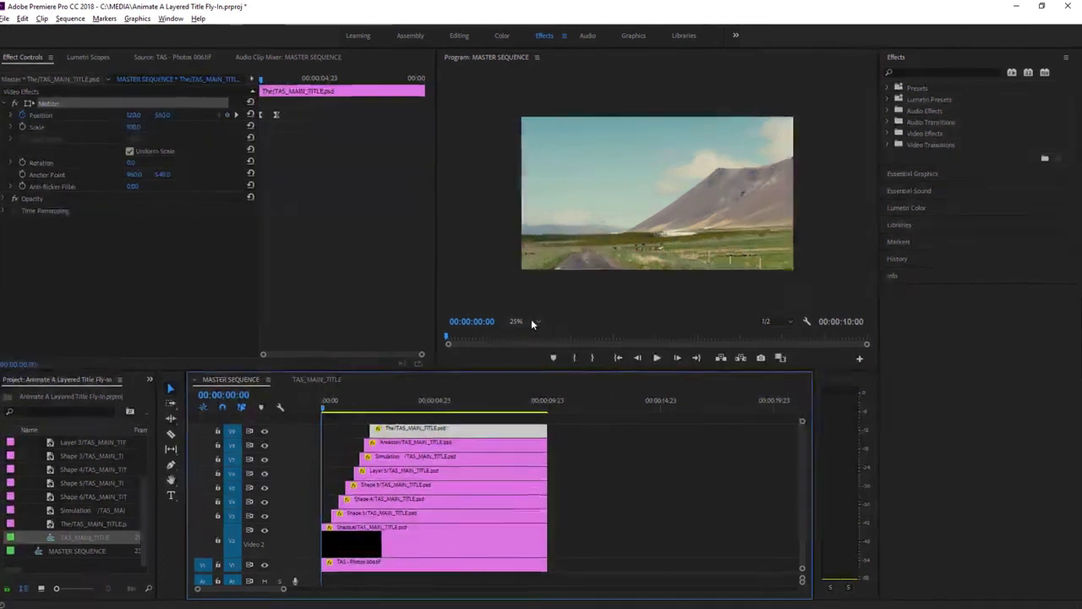
{"action": "left_click", "coordinate": [530, 320]}
{"action": "left_click", "coordinate": [531, 333]}
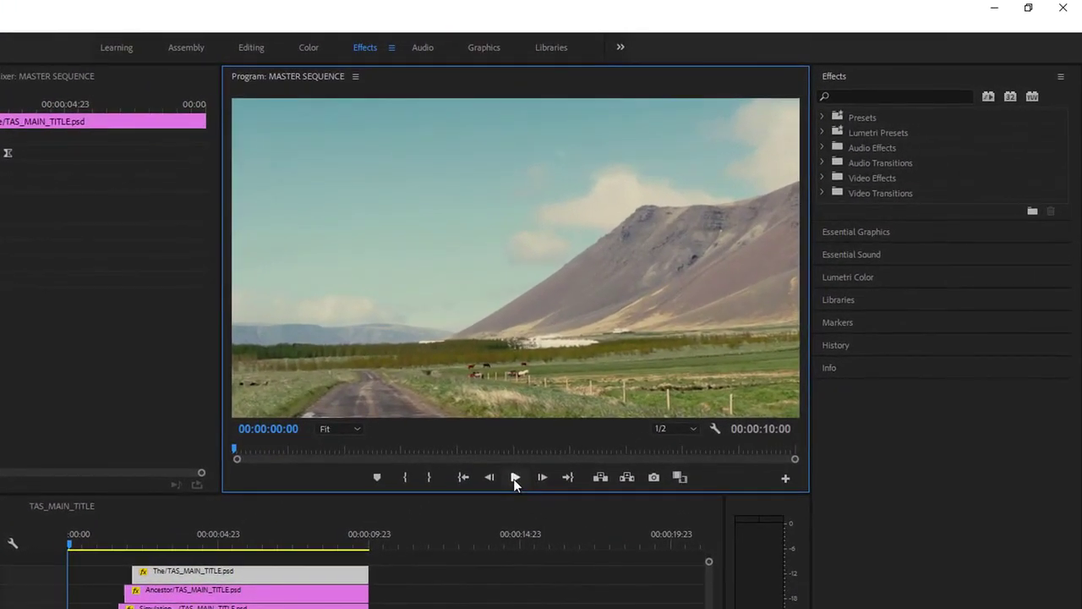
{"action": "left_click", "coordinate": [565, 435]}
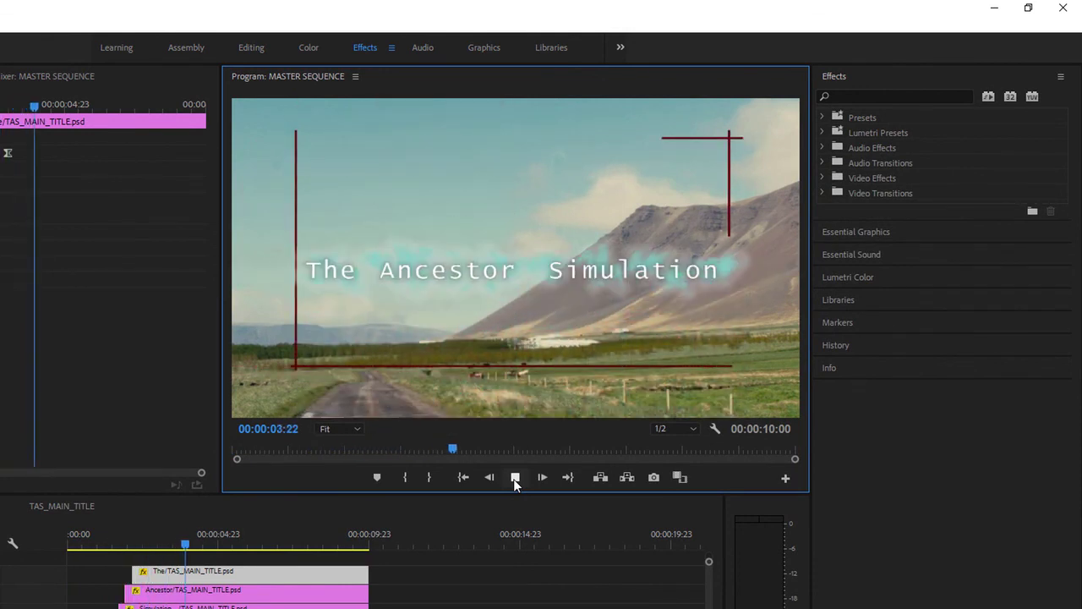
{"action": "left_click", "coordinate": [515, 477]}
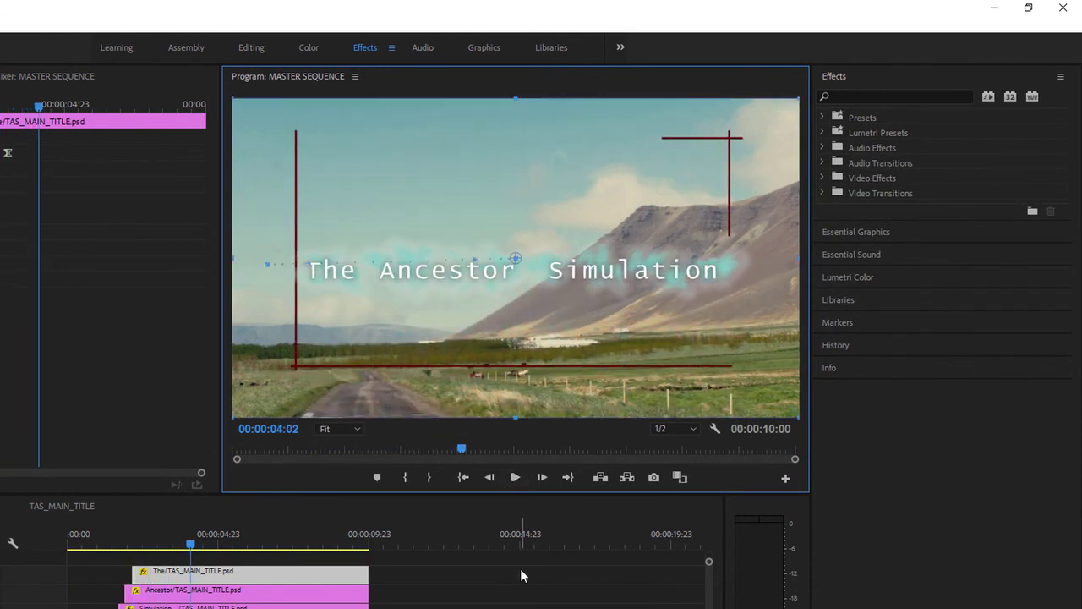